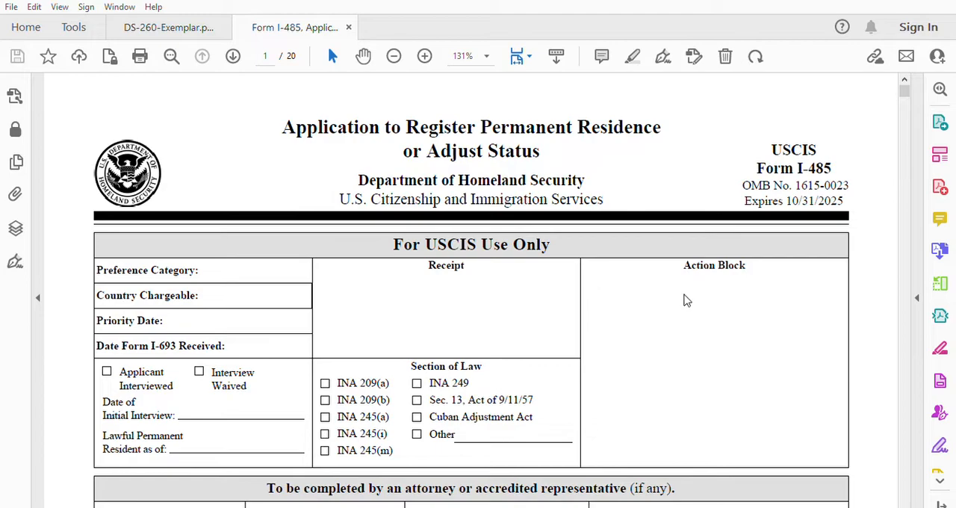
Step: Enter the applicant's A-Number at the start of Form I-485, above Part 1
scroll(661, 316, "down", 3)
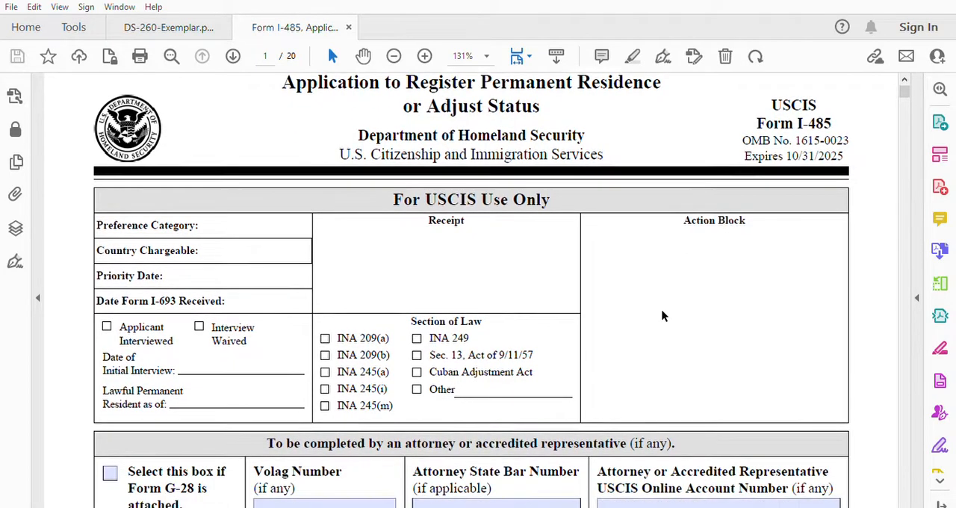
scroll(661, 316, "down", 1)
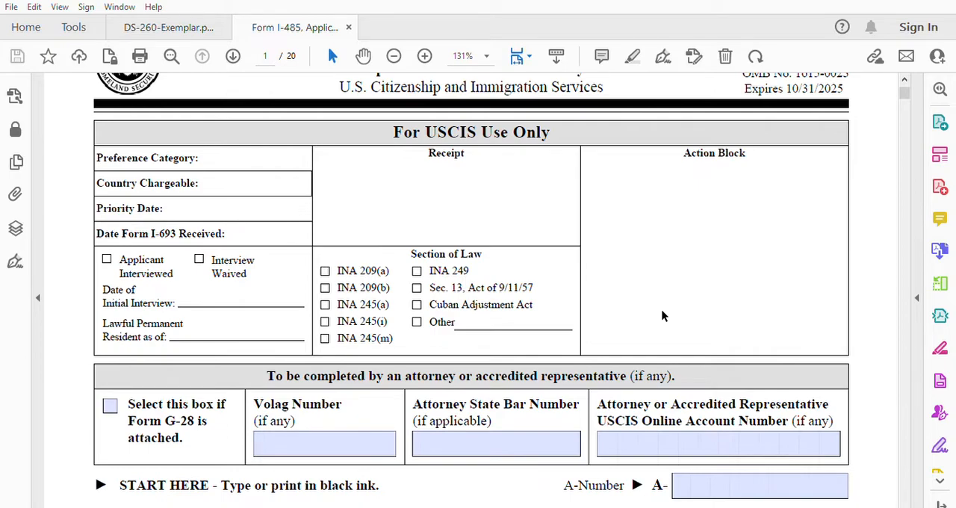
scroll(662, 316, "down", 3)
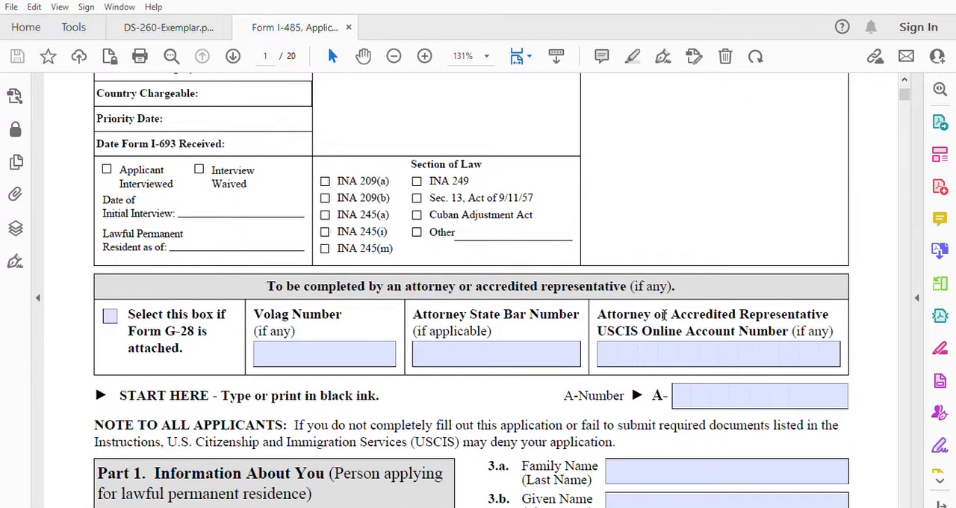
scroll(662, 316, "down", 3)
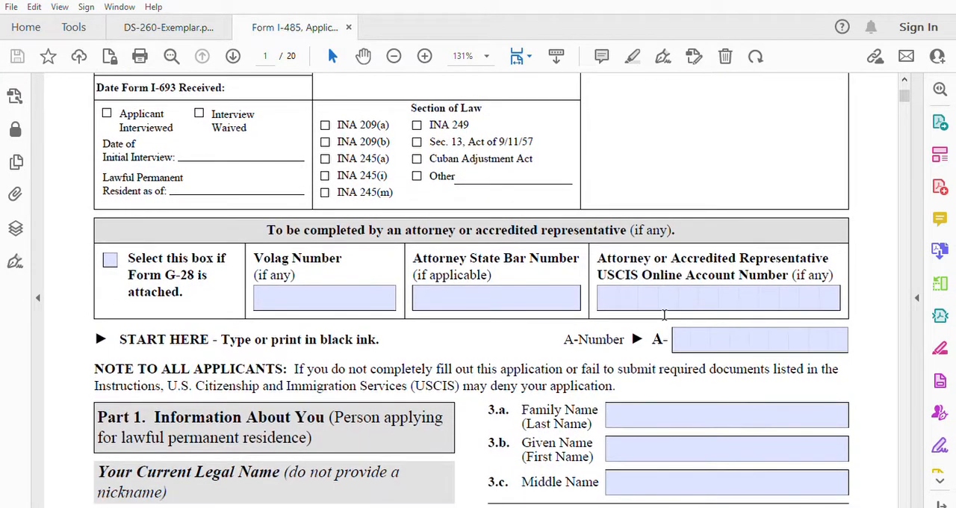
scroll(663, 314, "down", 5)
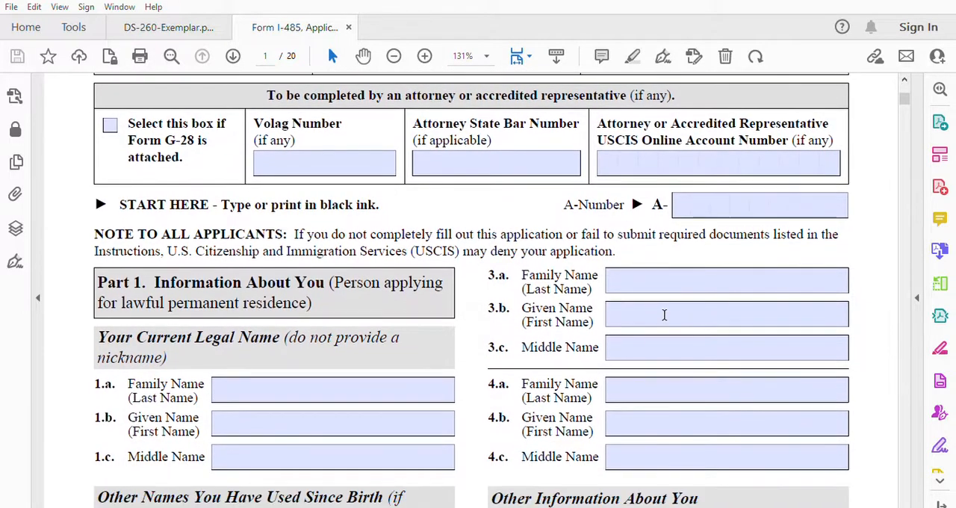
scroll(663, 314, "down", 1)
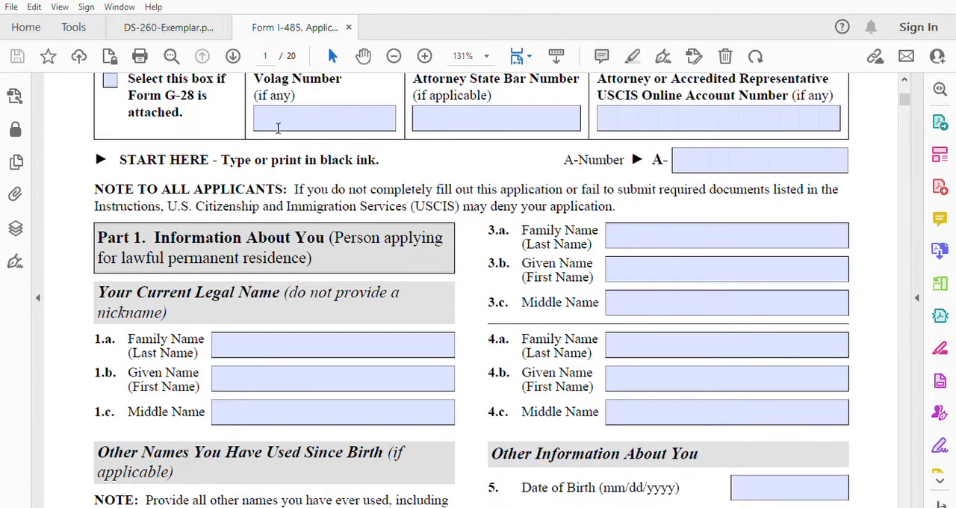
left_click(681, 161)
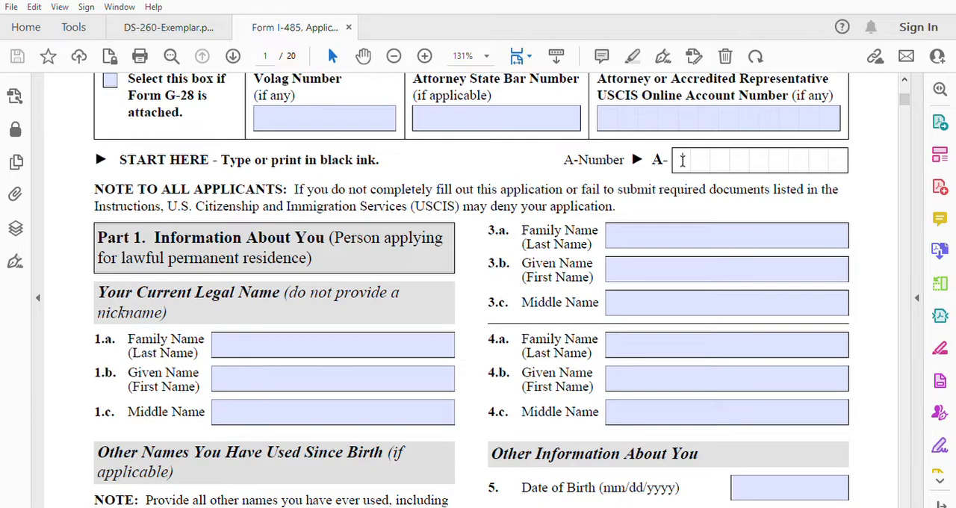
type("111111111")
Step: Fill in the applicant's family name and given name under Your Current Legal Name
left_click(298, 344)
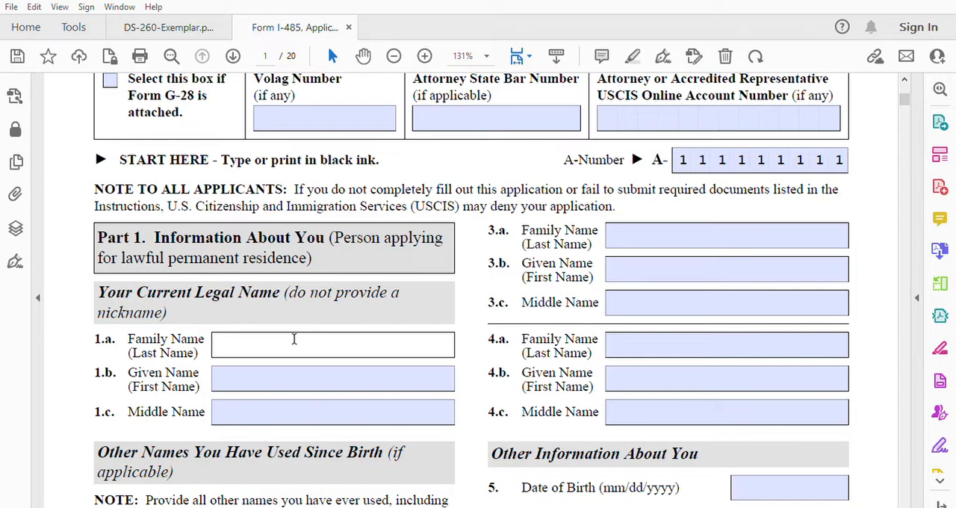
left_click(238, 368)
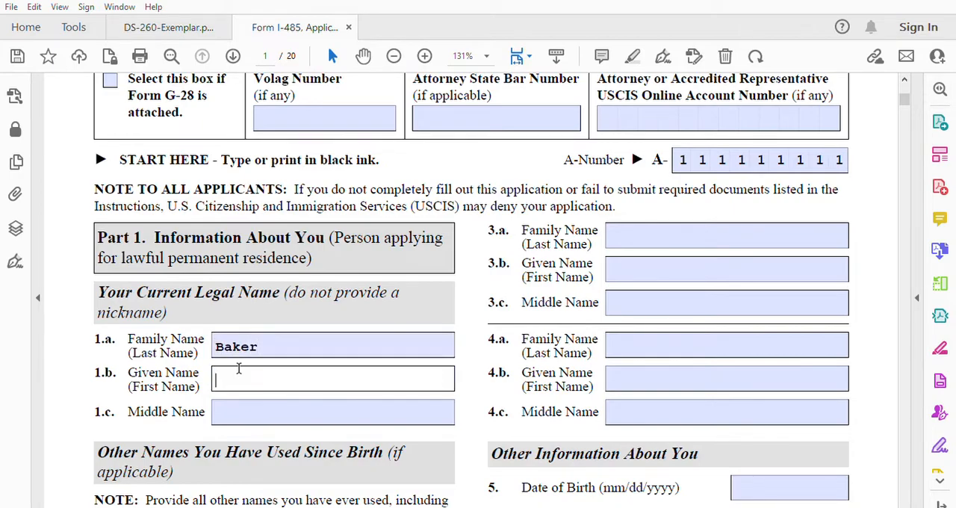
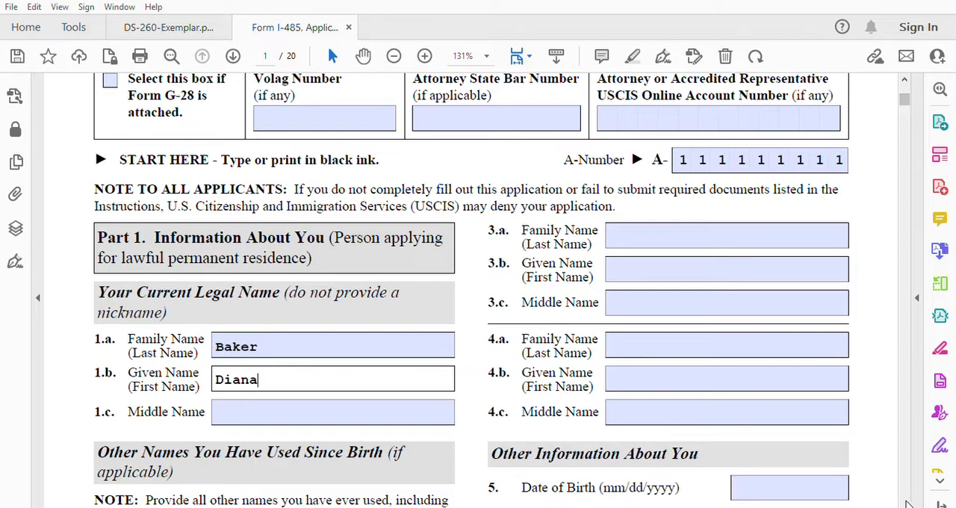
Step: Enter the applicant's date of birth in item 5 and mark the sex as Female in item 6
scroll(909, 504, "down", 3)
scroll(909, 504, "down", 2)
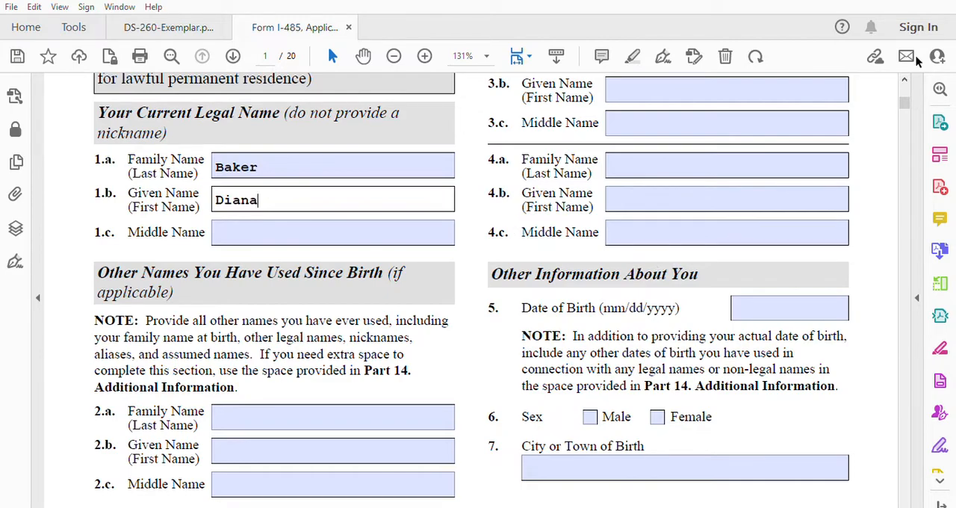
left_click(904, 79)
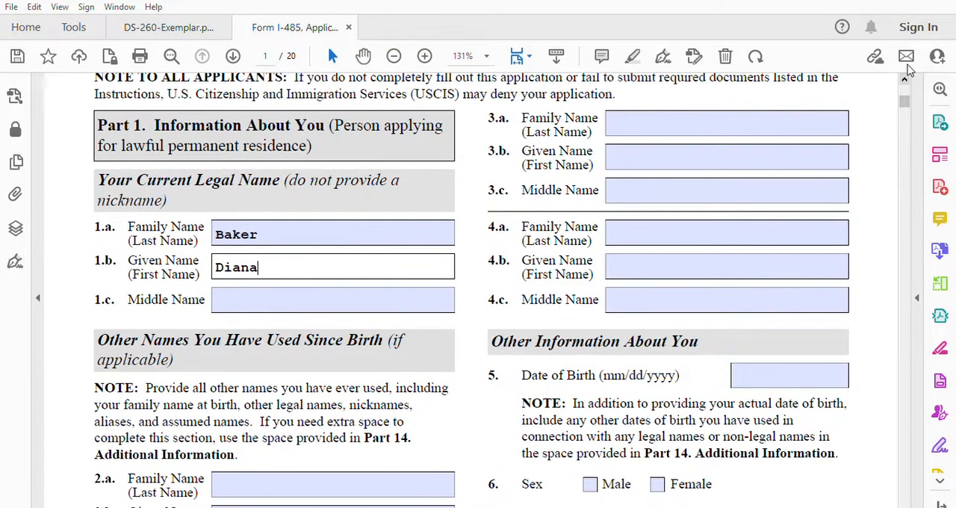
left_click(779, 373)
type("010")
key("BackSpace")
type("/01/199")
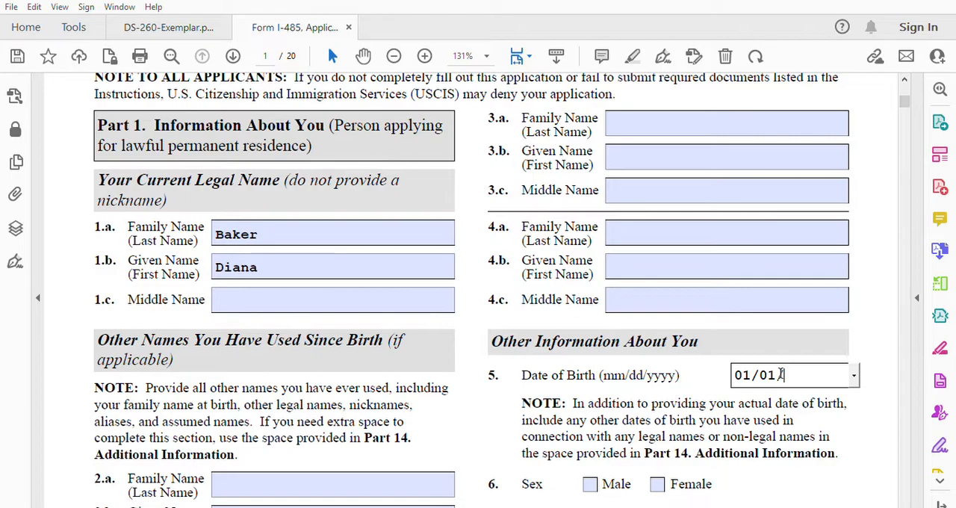
type("0")
left_click(904, 499)
left_click(657, 470)
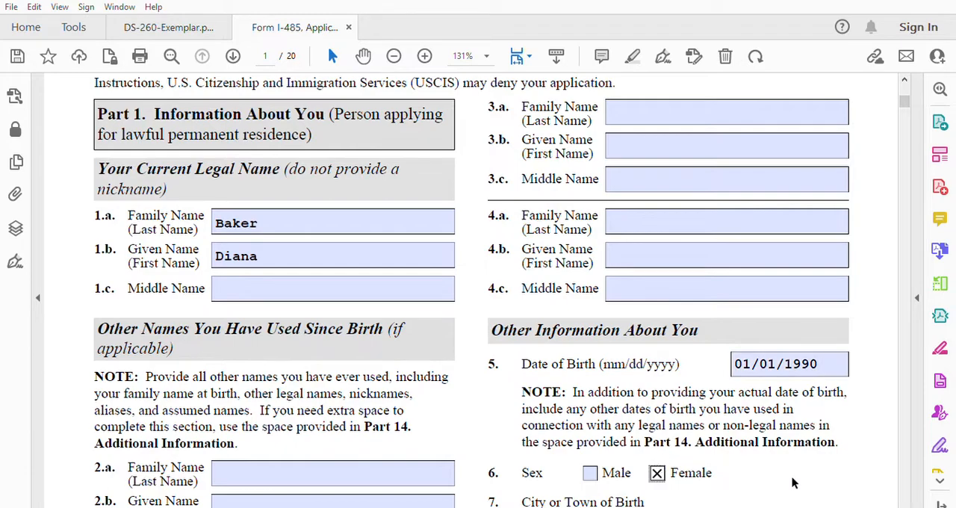
Step: Enter Khenifra as the city or town of birth in item 7
left_click(905, 503)
scroll(905, 503, "down", 5)
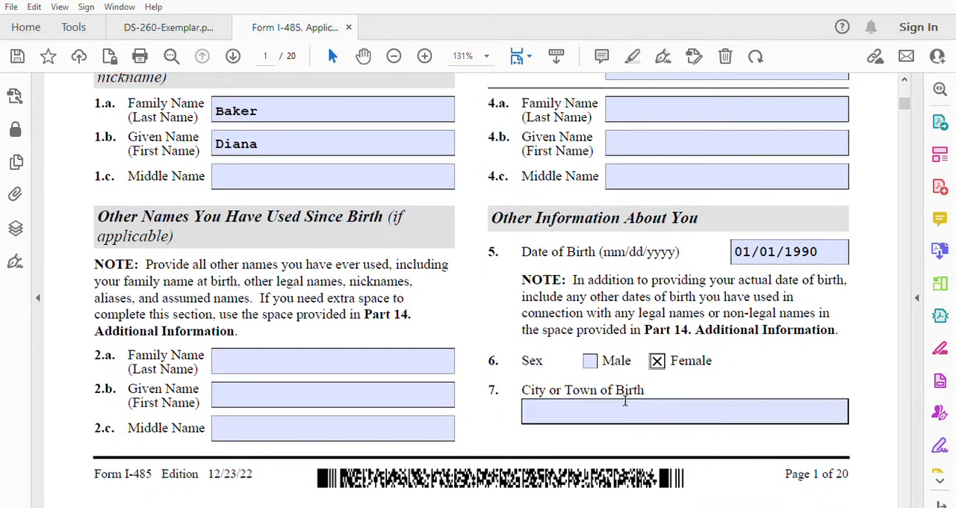
left_click(625, 401)
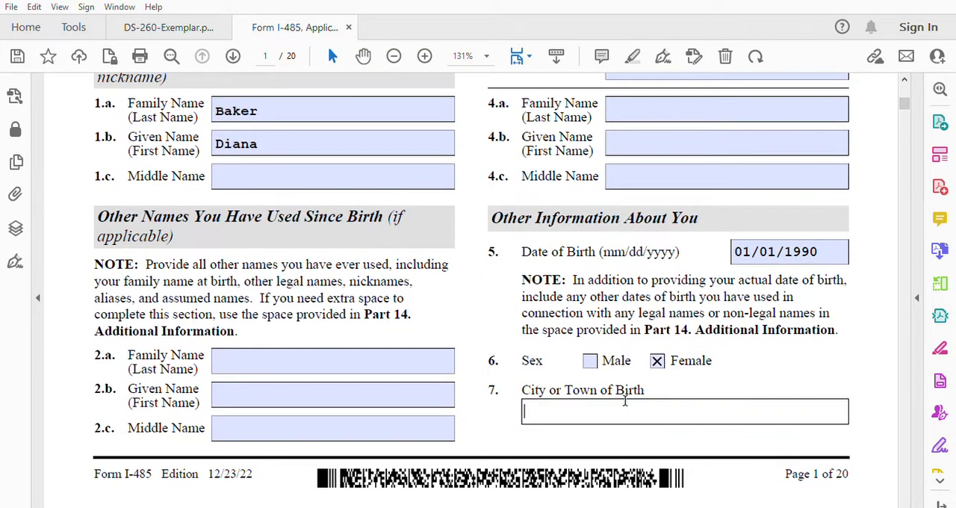
type("Khenifra")
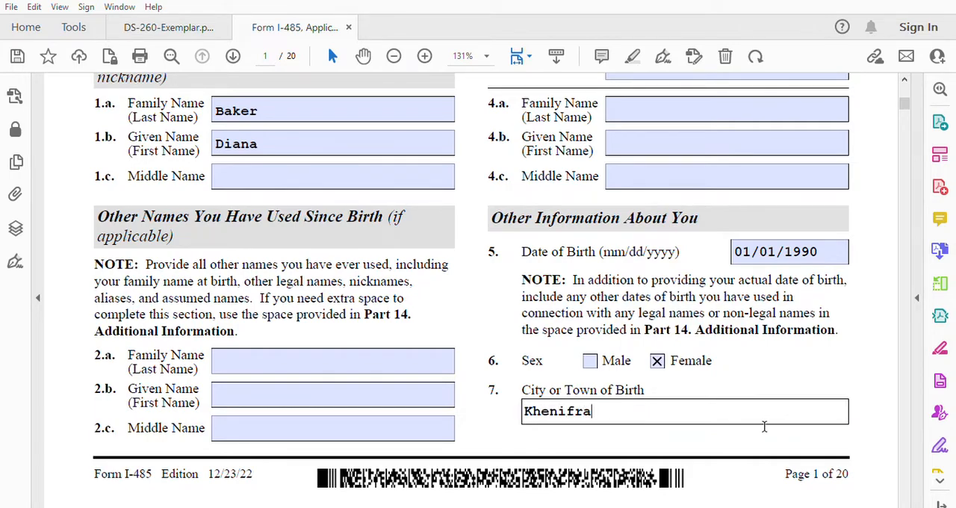
Step: Enter Morocco as both the country of birth and the country of citizenship or nationality in items 8 and 9
left_click(908, 501)
left_click_drag(908, 501, 908, 501)
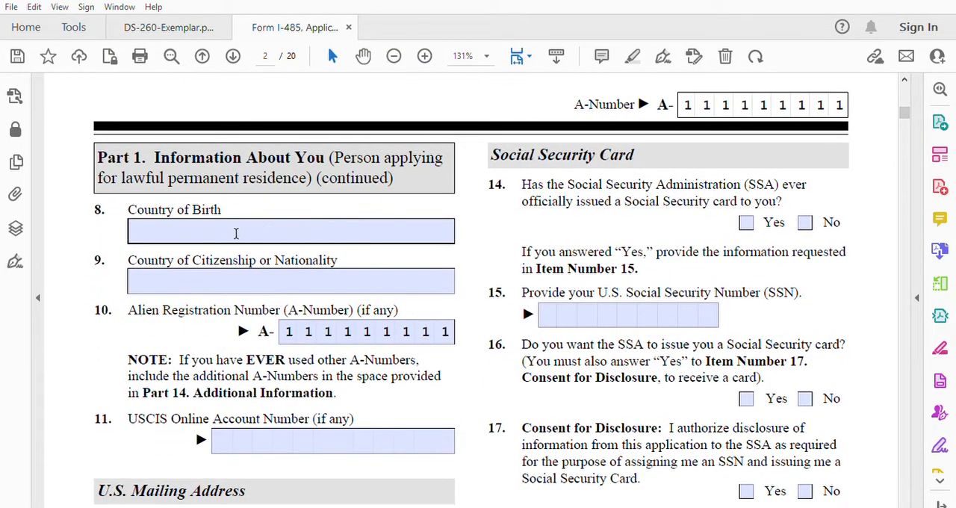
left_click(236, 232)
type("Morocco")
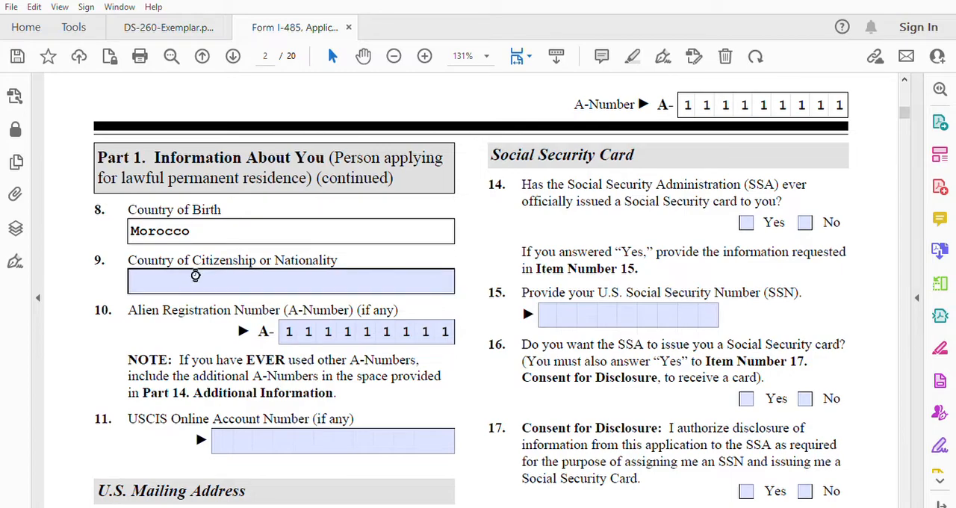
left_click(193, 275)
type("Moroo")
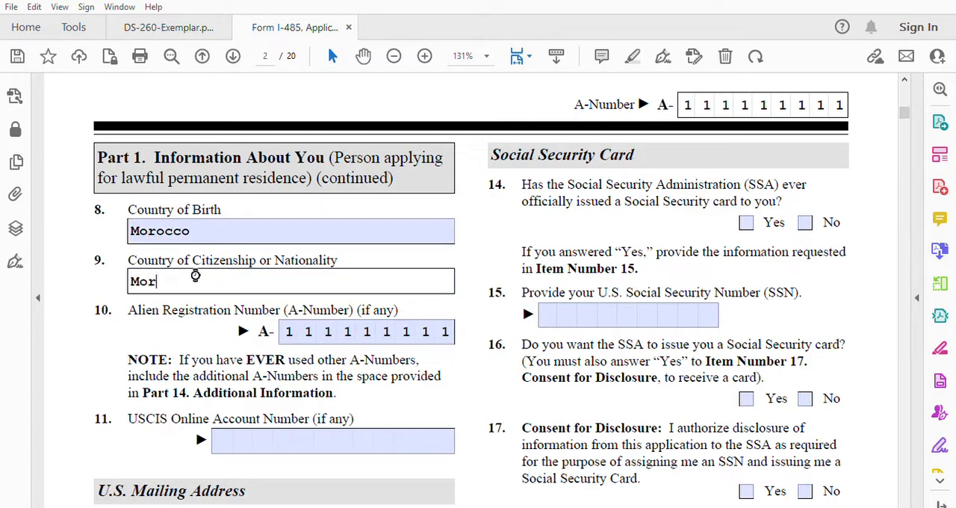
key("BackSpace")
type("cco")
Step: Enter the applicant's full name as the In Care Of Name in the U.S. Mailing Address section
scroll(905, 506, "down", 1)
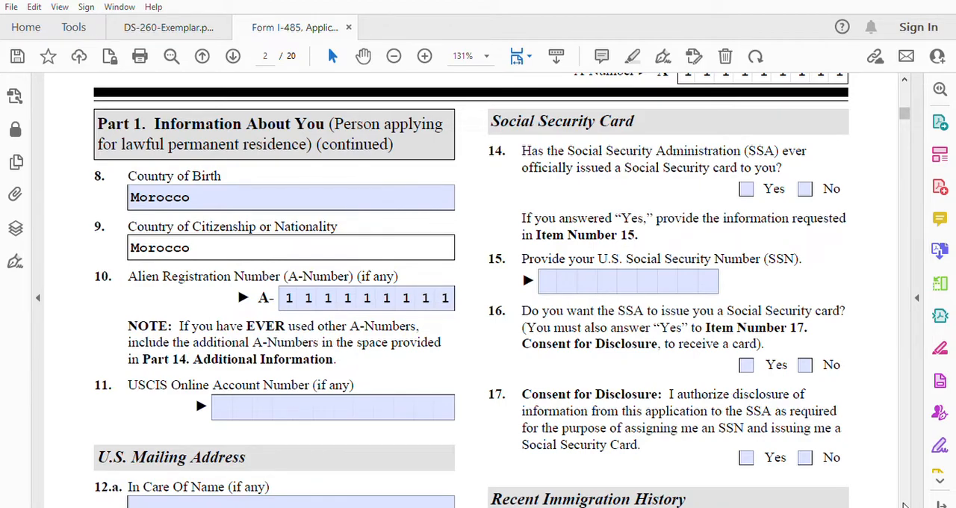
scroll(905, 505, "down", 4)
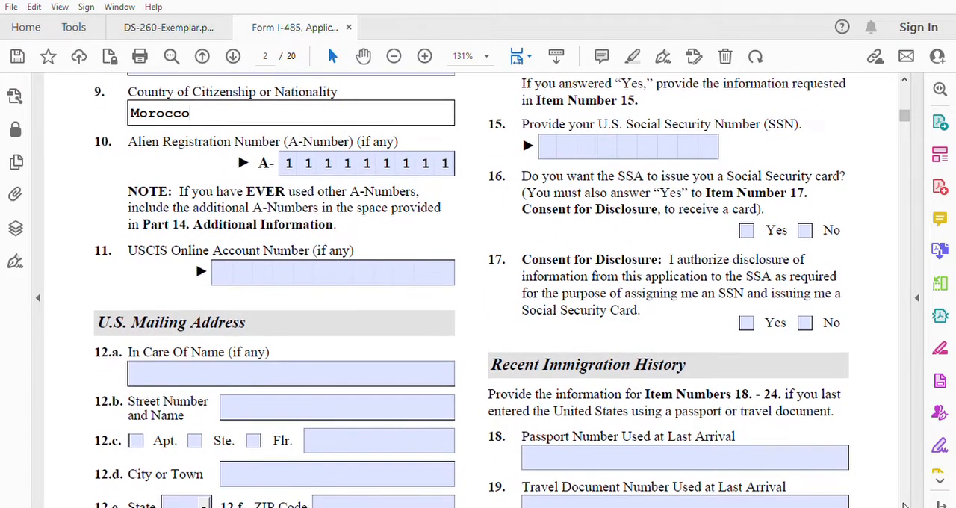
scroll(905, 505, "down", 4)
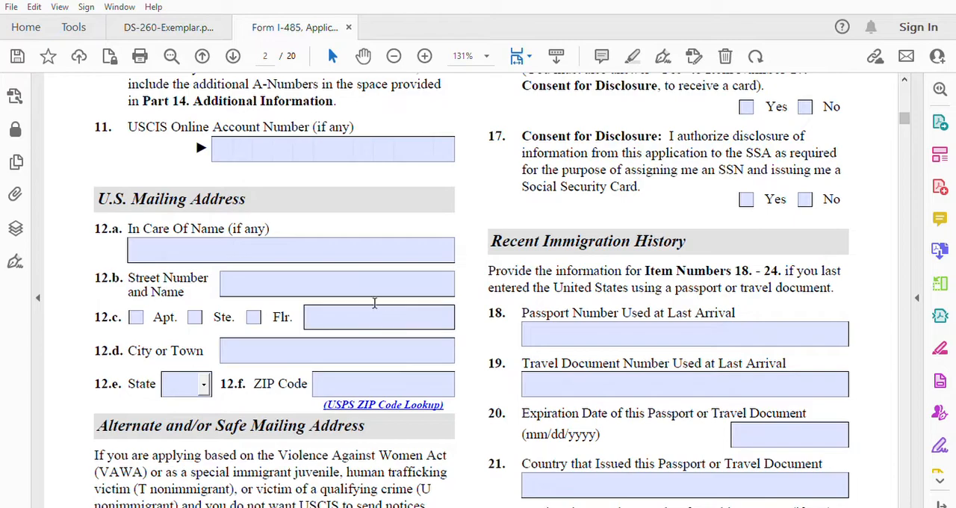
left_click(181, 246)
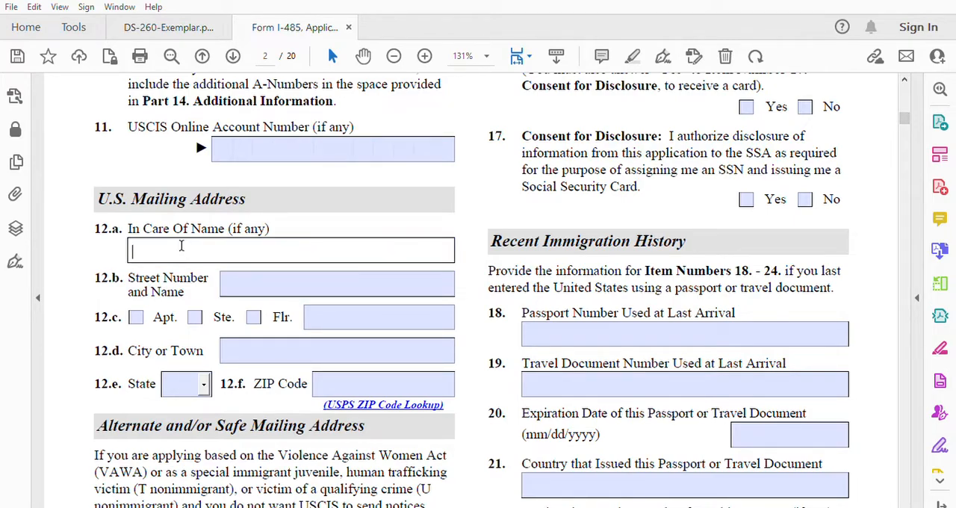
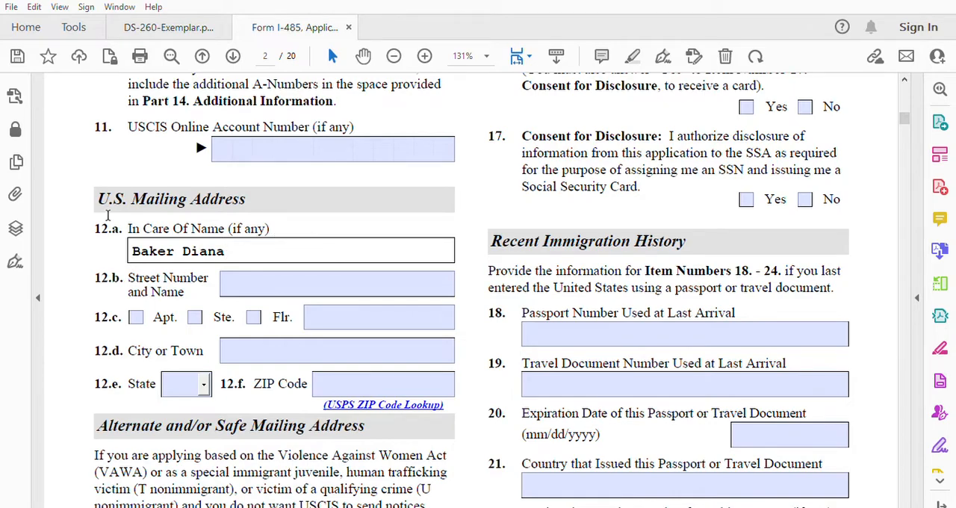
Step: Fill in the street number and name and the city of the U.S. mailing address
left_click(254, 280)
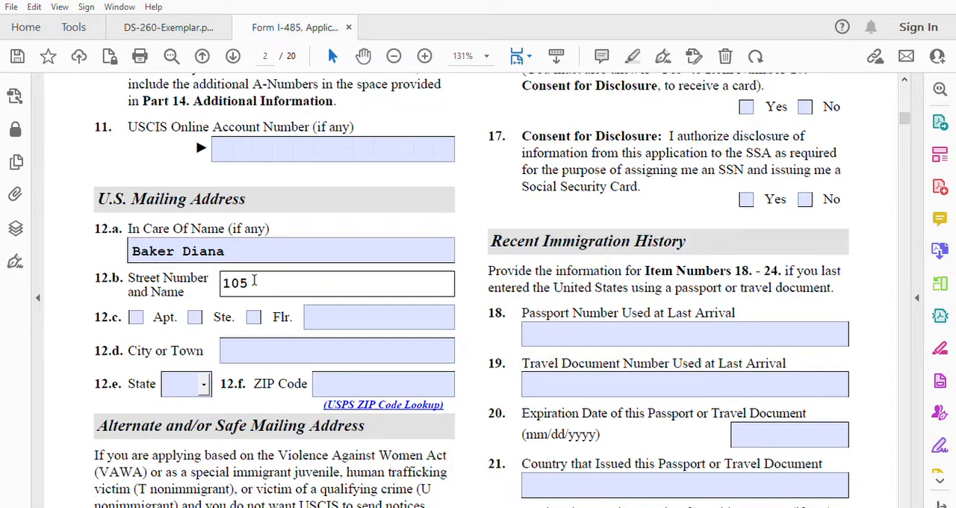
left_click(254, 341)
type("Indianapolis")
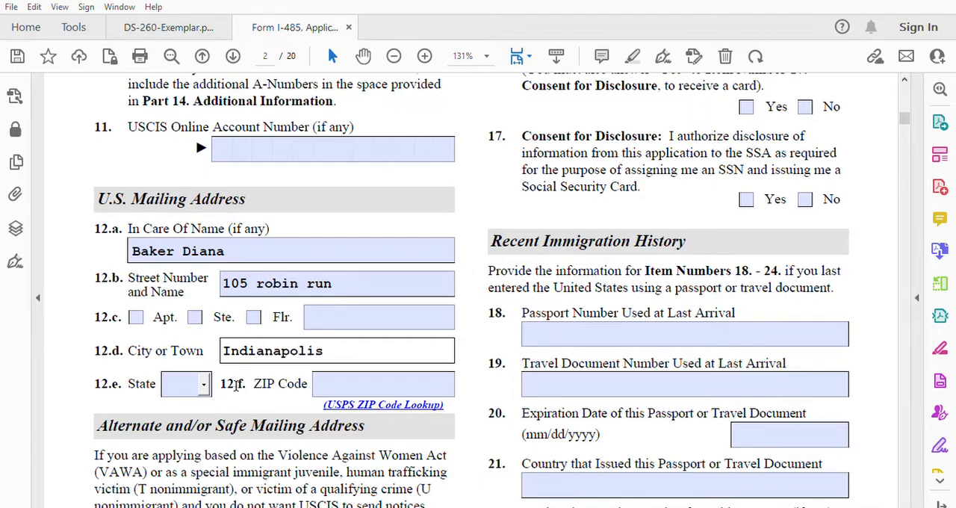
Step: Set the U.S. mailing address state to IN and enter the ZIP code in item 12.f
left_click(200, 383)
type("IA")
left_click(203, 383)
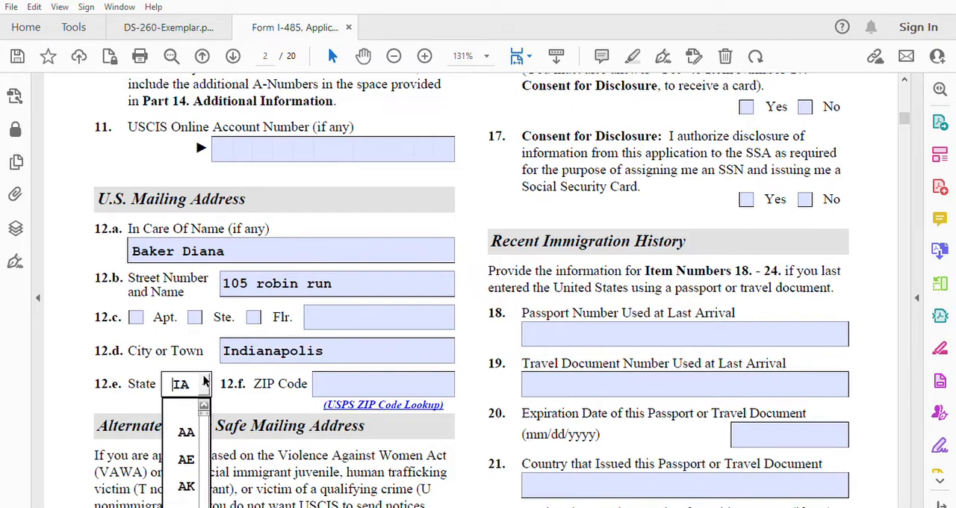
scroll(186, 455, "down", 4)
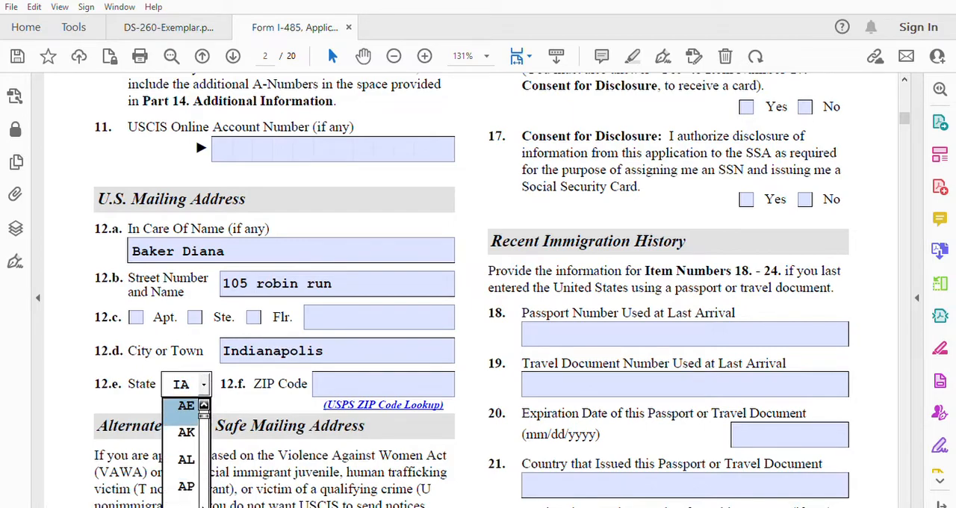
scroll(186, 455, "down", 2)
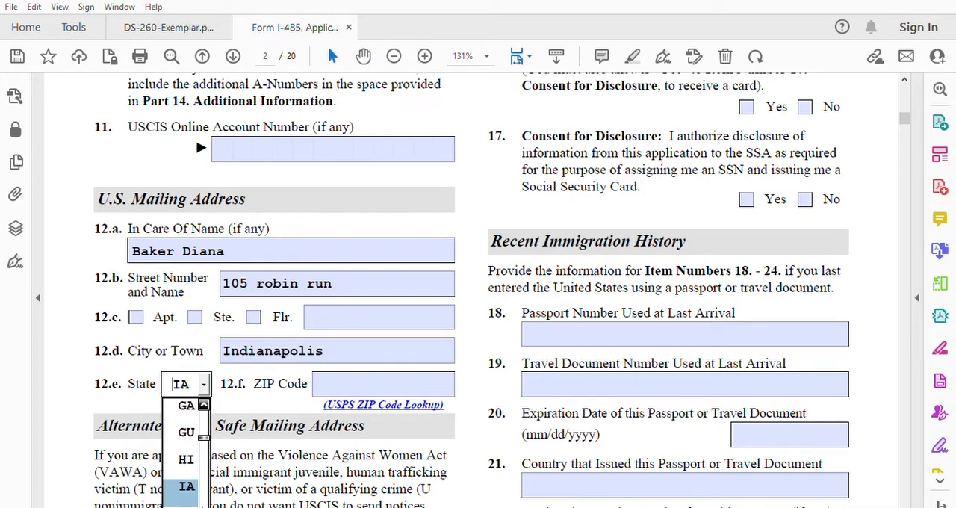
scroll(186, 448, "down", 5)
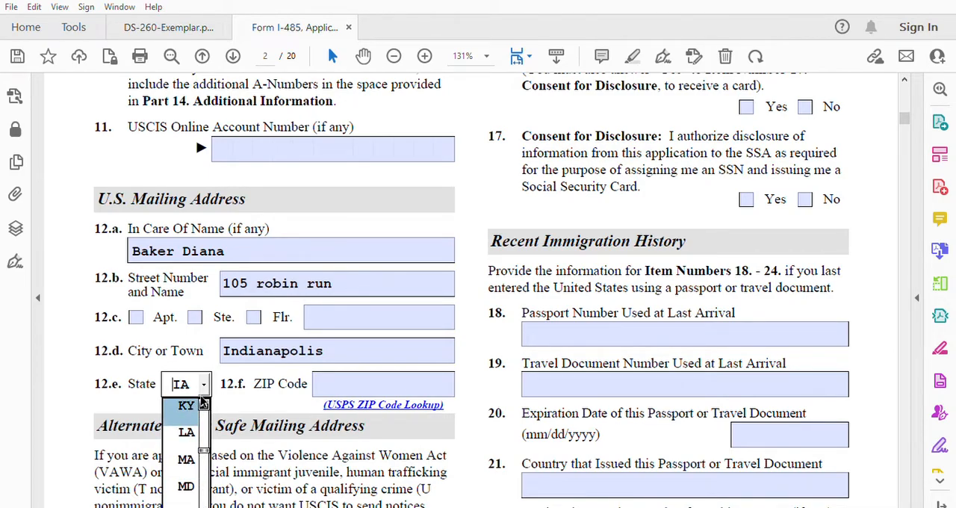
left_click(202, 404)
left_click(201, 404)
left_click(201, 404)
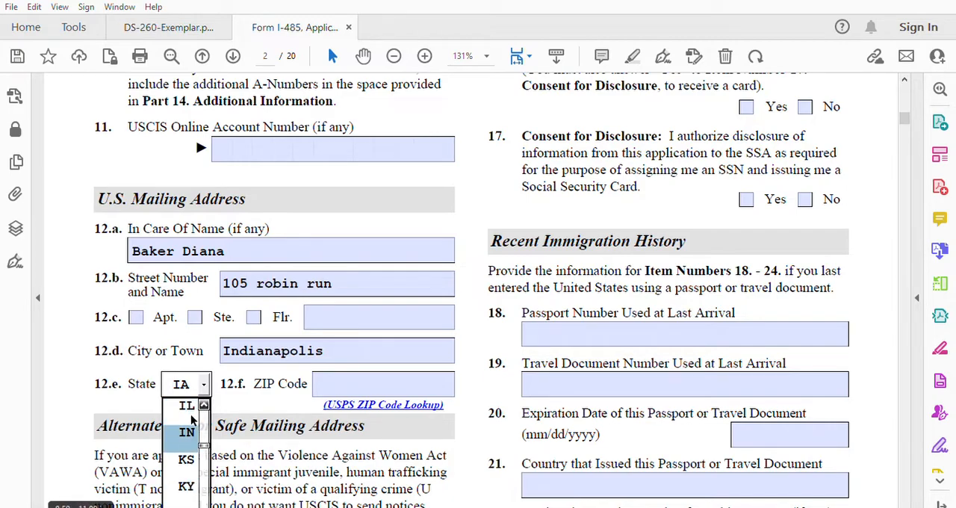
left_click(187, 432)
type("46221")
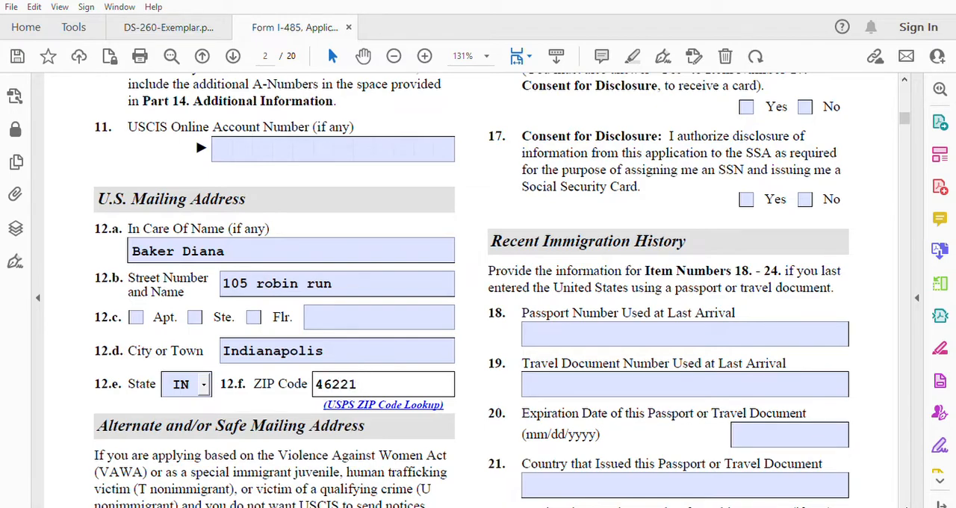
Step: In the Social Security Card section, answer No to item 14 and Yes to items 16 and 17
scroll(906, 502, "down", 3)
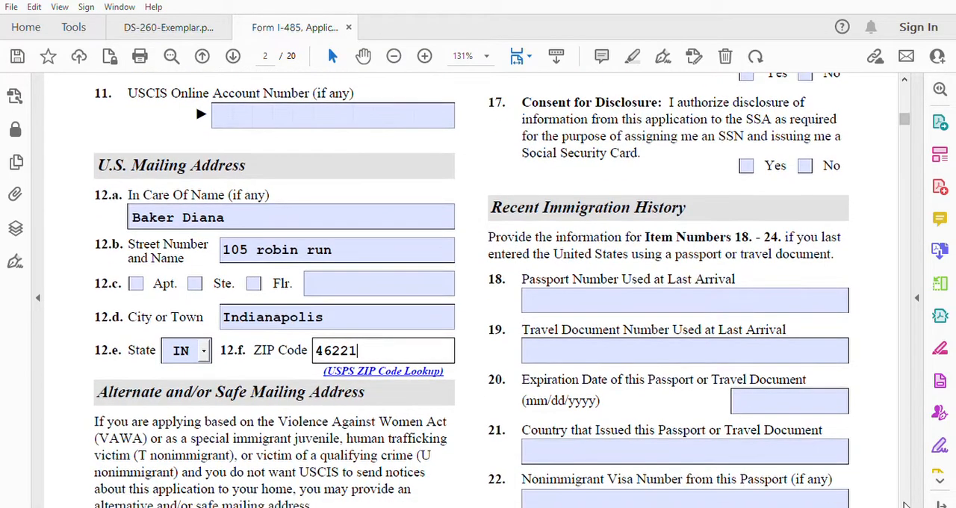
scroll(906, 505, "down", 5)
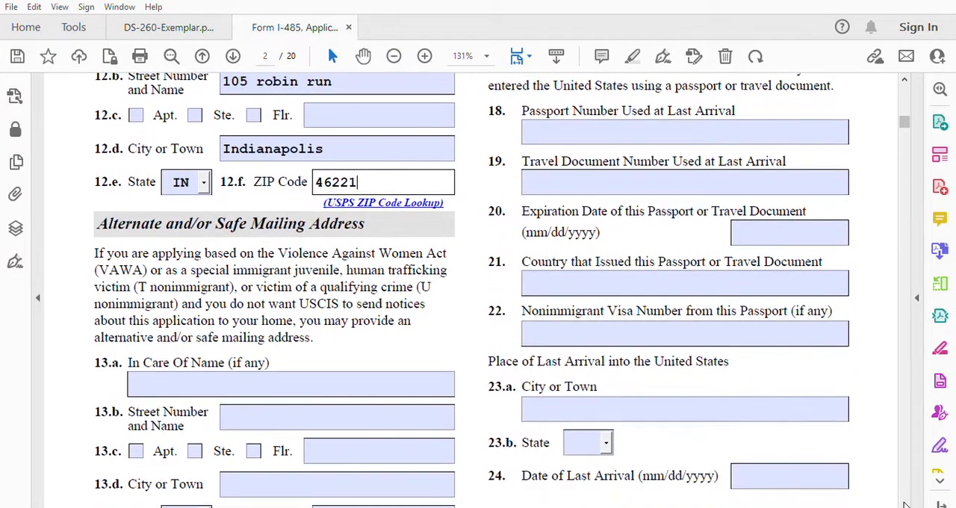
scroll(906, 505, "down", 2)
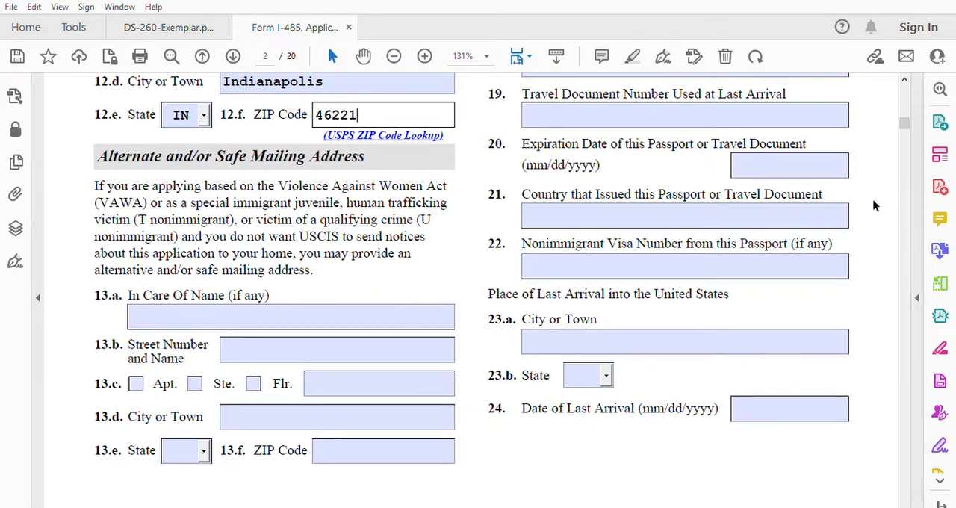
scroll(904, 71, "up", 4)
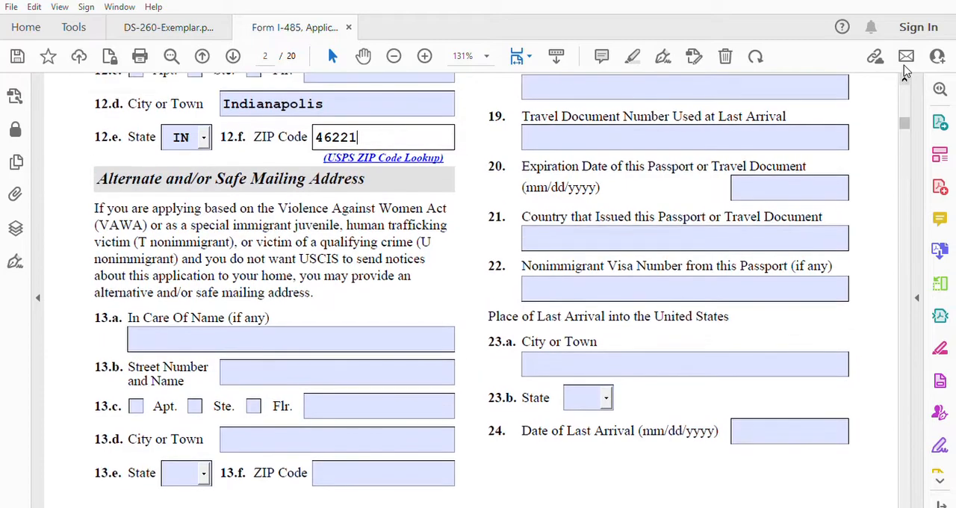
scroll(904, 70, "up", 3)
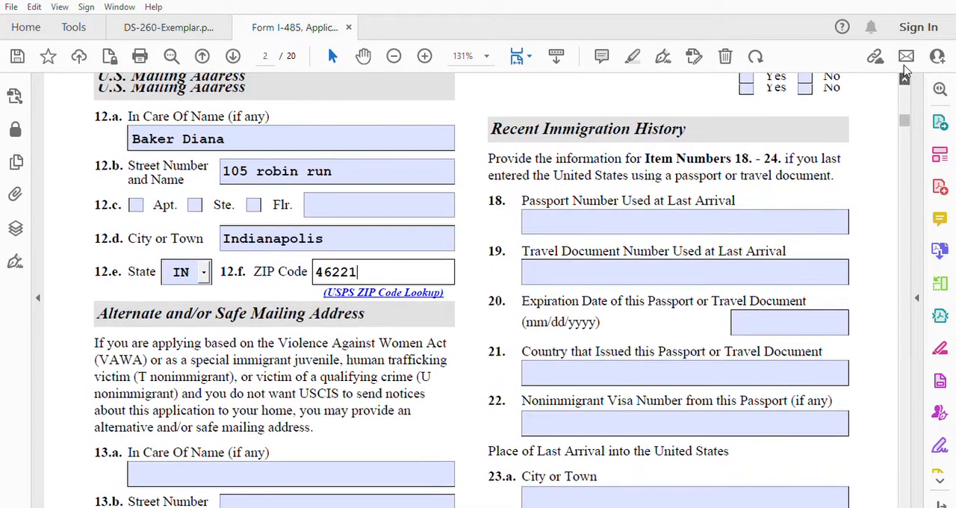
scroll(903, 71, "up", 4)
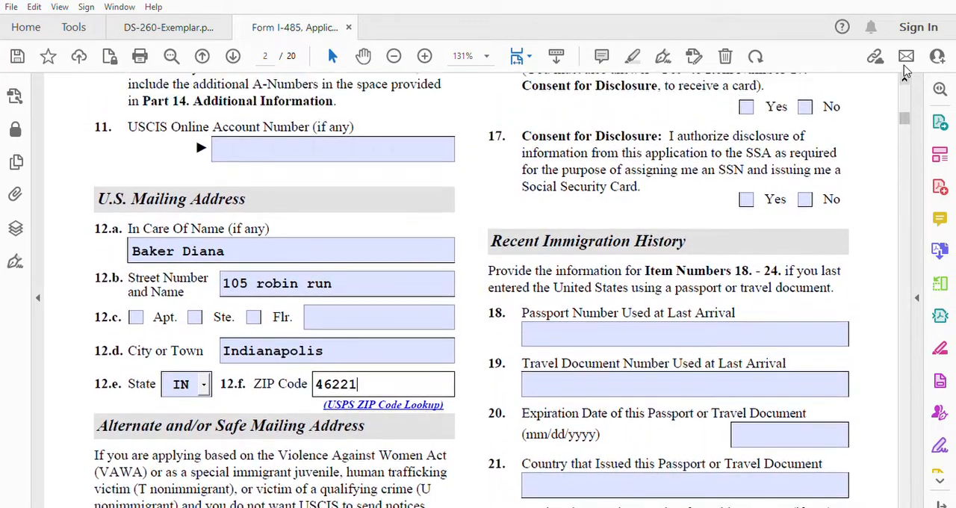
scroll(904, 71, "up", 4)
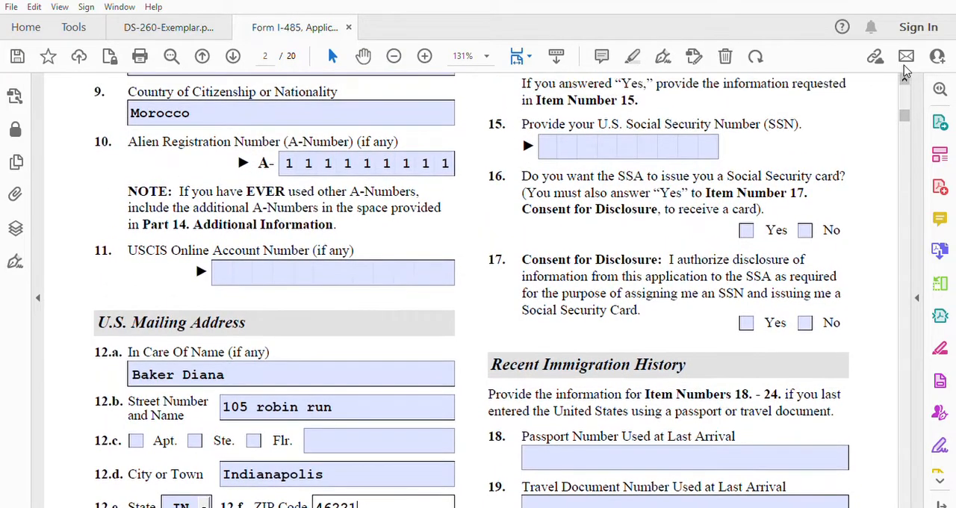
scroll(904, 71, "up", 1)
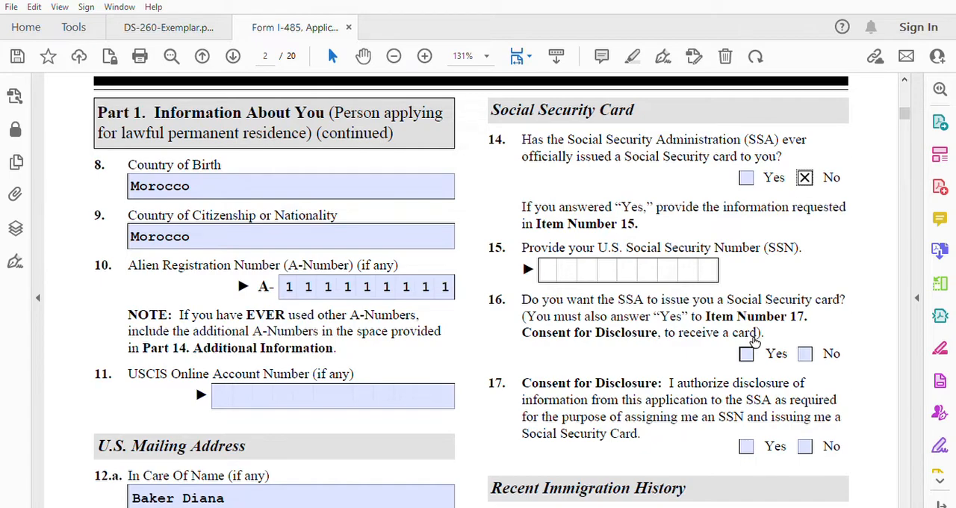
left_click(747, 351)
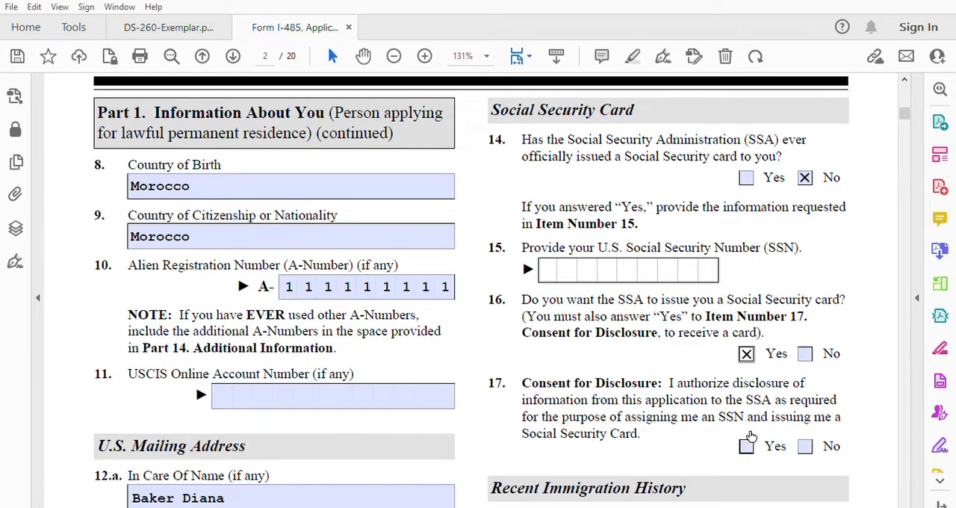
left_click(747, 442)
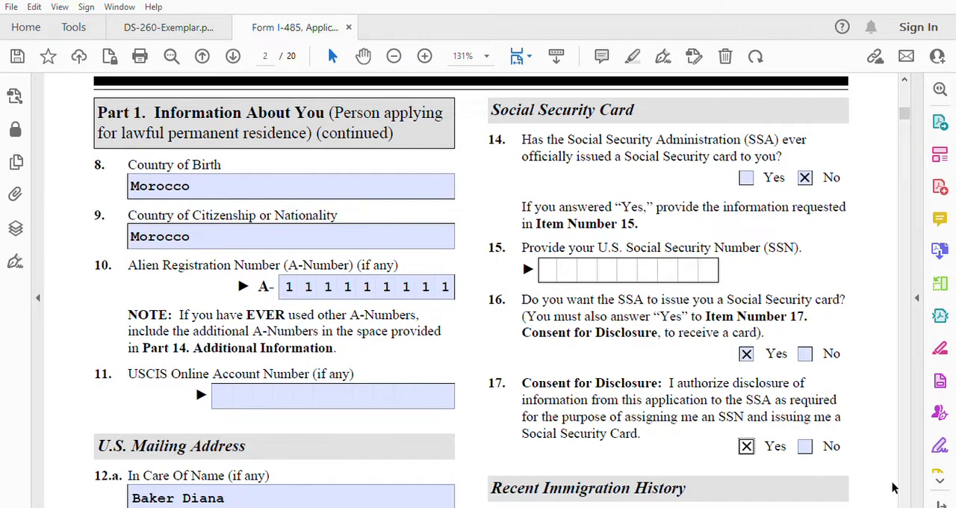
Step: Enter the passport number used at last arrival in item 18 of Recent Immigration History
scroll(907, 506, "down", 5)
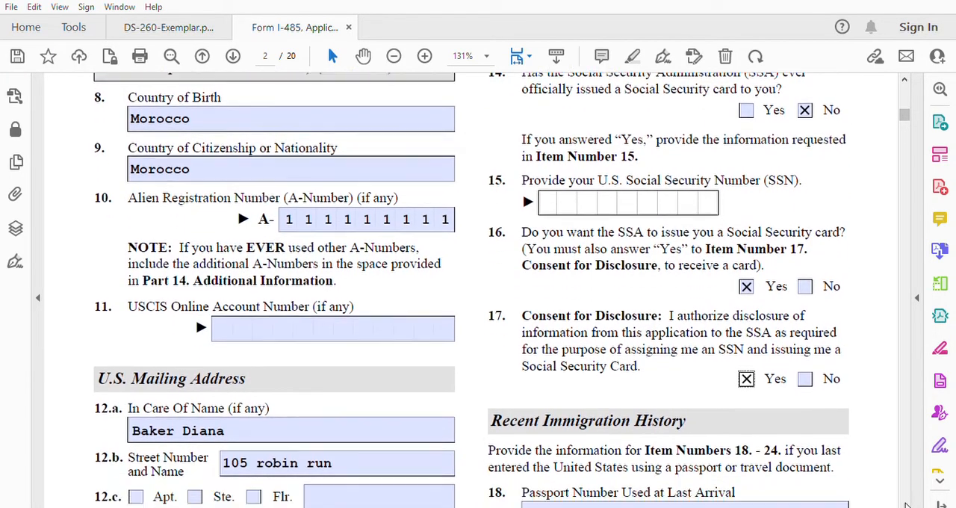
scroll(906, 506, "down", 3)
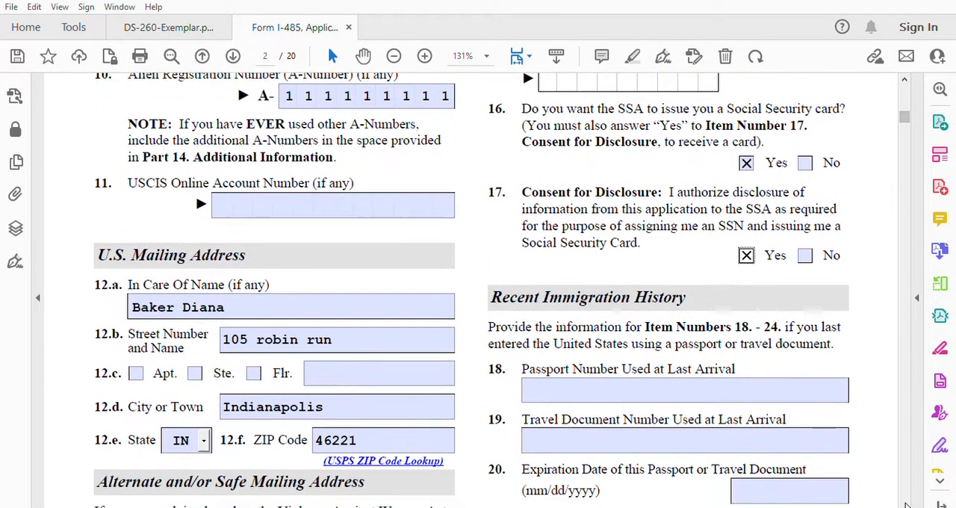
scroll(907, 505, "down", 5)
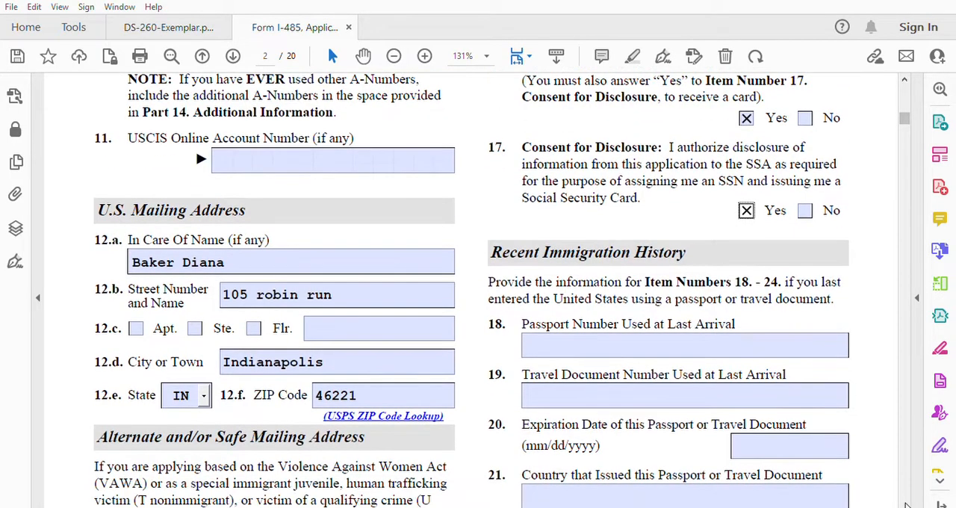
scroll(906, 505, "down", 1)
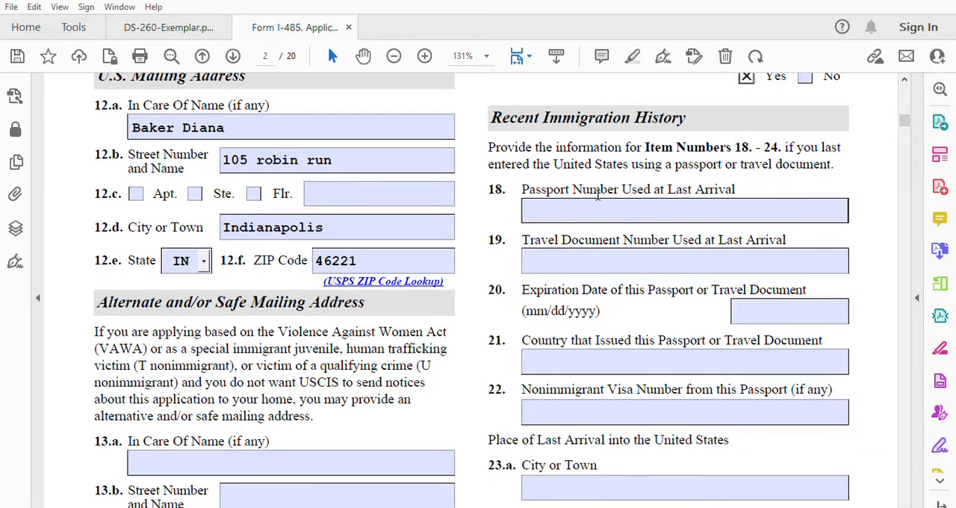
left_click(555, 206)
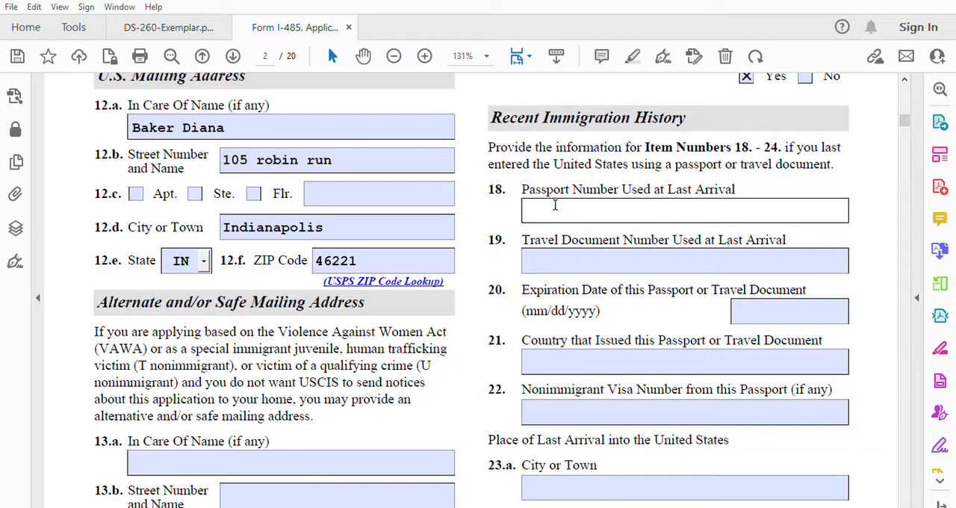
type("MA33333333333")
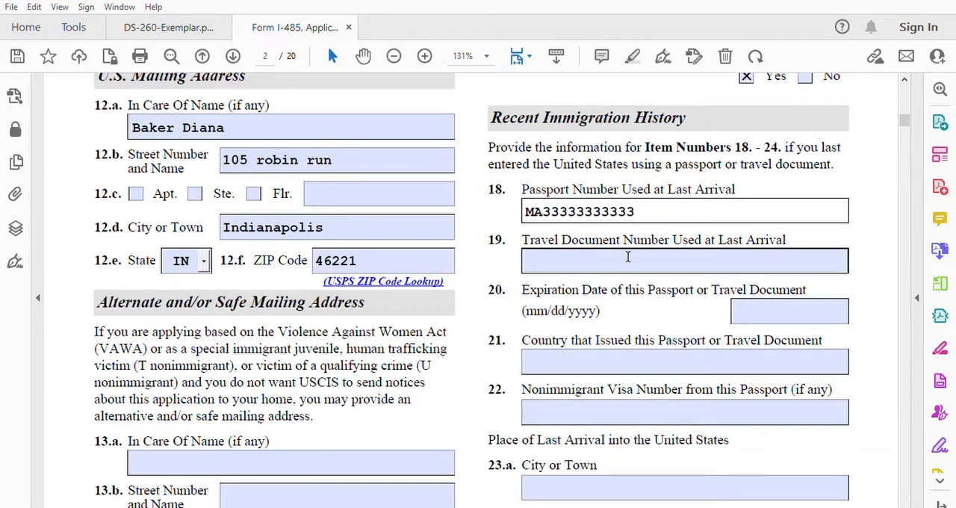
Step: Set the passport expiration date in item 20 to 01/01/2028 and the issuing country in item 21 to Morocco
left_click(746, 305)
type("01/0")
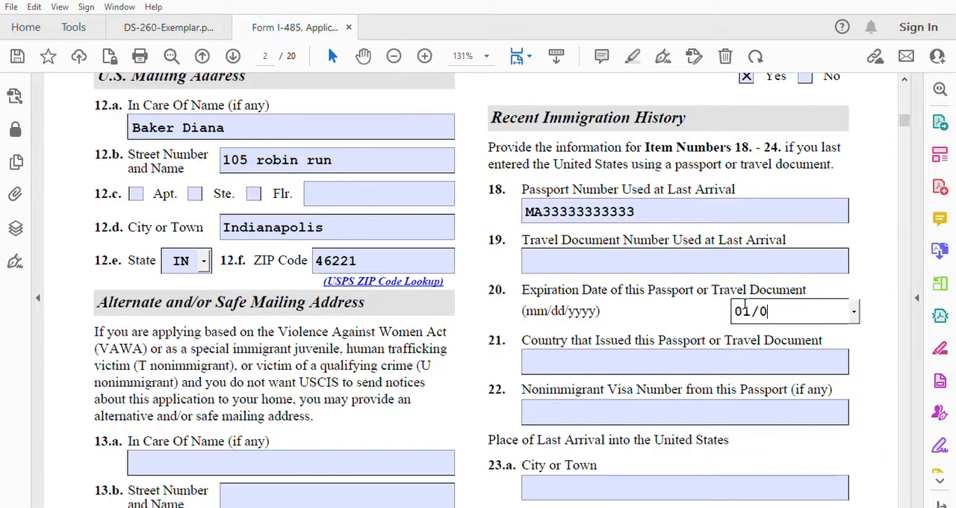
type("1/2028")
left_click(588, 355)
type("Morocco")
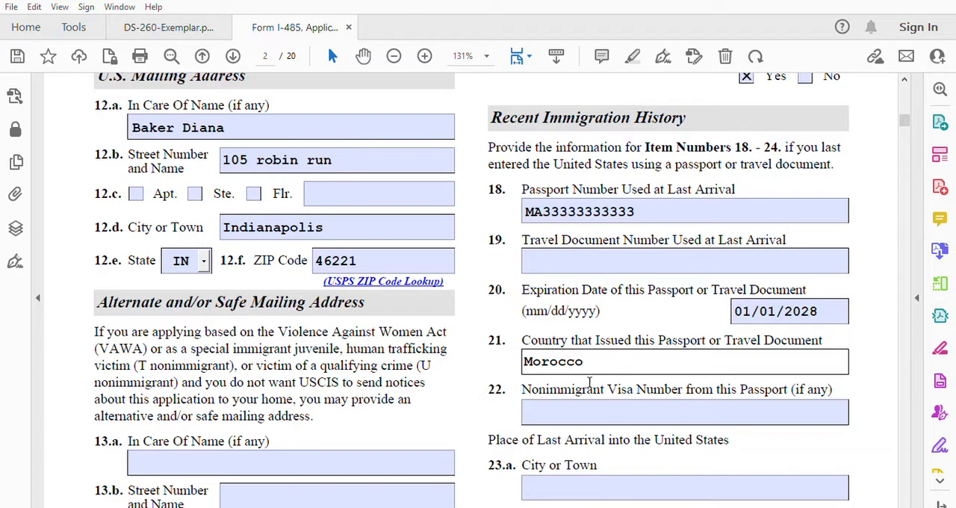
Step: Enter the nonimmigrant visa number from the passport in item 22
left_click(555, 407)
type("44")
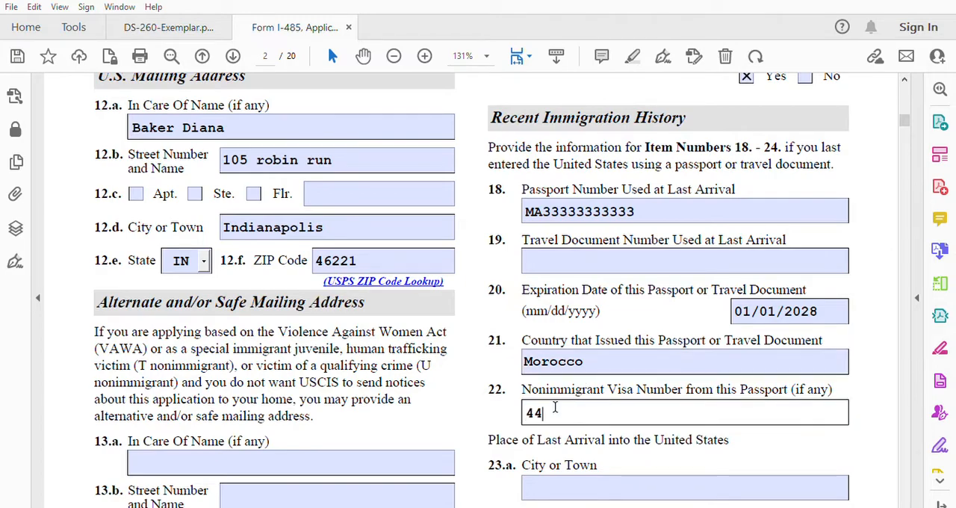
type("444444444444")
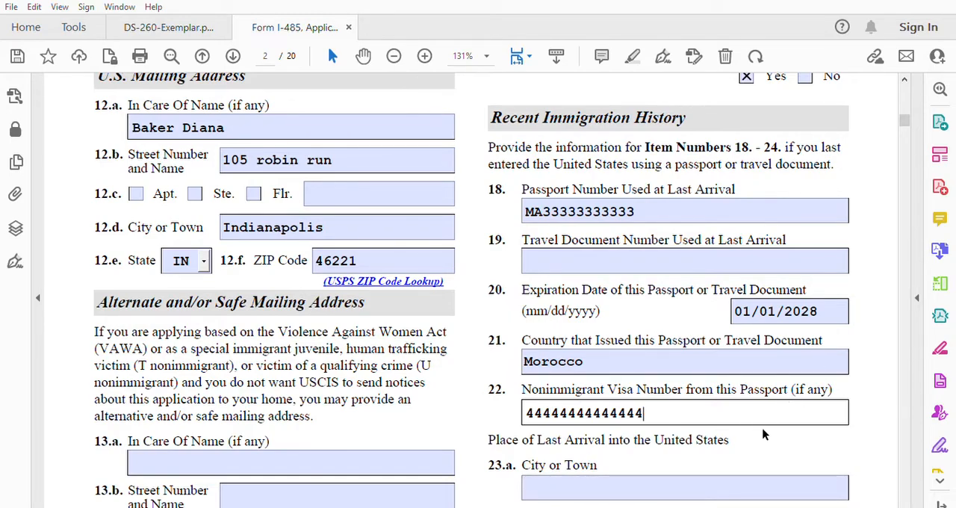
Step: Enter New York as the city or town of last arrival into the United States in item 23.a
scroll(903, 505, "down", 3)
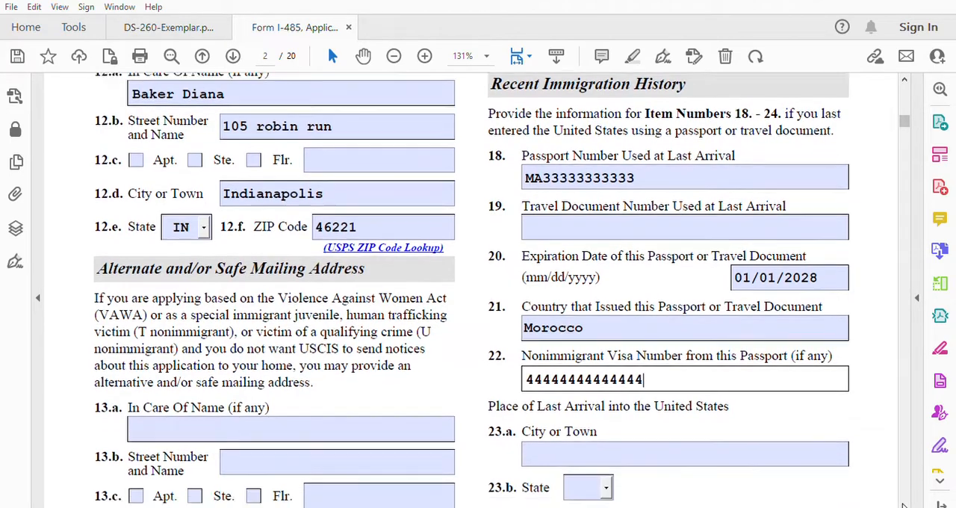
scroll(903, 506, "down", 5)
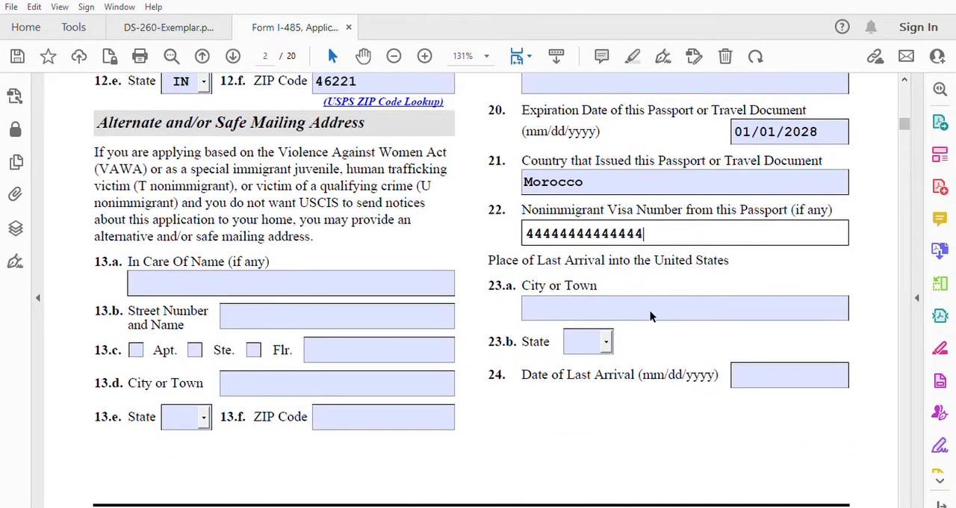
left_click(556, 298)
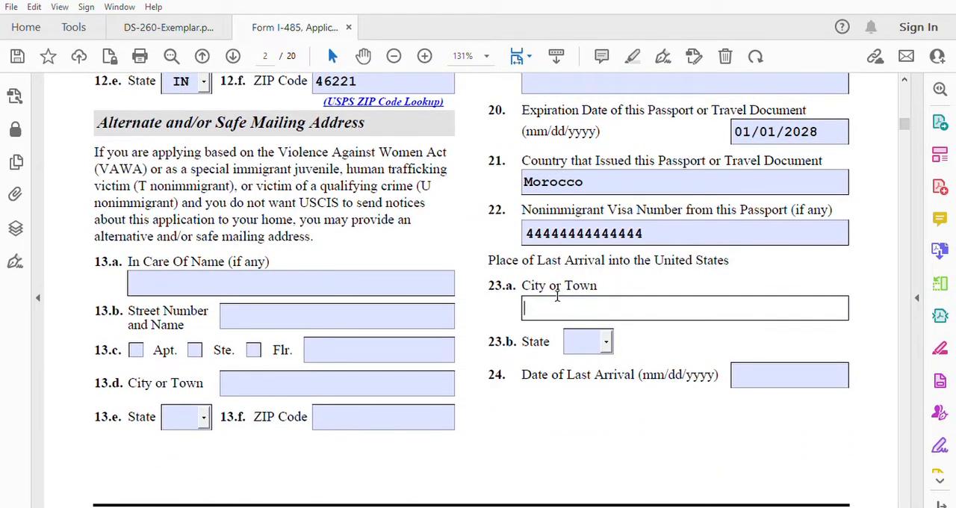
type("New York")
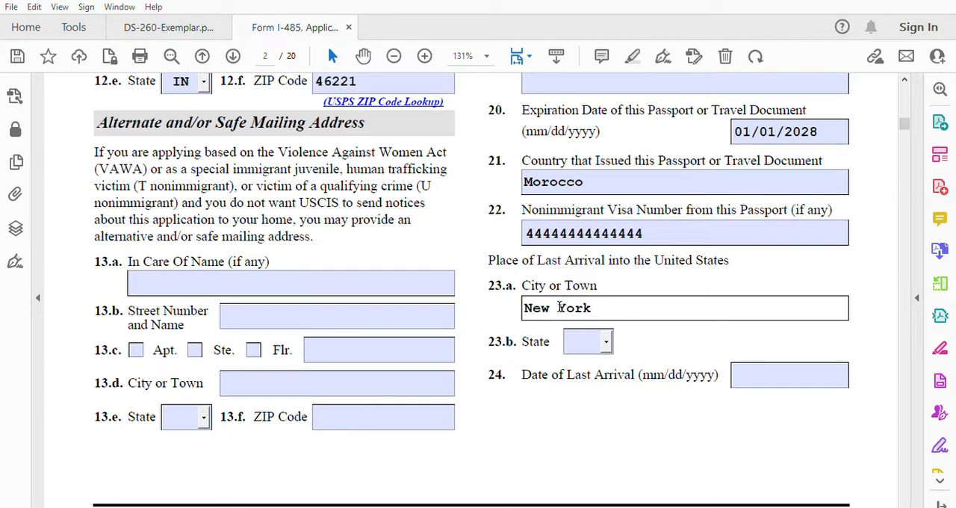
Step: Set the state of last arrival in item 23.b to NJ
key("Tab")
key("n")
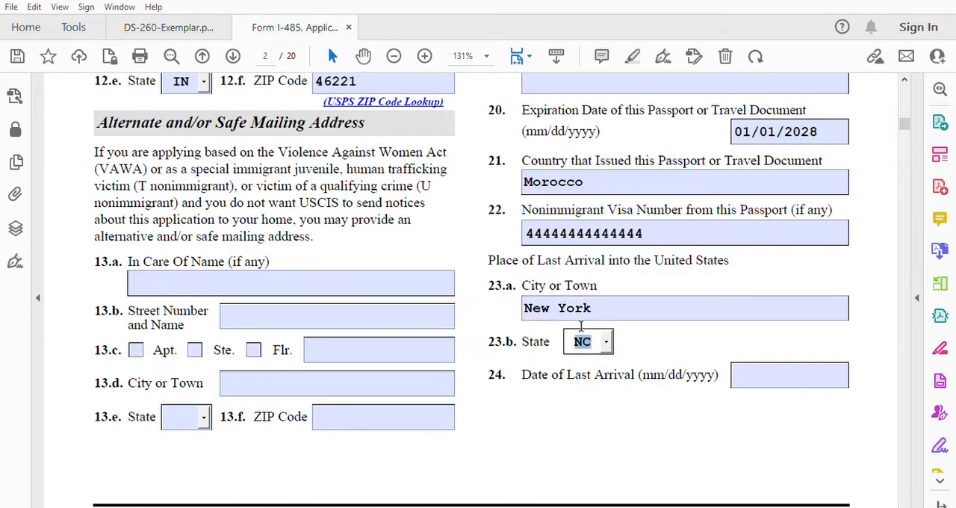
left_click(606, 341)
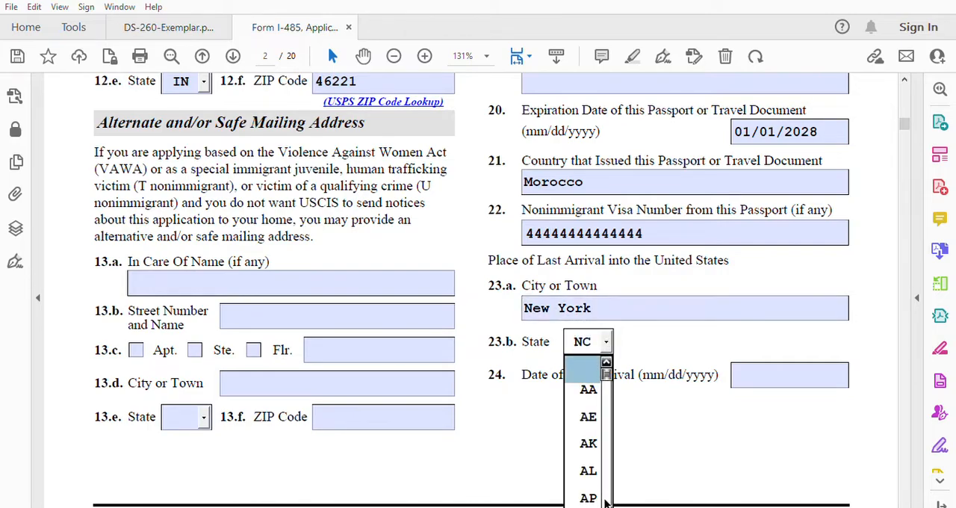
scroll(606, 504, "down", 4)
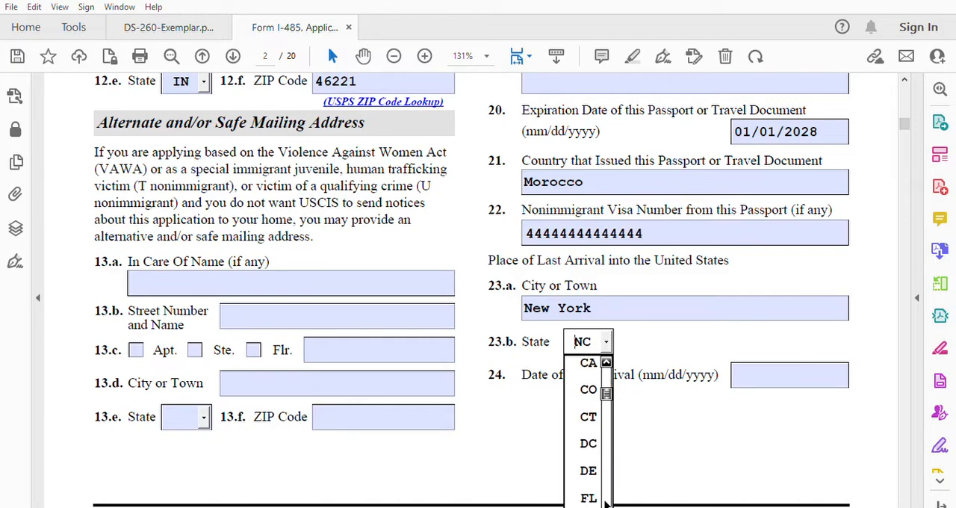
scroll(606, 505, "down", 4)
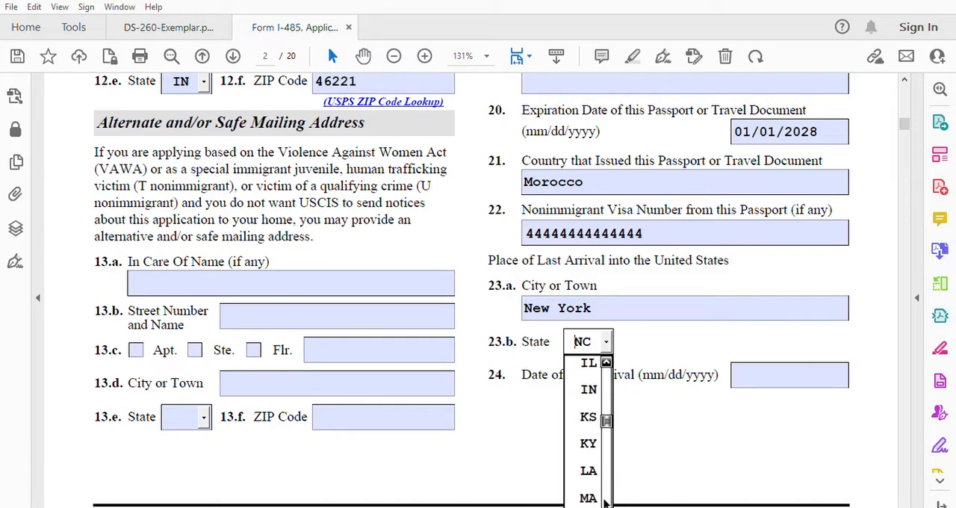
scroll(606, 505, "down", 4)
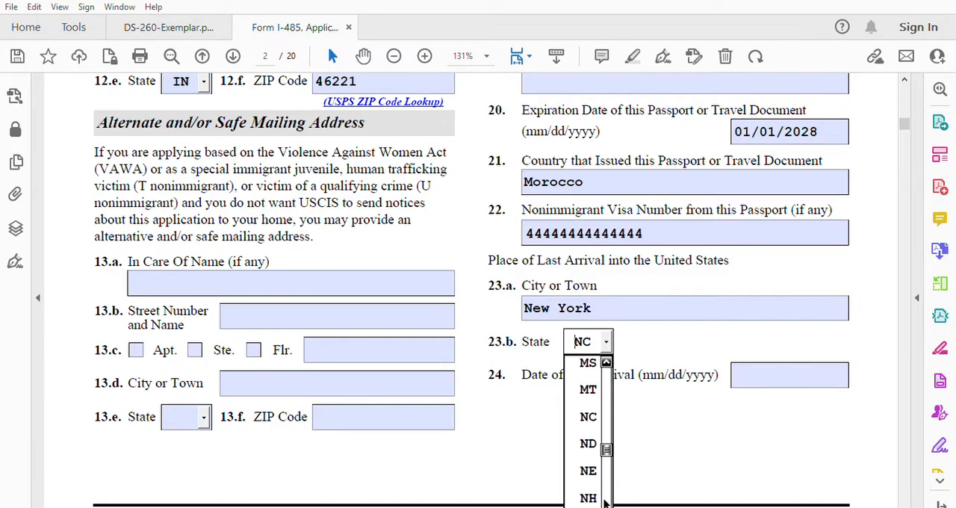
scroll(607, 504, "down", 1)
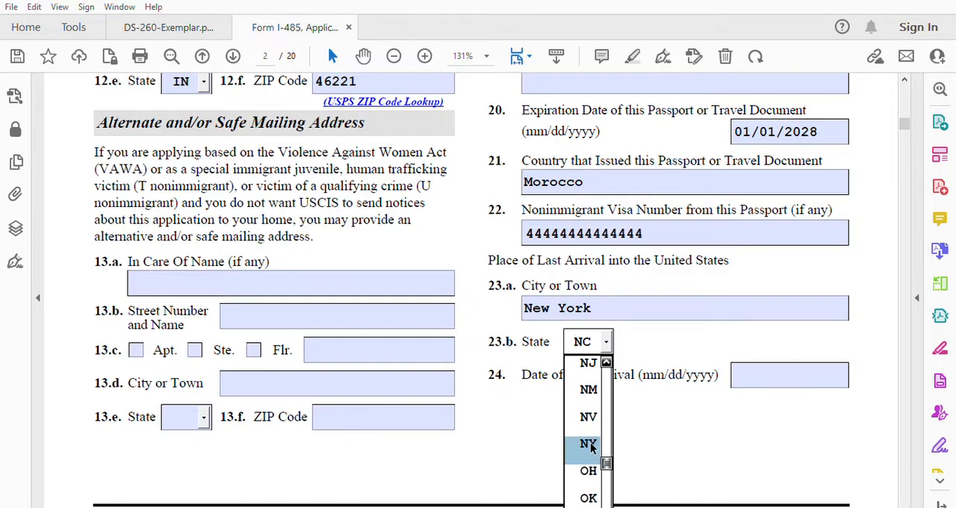
left_click(588, 366)
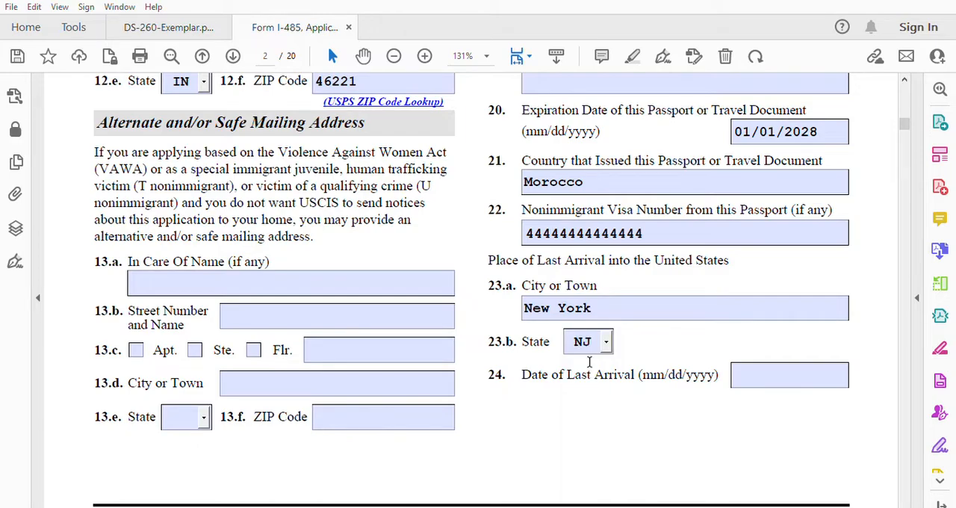
Step: Enter 01/01/2023 as the date of last arrival in item 24
left_click(758, 375)
type("01/01/2023")
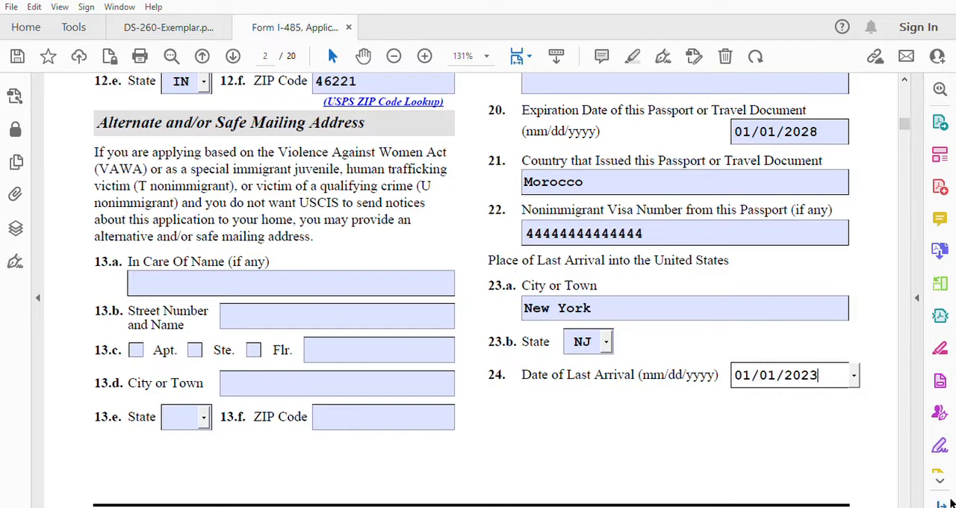
scroll(908, 504, "down", 5)
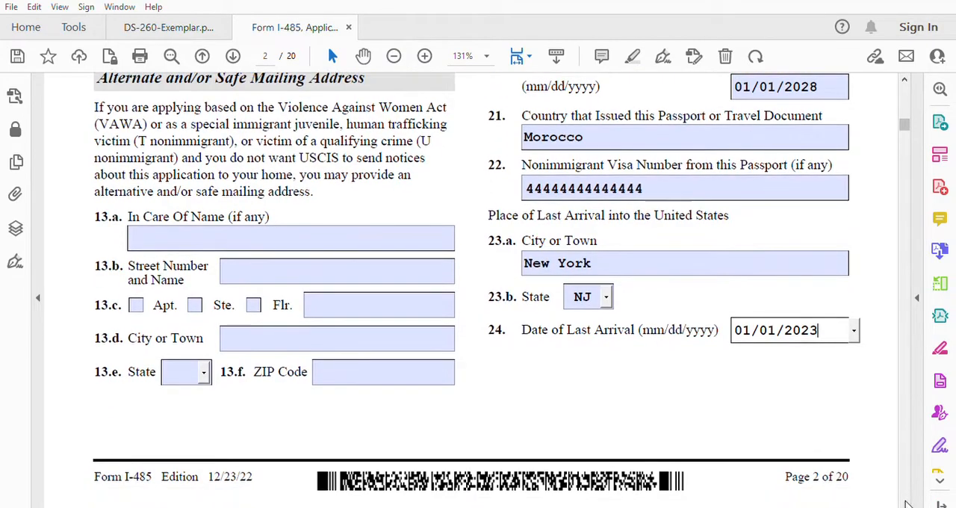
scroll(907, 504, "down", 7)
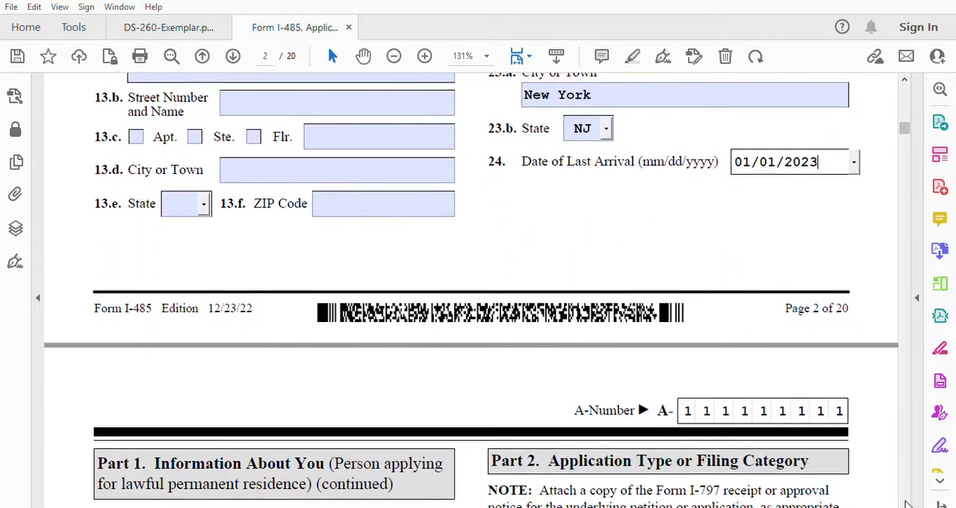
Step: Mark item 25.a as inspected and admitted at a port of entry, and enter "visa fiance" as the admission type
scroll(908, 504, "down", 6)
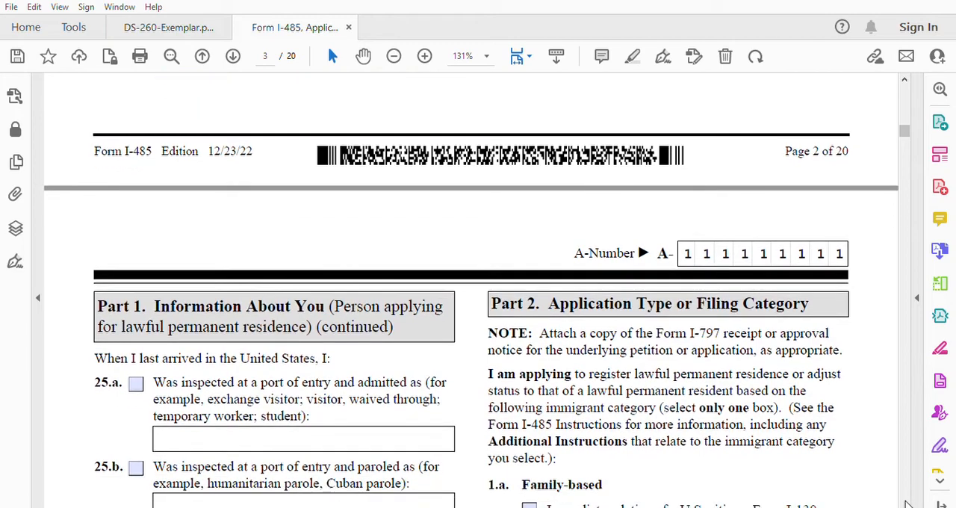
scroll(908, 504, "down", 5)
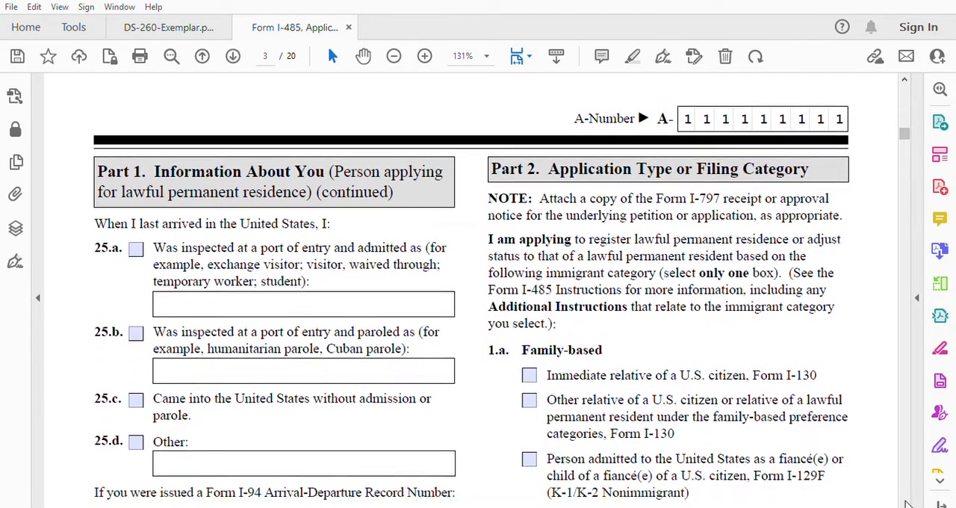
scroll(907, 504, "down", 1)
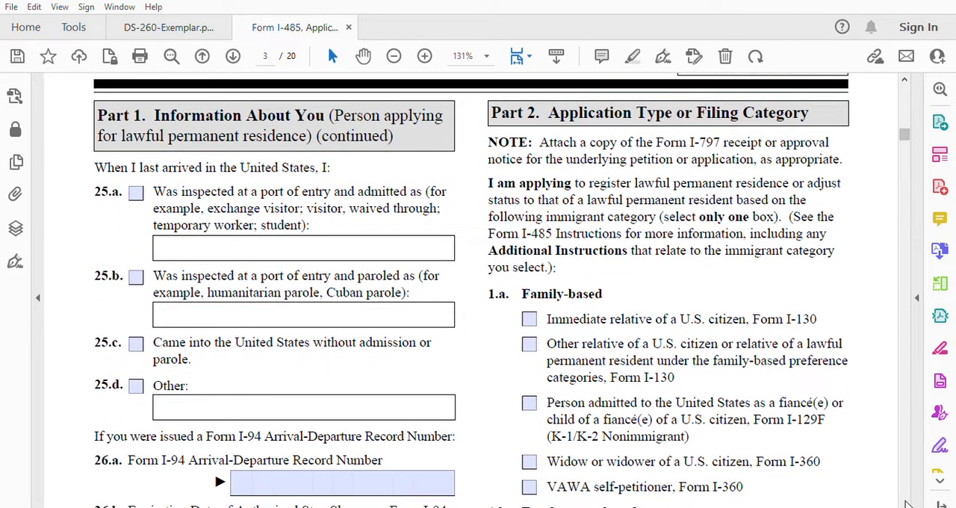
scroll(907, 504, "down", 2)
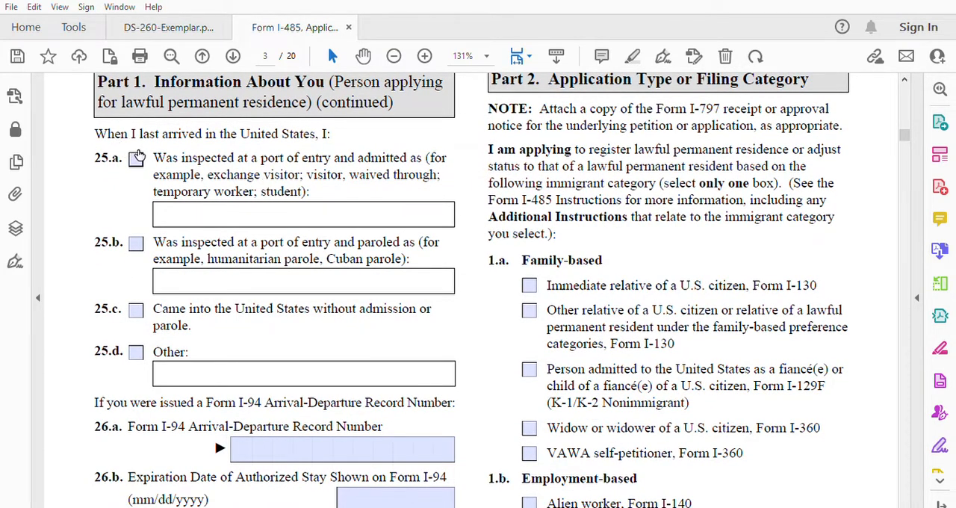
left_click(136, 157)
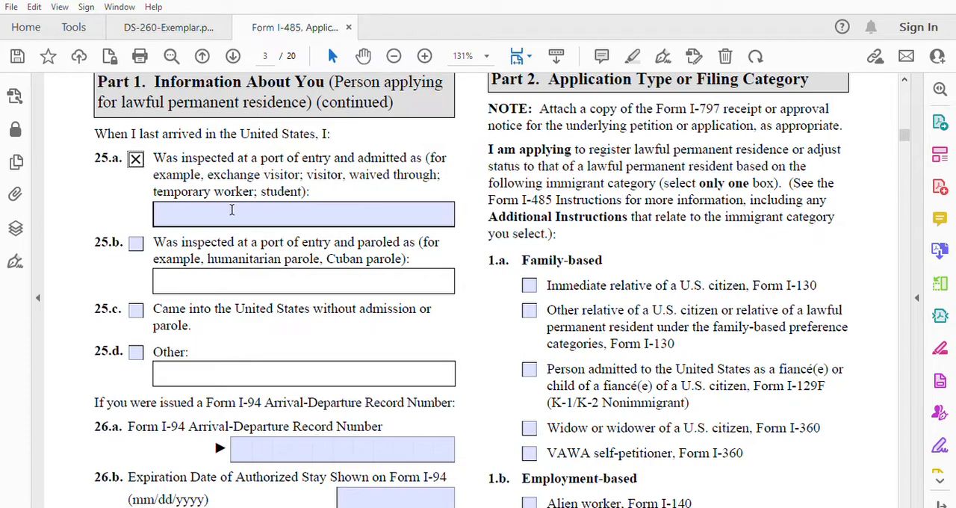
left_click(232, 210)
type("u")
type("is")
type("a fiance")
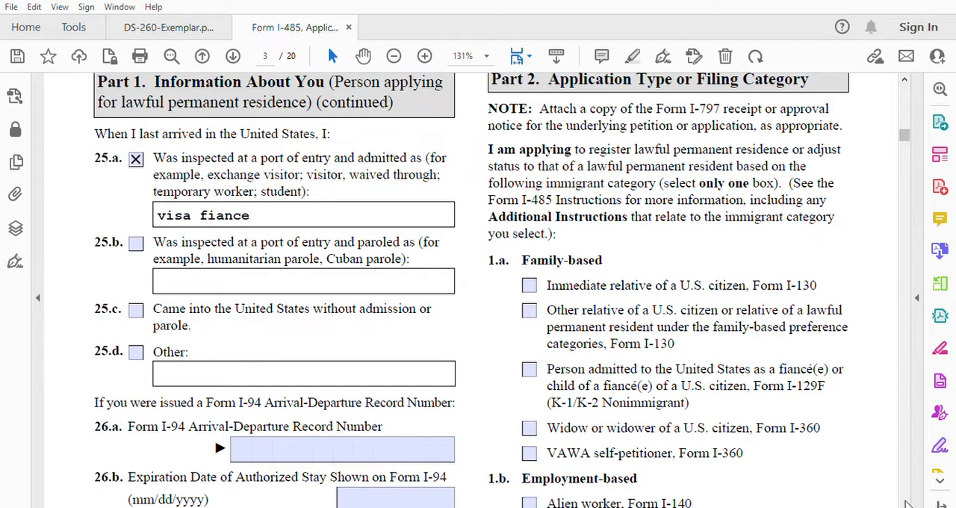
Step: Enter the Form I-94 Arrival-Departure Record Number in item 26.a
left_click(907, 504)
scroll(906, 504, "down", 5)
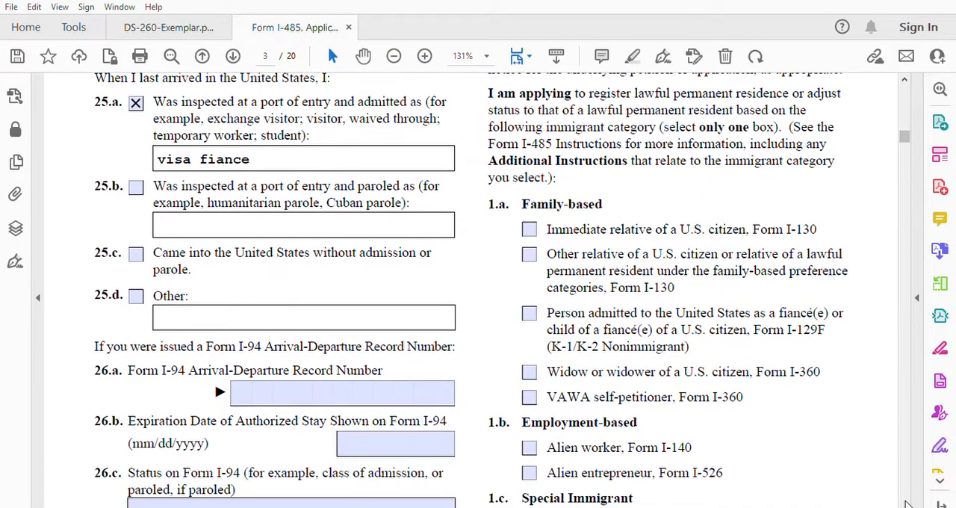
left_click(907, 504)
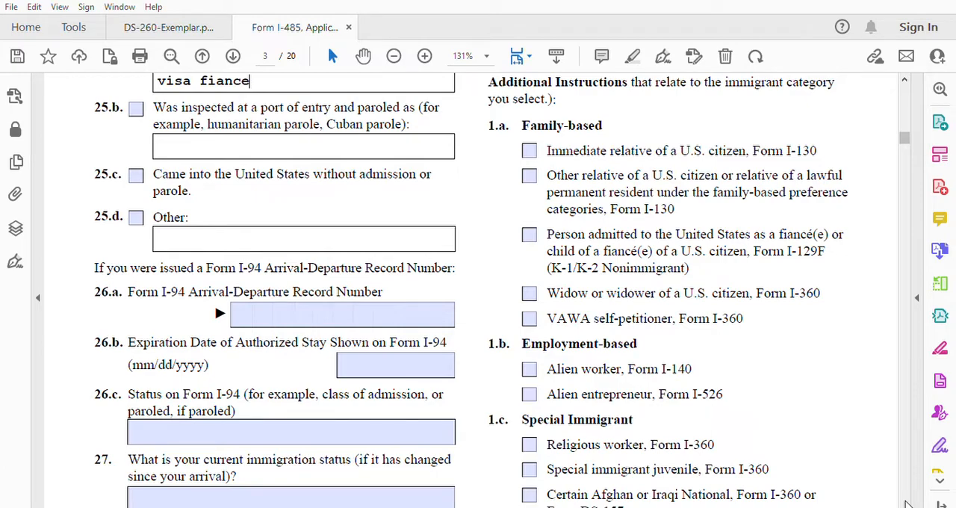
scroll(906, 504, "down", 4)
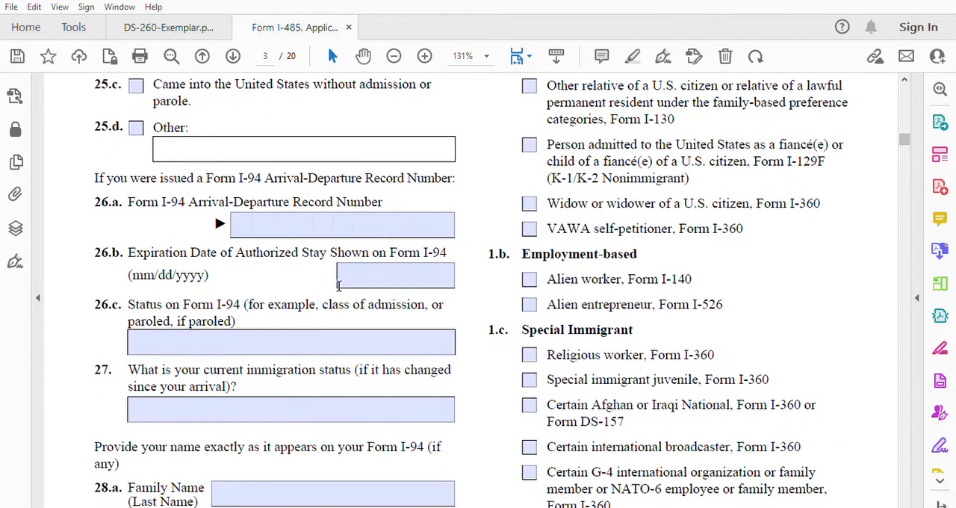
left_click(242, 216)
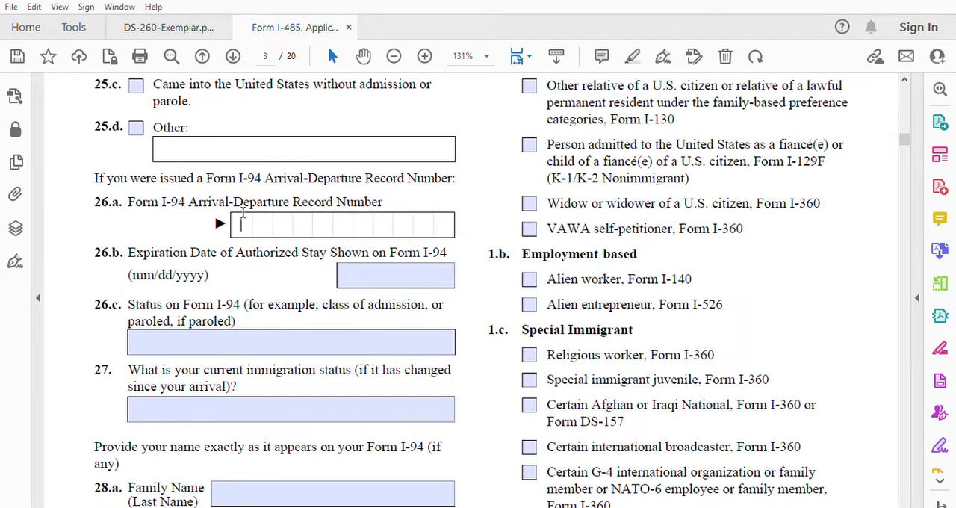
type("a111111111")
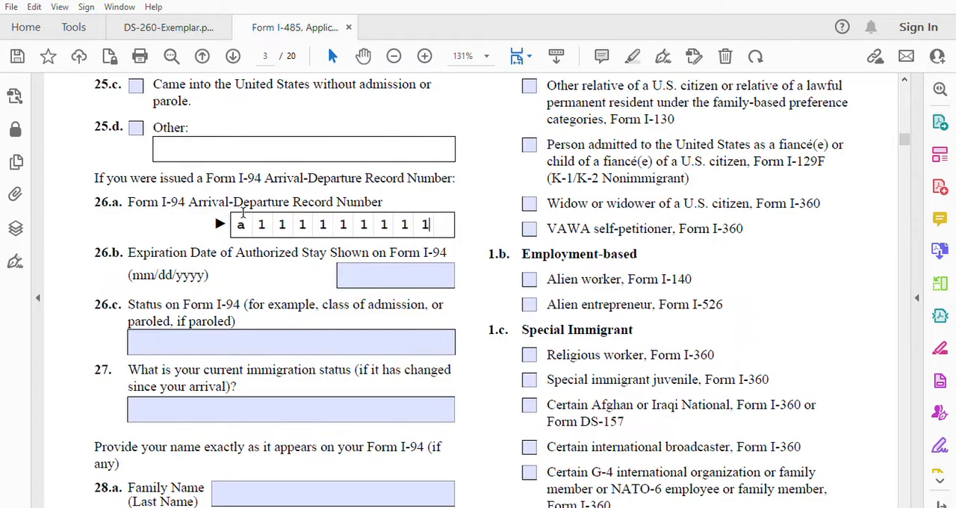
type("2")
Step: Enter 01/06/2023 as the expiration date of authorized stay in item 26.b
left_click(359, 265)
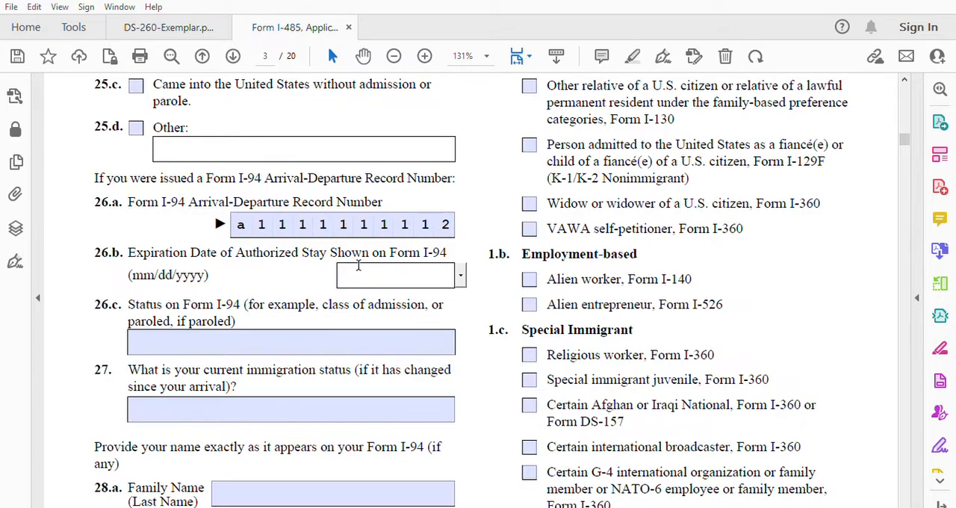
type("01/06/2023")
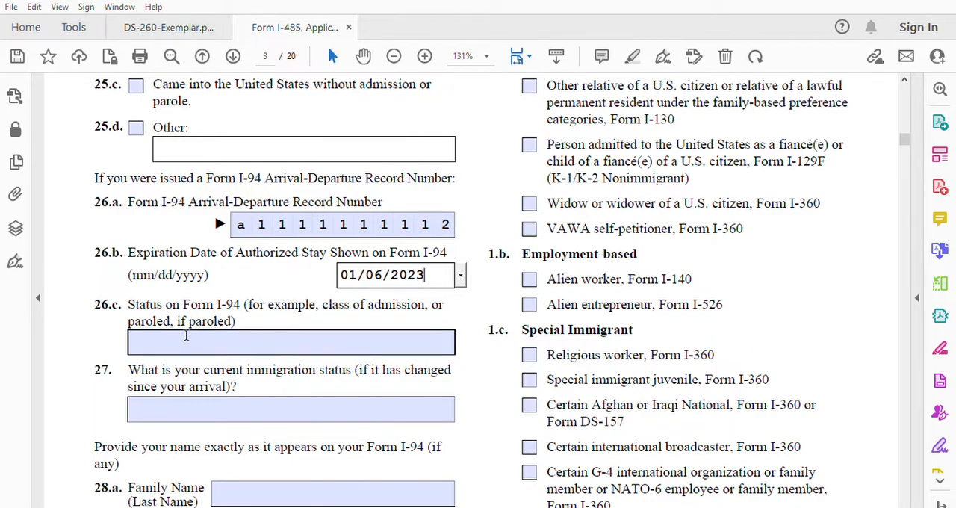
Step: Enter "visa fiance" as the status on Form I-94 in item 26.c
left_click(180, 336)
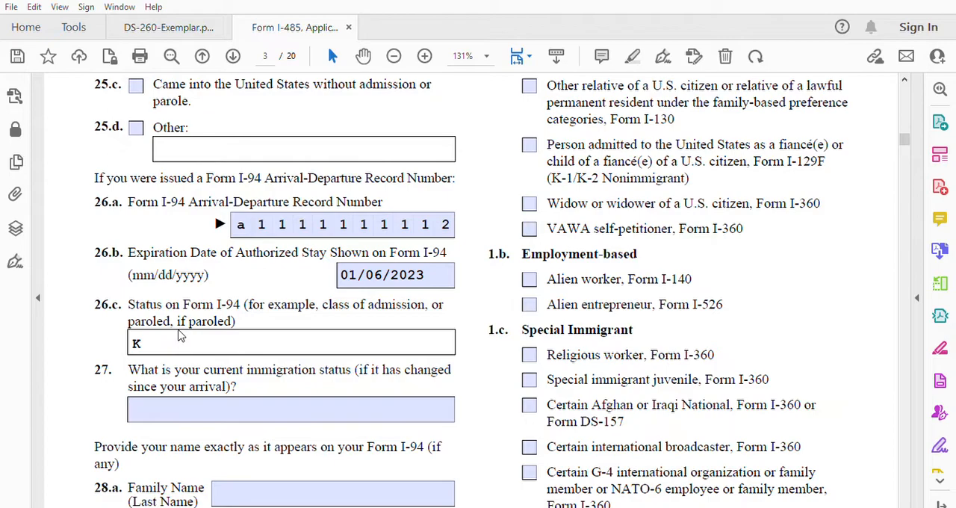
left_click(160, 351)
left_click(160, 343)
key("BackSpace")
type("visa fiance")
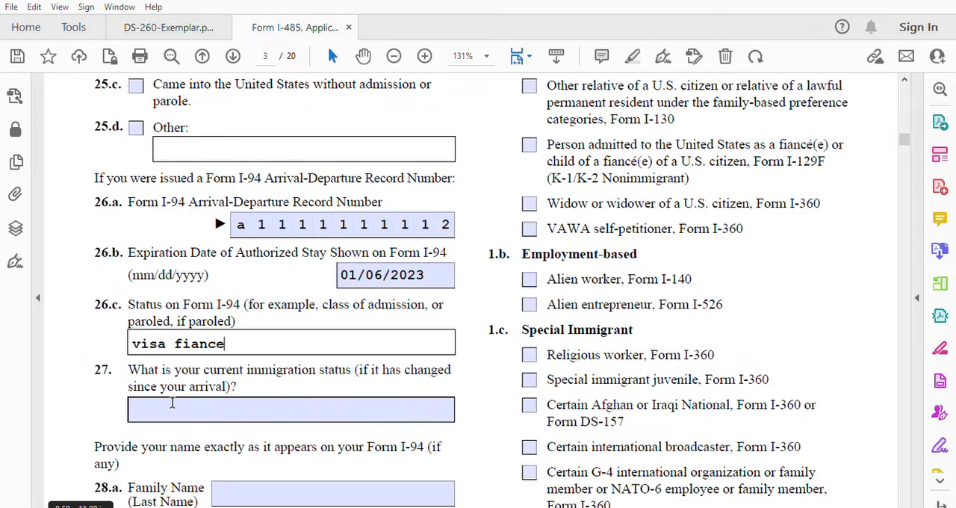
Step: Enter "Visa Fiance" as the current immigration status in item 27
left_click(172, 403)
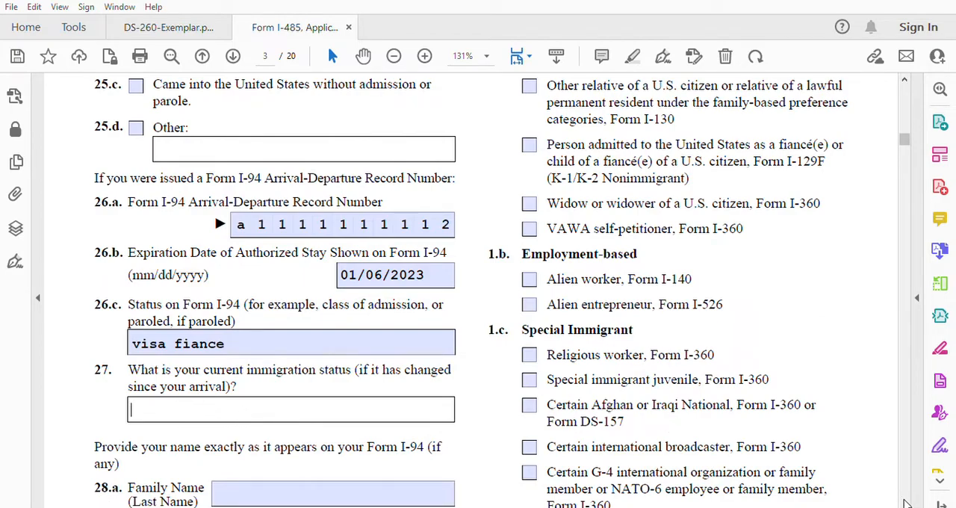
left_click(905, 503)
scroll(905, 503, "down", 5)
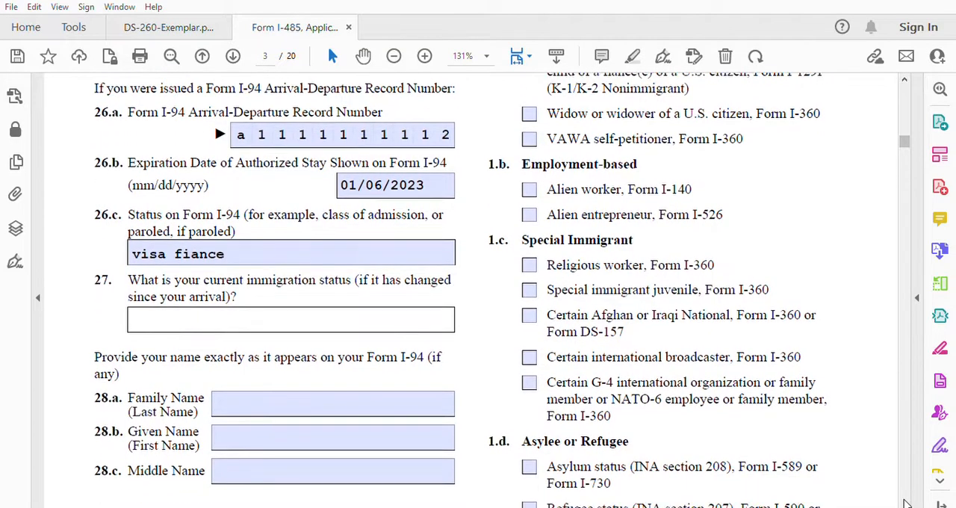
scroll(905, 502, "down", 1)
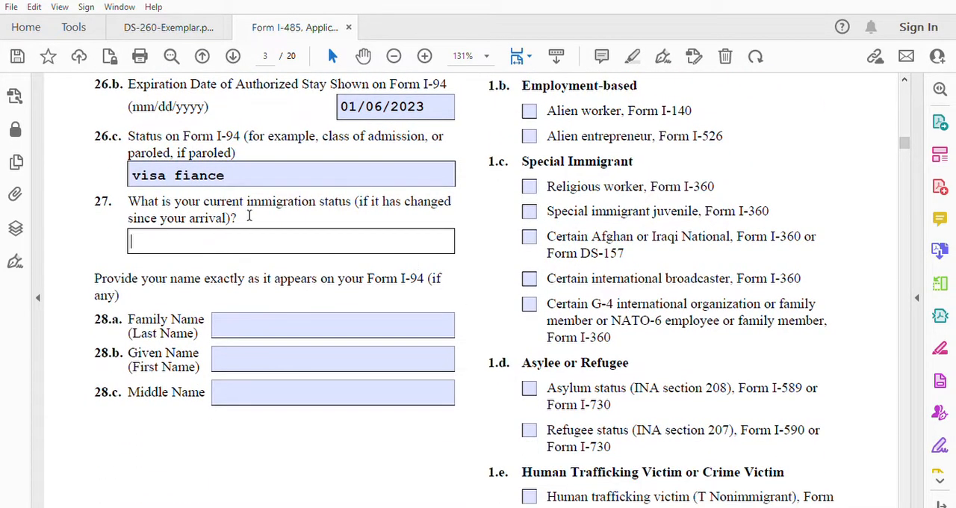
type("Visa Fiance")
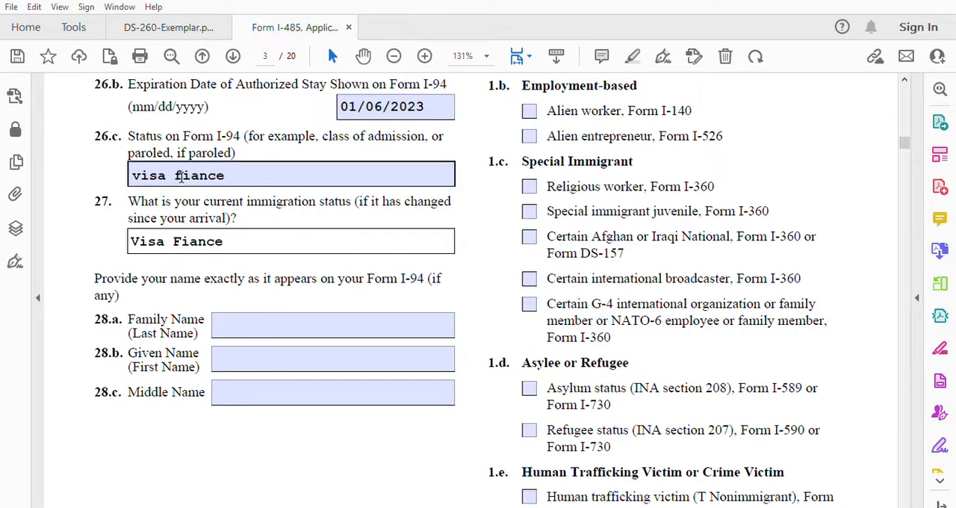
Step: Fill in the applicant's family name and given name as on Form I-94 in items 28.a and 28.b
left_click(245, 319)
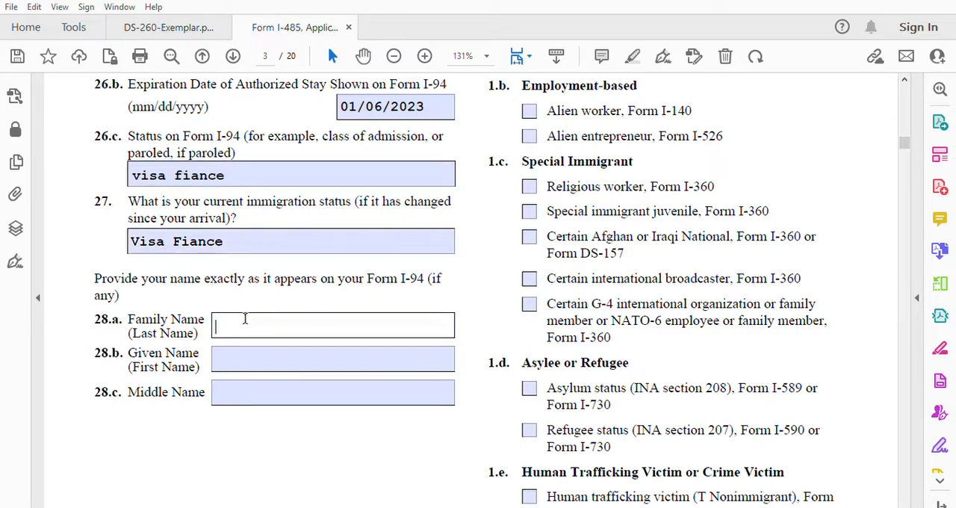
left_click(231, 349)
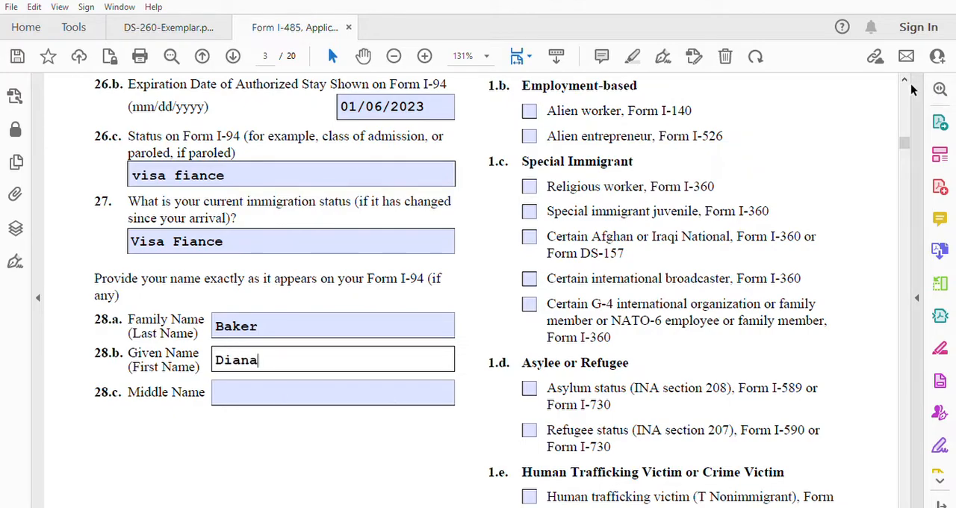
Step: In Part 2 item 1.a, select the family-based category for a person admitted as a fiancé(e), Form I-129F (K-1/K-2 Nonimmigrant)
scroll(903, 74, "up", 3)
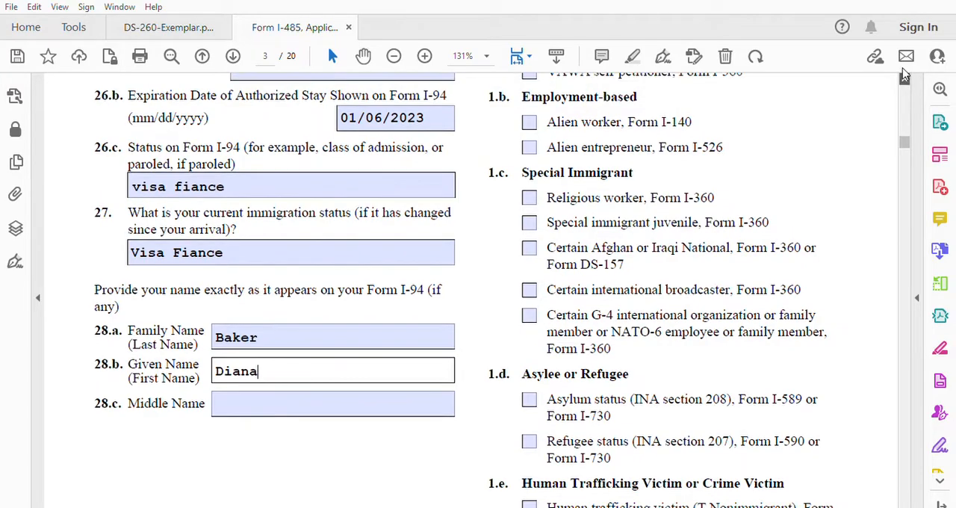
scroll(903, 73, "up", 5)
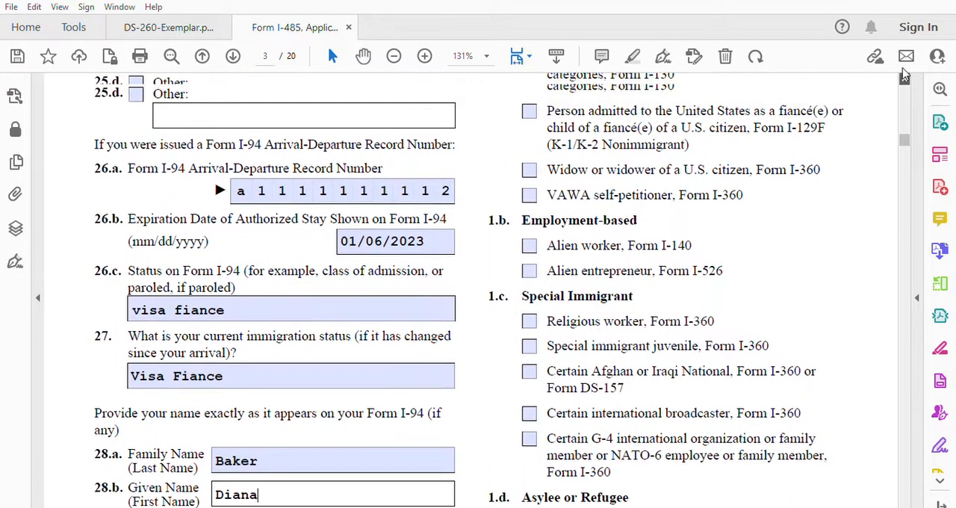
scroll(903, 73, "up", 4)
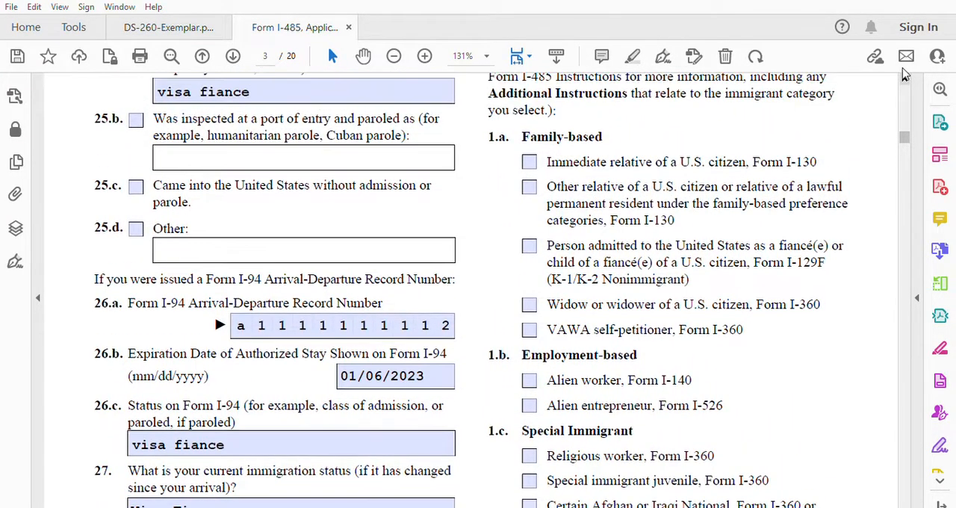
scroll(902, 73, "up", 2)
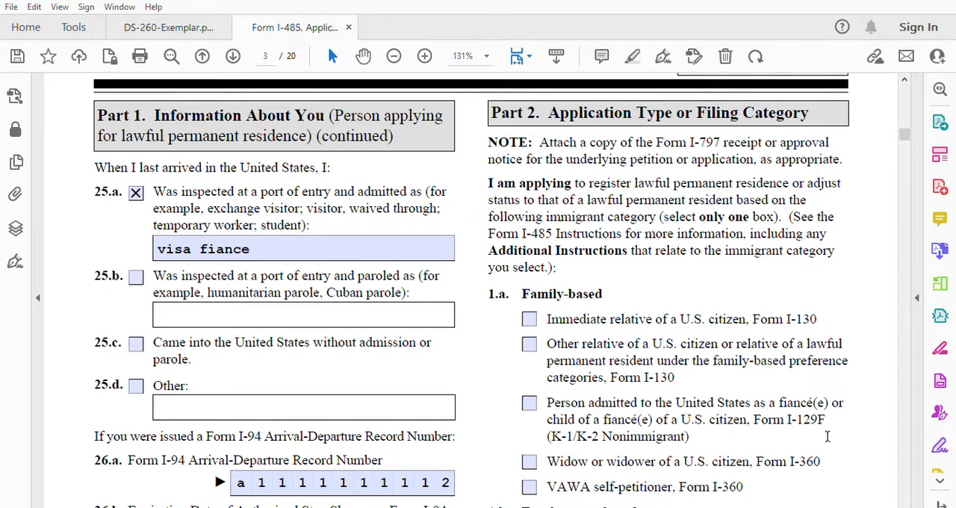
scroll(905, 505, "down", 1)
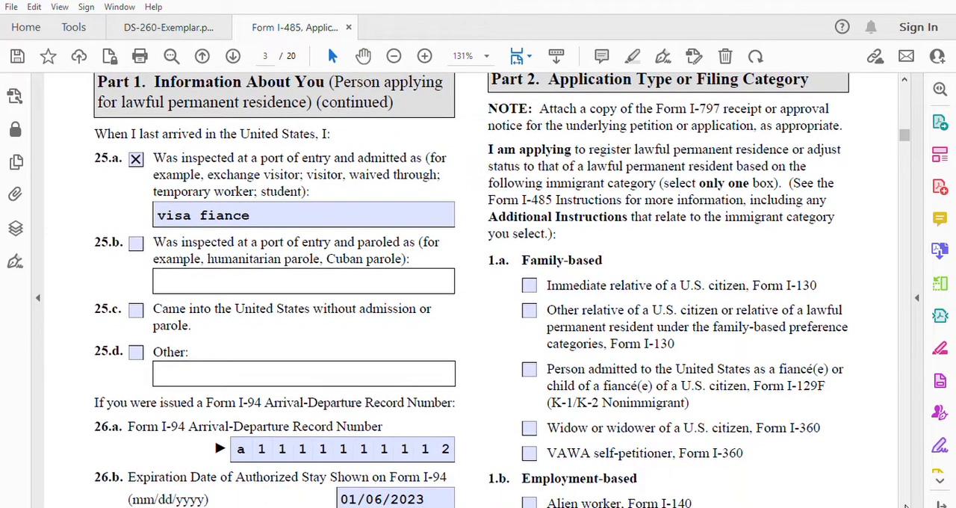
scroll(905, 506, "down", 2)
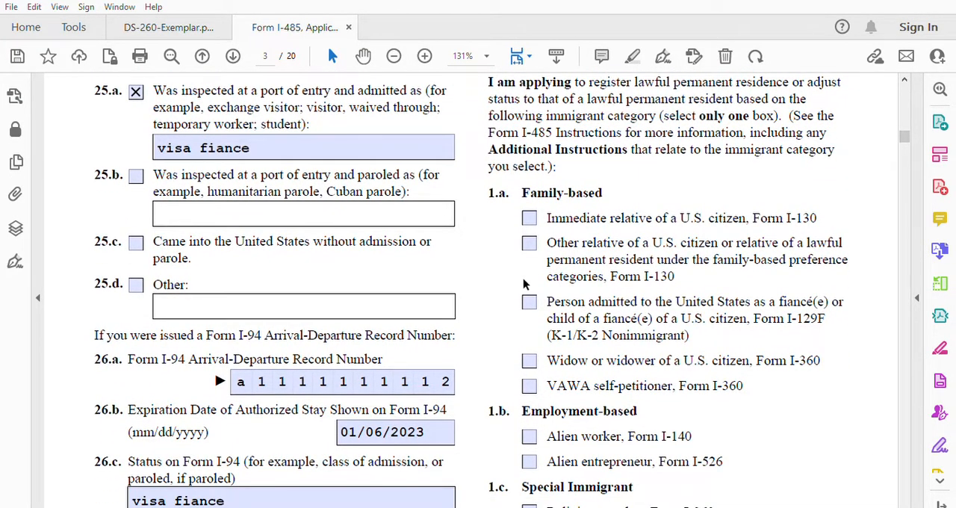
left_click(528, 301)
Step: In Part 2 item 2, answer No to applying for adjustment based on INA section 245(i)
scroll(905, 505, "down", 4)
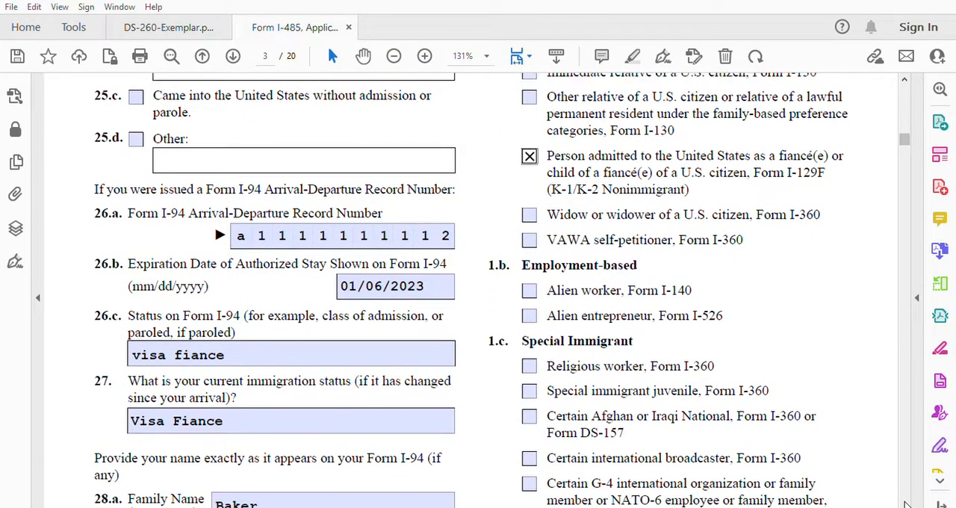
scroll(906, 505, "down", 4)
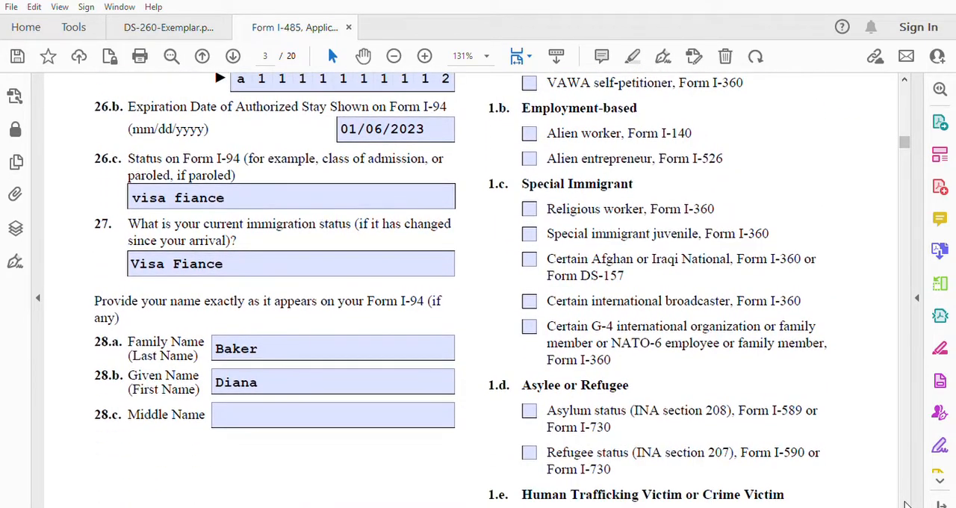
scroll(906, 505, "down", 5)
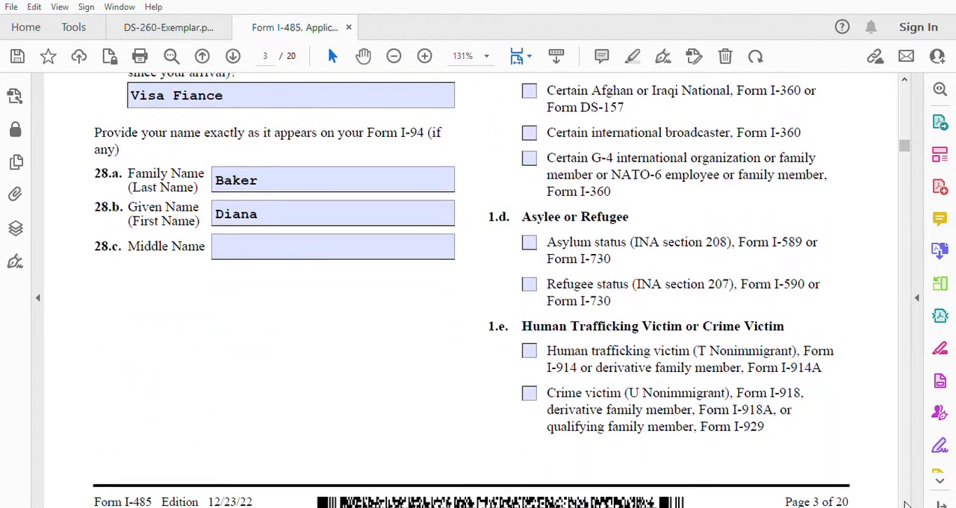
scroll(906, 505, "down", 4)
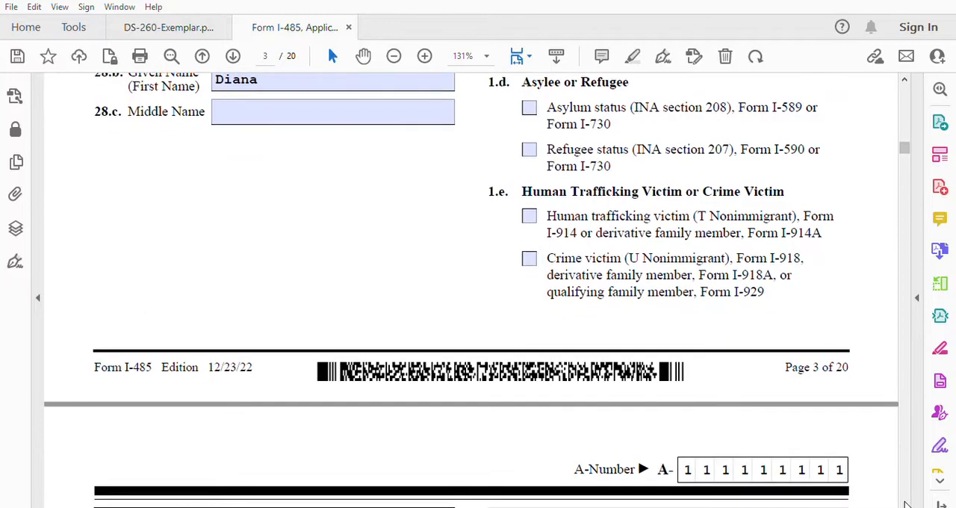
scroll(906, 504, "down", 3)
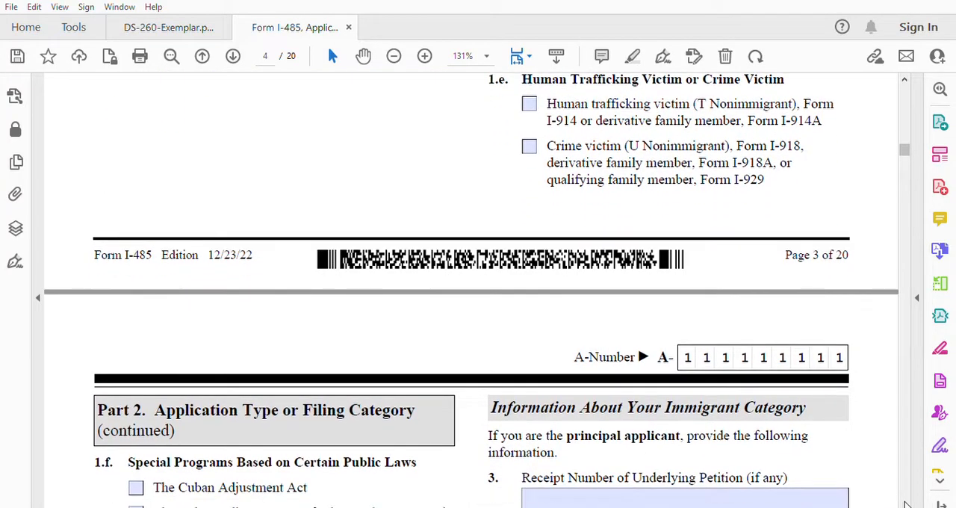
scroll(905, 505, "down", 4)
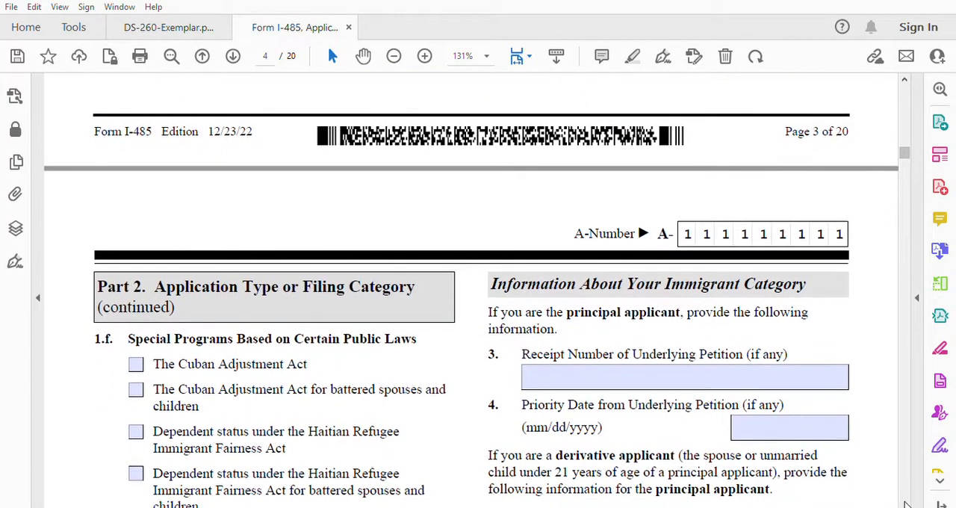
scroll(906, 505, "down", 1)
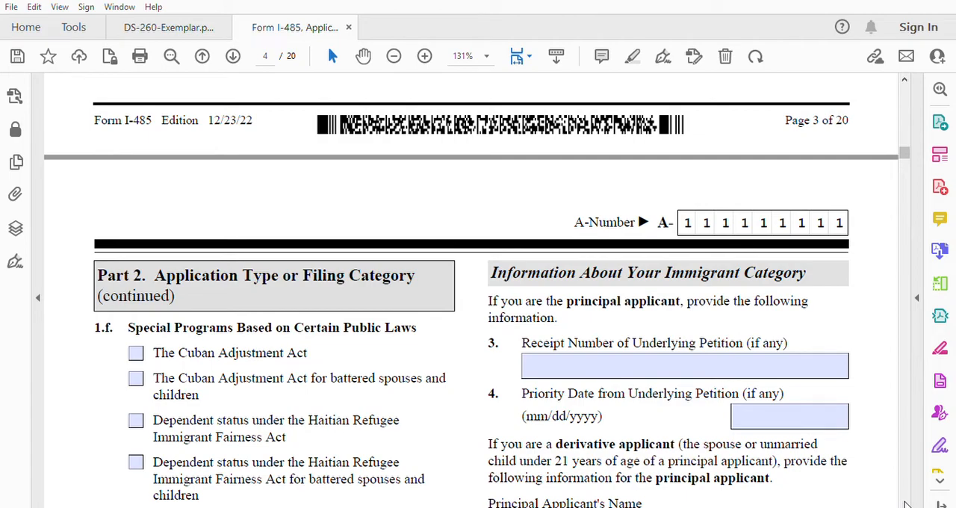
scroll(906, 505, "down", 4)
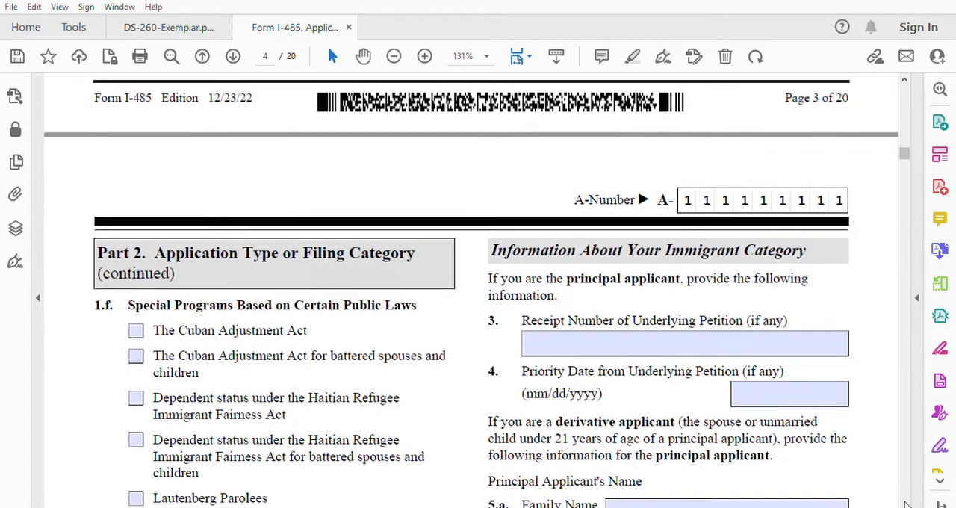
scroll(906, 504, "down", 4)
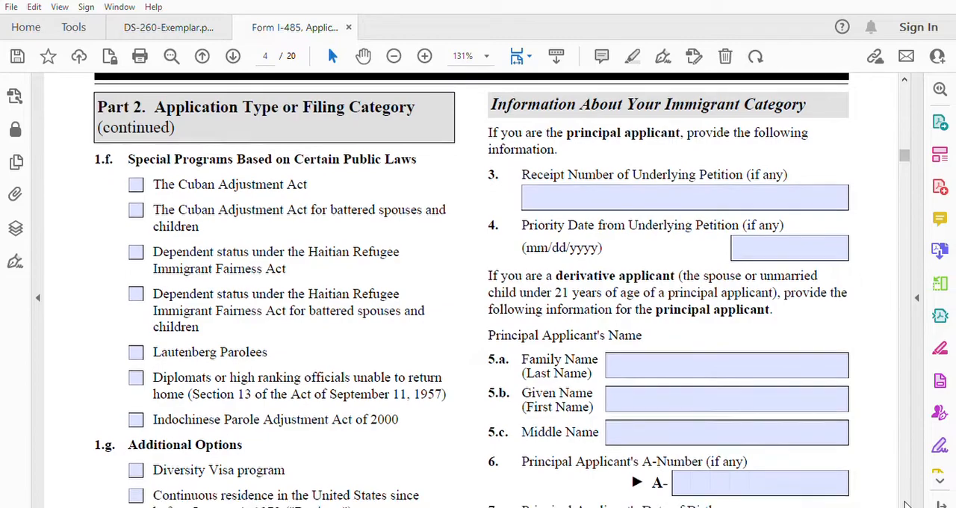
scroll(905, 504, "down", 4)
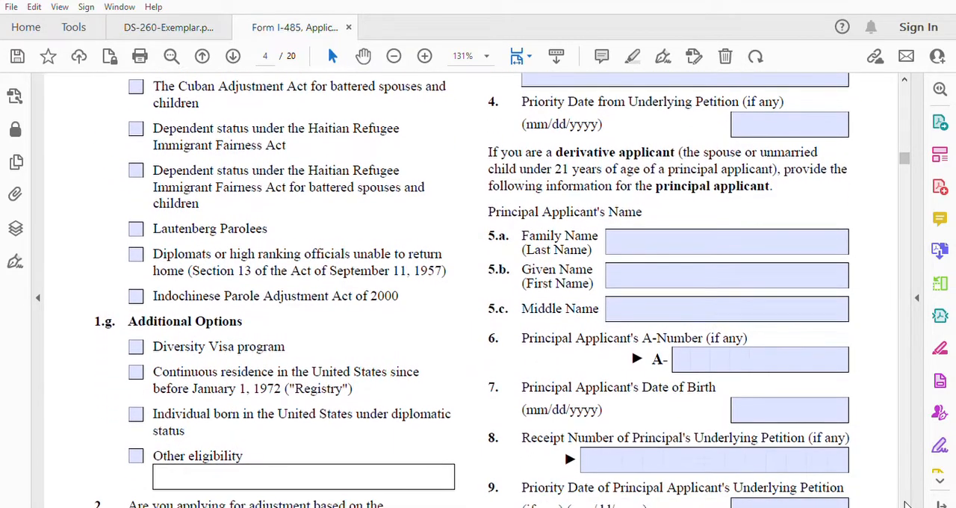
scroll(905, 504, "down", 1)
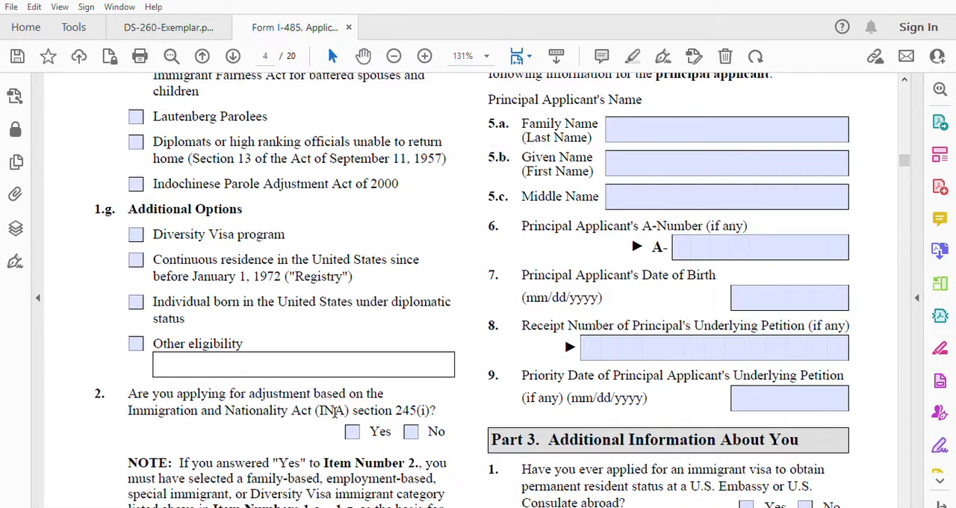
left_click(412, 431)
Step: Enter the receipt number of the underlying petition in Part 2 item 3
scroll(472, 290, "down", 4)
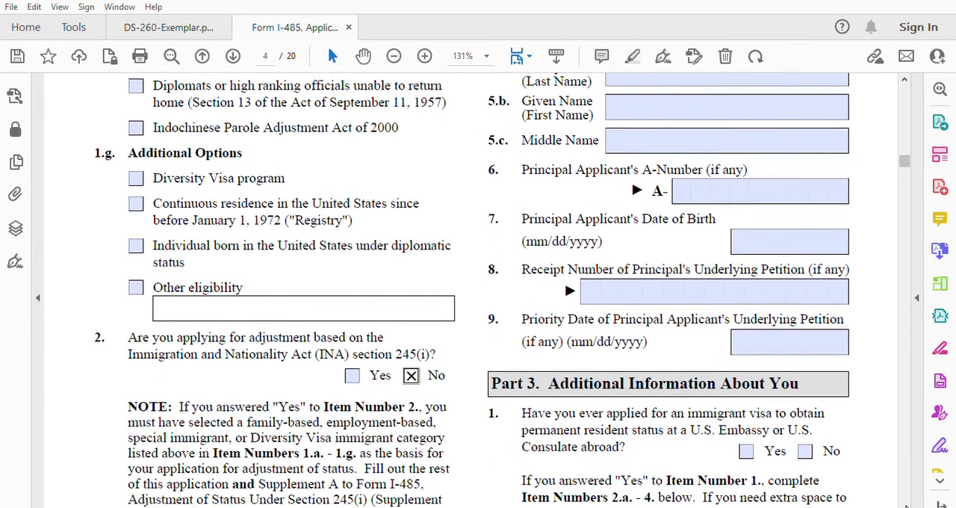
scroll(472, 289, "down", 1)
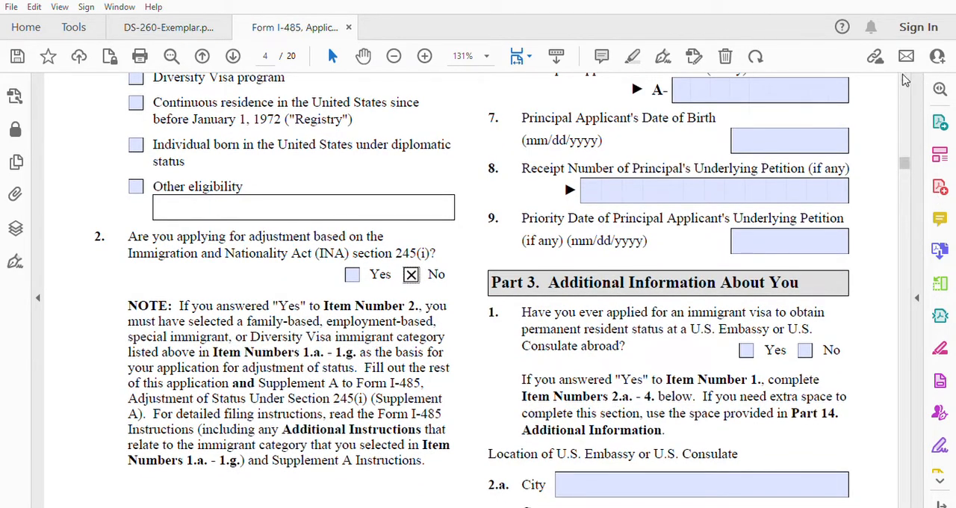
scroll(906, 72, "up", 3)
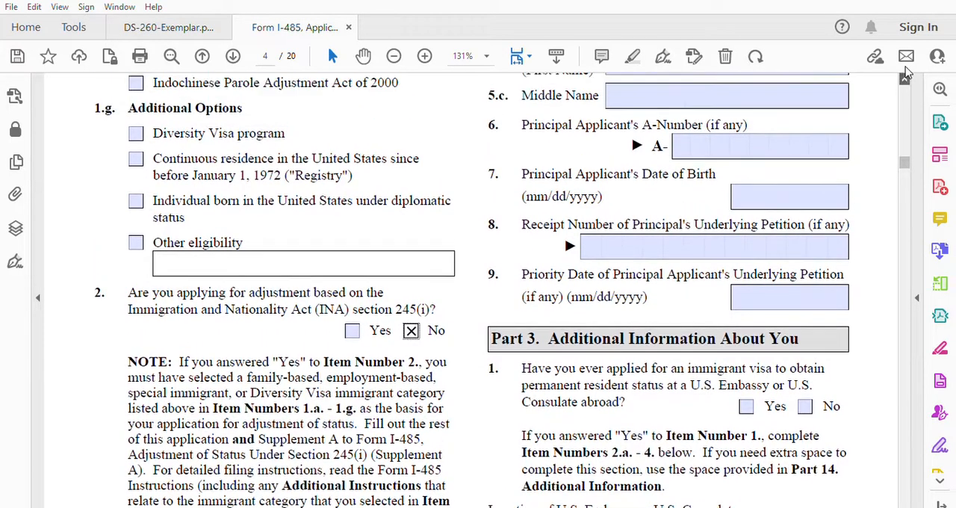
scroll(906, 72, "up", 15)
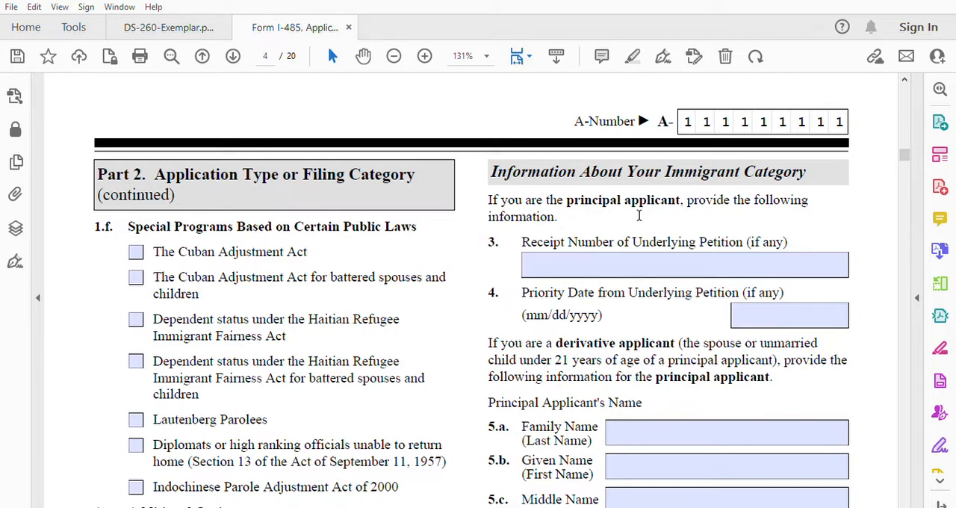
left_click(554, 258)
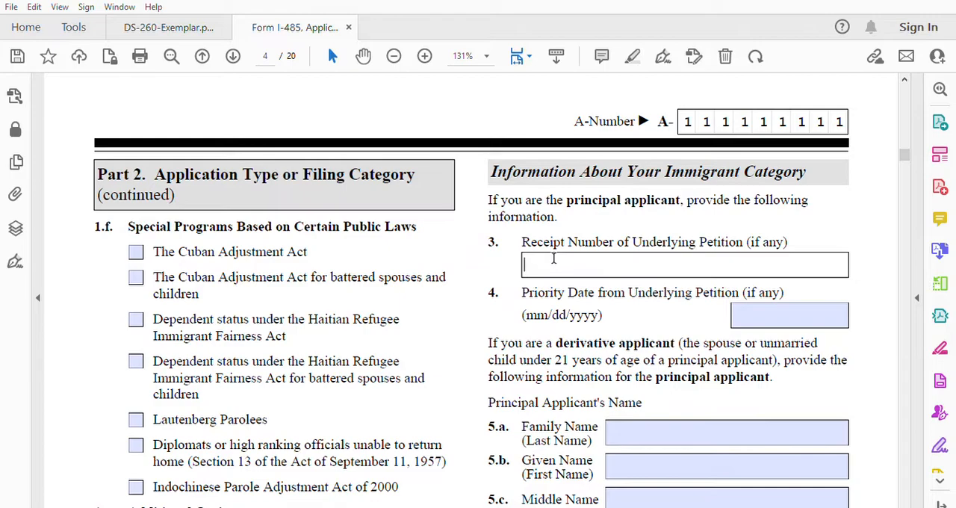
type("wa")
type("c")
left_click(612, 274)
type("5555555555")
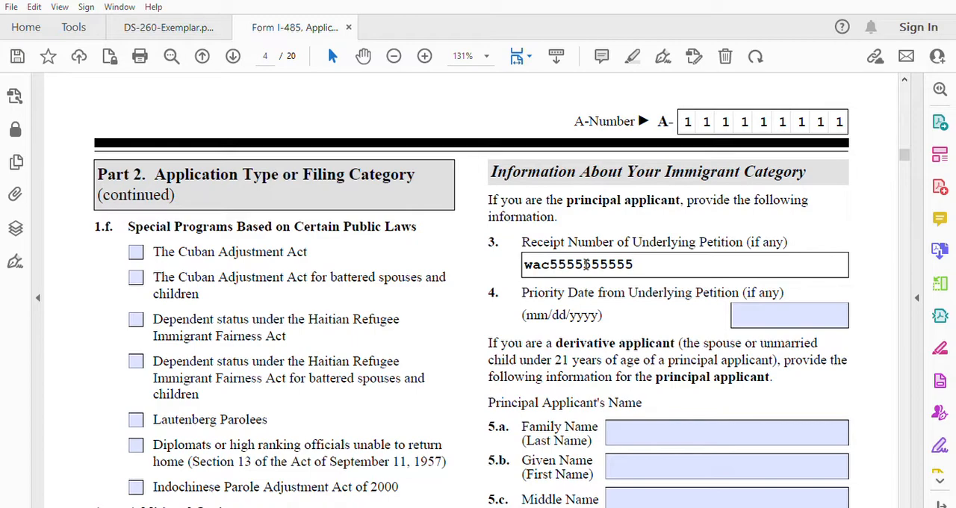
Step: Enter 01/01/2022 as the priority date from the underlying petition in item 4
left_click(753, 315)
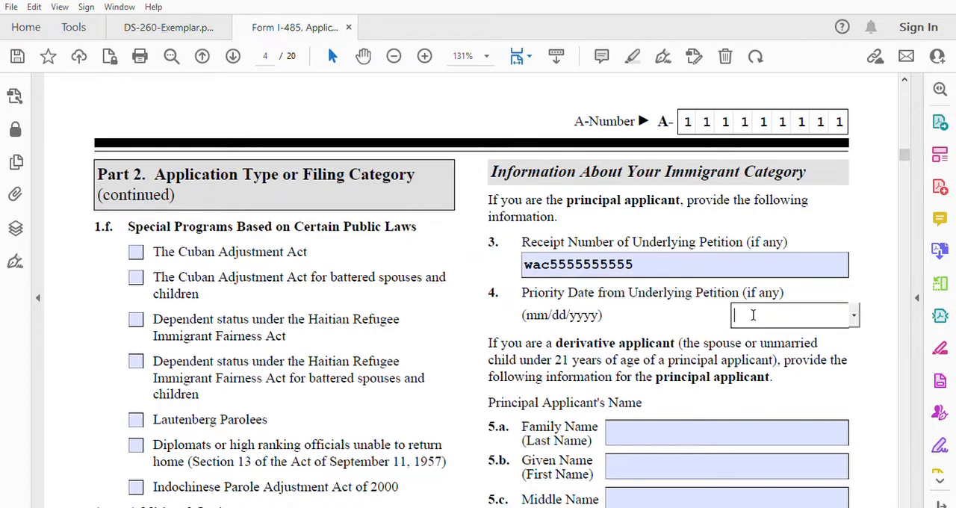
type("01/01/20")
type("22")
Step: In Part 3 item 1, answer No to having applied for an immigrant visa at a U.S. Embassy or Consulate abroad
left_click(905, 502)
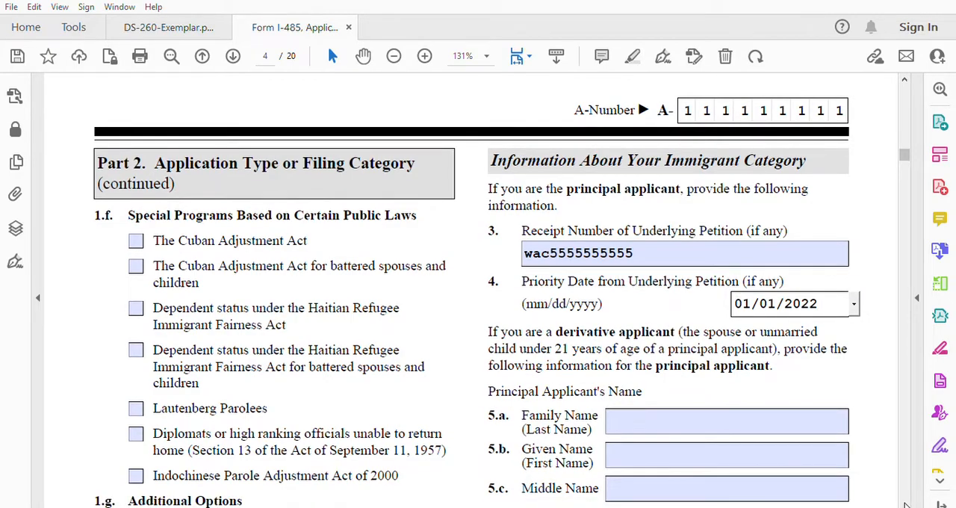
left_click(905, 504)
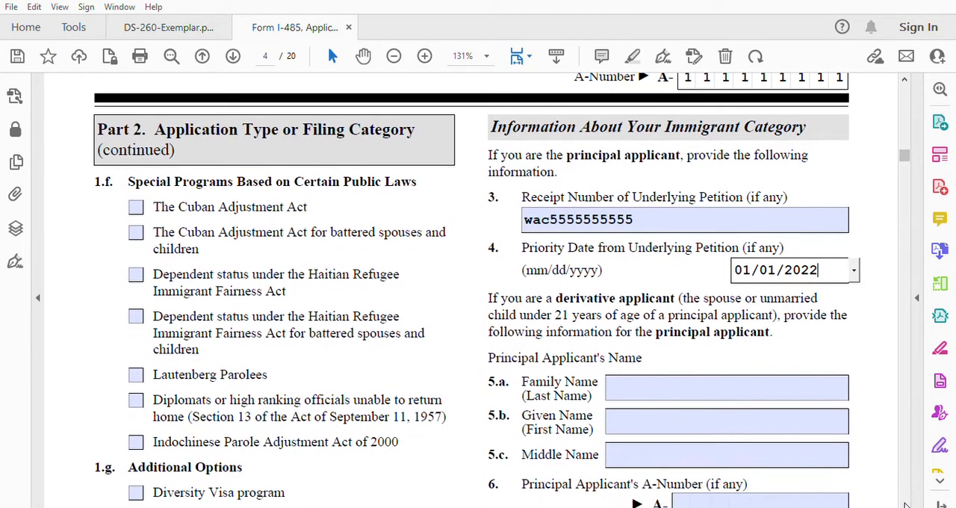
left_click(905, 503)
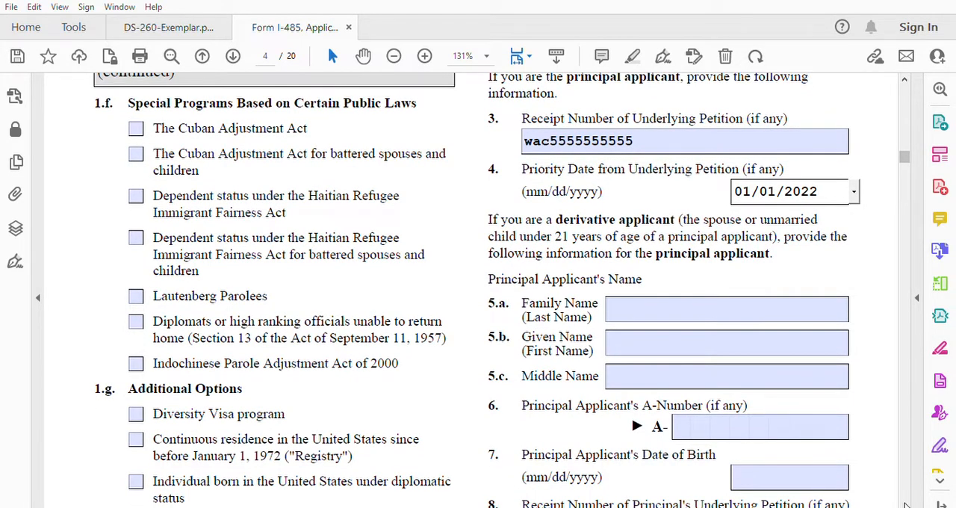
left_click(905, 503)
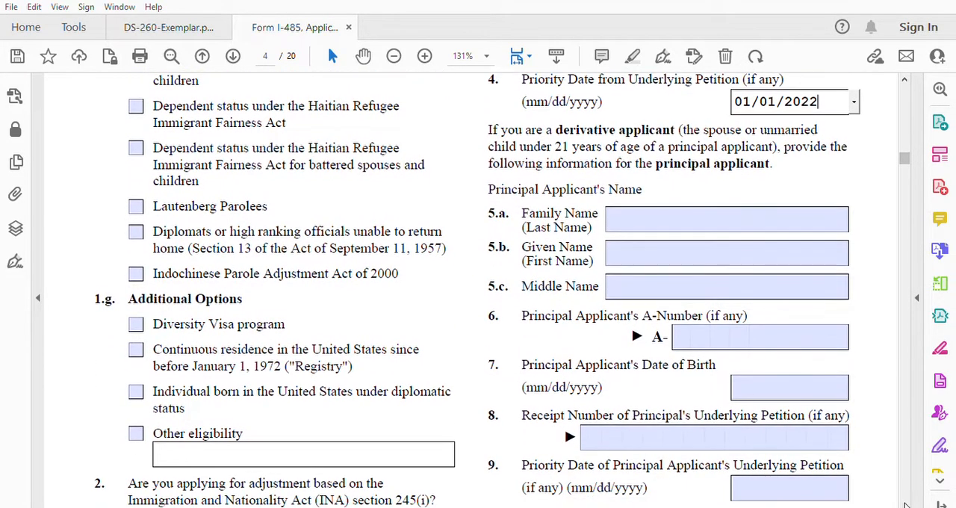
left_click(905, 503)
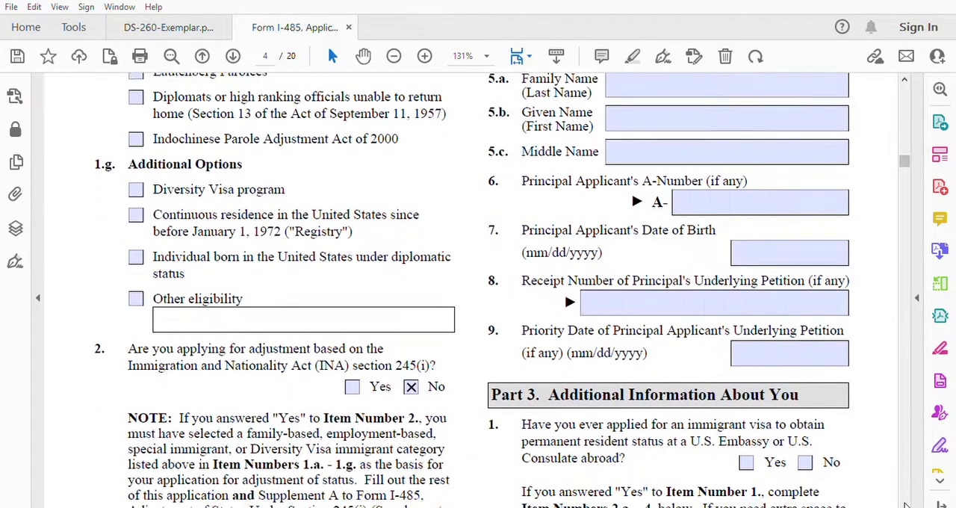
left_click(905, 504)
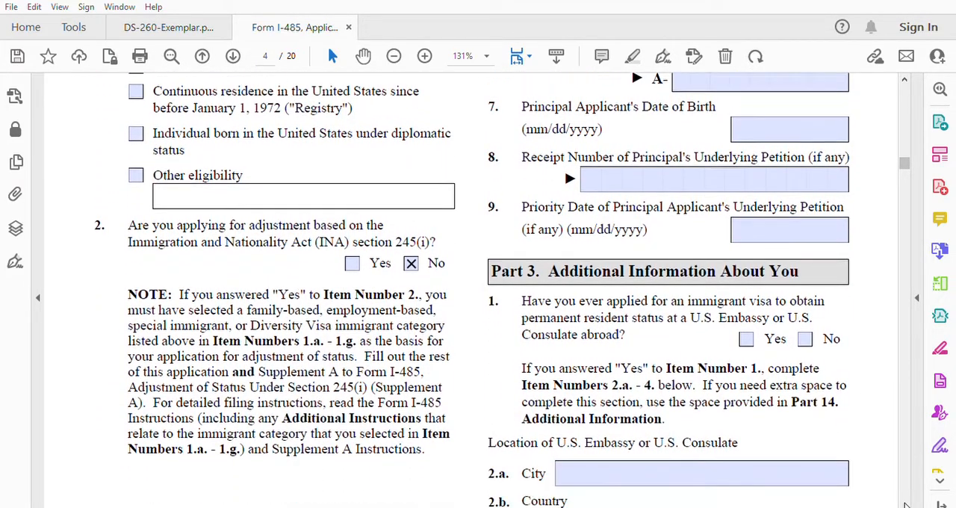
left_click(905, 503)
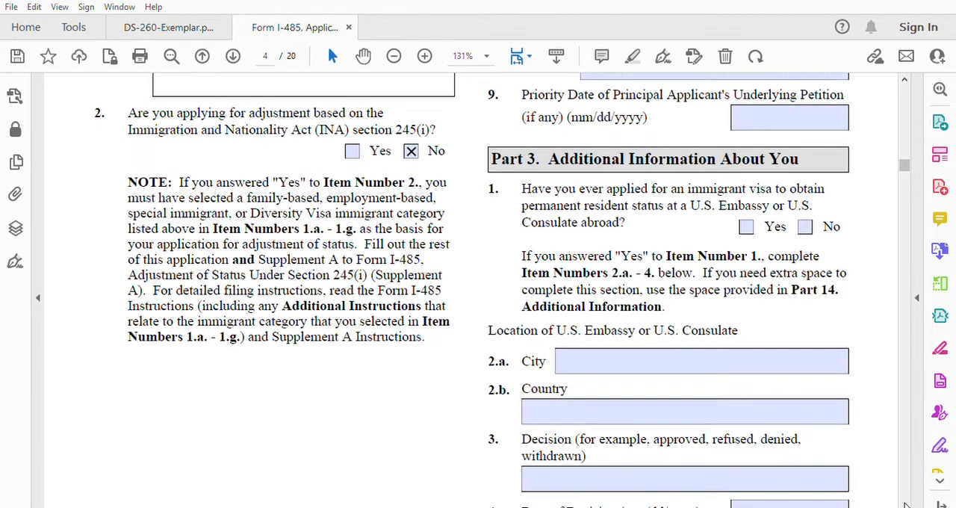
left_click(805, 226)
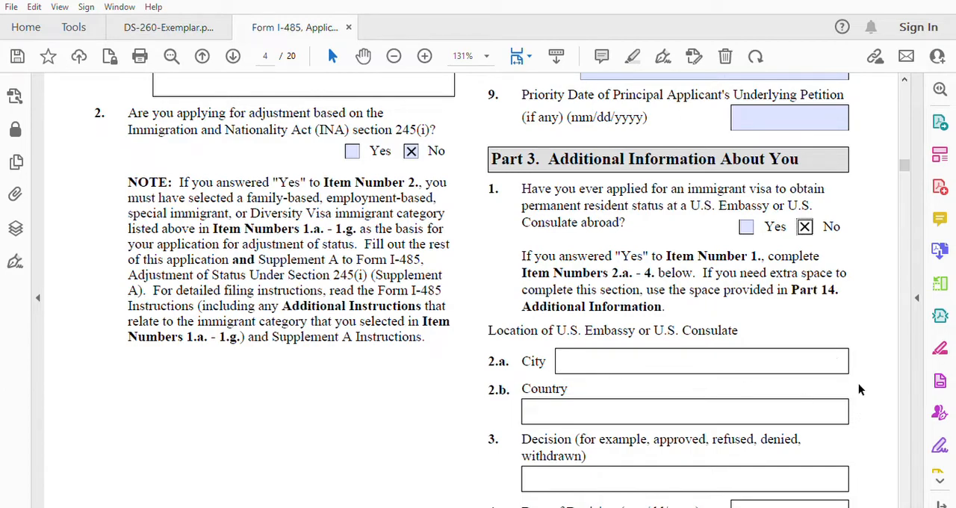
Step: Fill in the street number and name and the city of the applicant's current physical address in items 5.a and 5.c
left_click(906, 501)
left_click(906, 502)
left_click_drag(908, 503, 908, 502)
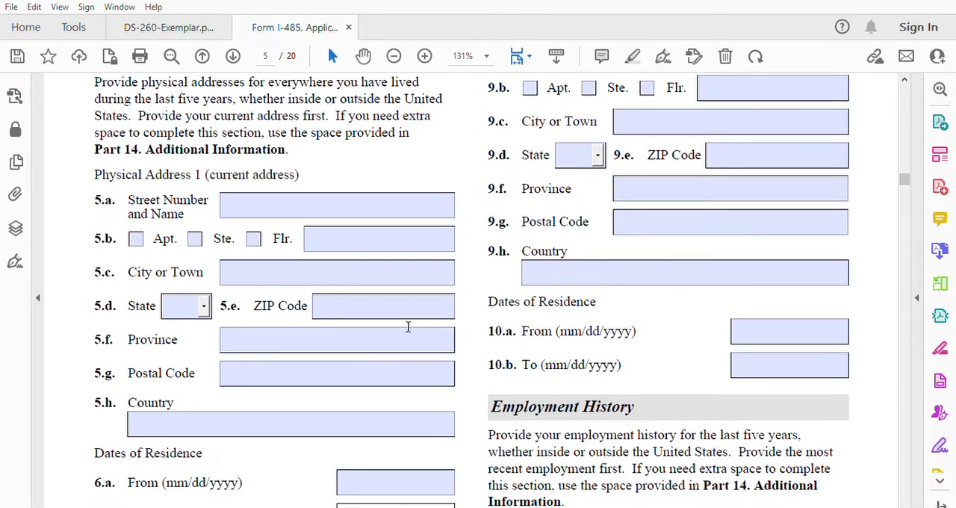
left_click(254, 205)
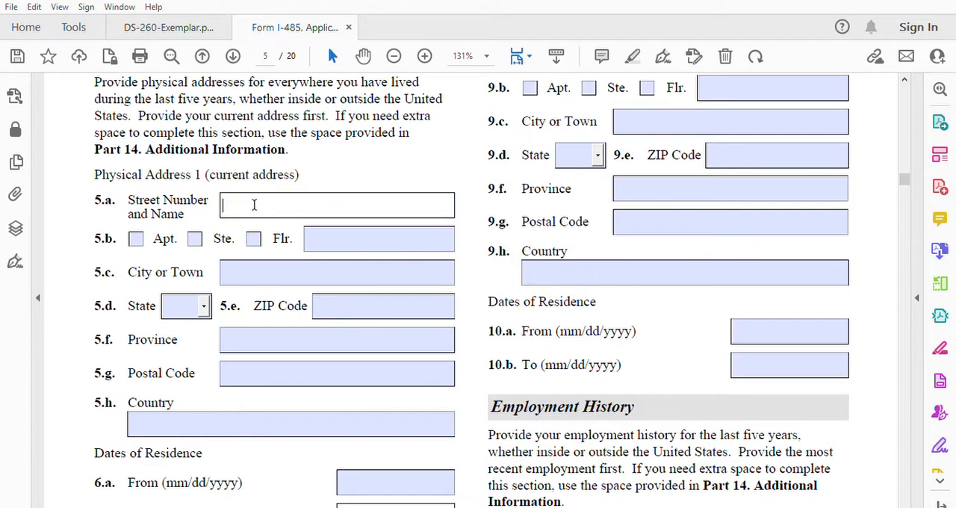
left_click(248, 265)
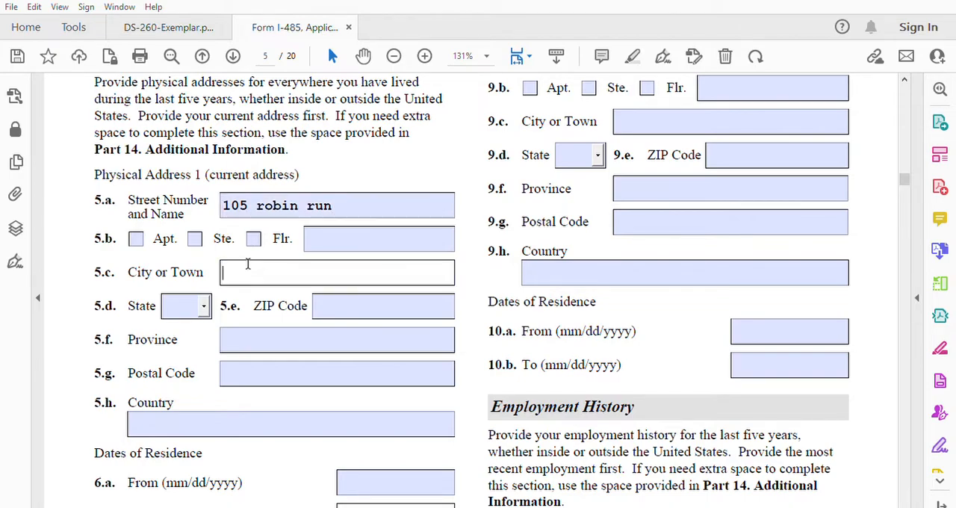
type("indinapolis")
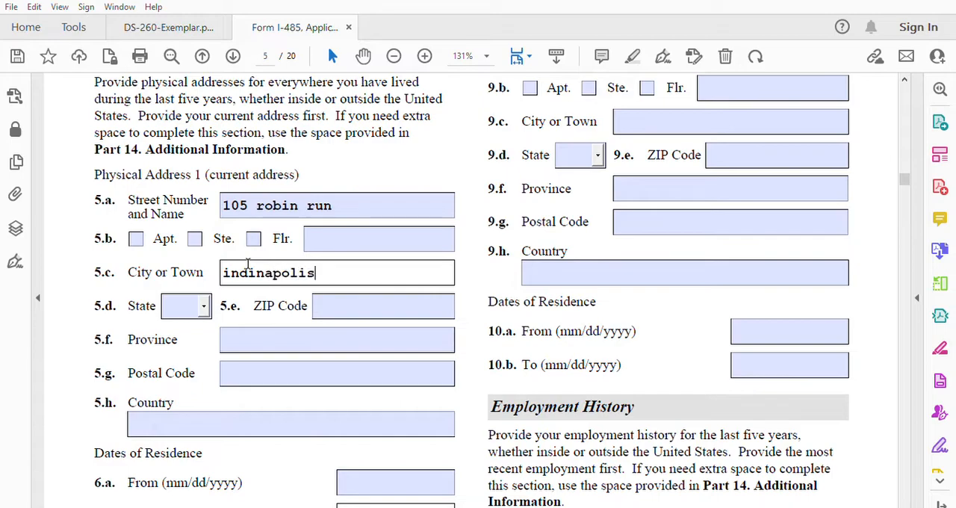
Step: Complete physical address 1 with state IN, the ZIP code and 01/01/2023 as the residence start date in item 6.a
left_click(193, 299)
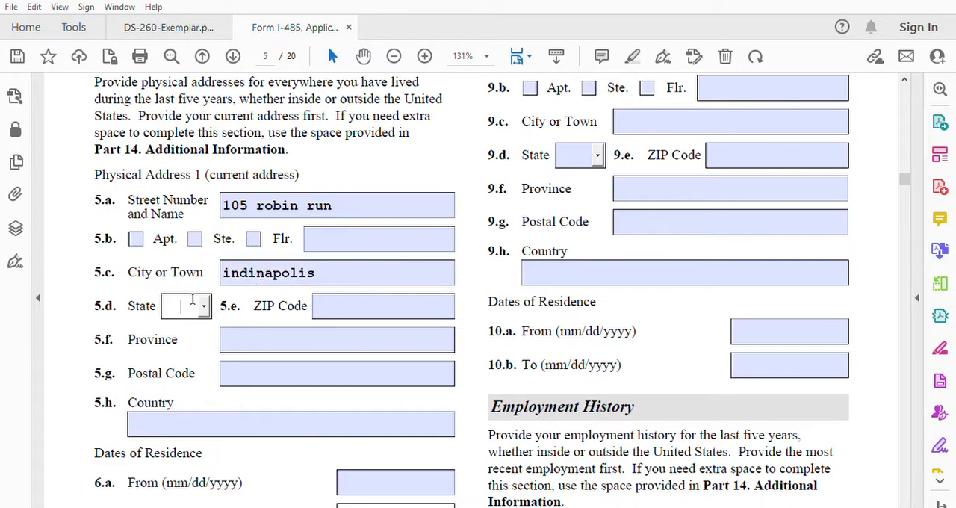
type("IA")
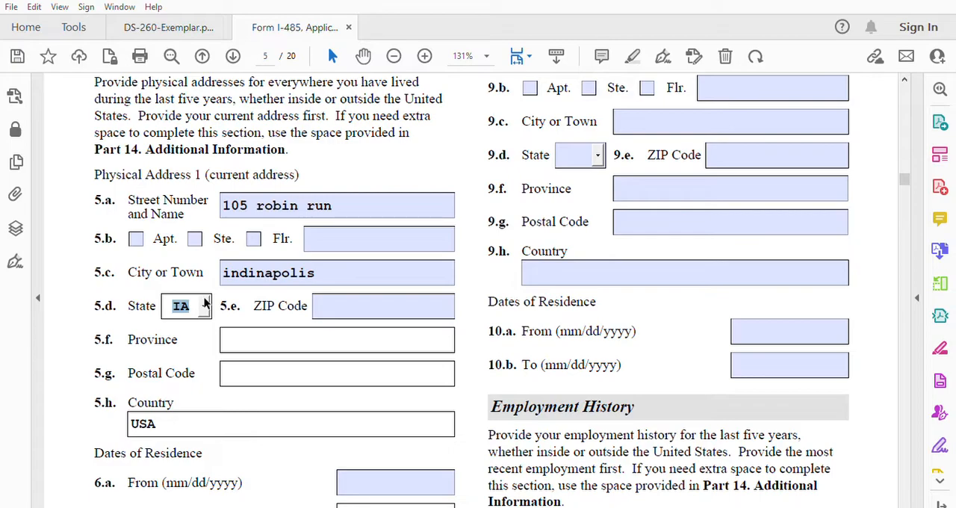
left_click(204, 306)
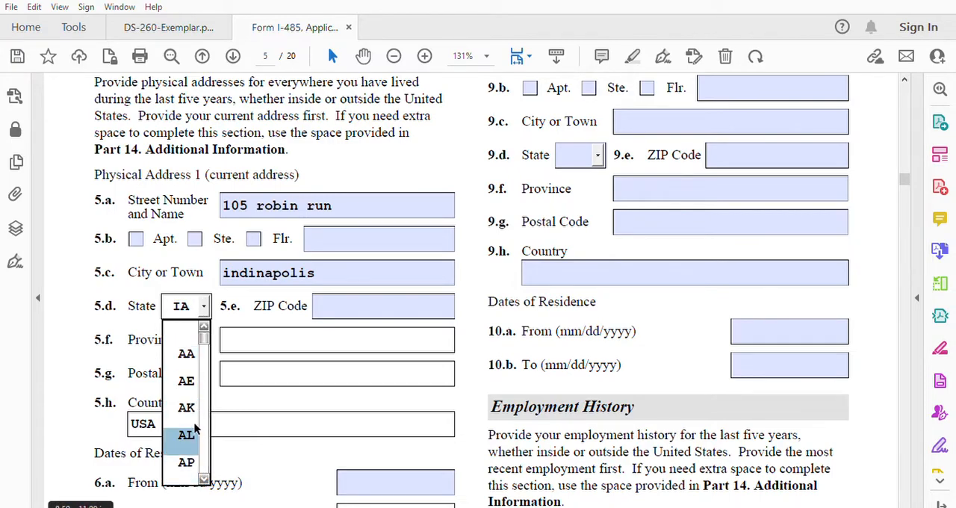
scroll(206, 466, "down", 2)
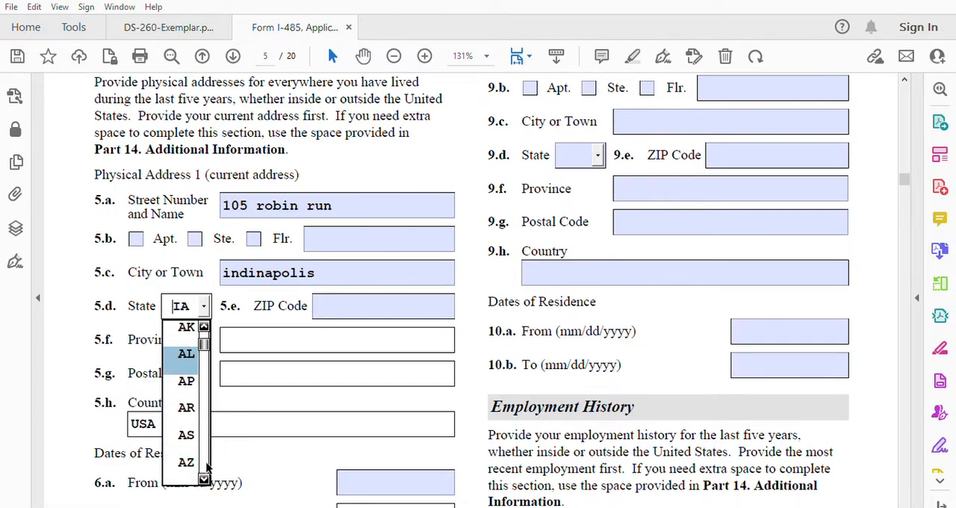
scroll(207, 467, "down", 4)
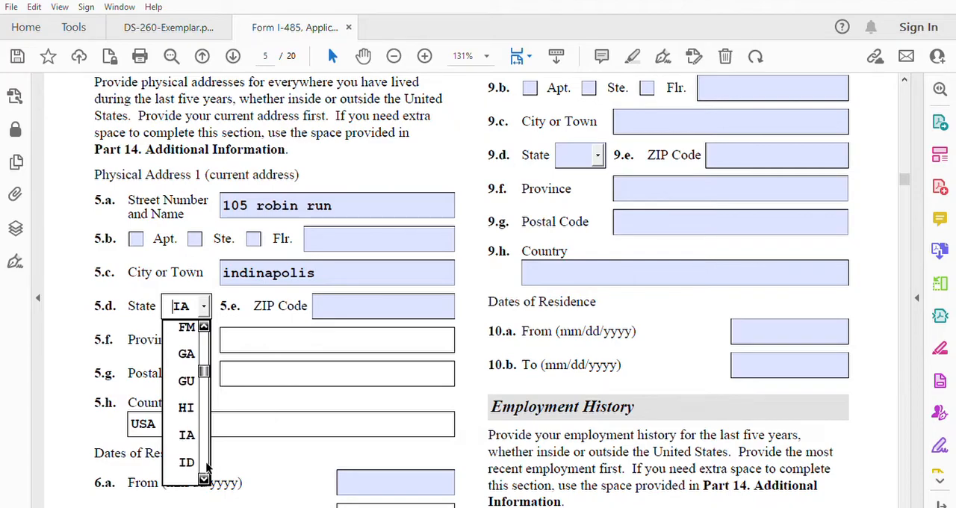
scroll(207, 467, "down", 5)
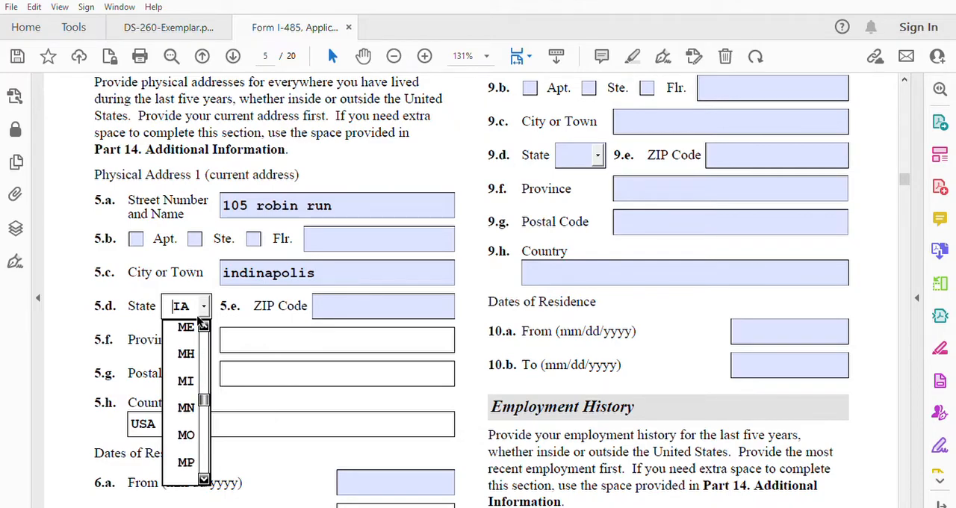
scroll(203, 321, "up", 5)
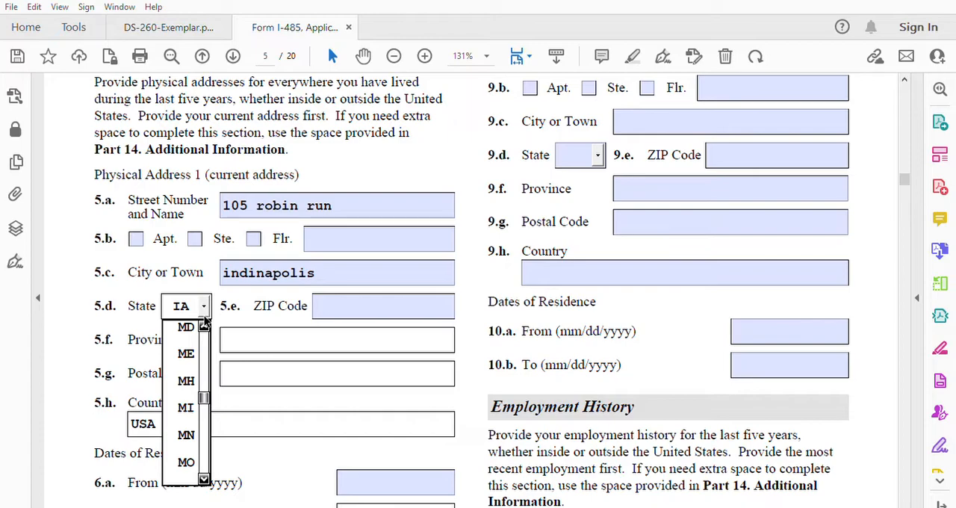
scroll(204, 321, "up", 5)
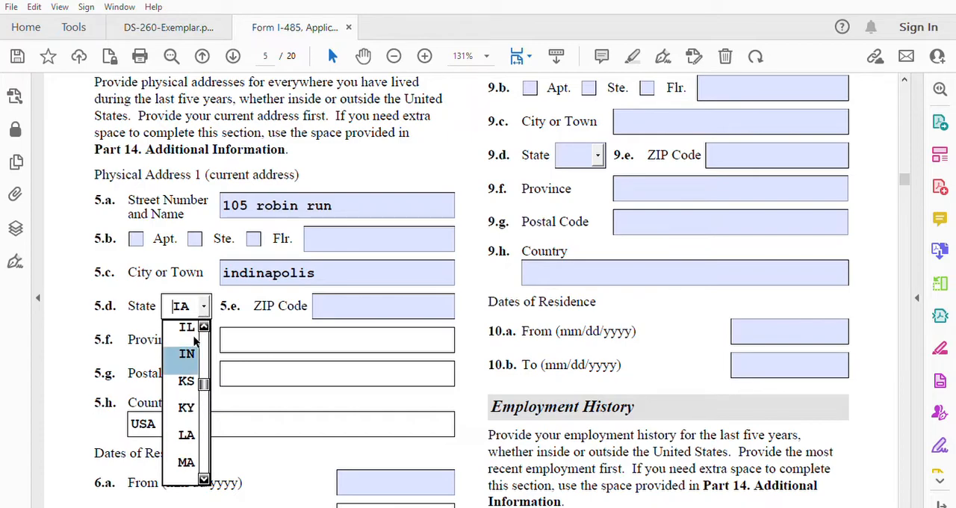
left_click(187, 352)
left_click(337, 306)
type("46221")
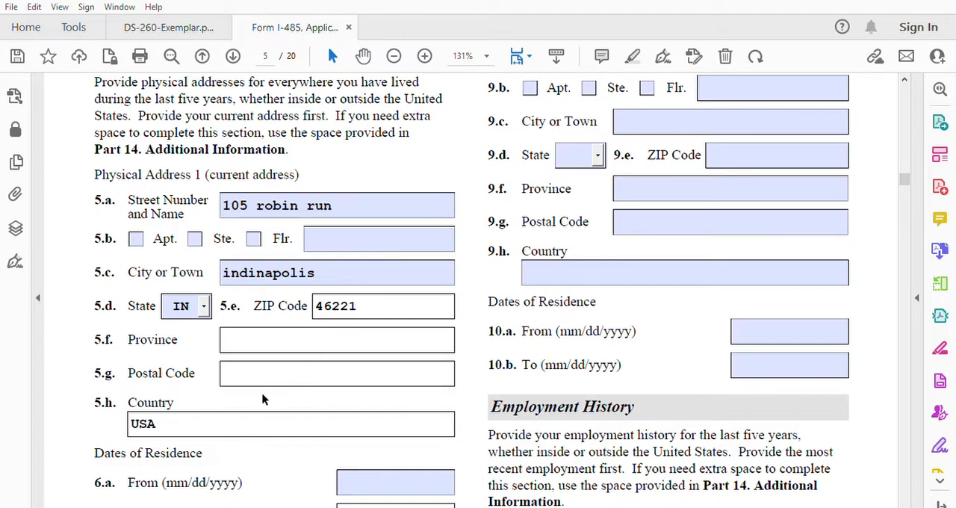
left_click(366, 482)
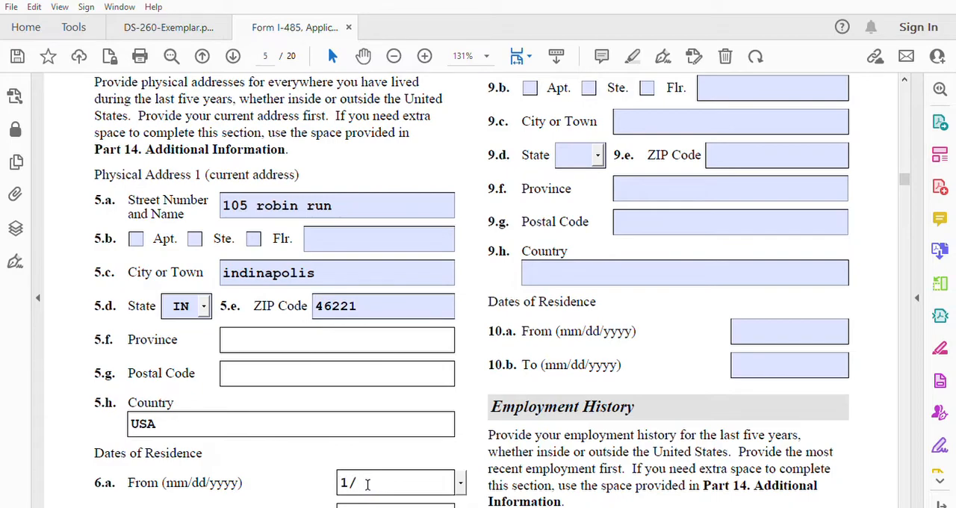
type("1/1/2023")
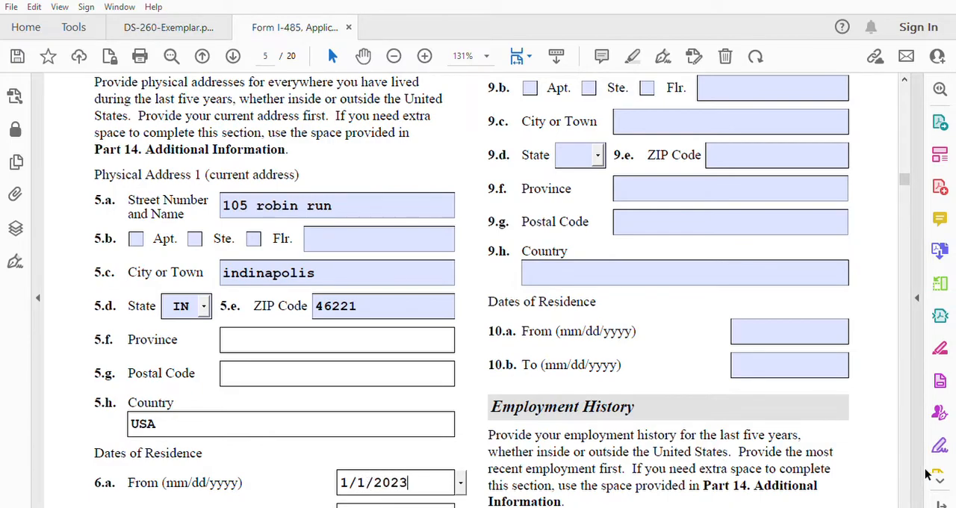
Step: Fill in the street number and name and the city of physical address 2 in items 7.a and 7.c
scroll(907, 505, "down", 2)
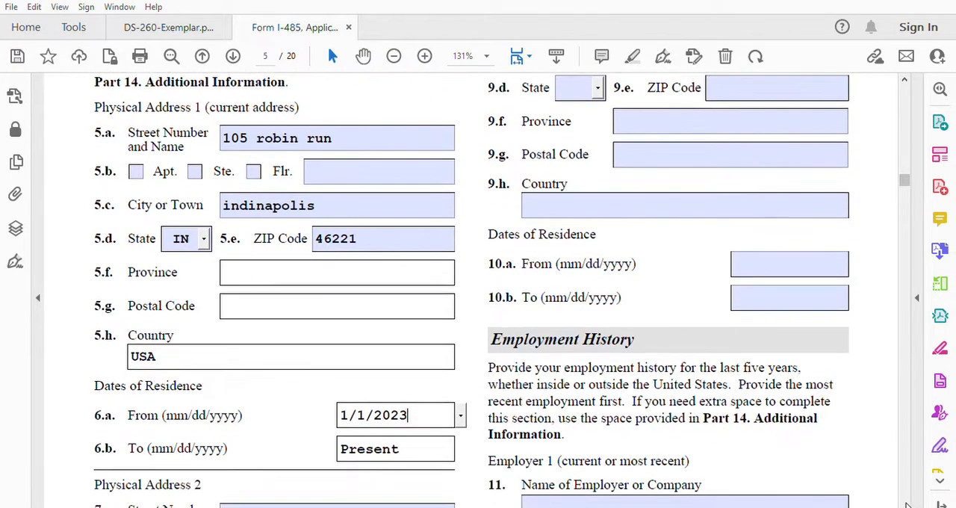
scroll(907, 505, "down", 4)
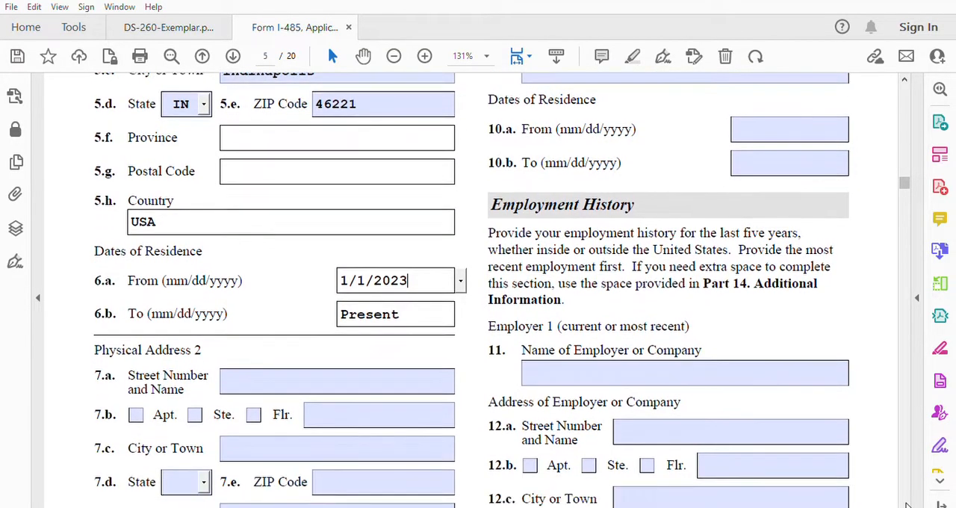
scroll(908, 504, "down", 4)
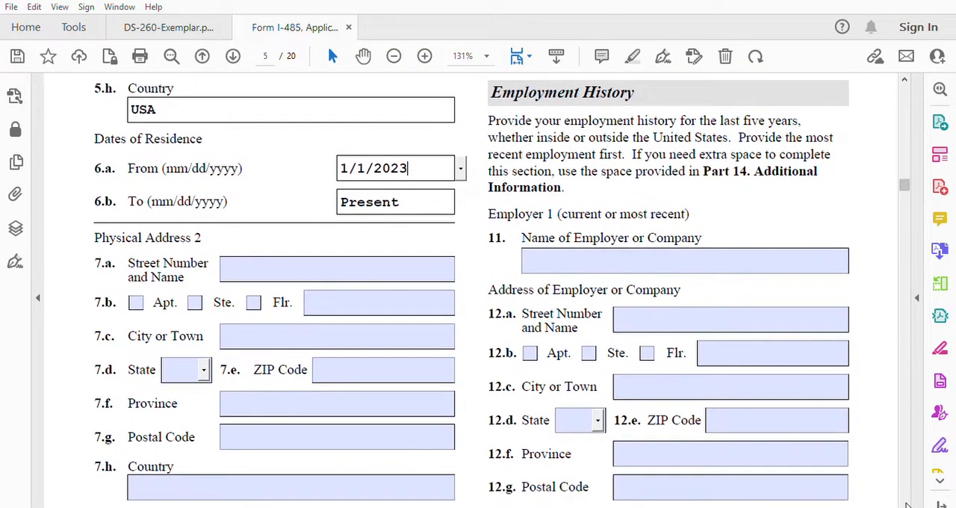
left_click(250, 259)
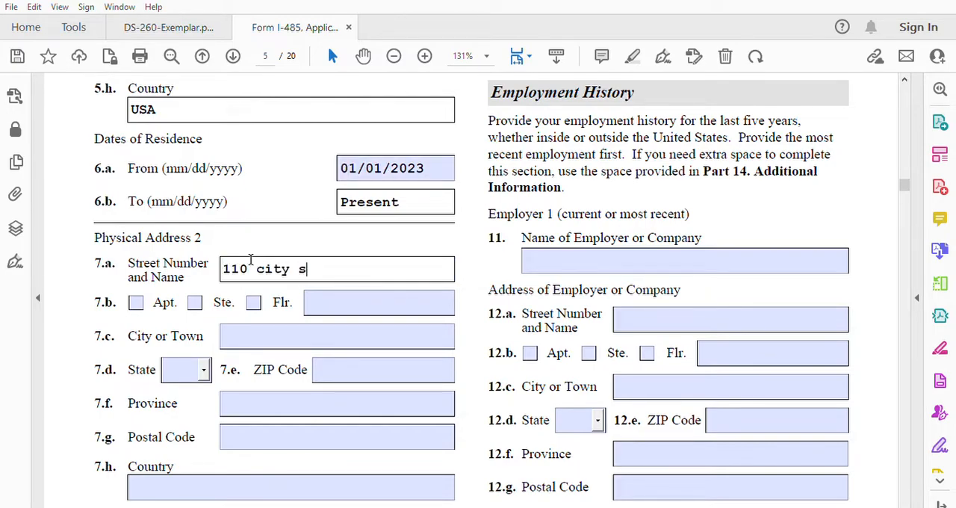
left_click(242, 326)
type("Khenifra")
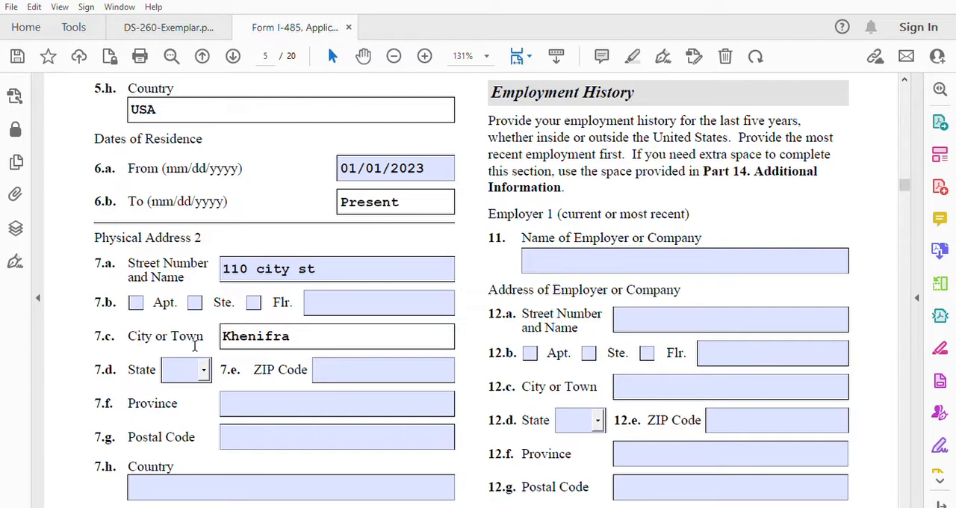
Step: Enter the province of physical address 2 in item 7.f and Morocco as its country in item 7.h
left_click(287, 403)
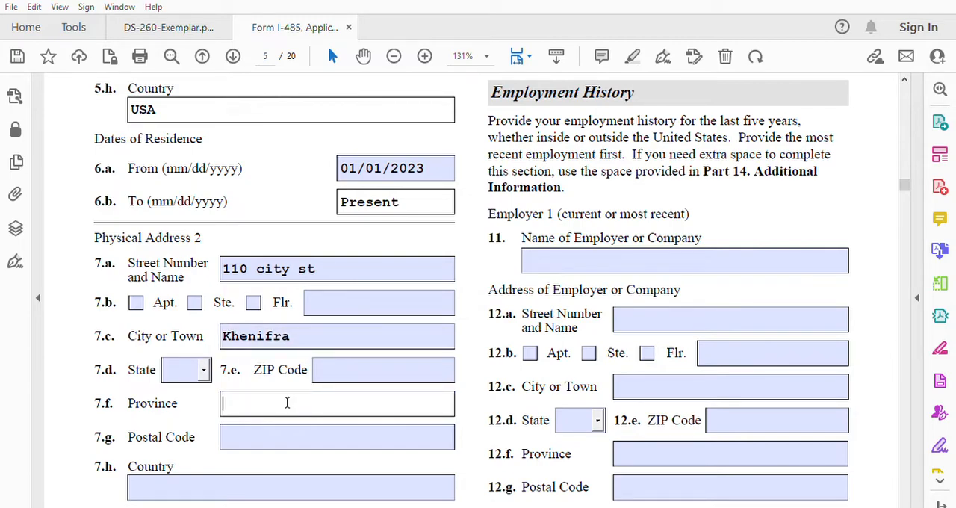
type("Khenifra")
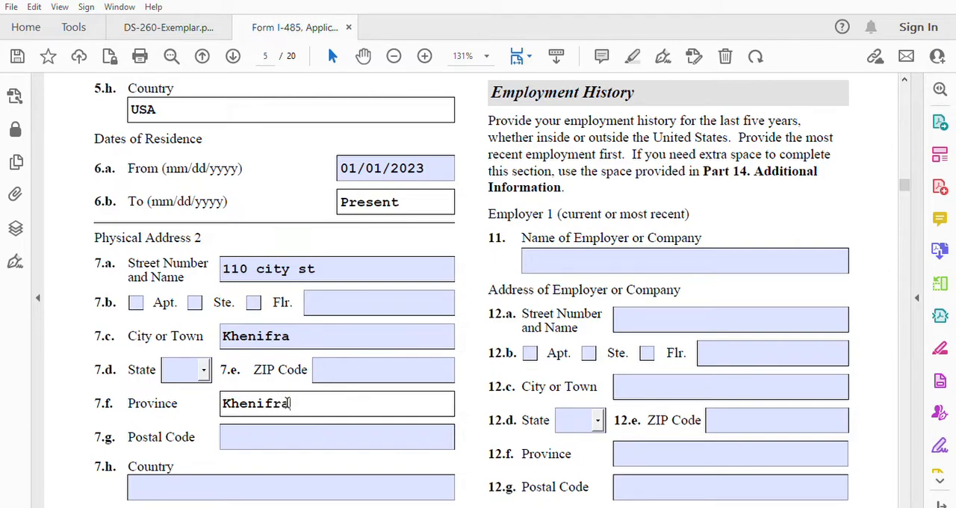
left_click(229, 478)
type("Morocco")
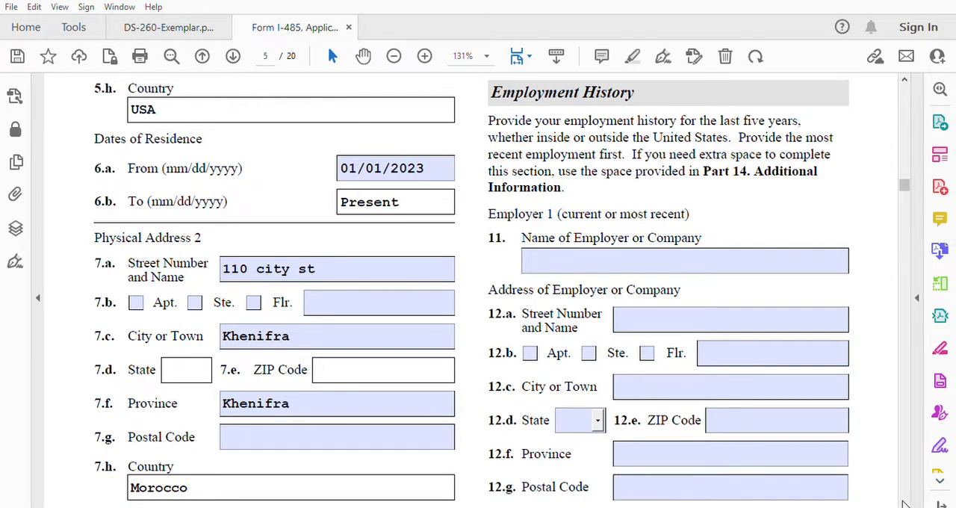
Step: Set the dates of residence at physical address 2 from 01/01/1990 to 01/01/2023 in items 8.a and 8.b
scroll(903, 504, "down", 4)
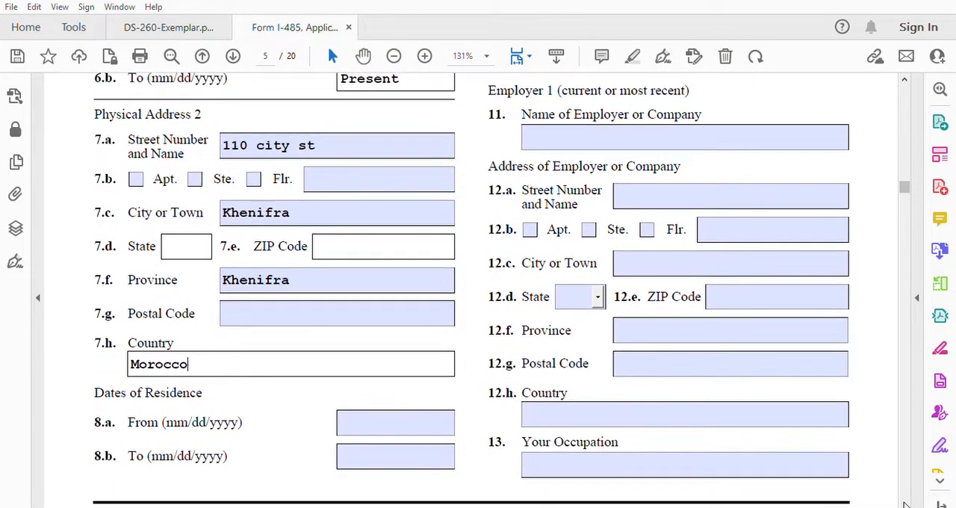
scroll(904, 504, "down", 1)
left_click(343, 385)
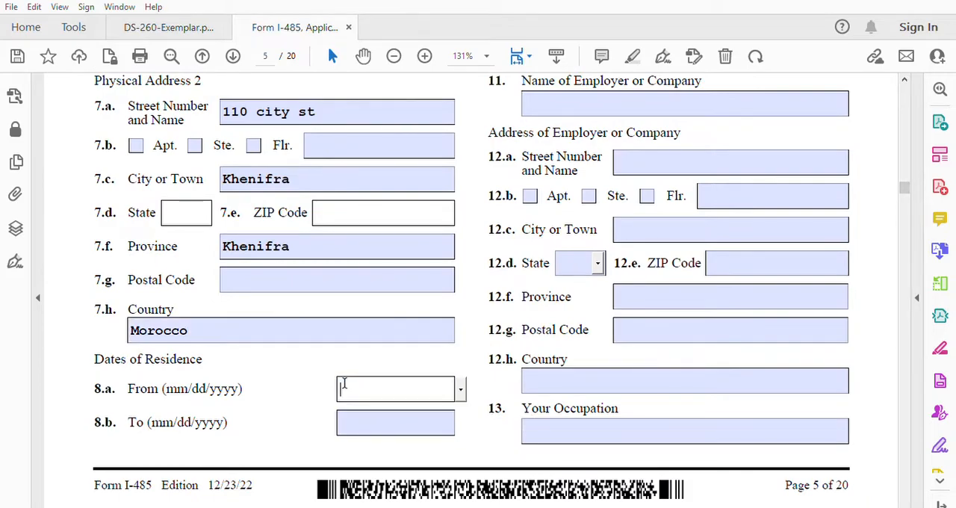
type("1/1/1990")
left_click(357, 414)
type("1/1/2023")
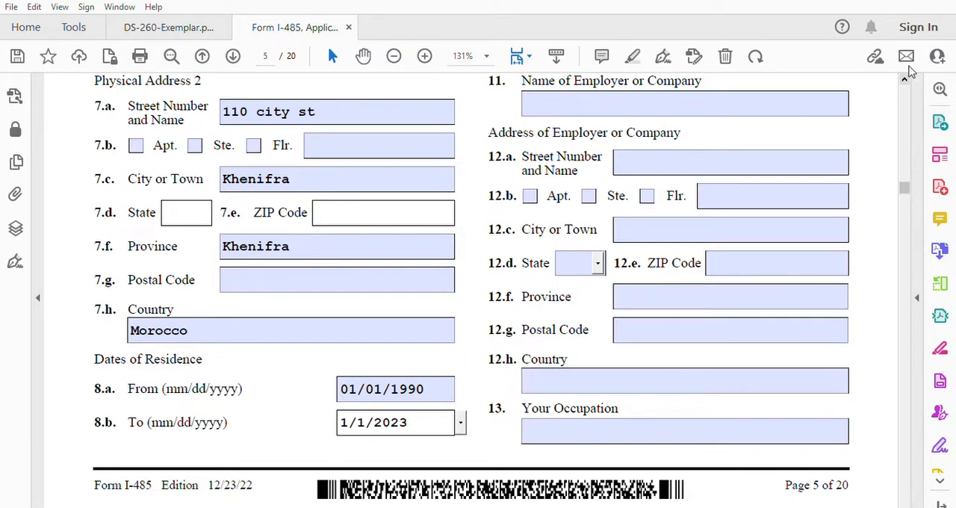
Step: In the Employment History section, enter "not employed" as the name of employer or company in item 11
scroll(910, 71, "up", 3)
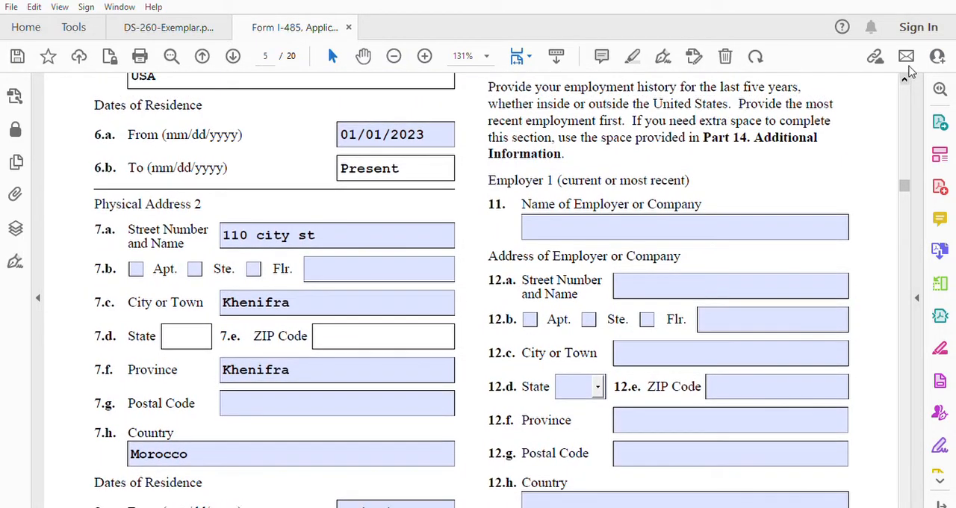
scroll(910, 71, "up", 2)
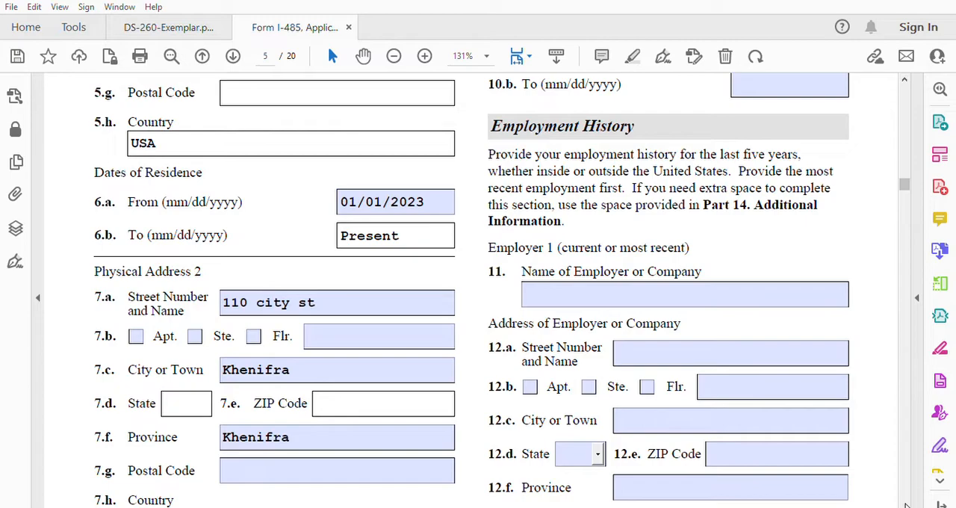
left_click(906, 505)
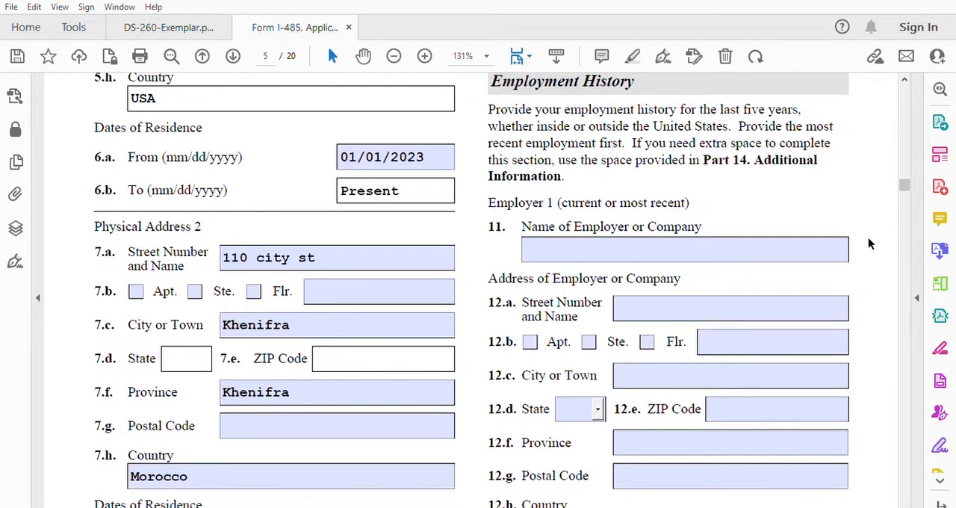
left_click(621, 245)
type("not em")
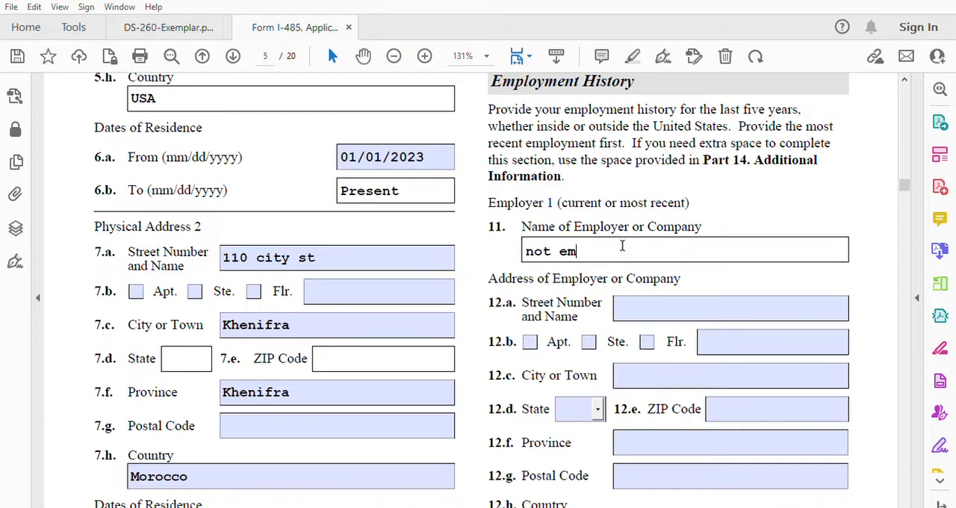
type("ployed")
Step: Look through the remaining employer address, occupation and employment date fields of Part 3, up to the start of Part 4
scroll(906, 504, "down", 2)
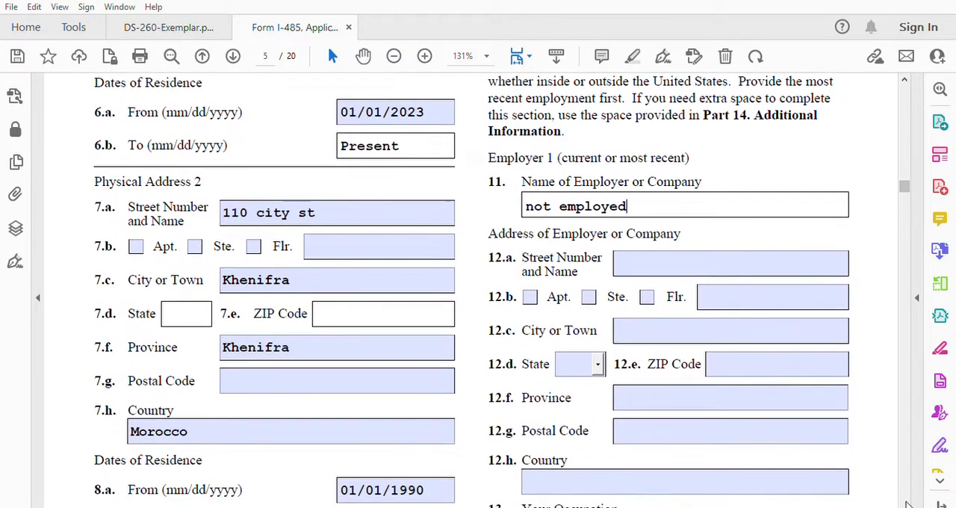
scroll(905, 505, "down", 5)
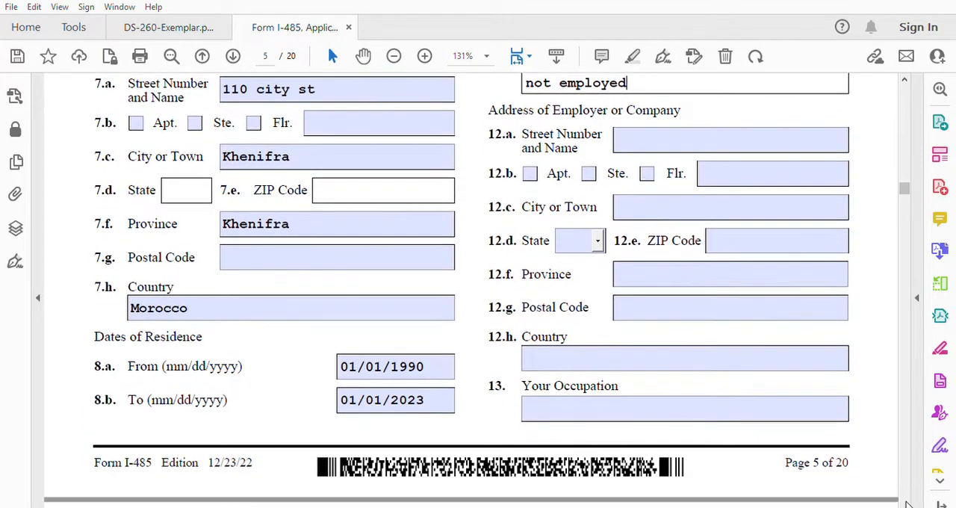
scroll(906, 504, "down", 7)
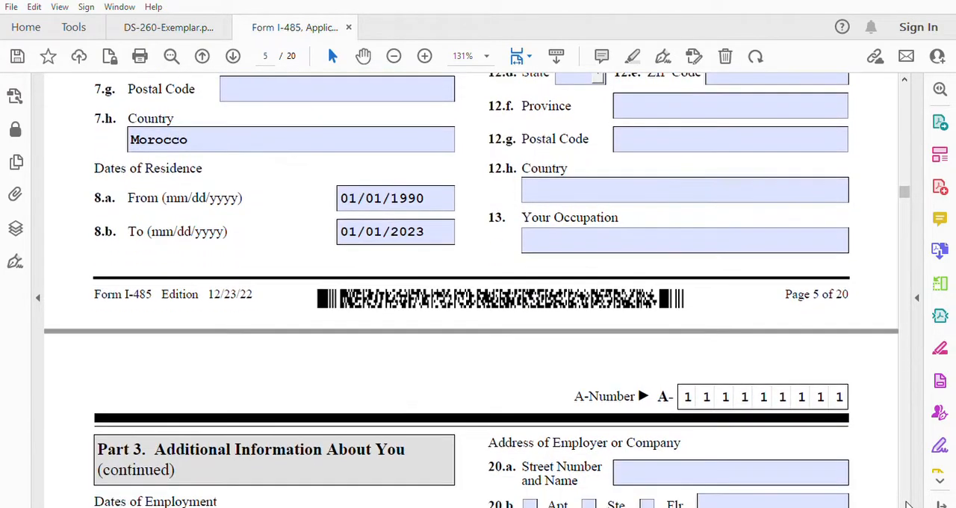
scroll(906, 505, "down", 3)
left_click(905, 503)
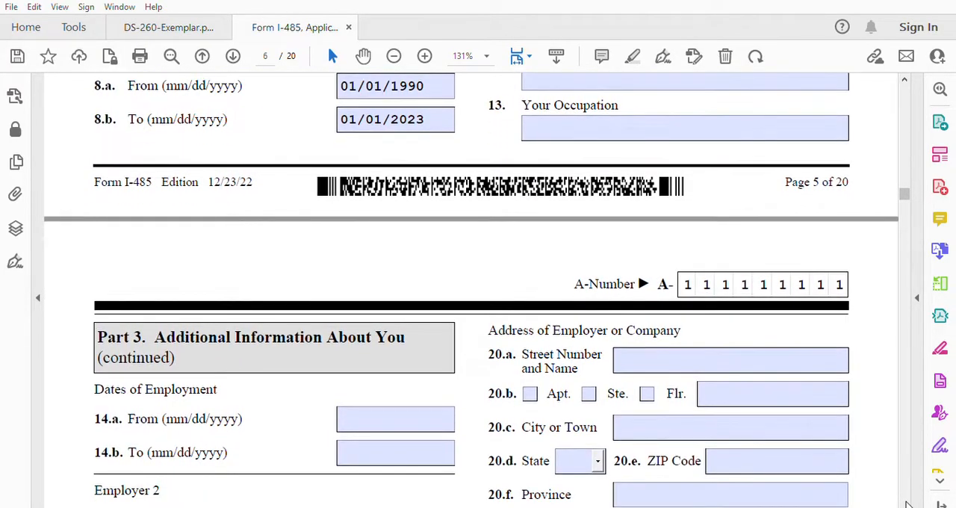
left_click(905, 504)
left_click(906, 503)
left_click(906, 503)
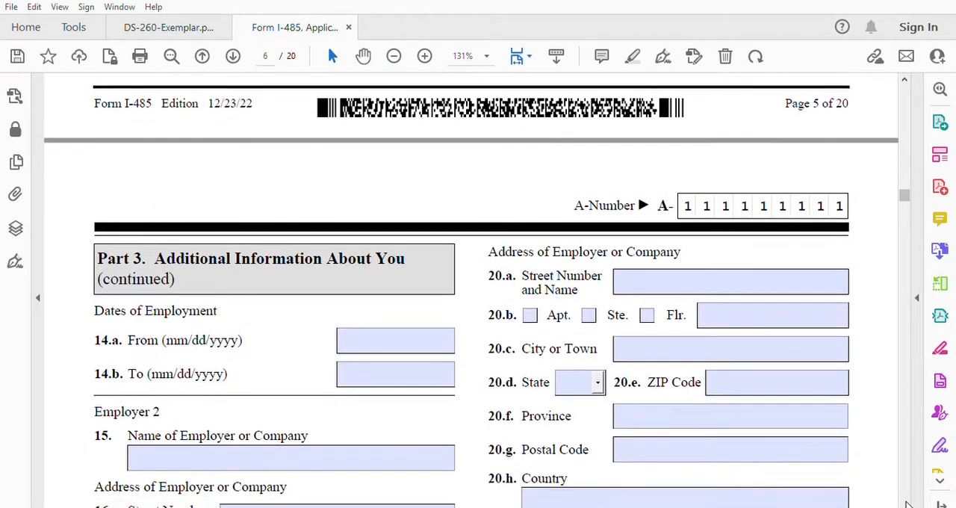
left_click(906, 503)
left_click(906, 503)
left_click(906, 503)
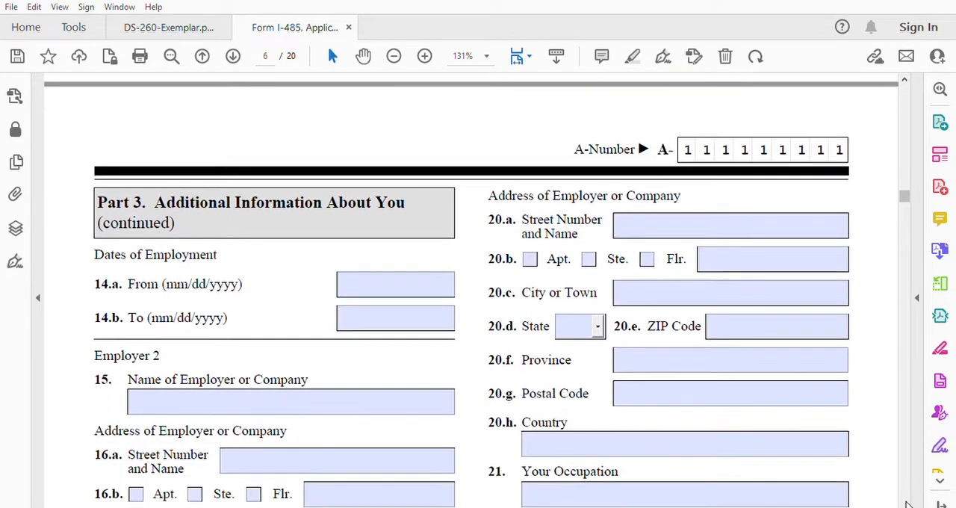
left_click(906, 503)
left_click(906, 503)
left_click(906, 503)
left_click(905, 503)
left_click(905, 503)
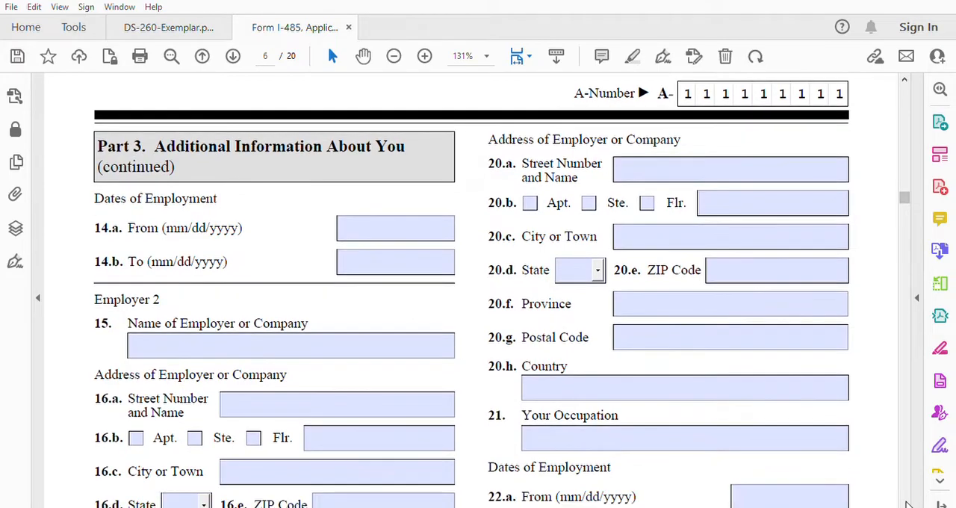
left_click(906, 504)
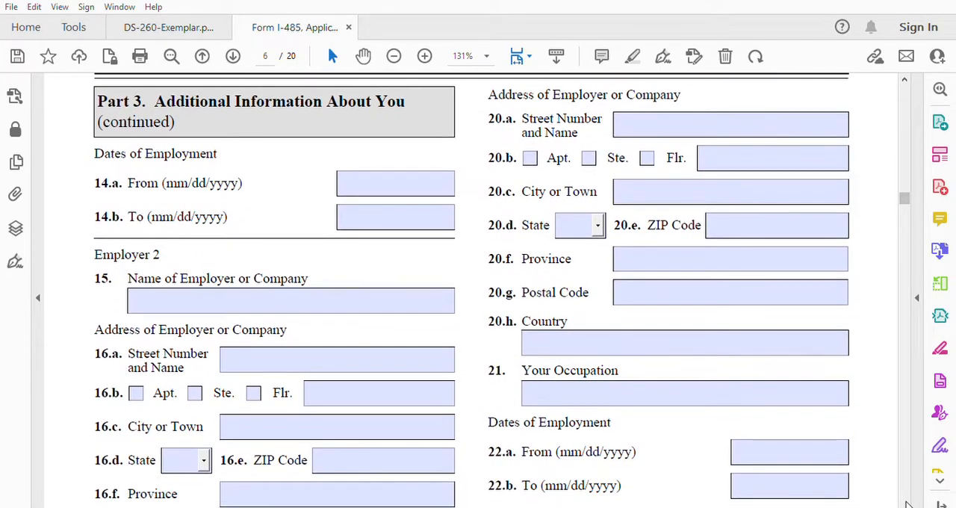
left_click(906, 504)
left_click(906, 503)
left_click(905, 503)
Step: In Part 4, enter Parent 1's legal family name in item 1.a and given name in item 1.b
left_click(905, 504)
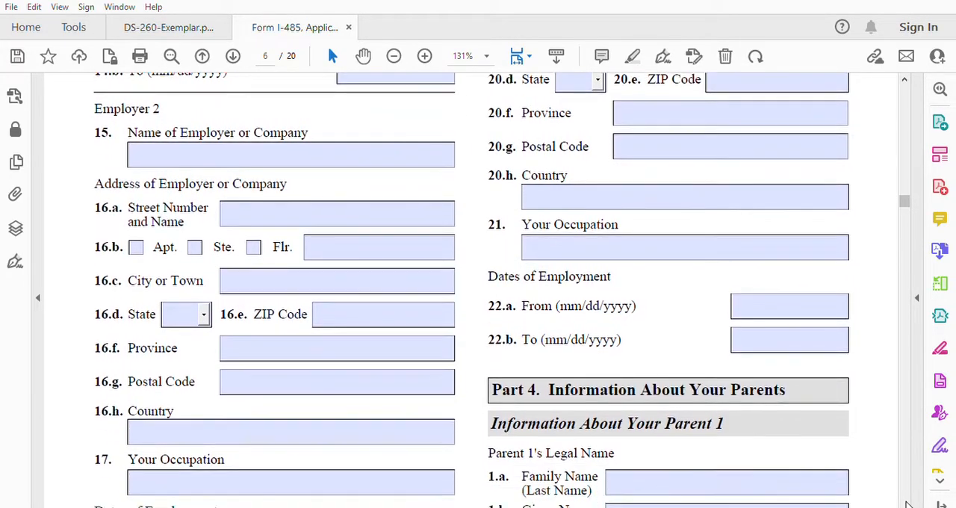
left_click(906, 503)
left_click(906, 503)
left_click(906, 503)
left_click(906, 503)
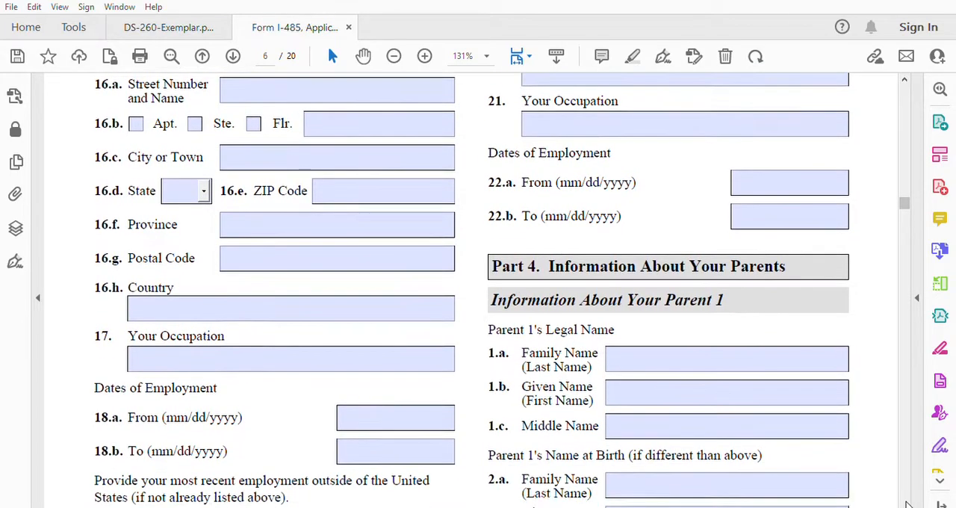
left_click(906, 503)
left_click(906, 503)
left_click(906, 504)
left_click(906, 503)
left_click(906, 504)
left_click(906, 504)
left_click(906, 503)
left_click(906, 503)
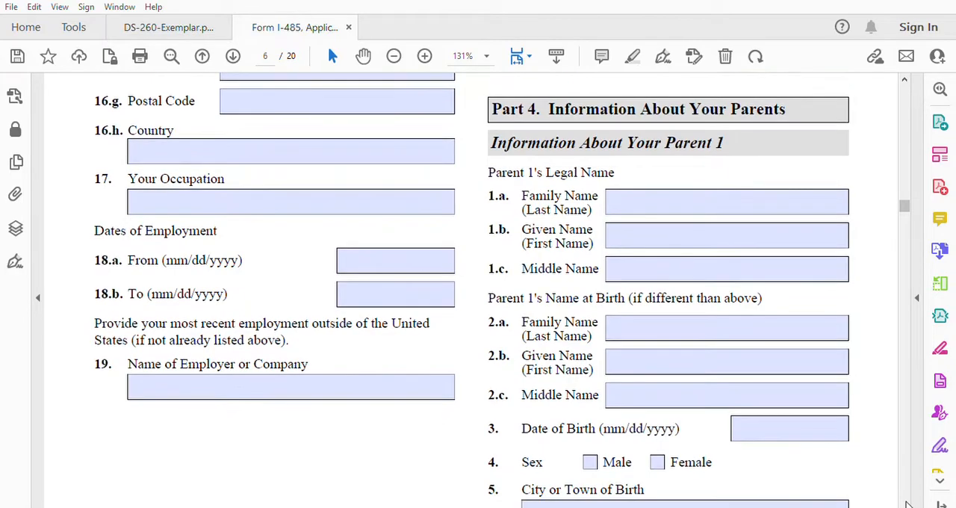
left_click(905, 503)
left_click(636, 188)
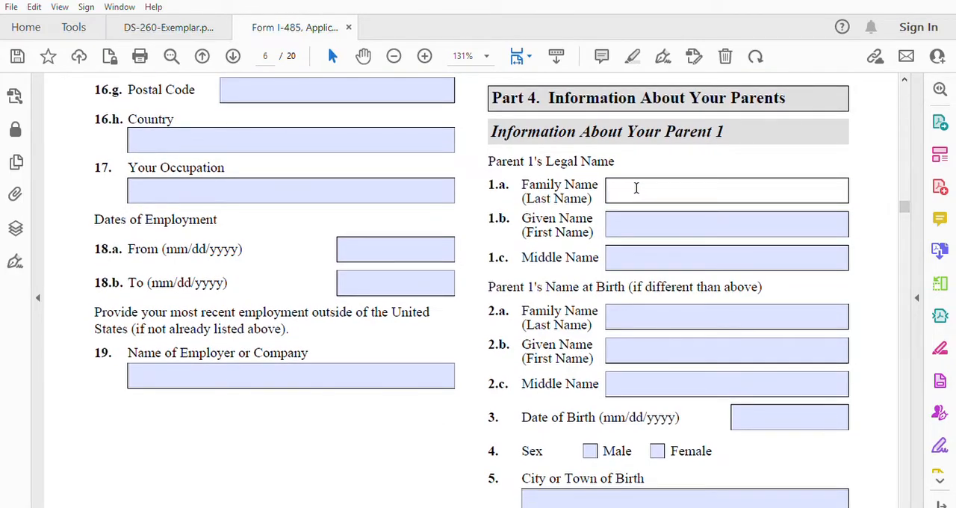
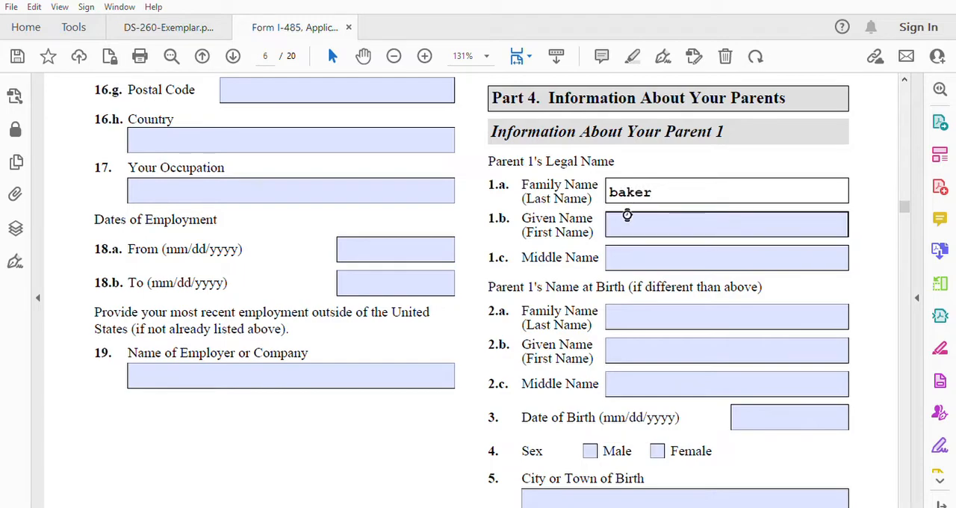
left_click(625, 215)
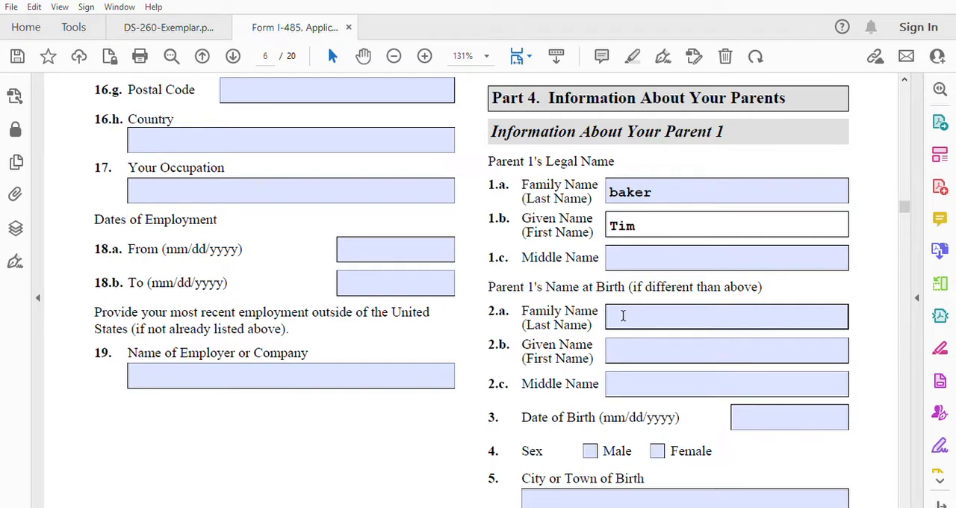
Step: Fill in Parent 1's date of birth in item 3 and mark the sex as Male in item 4
left_click(749, 417)
type("01/01/1970")
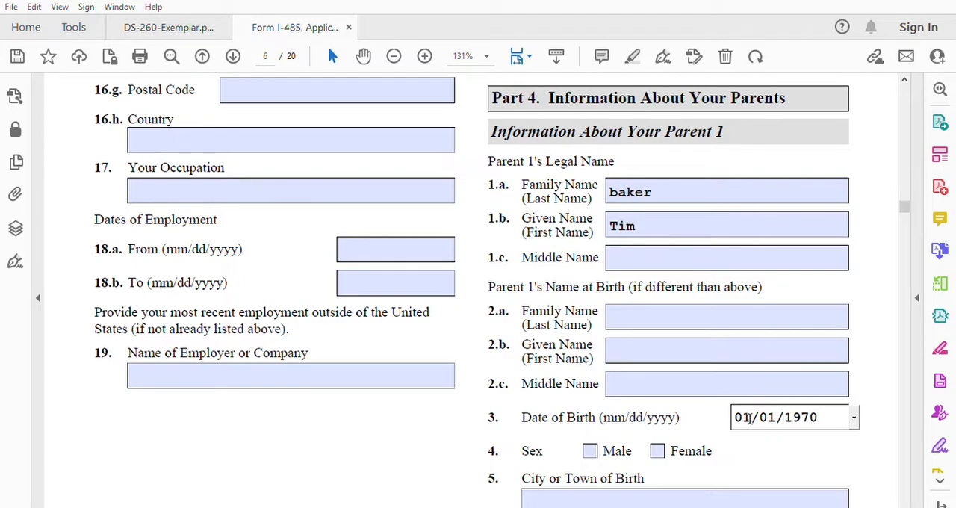
left_click(595, 445)
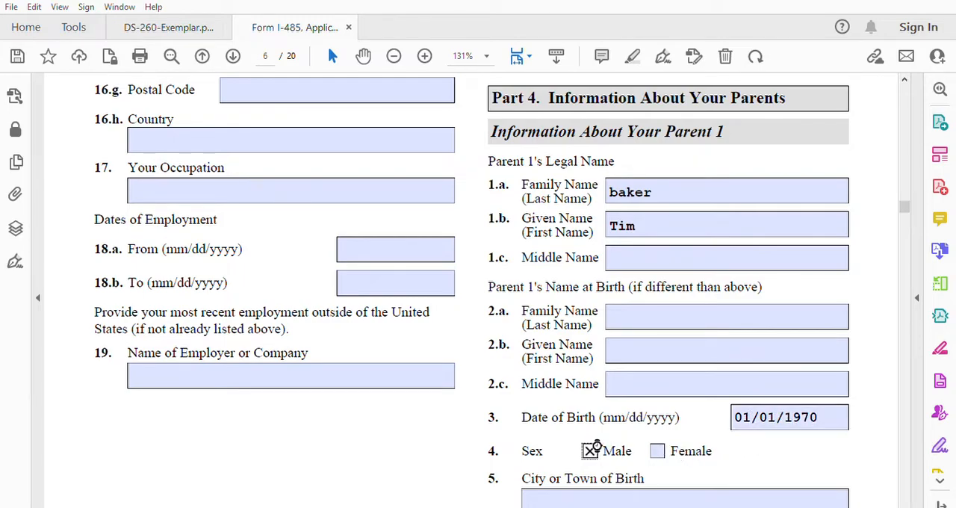
Step: Enter Khenifra as Parent 1's city or town of birth in item 5
left_click(586, 497)
type("K")
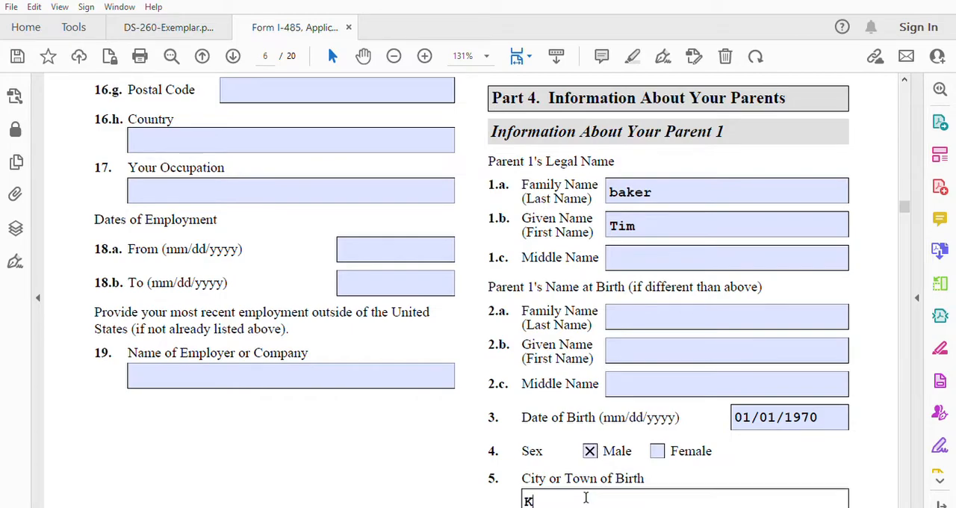
type("e")
key("BackSpace")
type("henifra")
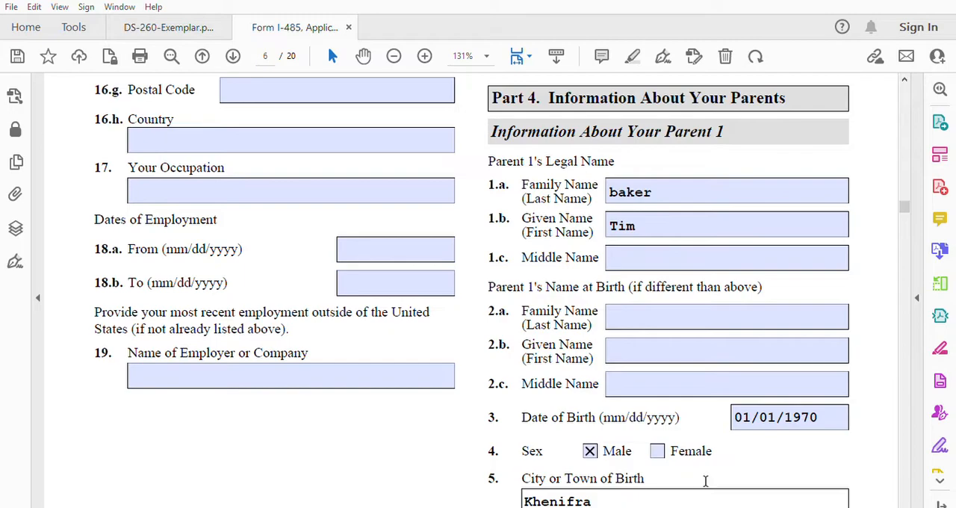
Step: Enter Morocco as Parent 1's country of birth in item 6
left_click(905, 504)
scroll(904, 503, "down", 5)
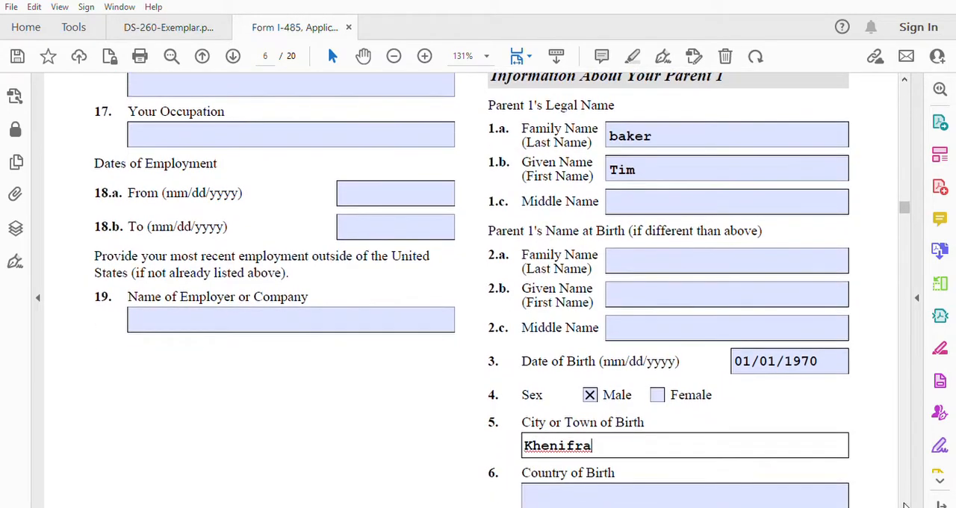
scroll(904, 503, "down", 3)
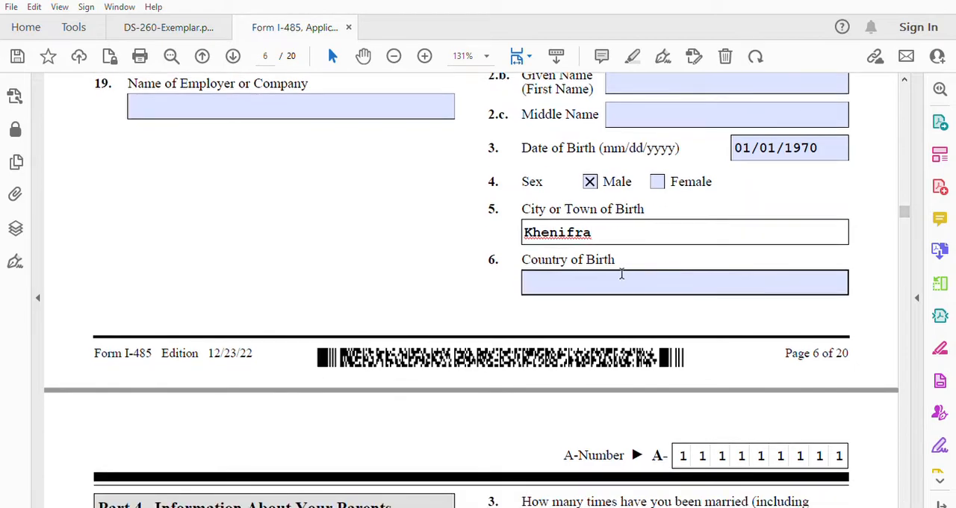
left_click(595, 279)
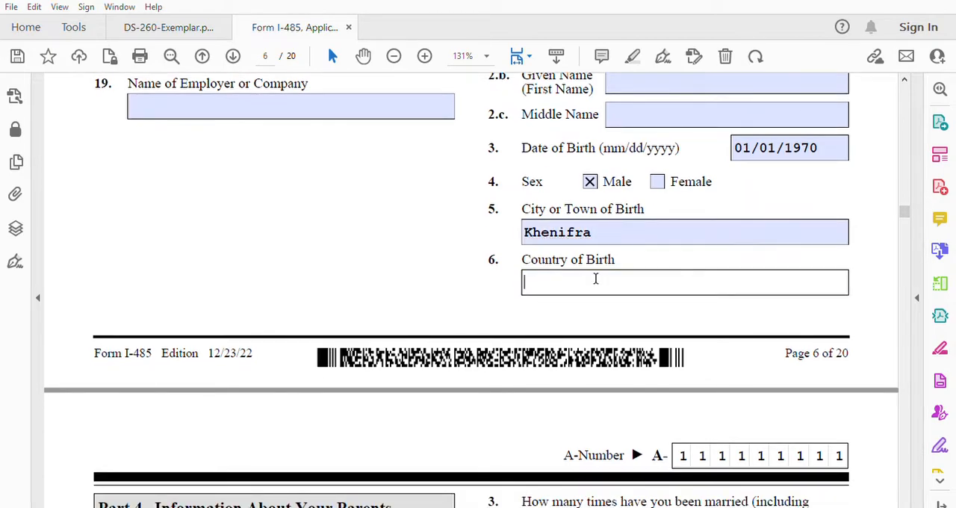
type("m")
key("BackSpace")
type("Morocco")
Step: Enter khenifra as Parent 1's current city of residence in item 7 and Morocco as the current country in item 8
scroll(896, 493, "down", 2)
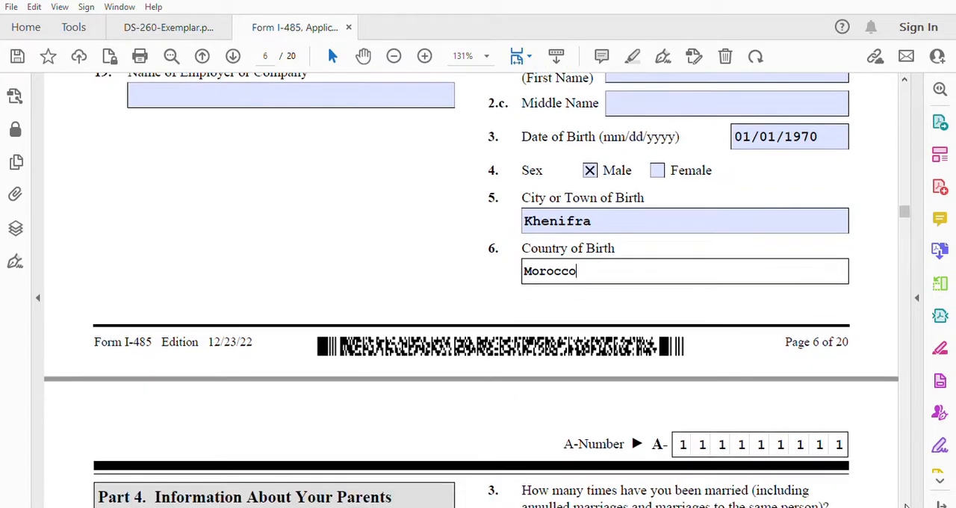
scroll(906, 507, "down", 5)
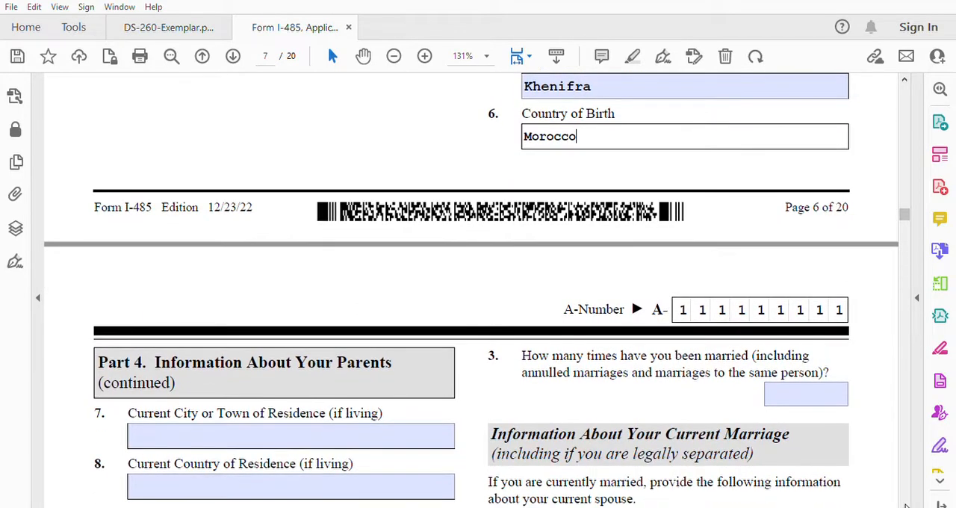
scroll(906, 506, "down", 2)
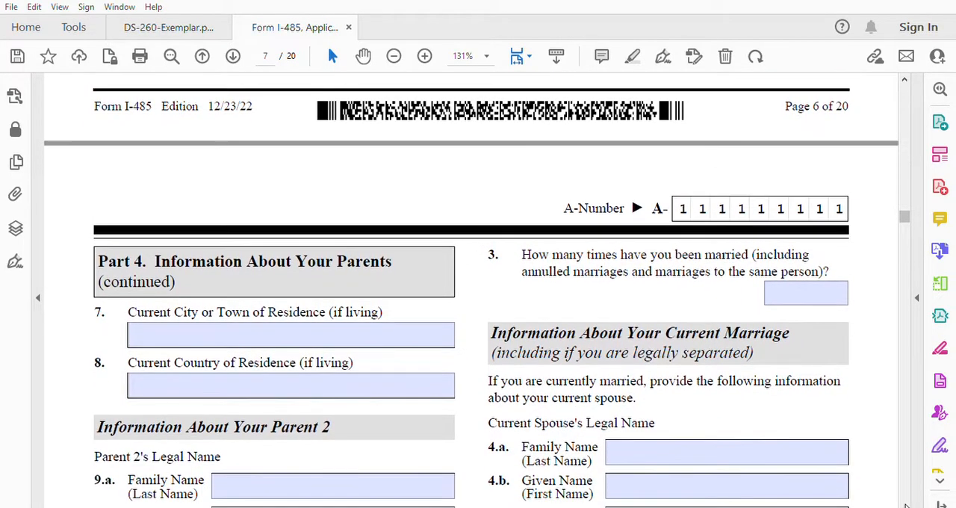
scroll(906, 506, "down", 3)
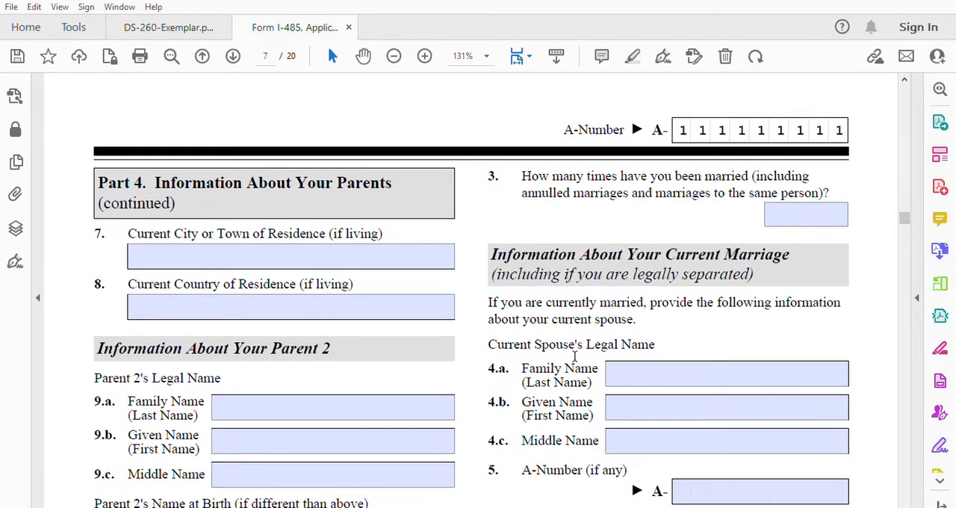
left_click(274, 246)
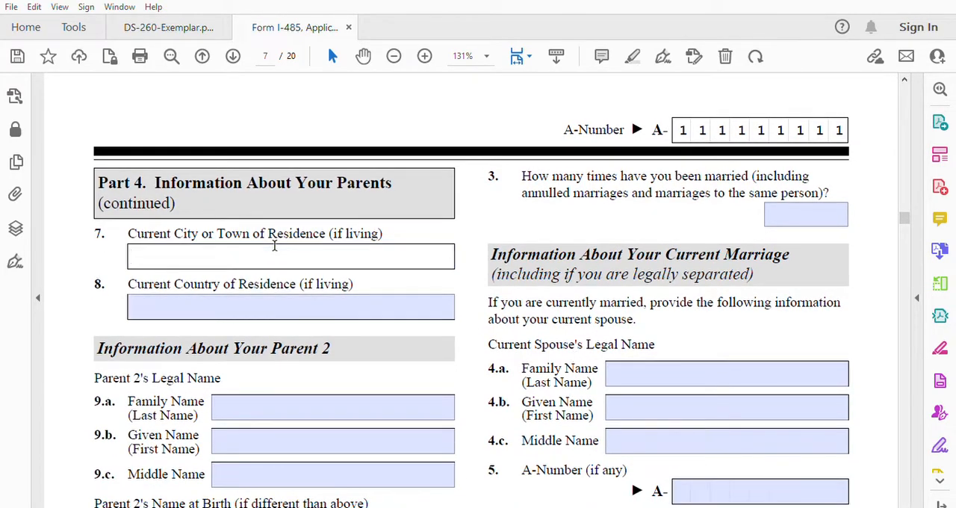
type("khenifra")
left_click(221, 296)
type("Morocco")
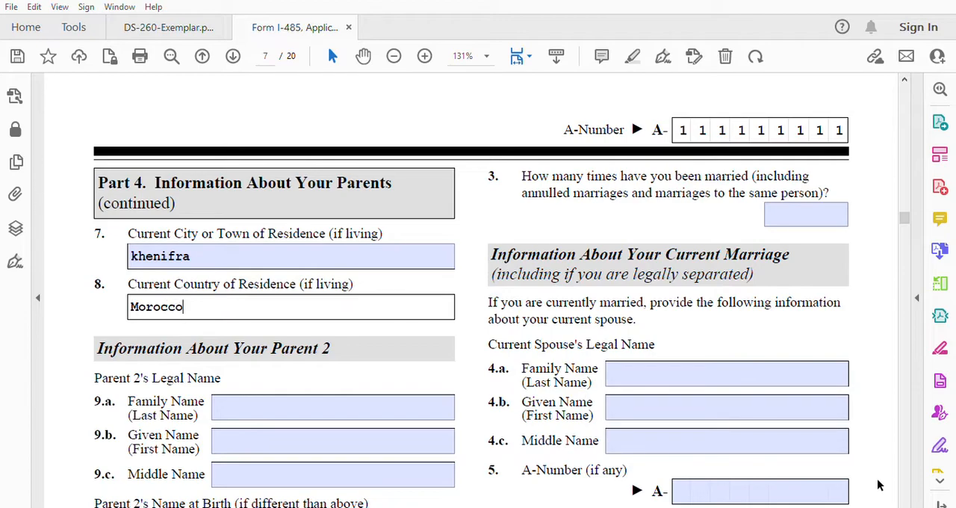
Step: Enter Parent 2's legal family name in item 9.a and given name in item 9.b
scroll(905, 504, "down", 3)
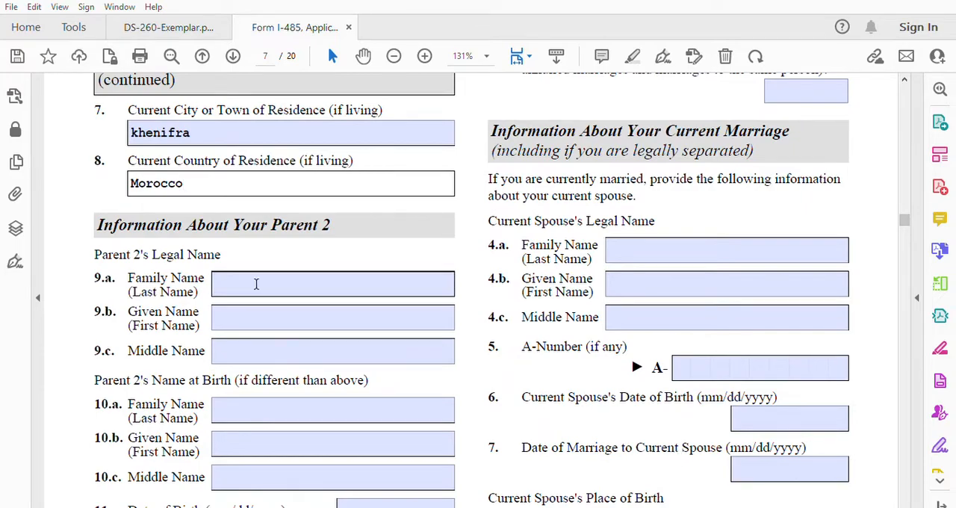
left_click(243, 272)
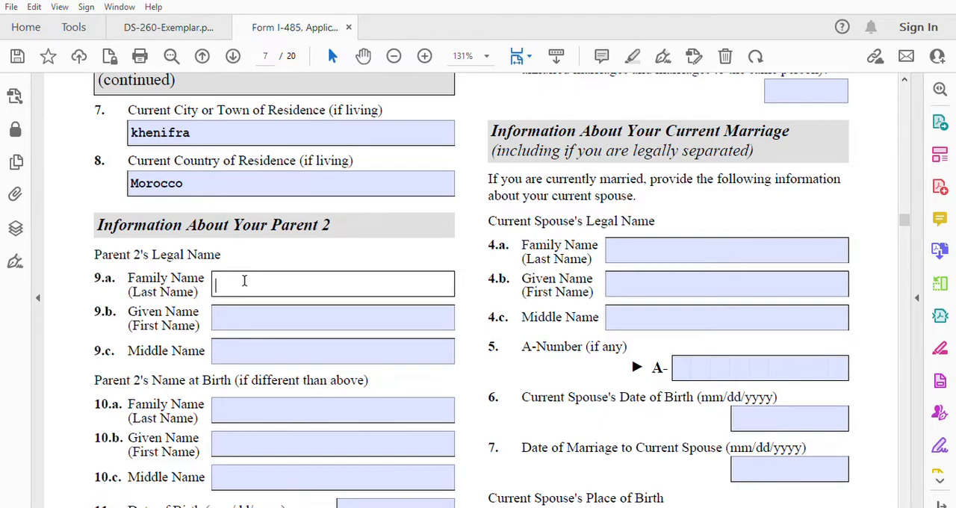
type("BB")
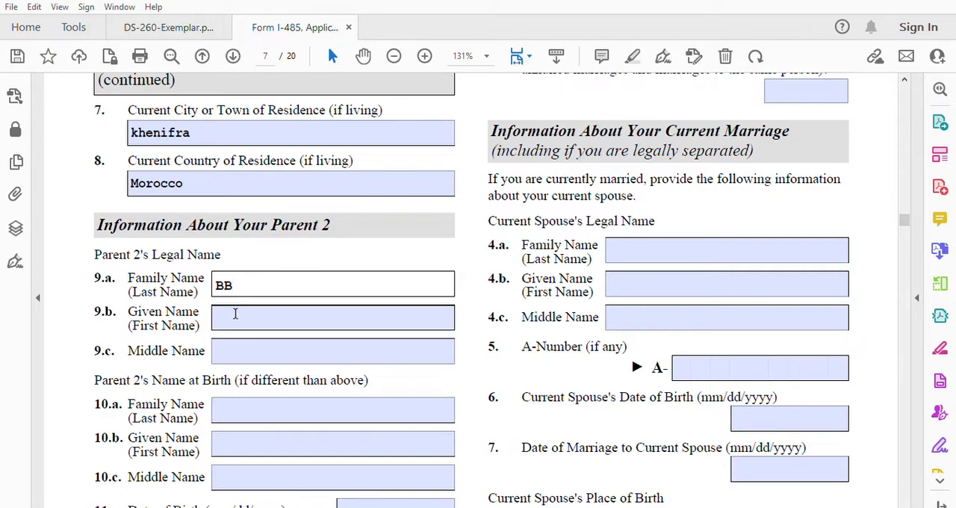
left_click(233, 314)
type("Fatima")
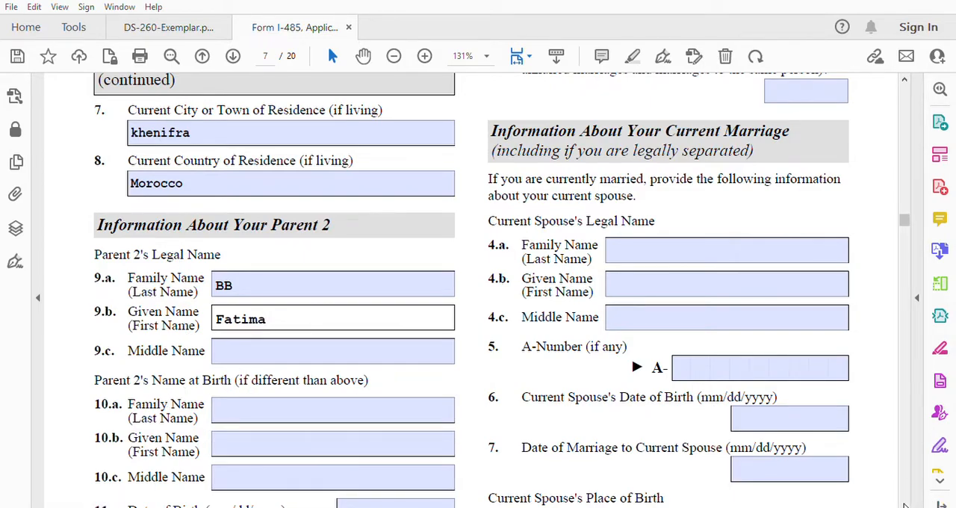
Step: Fill in Parent 2's date of birth in item 11 and mark the sex as Female in item 12
scroll(904, 505, "down", 4)
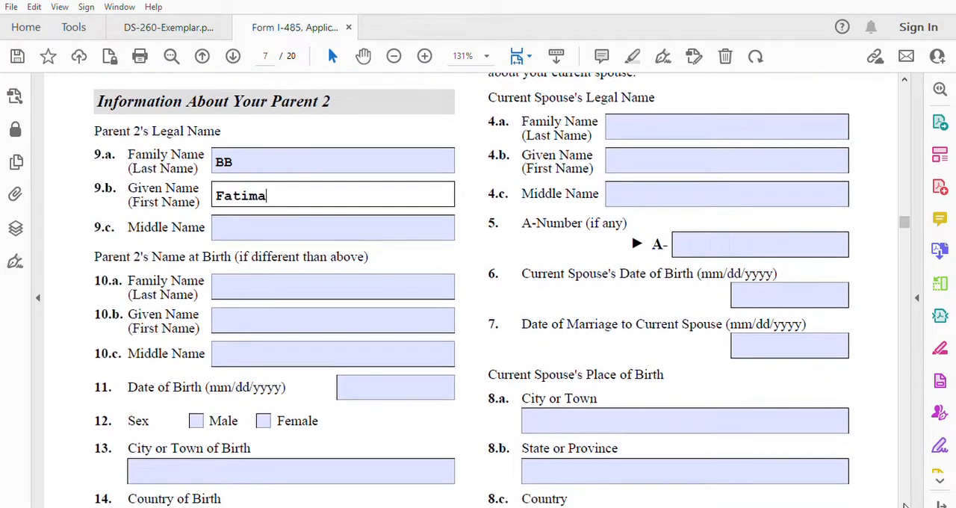
left_click(363, 360)
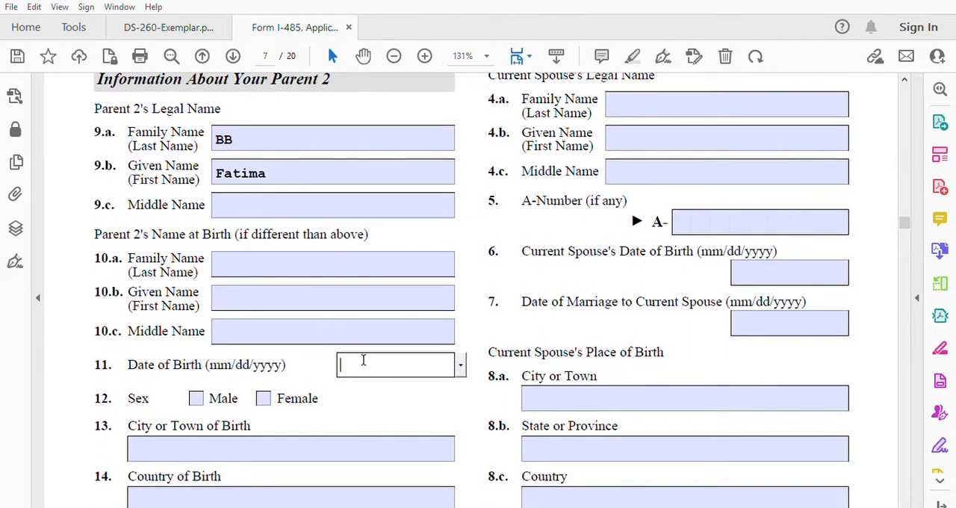
type("01/01/0197")
key("BackSpace")
key("BackSpace")
key("BackSpace")
key("BackSpace")
type("1975")
left_click(263, 398)
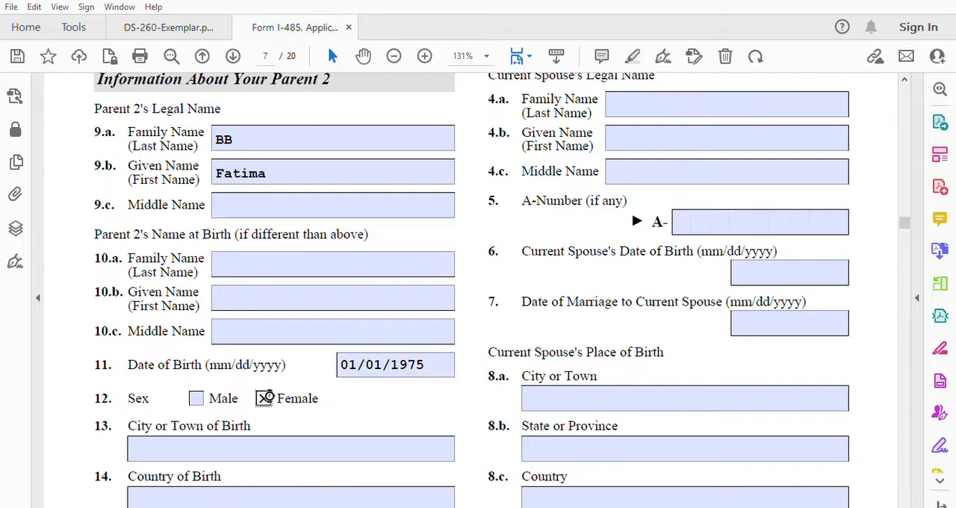
Step: Enter Khenifra as Parent 2's city or town of birth in item 13 and Morocco as the country of birth in item 14
left_click(247, 441)
type("K")
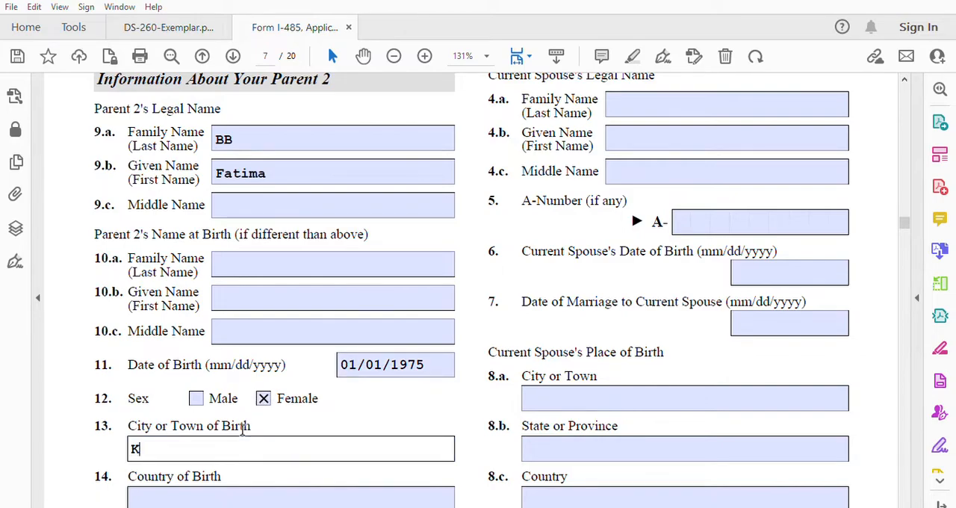
type("henifra")
left_click(194, 492)
type("Morocco")
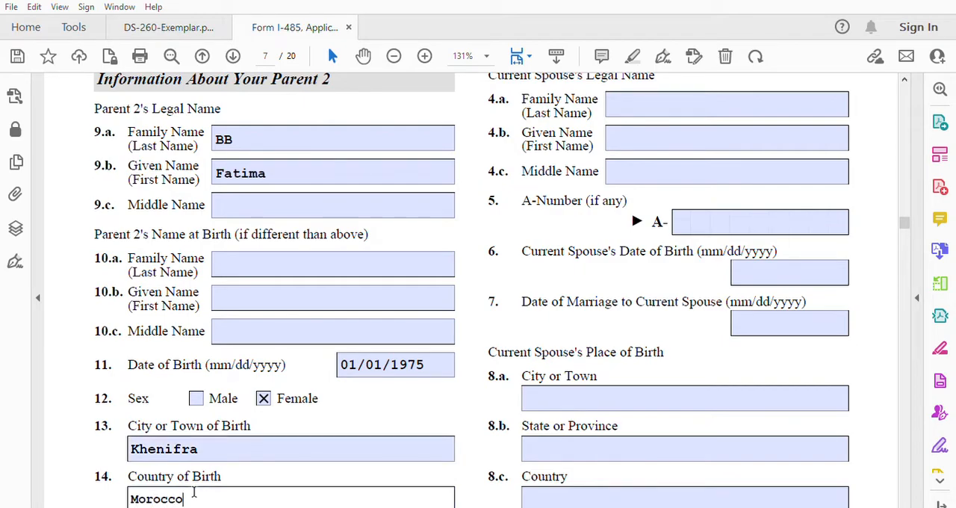
Step: Enter Khenifra as Parent 2's current city of residence in item 15 and Morocco as the current country in item 16
left_click(902, 505)
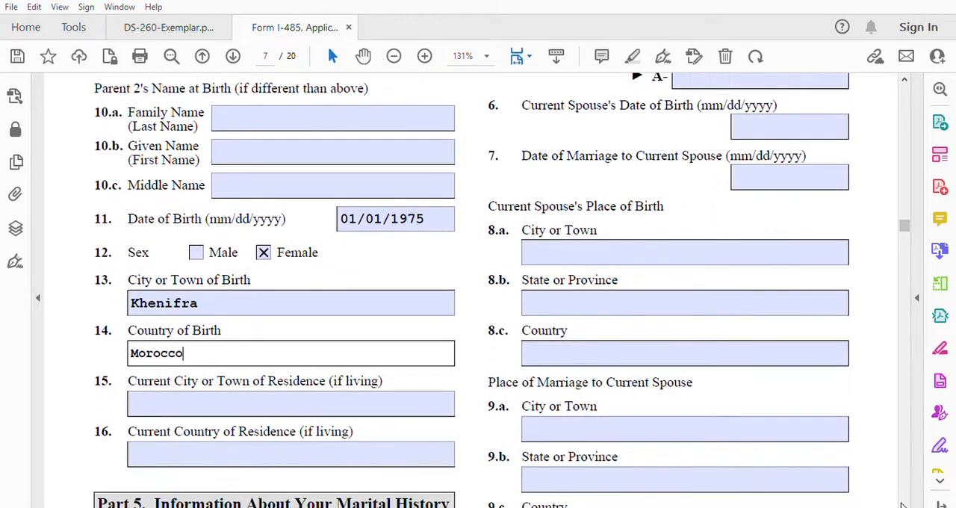
left_click(902, 504)
left_click(902, 505)
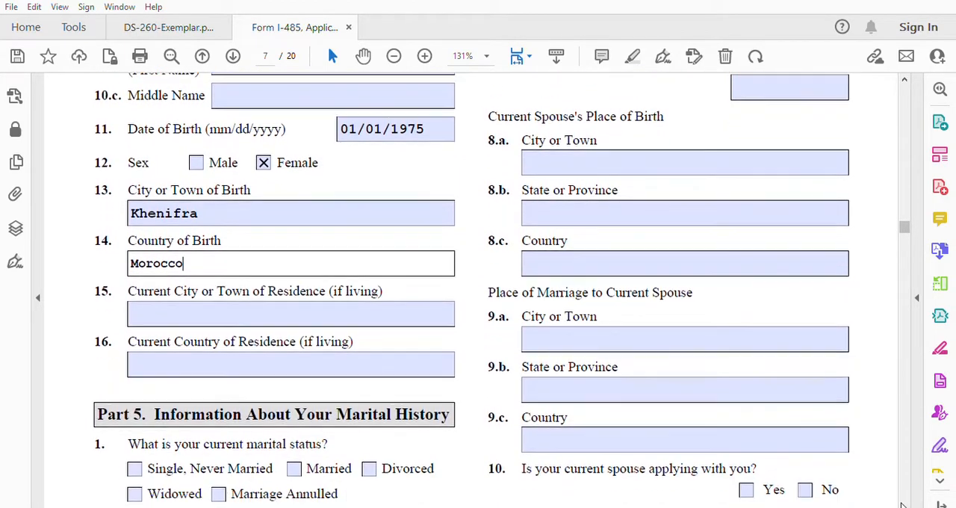
left_click(318, 311)
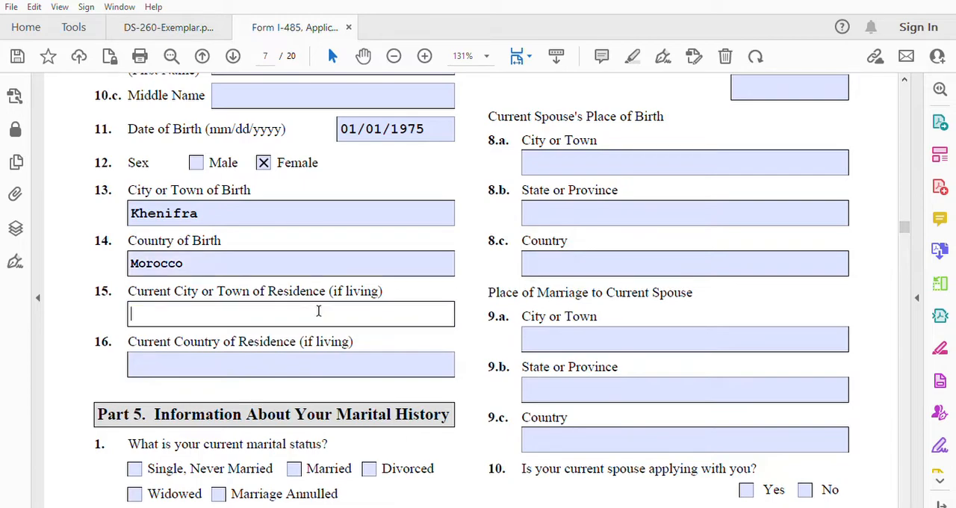
type("Khenifra")
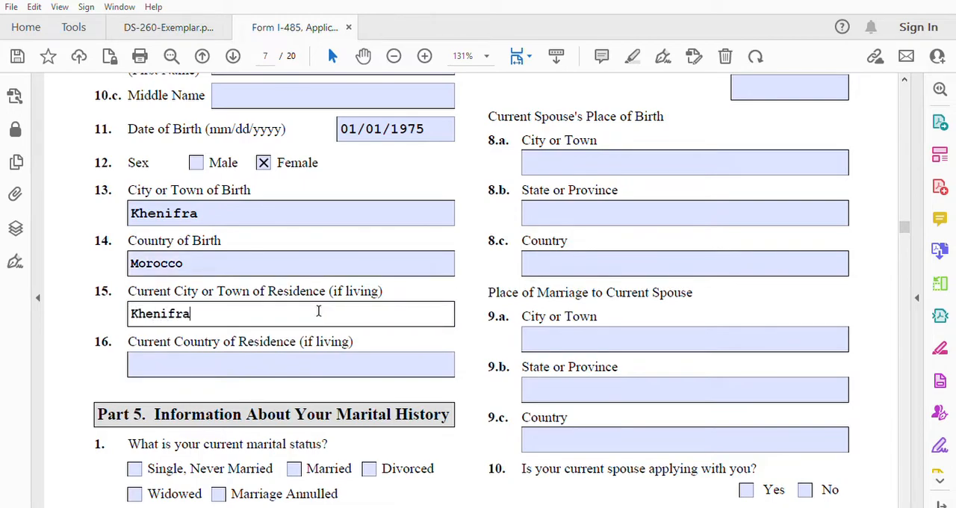
left_click(262, 354)
type("Morocco")
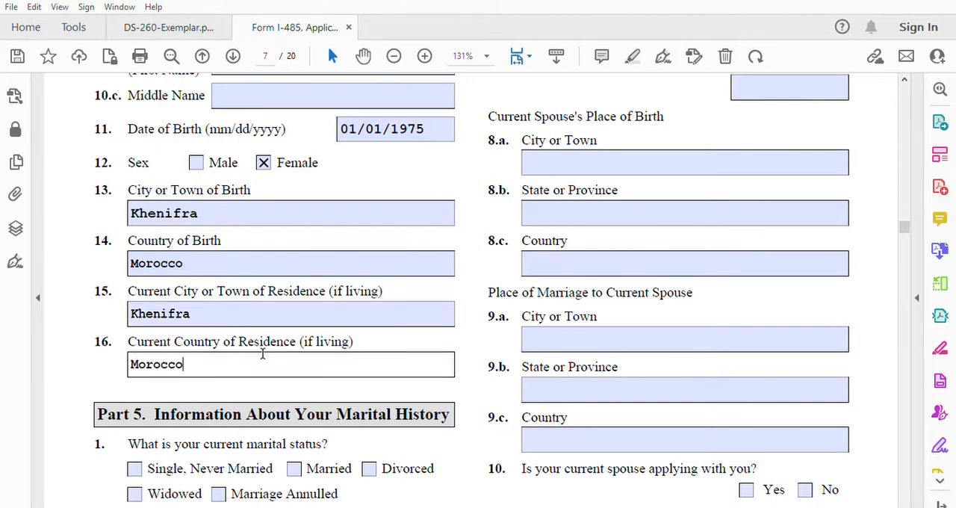
Step: In Part 5, mark the current marital status as Married in item 1 and answer No to spouse's military membership in item 2
left_click(905, 503)
left_click(905, 504)
left_click(905, 503)
left_click(905, 503)
left_click(905, 503)
left_click(905, 503)
left_click(905, 504)
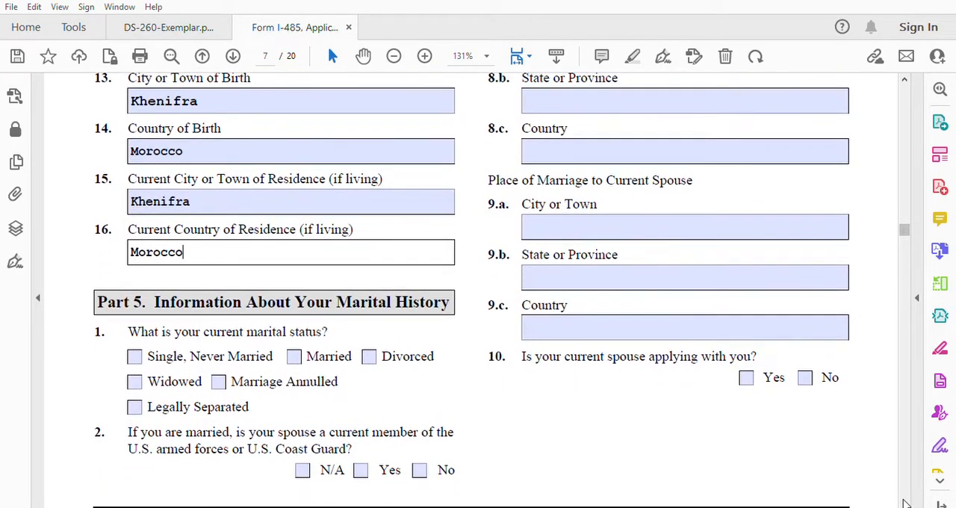
left_click(905, 503)
left_click(905, 503)
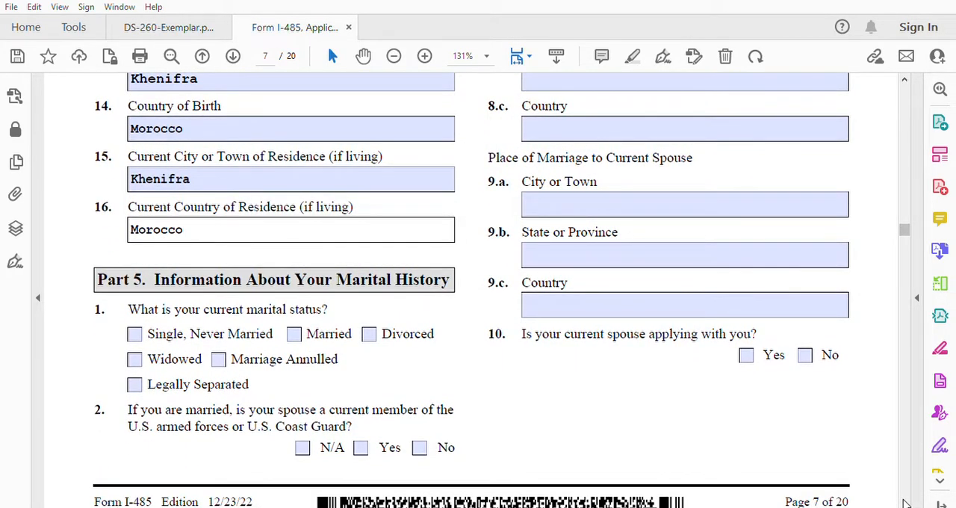
left_click(296, 331)
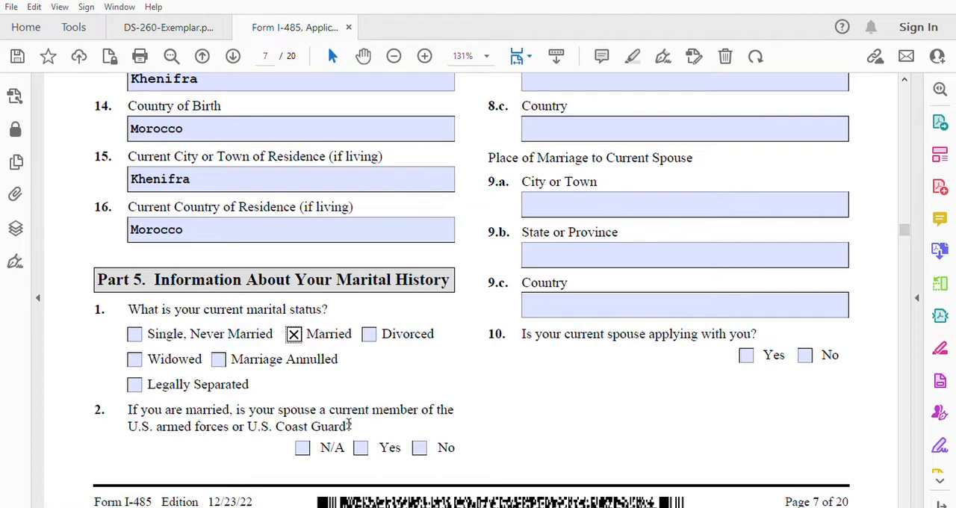
left_click(419, 446)
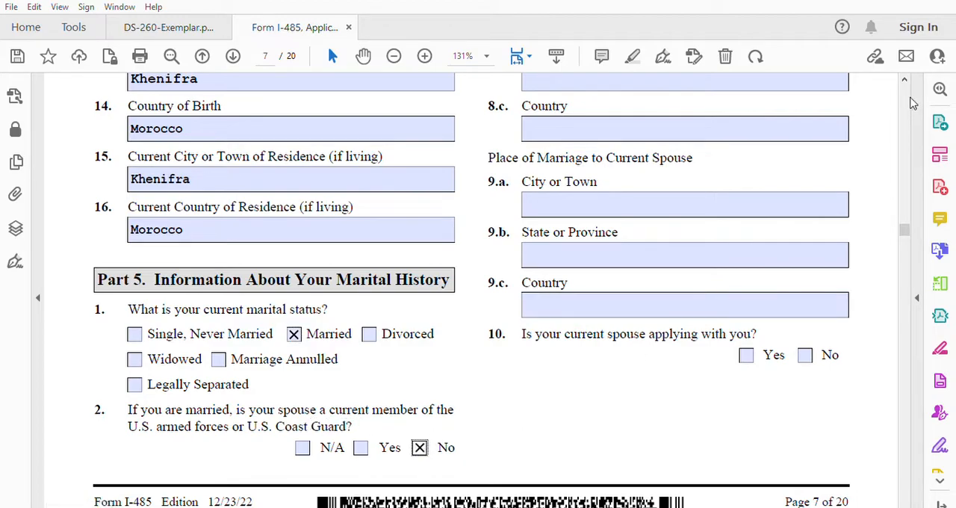
Step: Enter the current spouse's legal family name in item 4.a and given name, with an initial capital, in item 4.b
scroll(905, 76, "up", 4)
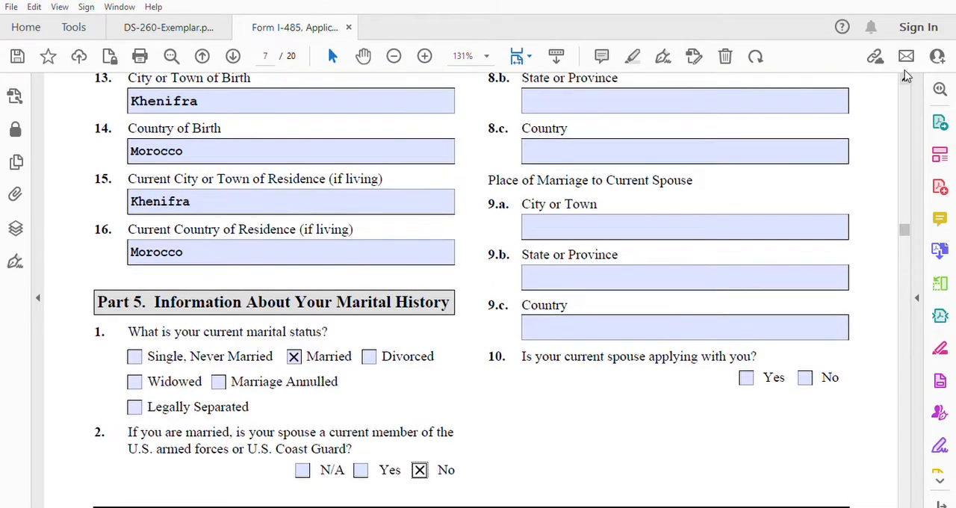
scroll(905, 75, "up", 4)
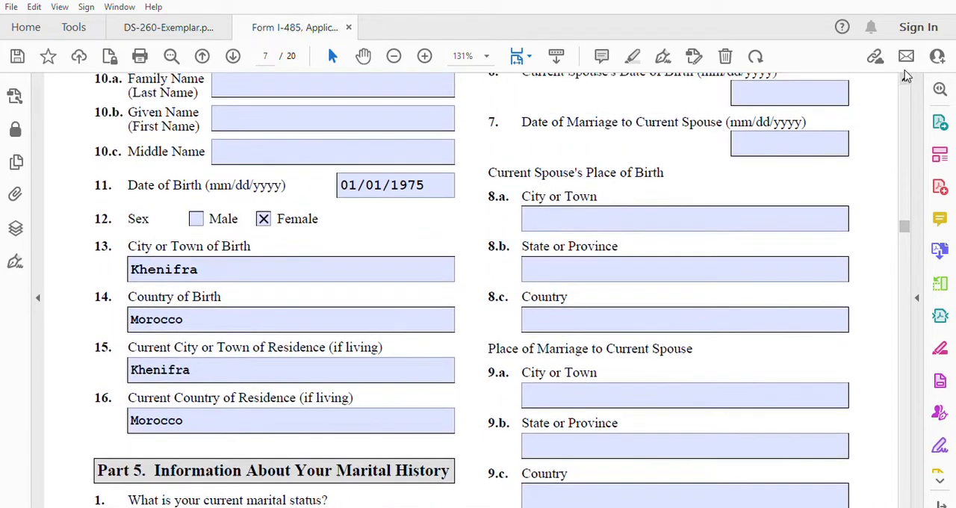
scroll(905, 75, "up", 4)
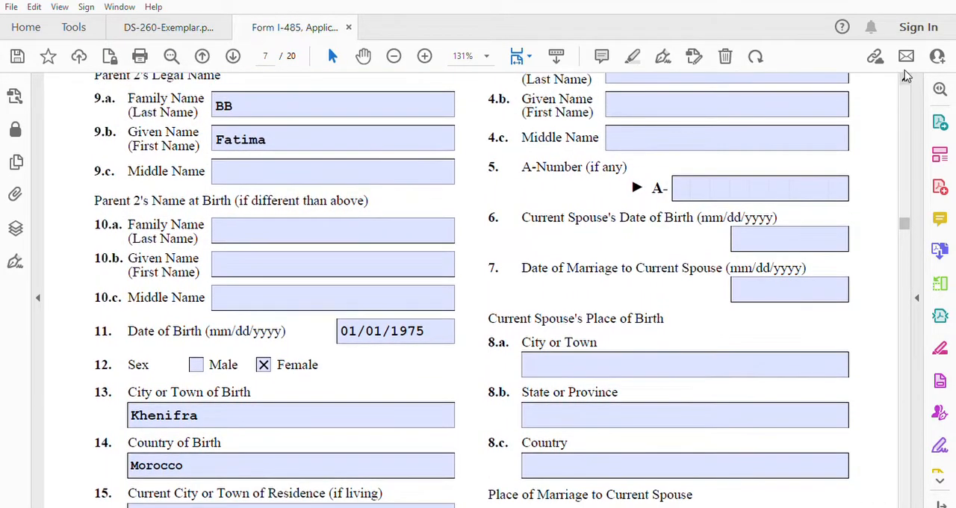
scroll(905, 75, "up", 2)
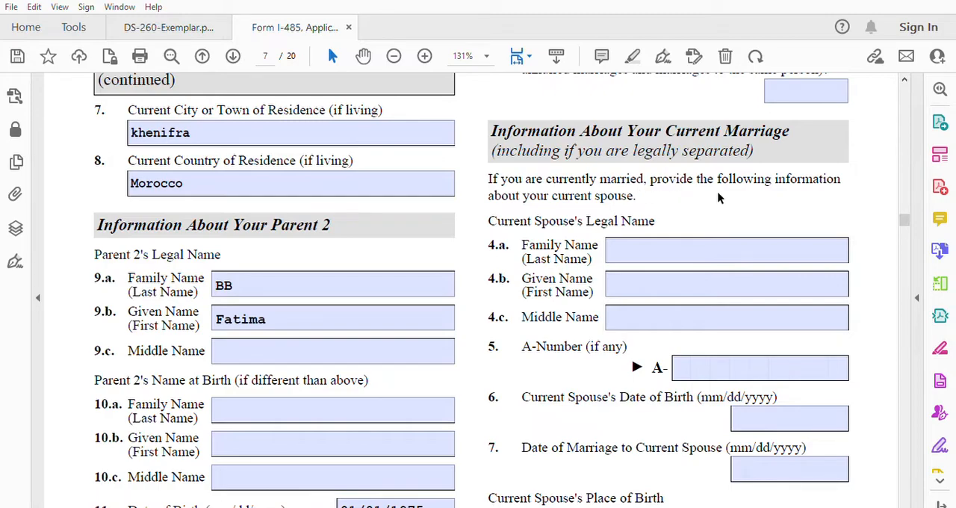
left_click(646, 240)
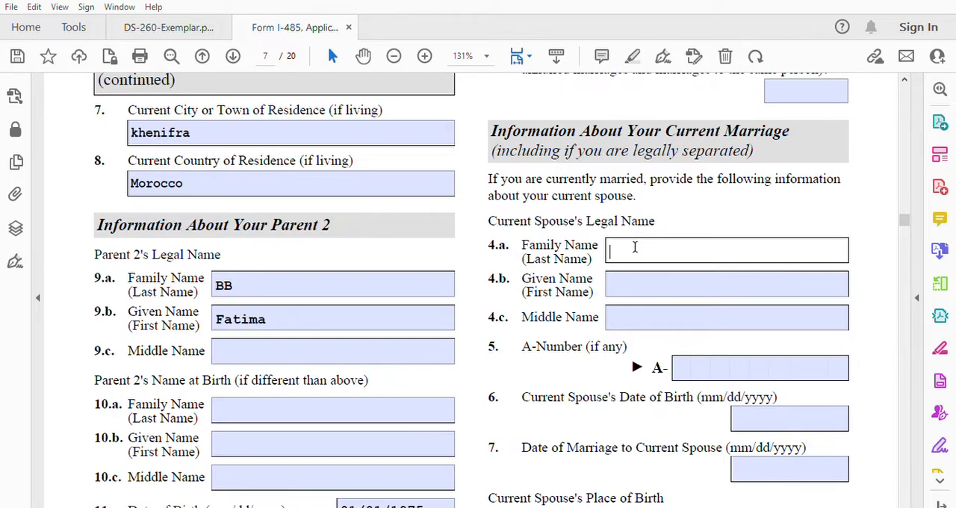
type("cc")
left_click(620, 274)
type("ali")
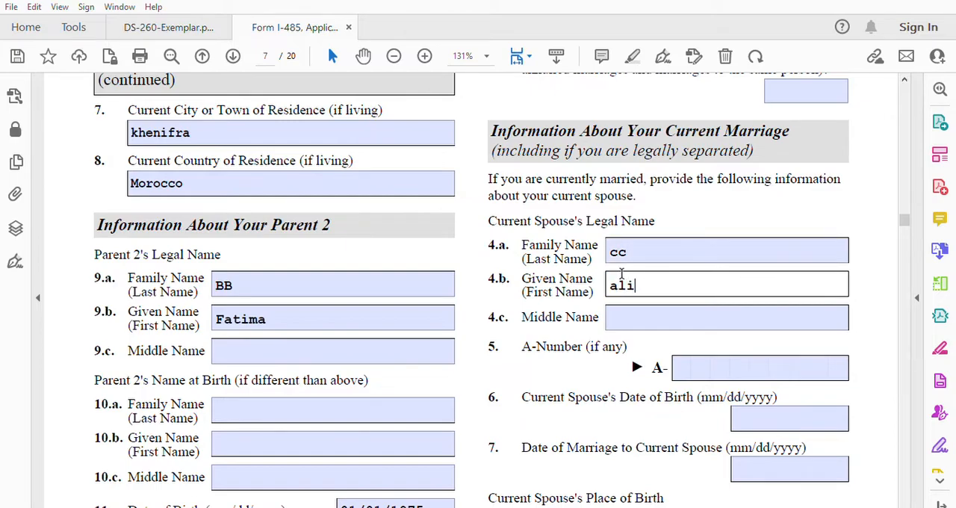
key("BackSpace")
key("BackSpace")
key("BackSpace")
type("Ali")
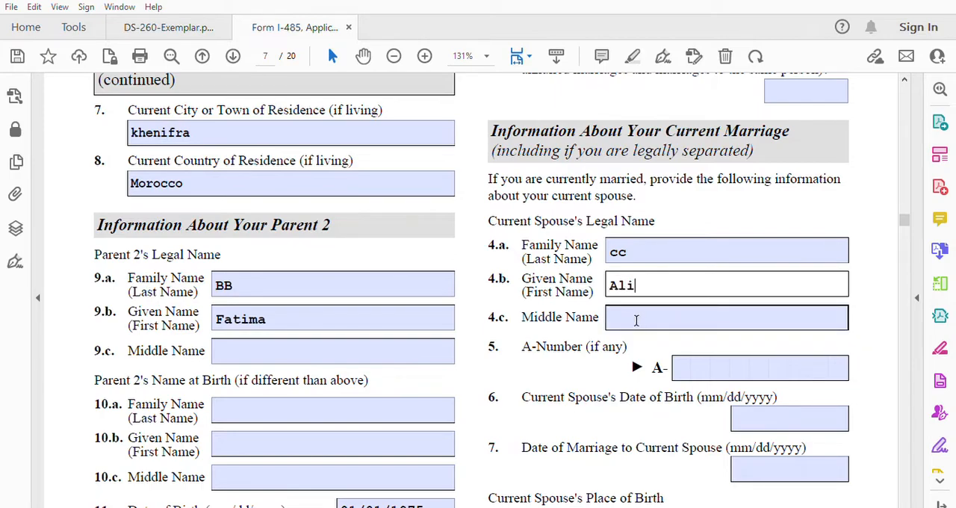
Step: Enter the current spouse's A-Number in item 5 and date of birth in item 6
left_click(685, 364)
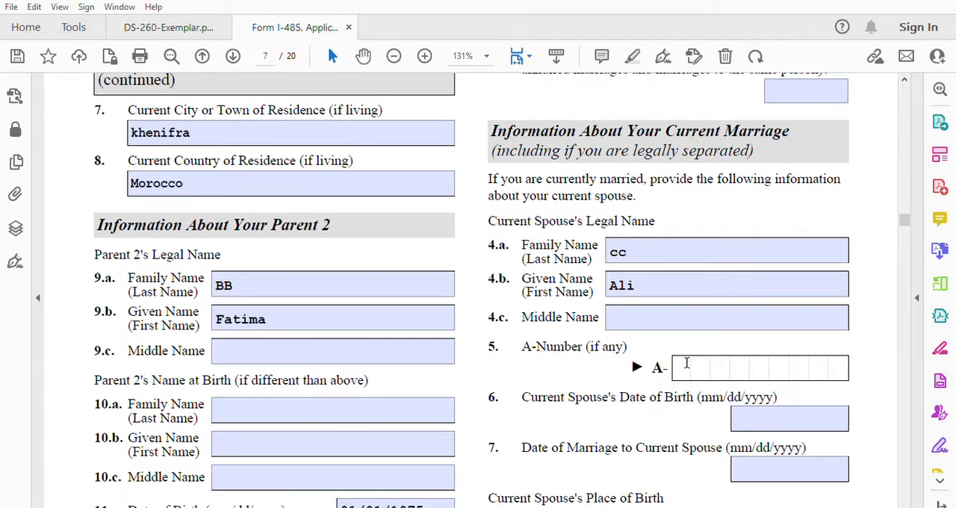
type("666666666")
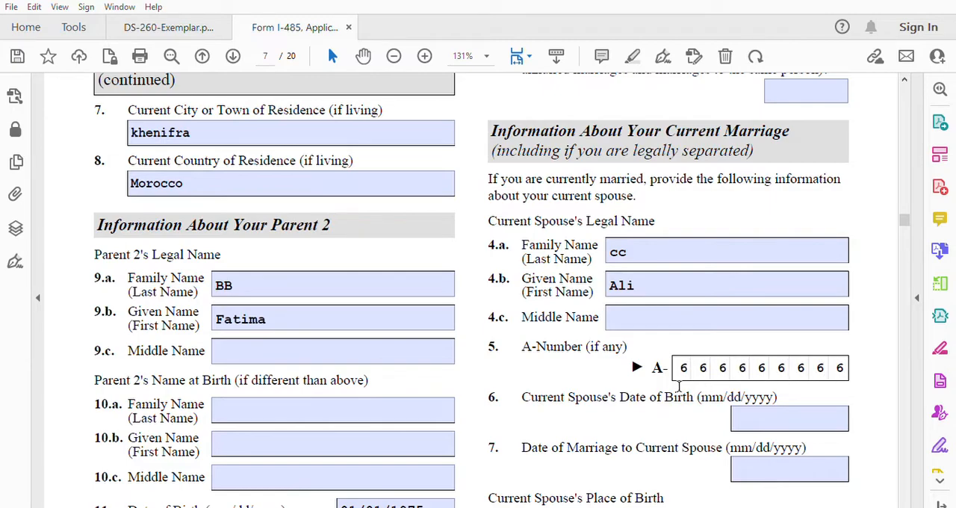
left_click(786, 413)
type("01/01")
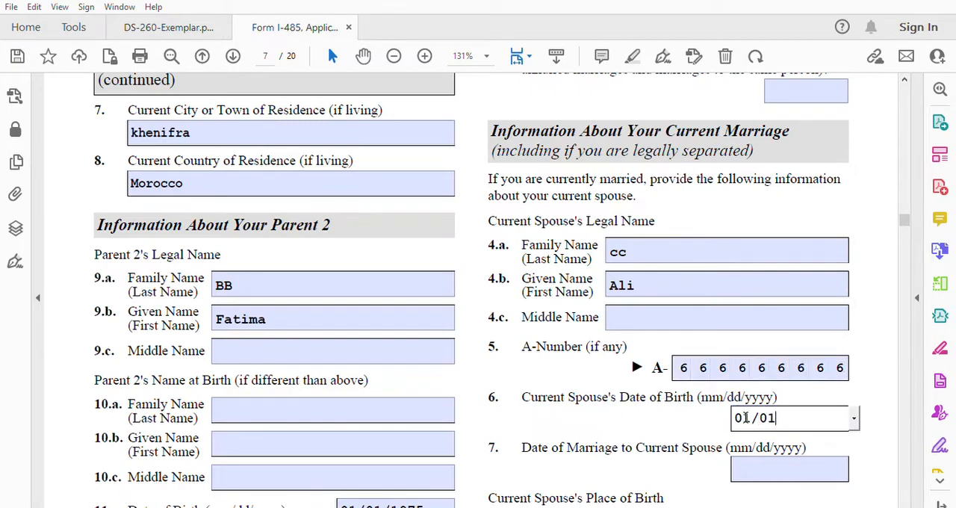
type("/1985")
key("Tab")
Step: Enter 01/01/2023 as the date of marriage to the current spouse in item 7
left_click(748, 460)
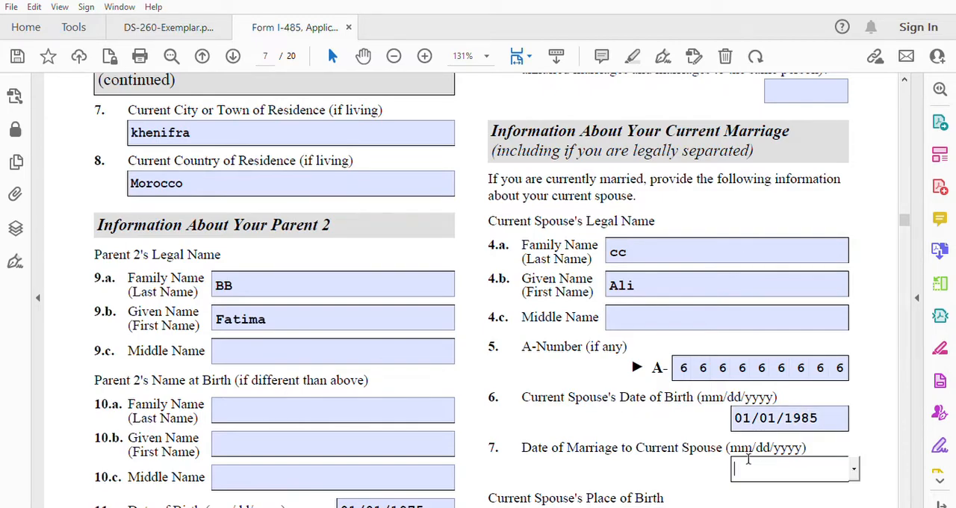
type("01/01/2023")
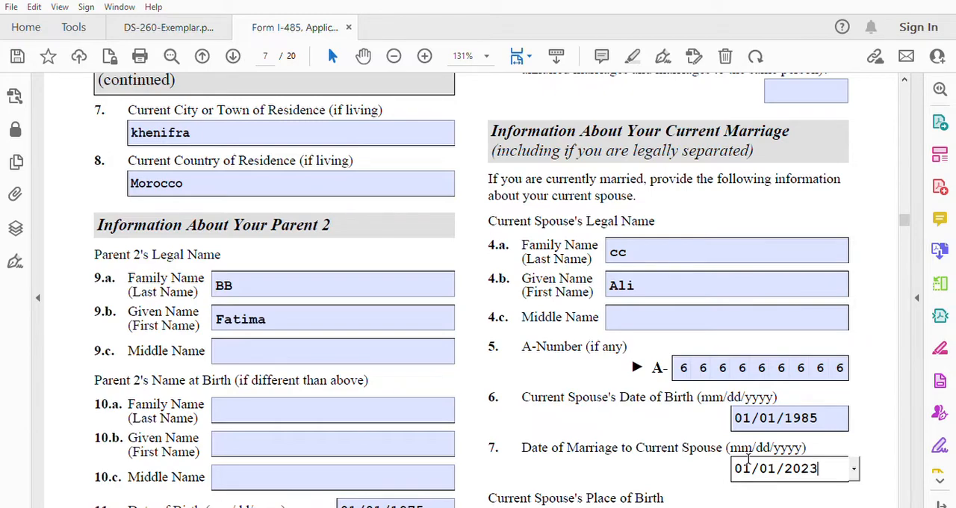
Step: Fill in the current spouse's place of birth in items 8.a to 8.c: city khenifra, province Khenifra, country Morocco
scroll(905, 505, "down", 1)
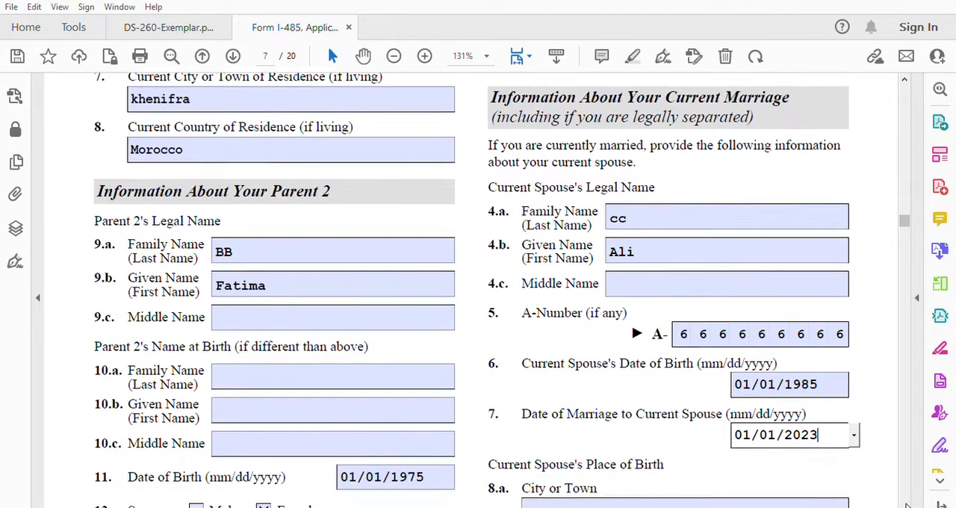
scroll(907, 506, "down", 4)
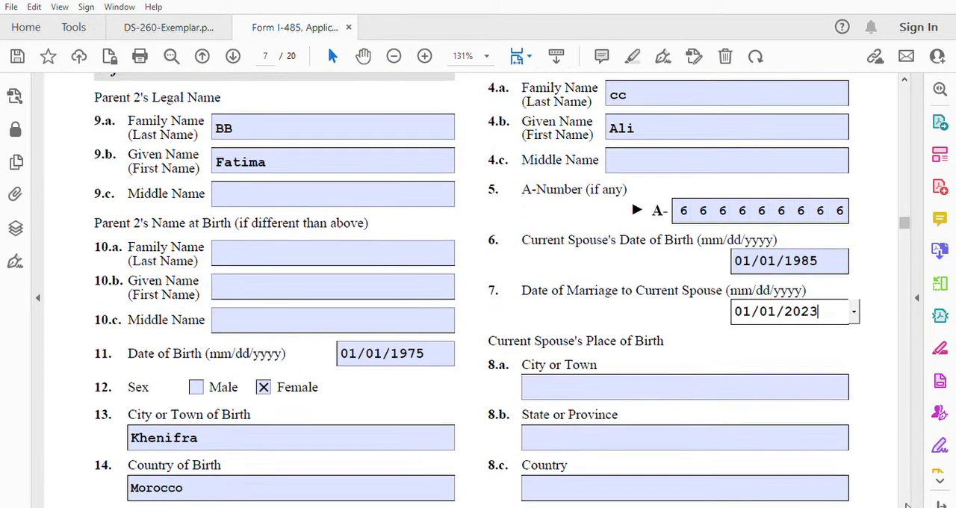
scroll(906, 504, "down", 3)
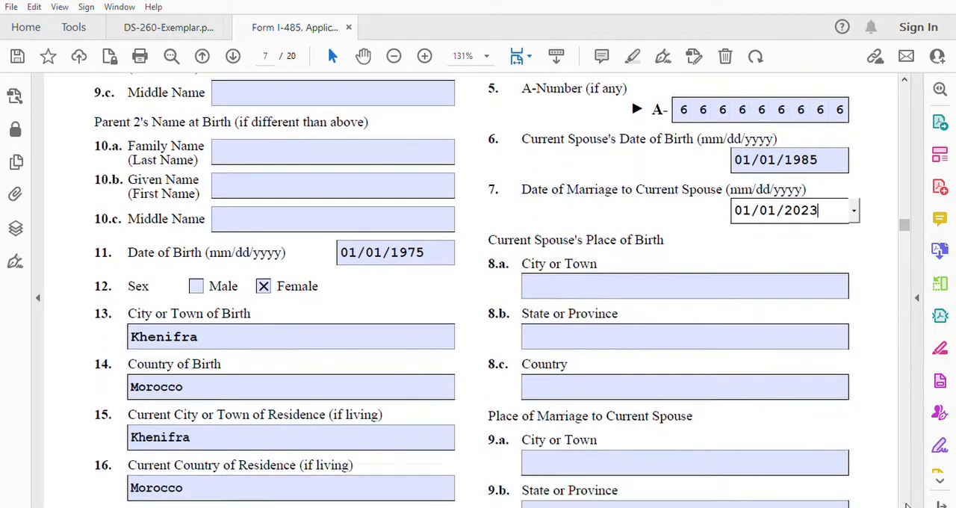
scroll(905, 505, "down", 3)
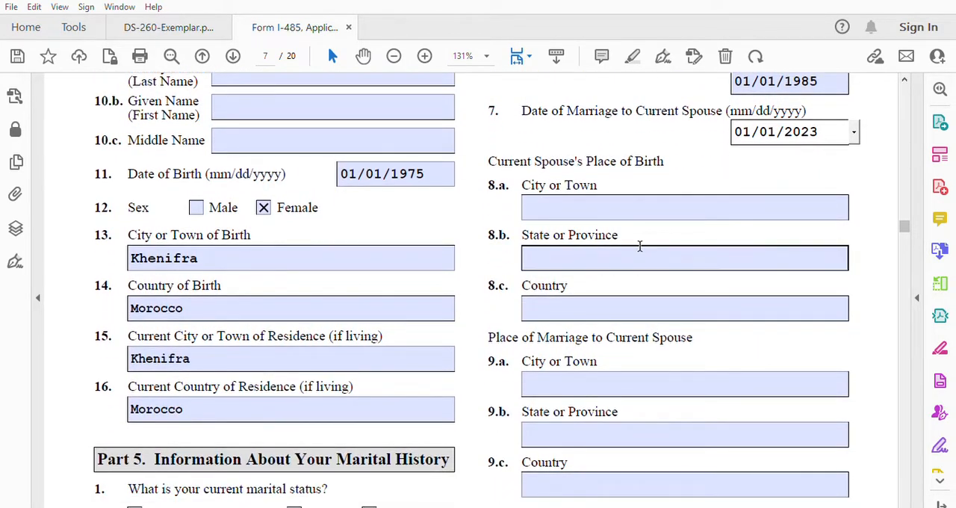
left_click(583, 205)
type("khenifra")
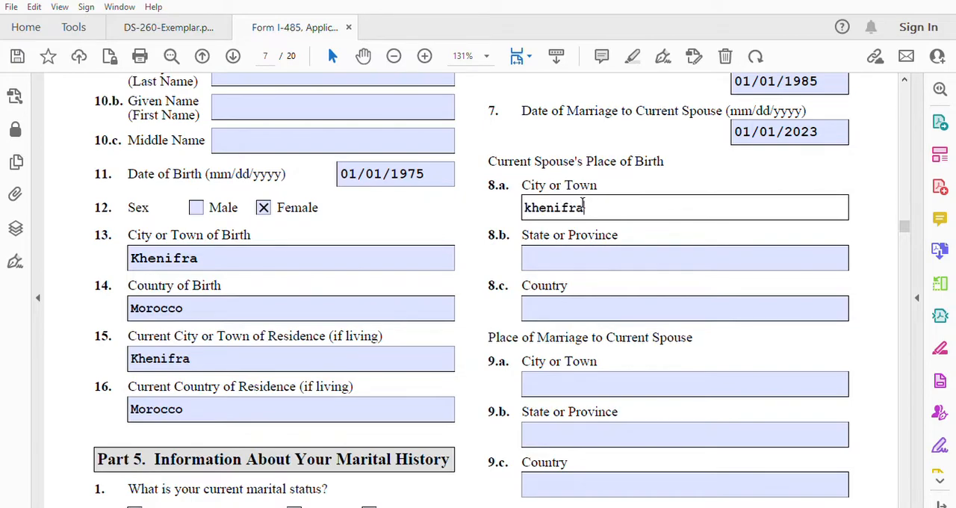
left_click(563, 252)
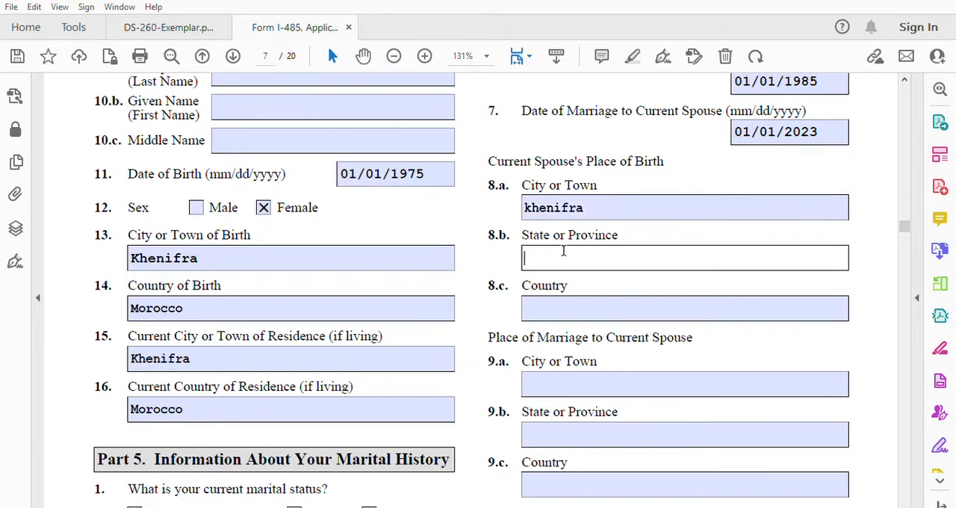
type("Khenifra")
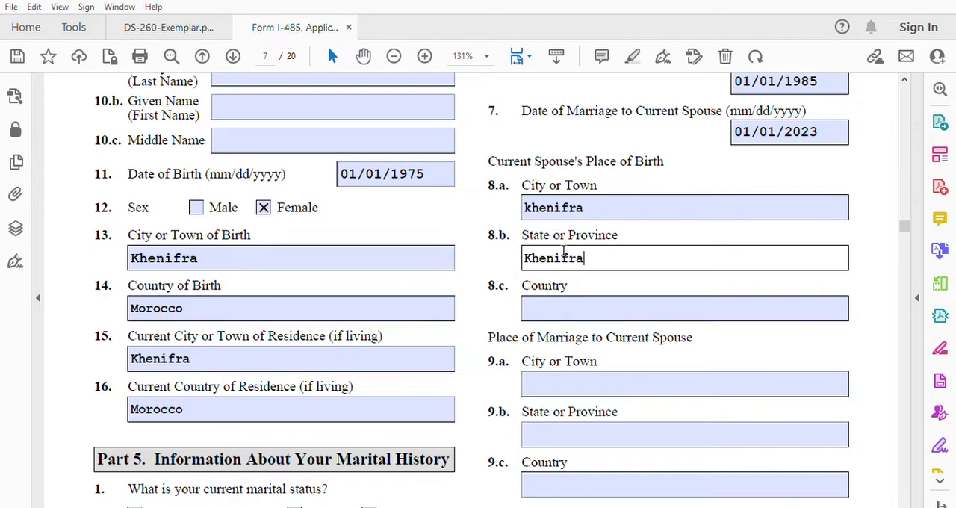
left_click(533, 302)
type("Morocco")
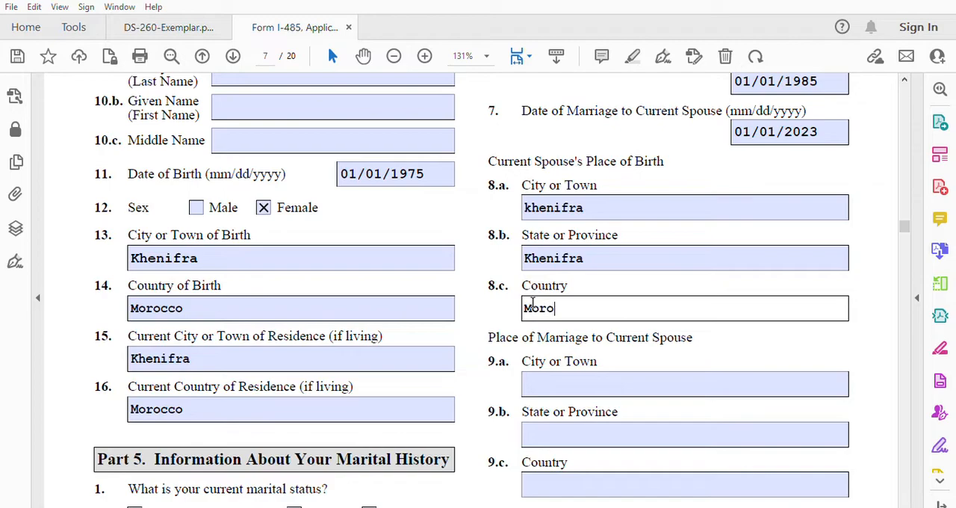
Step: Fill in the place of marriage in items 9.a to 9.c: city Indianapolis, state Indiana, country USA
left_click(559, 380)
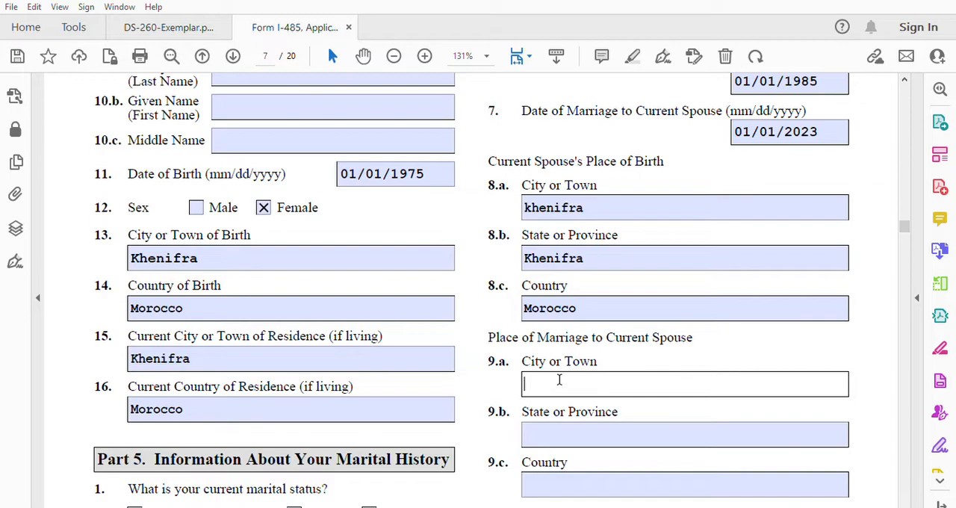
type("Indianapolis")
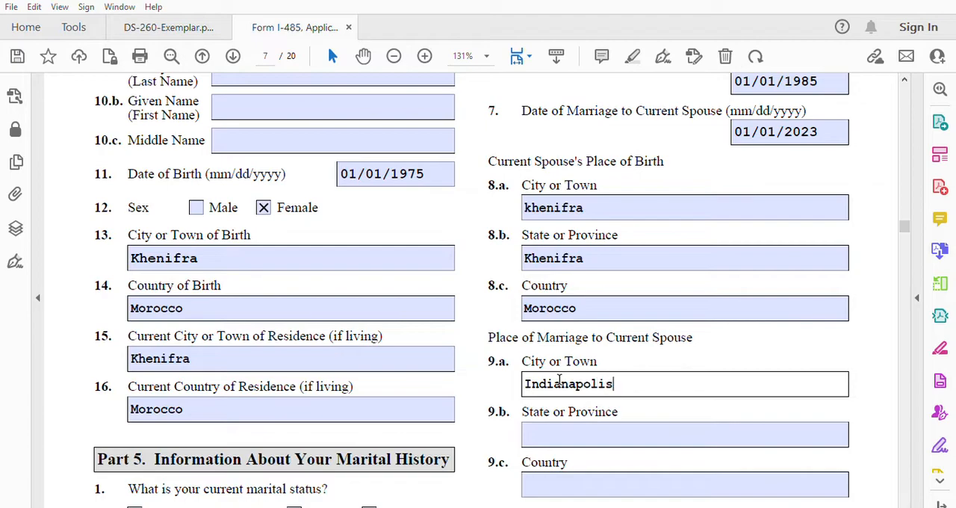
left_click(564, 429)
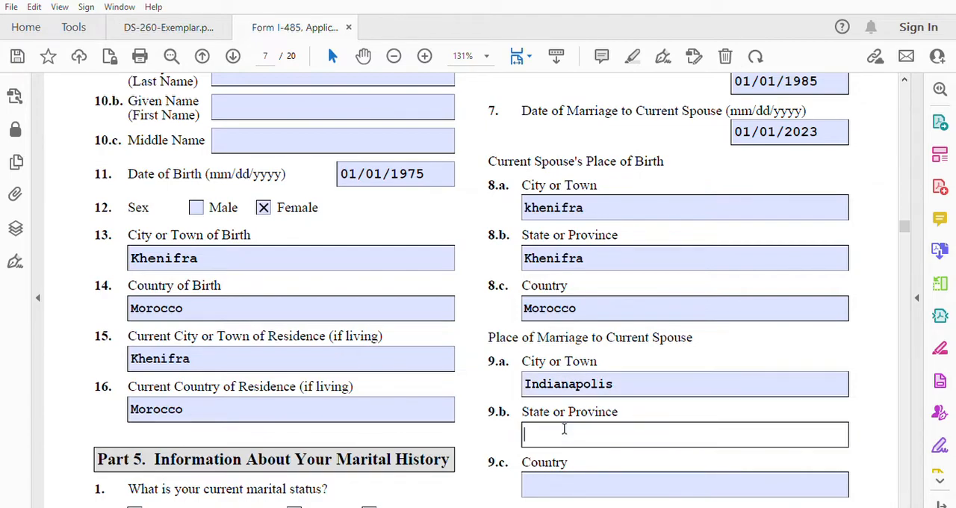
type("Indiana")
left_click(541, 482)
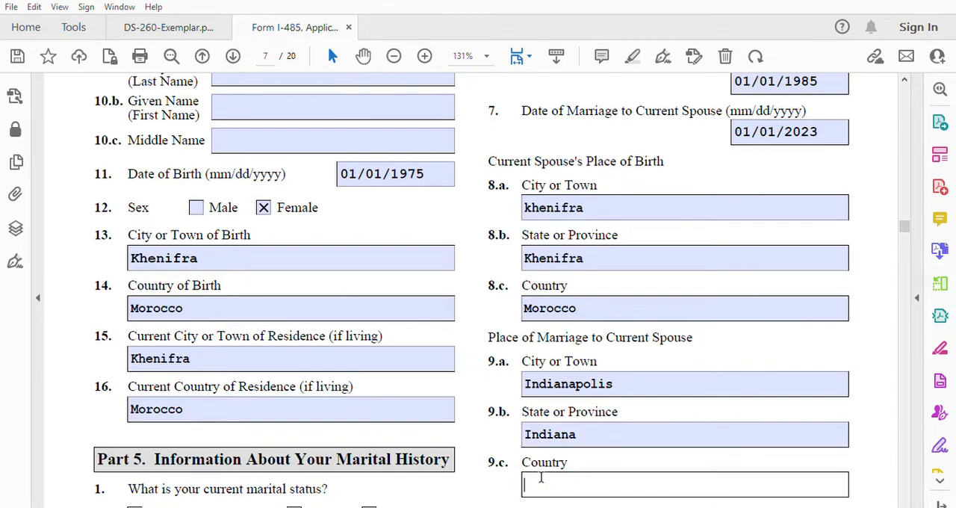
type("USA")
Step: Answer No to item 10 about the current spouse applying too, and continue to page 8 of the form
left_click(903, 504)
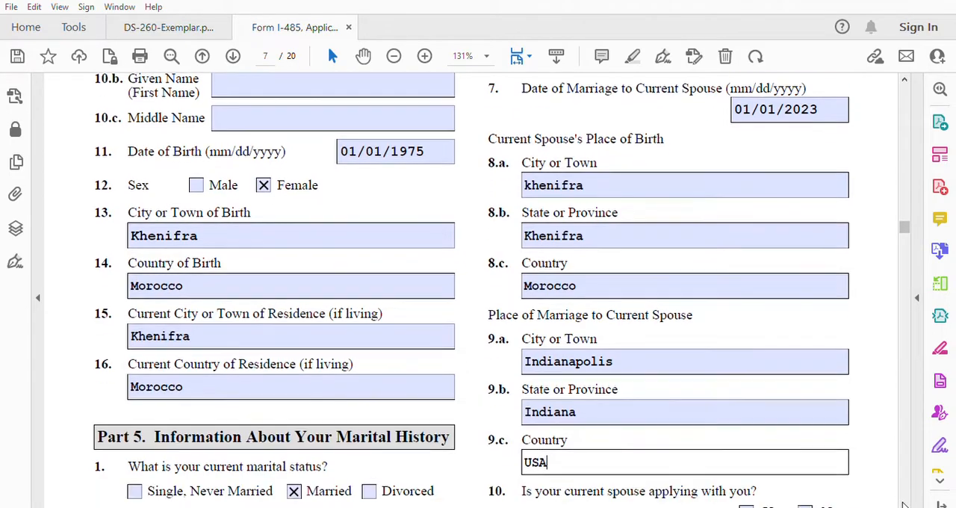
left_click(903, 503)
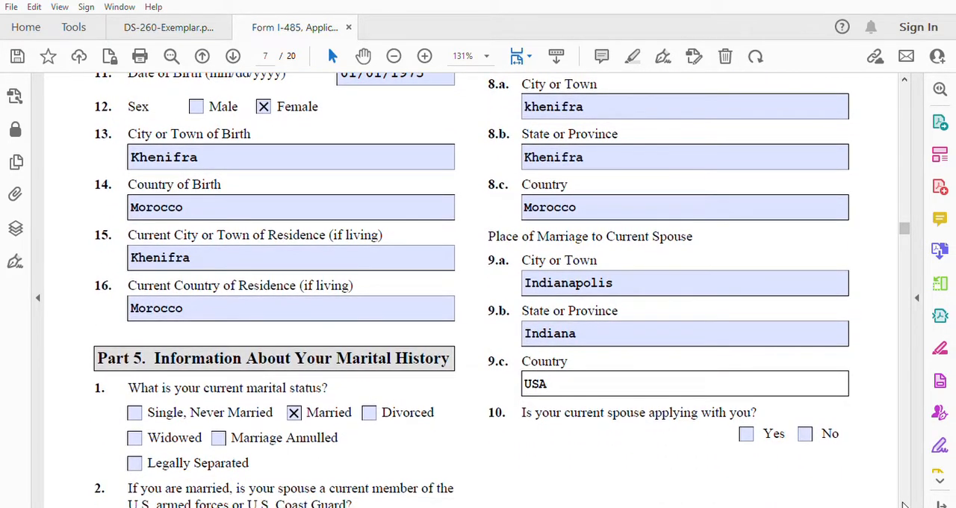
left_click(806, 432)
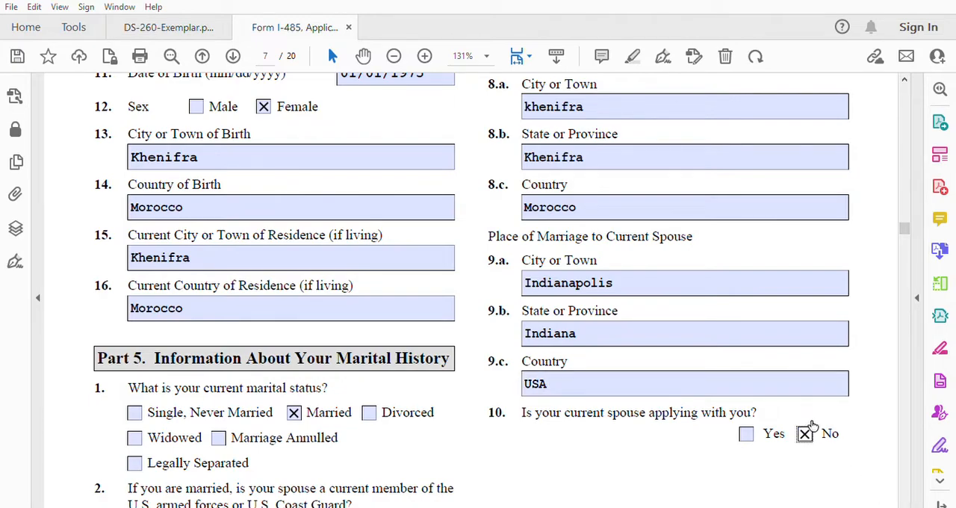
left_click(904, 504)
left_click(904, 504)
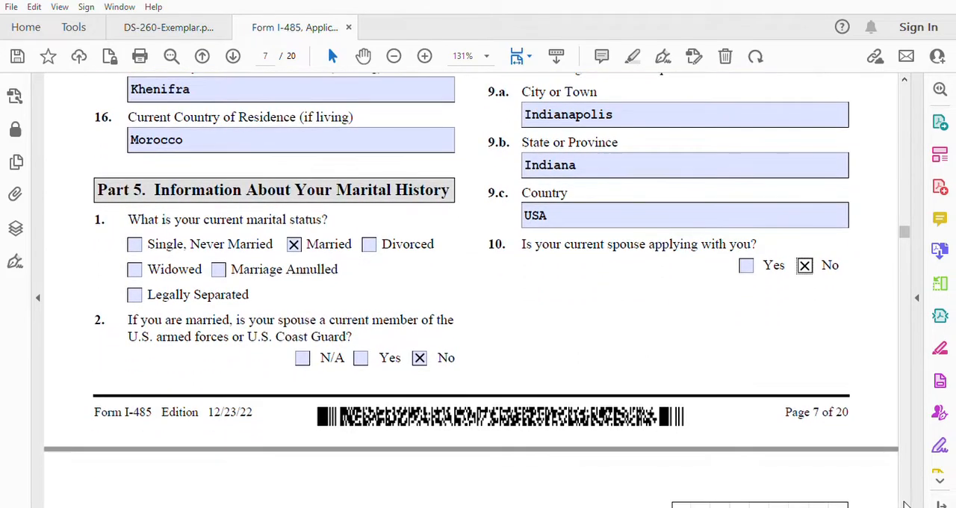
left_click(904, 504)
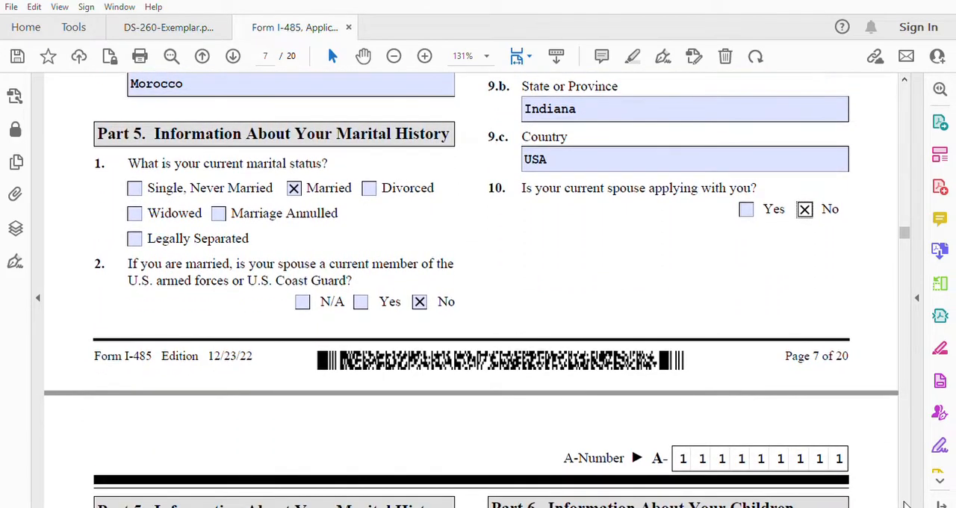
left_click(904, 504)
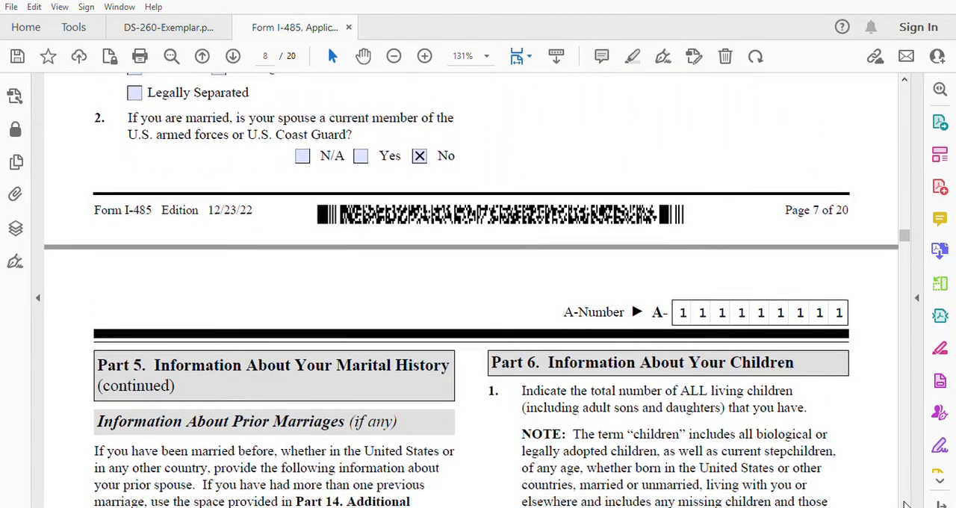
Step: Review the prior marriages section in Part 5 and the entries for children 1 to 3 in Part 6
left_click(905, 504)
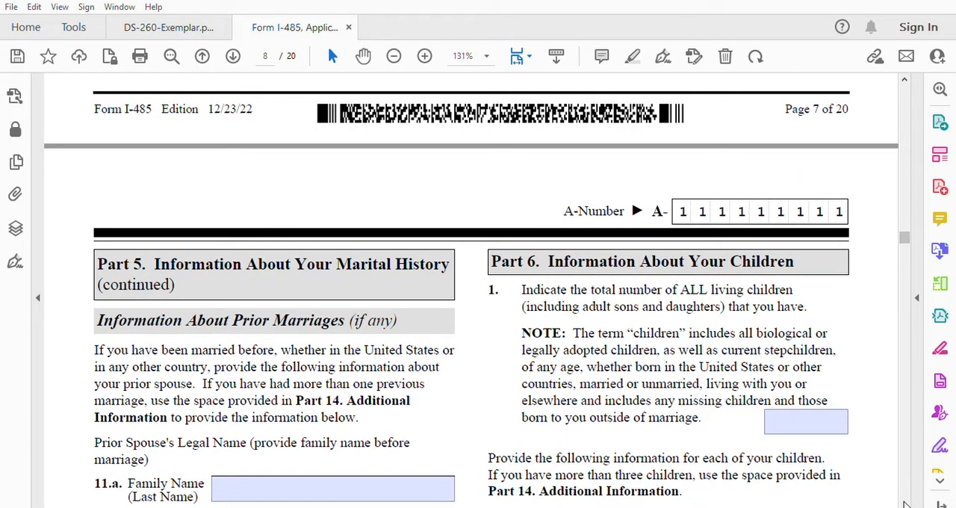
left_click(904, 504)
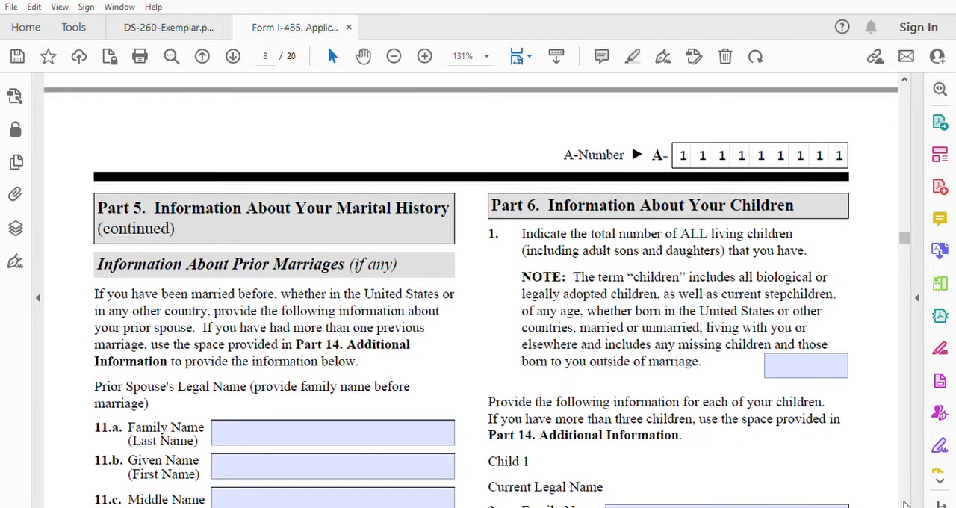
left_click(904, 504)
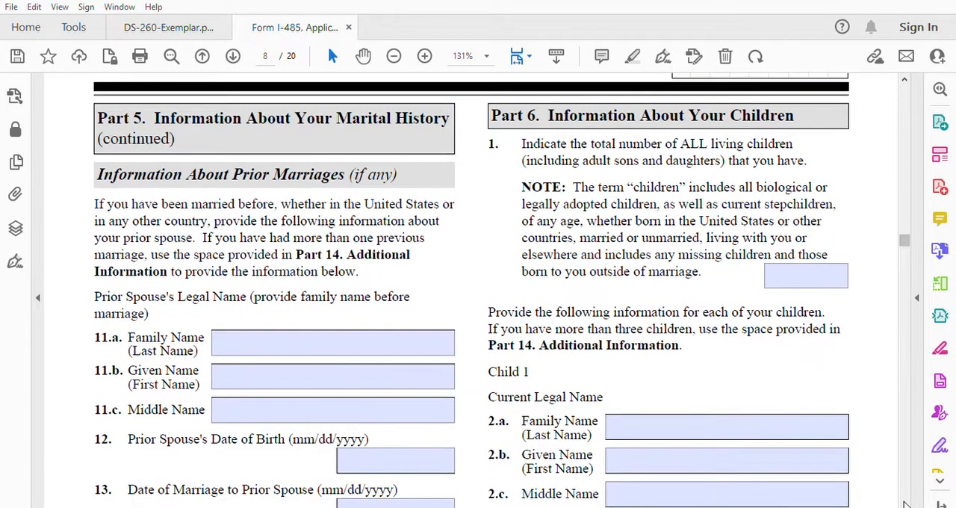
left_click(905, 504)
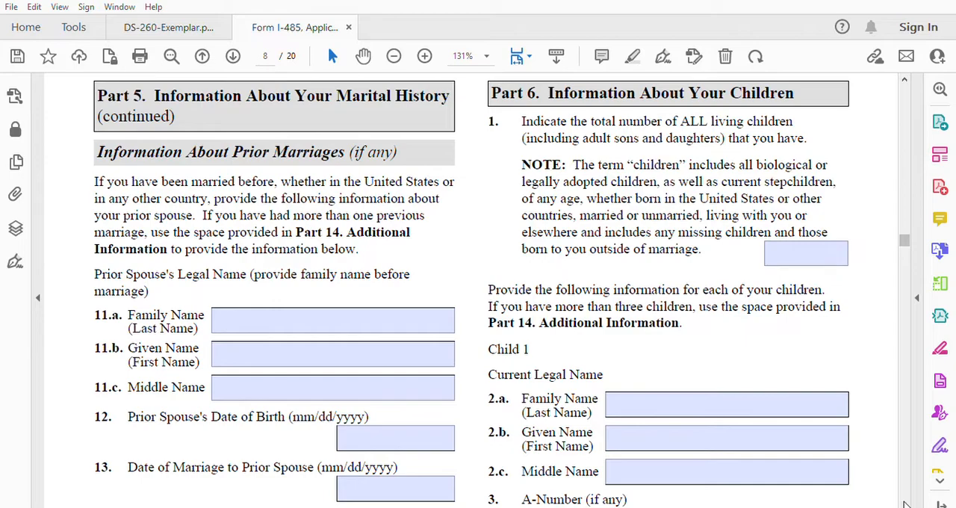
left_click(904, 502)
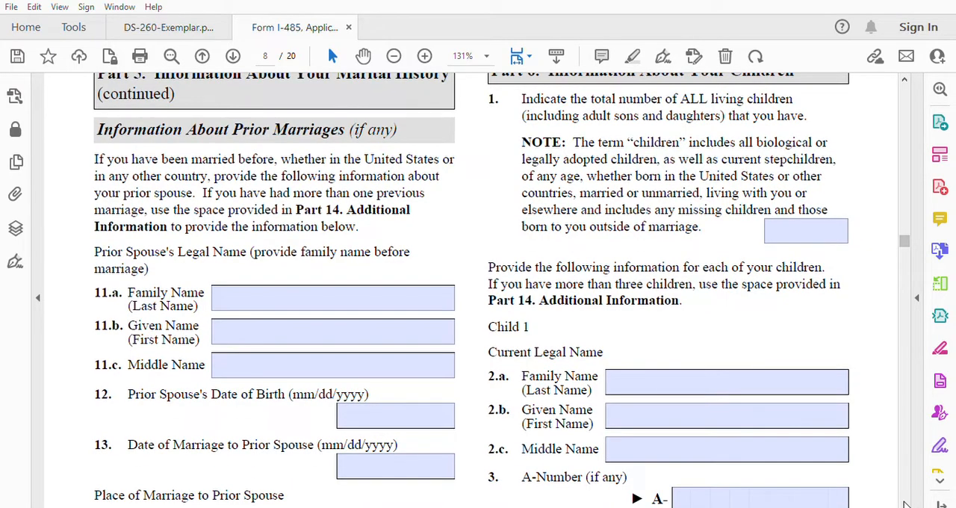
left_click(905, 502)
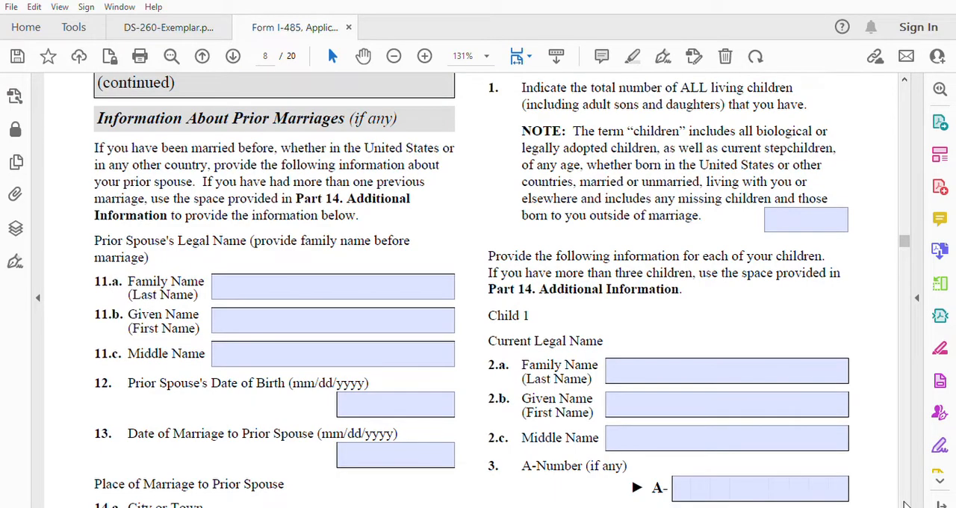
left_click(904, 502)
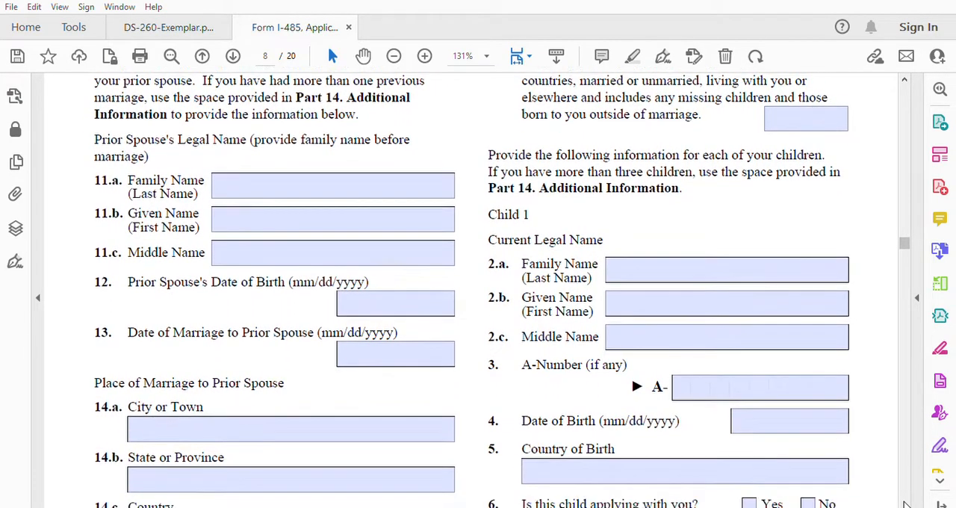
left_click(904, 502)
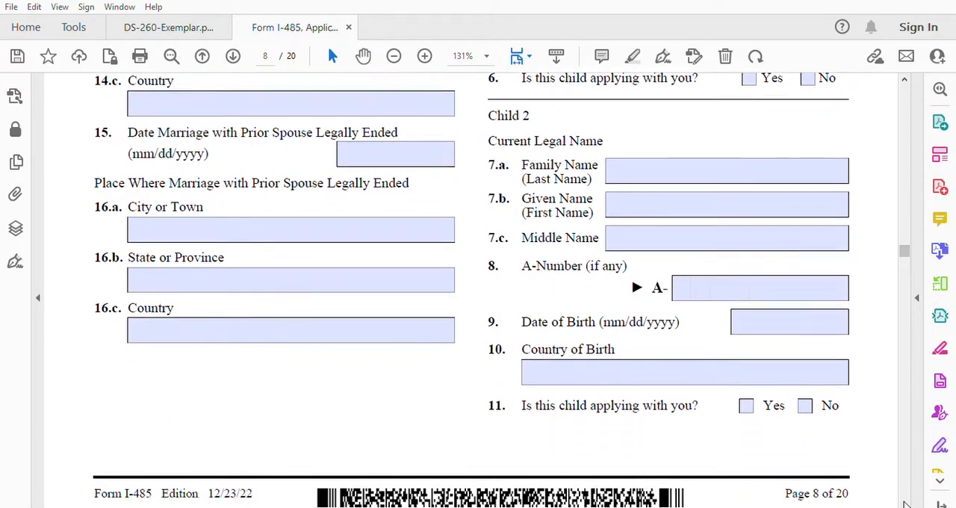
left_click(905, 503)
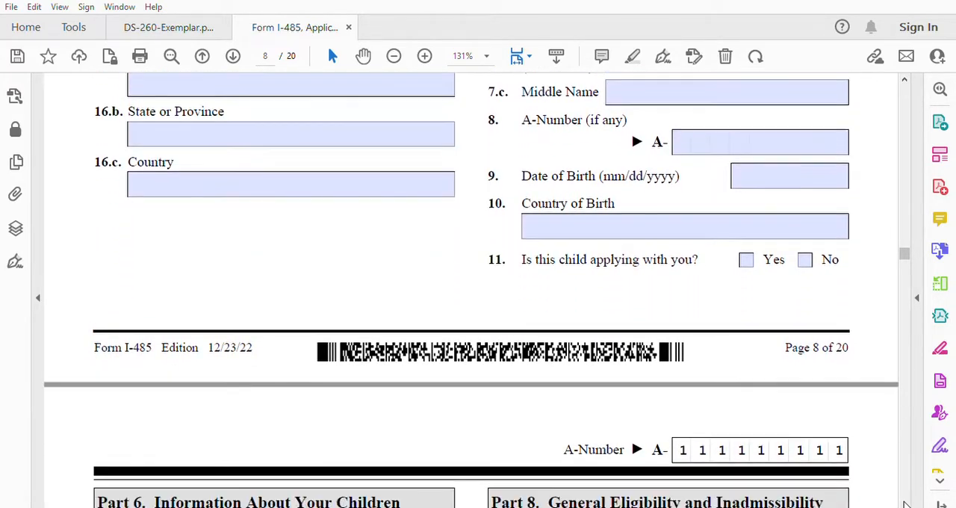
left_click(905, 503)
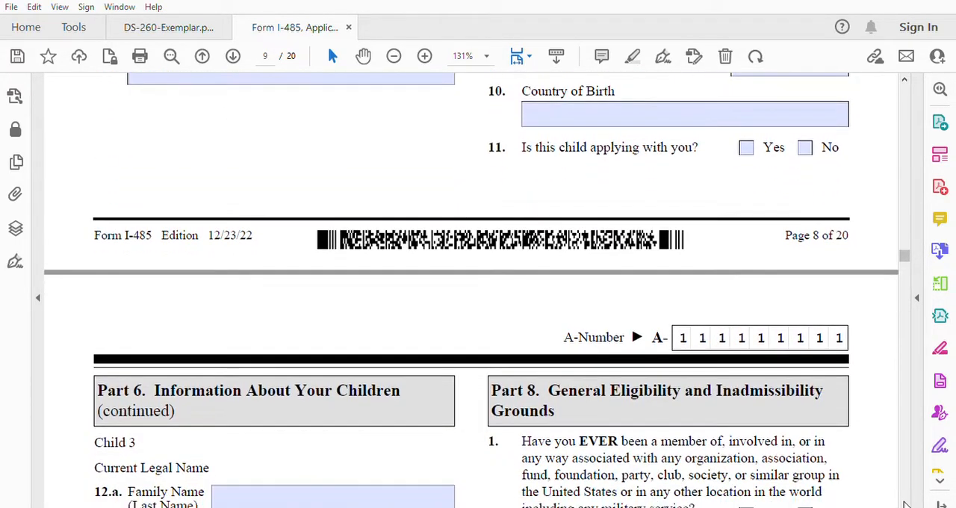
left_click(904, 503)
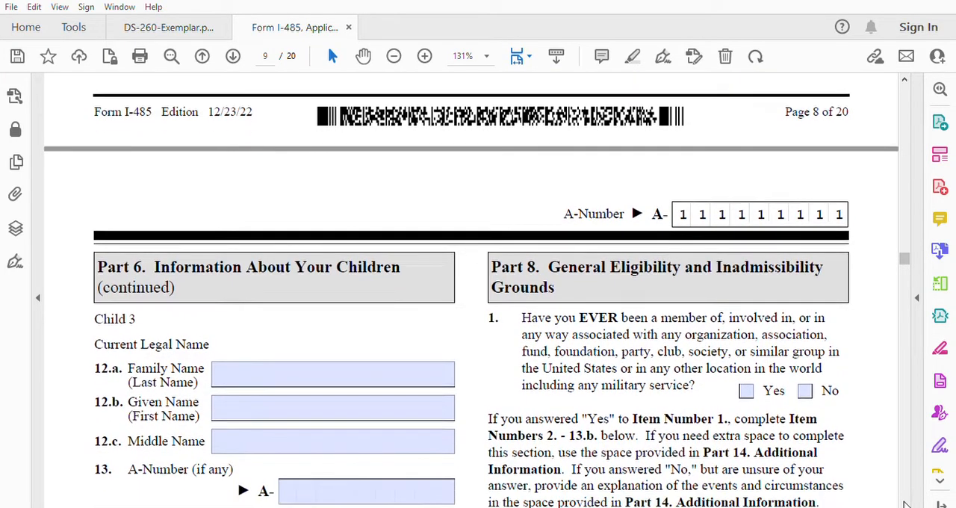
left_click(904, 503)
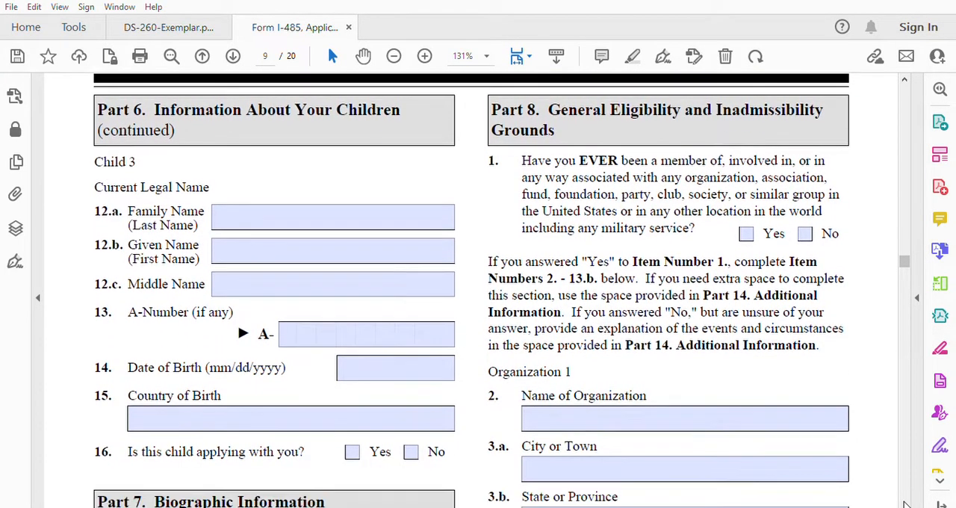
left_click(905, 503)
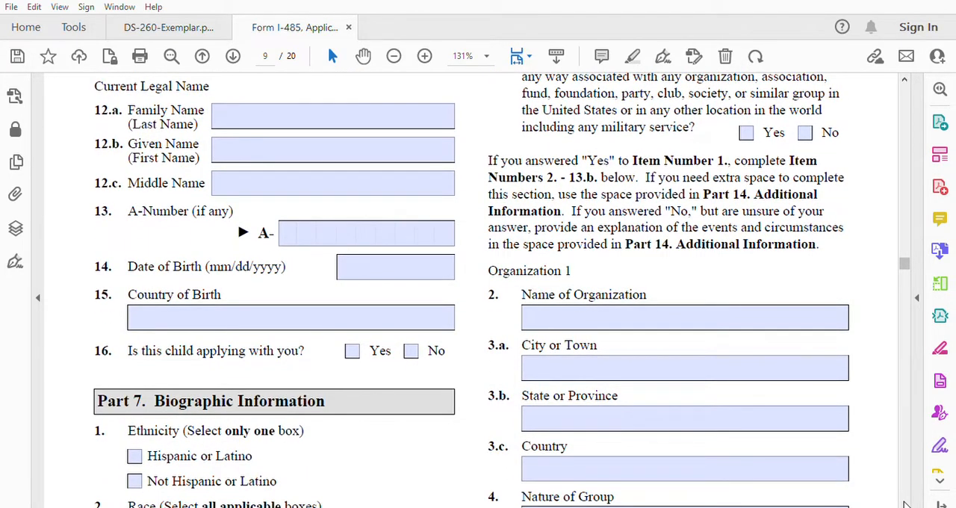
left_click(904, 502)
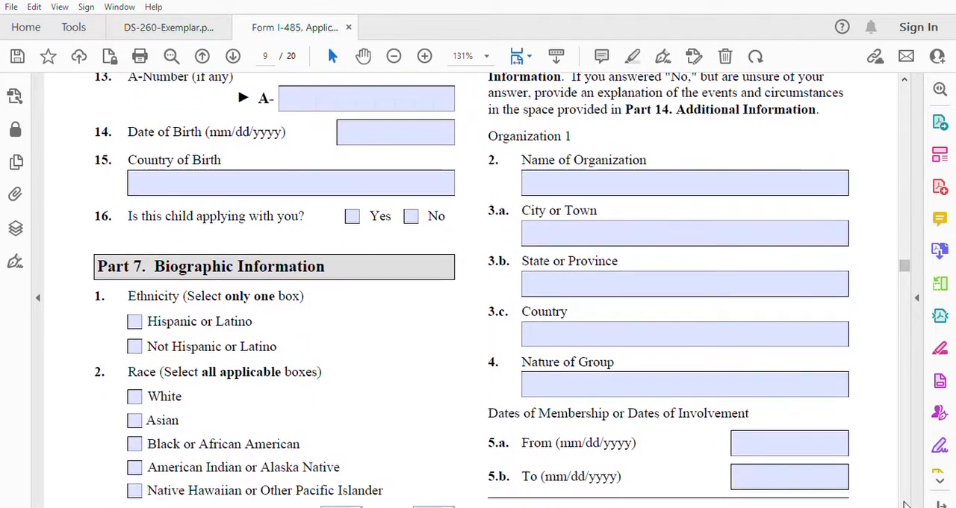
Step: In Part 7, mark the ethnicity as Not Hispanic or Latino and the race as White
left_click(904, 503)
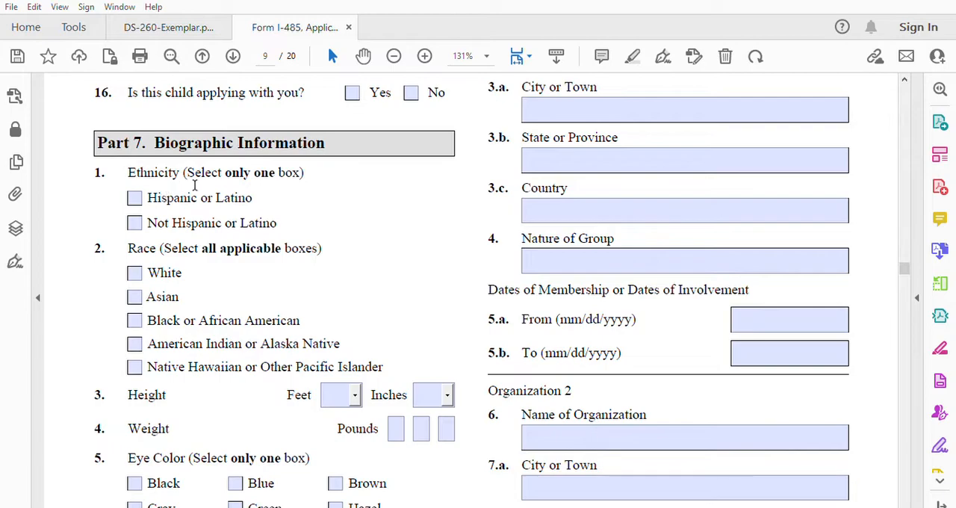
left_click(141, 216)
left_click(137, 272)
Step: Enter a height of 5 feet 8 inches and a weight of 175 pounds in items 3 and 4 of Part 7
left_click(333, 394)
type("5")
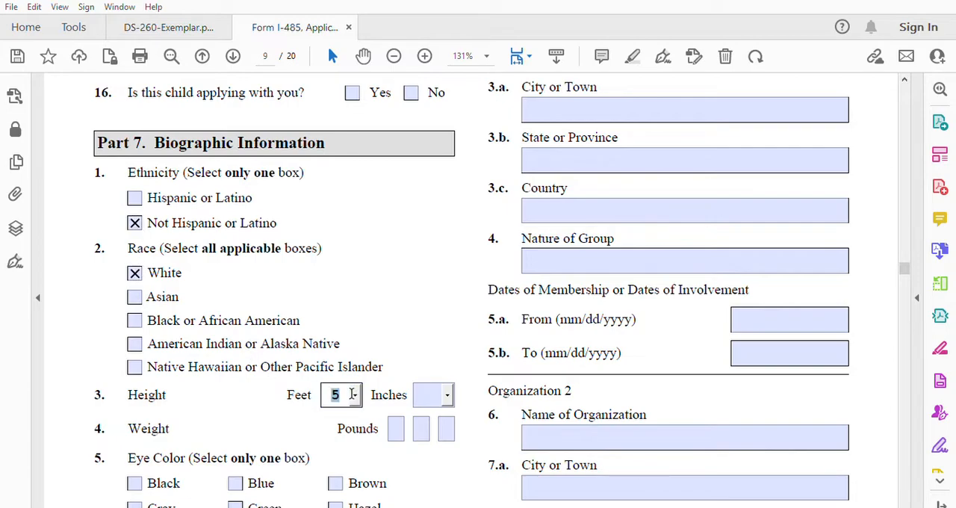
left_click(425, 394)
type("8")
left_click(397, 427)
type("1")
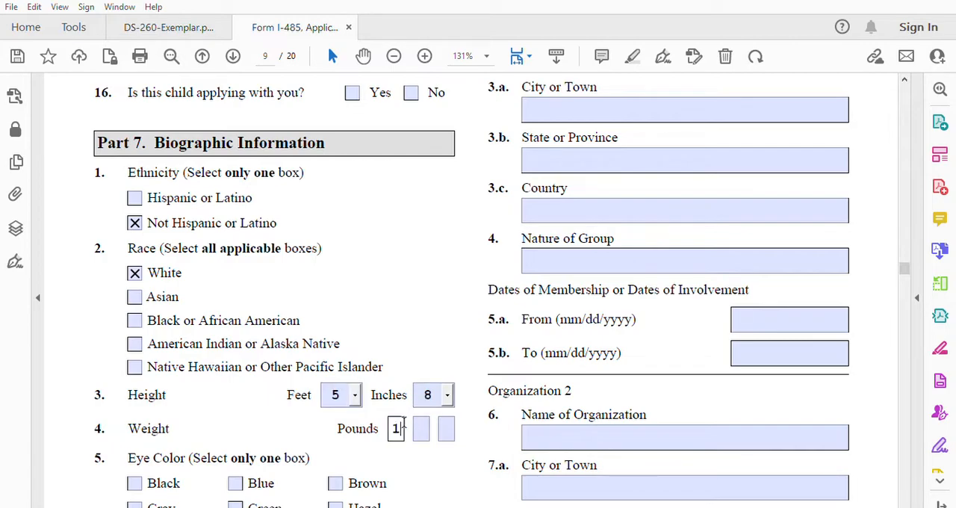
left_click(423, 424)
type("7")
left_click(446, 425)
type("5")
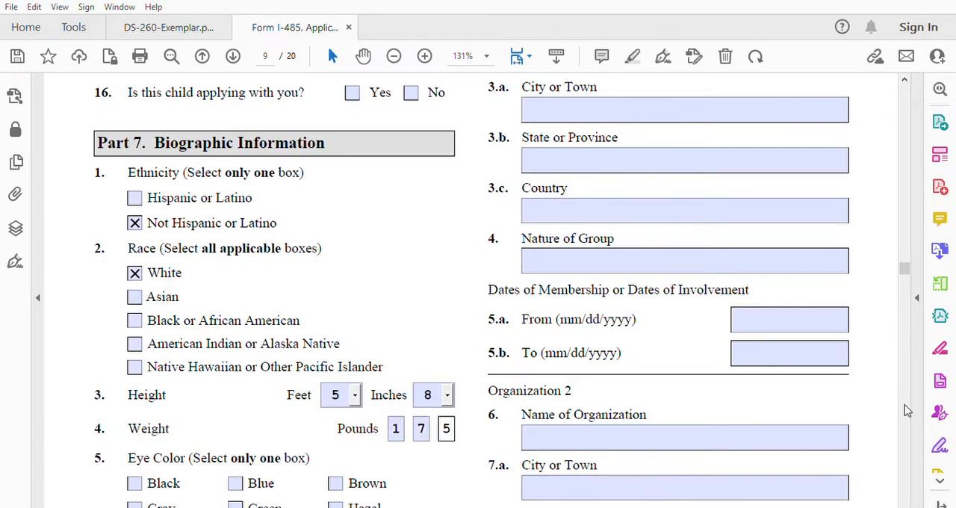
Step: Select Black as the eye color in item 5 and Black as the hair color in item 6, and return to the start of Part 8
left_click(905, 503)
left_click_drag(905, 504, 905, 504)
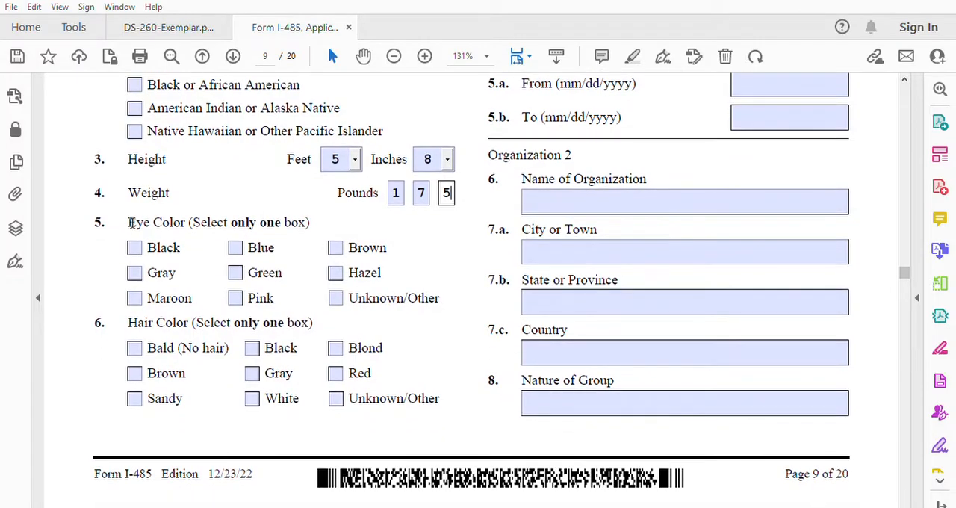
left_click(136, 247)
left_click(254, 346)
left_click_drag(904, 74, 904, 75)
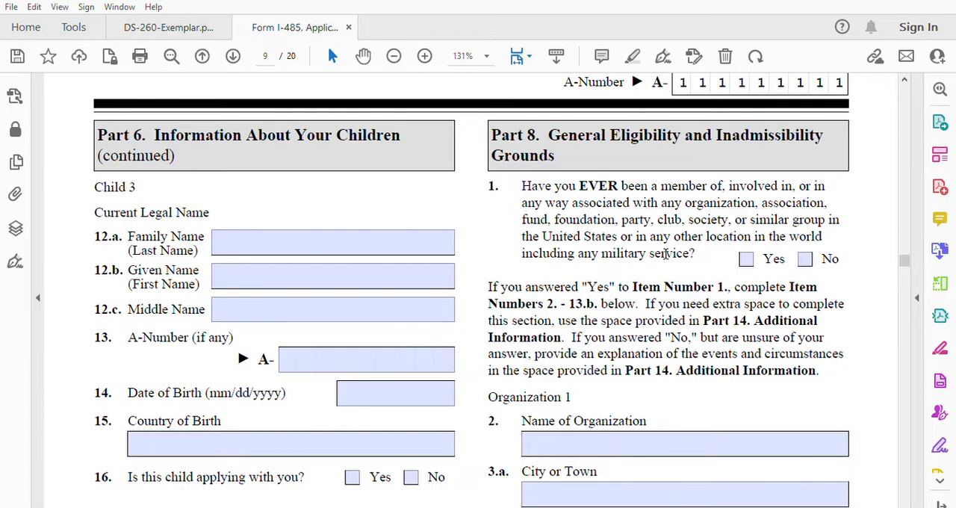
Step: Answer No to Part 8 item 1 on organization membership and skip the organization entries in items 2 to 13.b
left_click(804, 259)
scroll(907, 506, "down", 3)
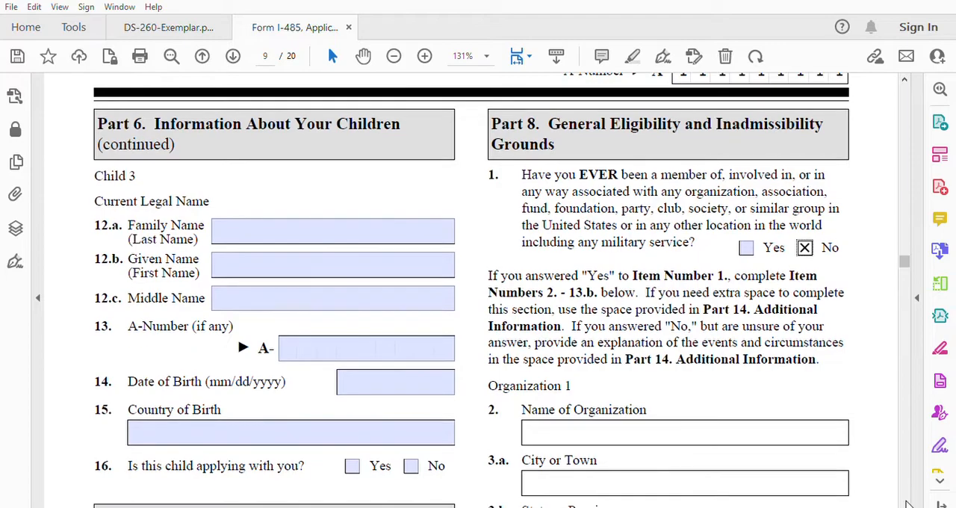
scroll(907, 505, "down", 3)
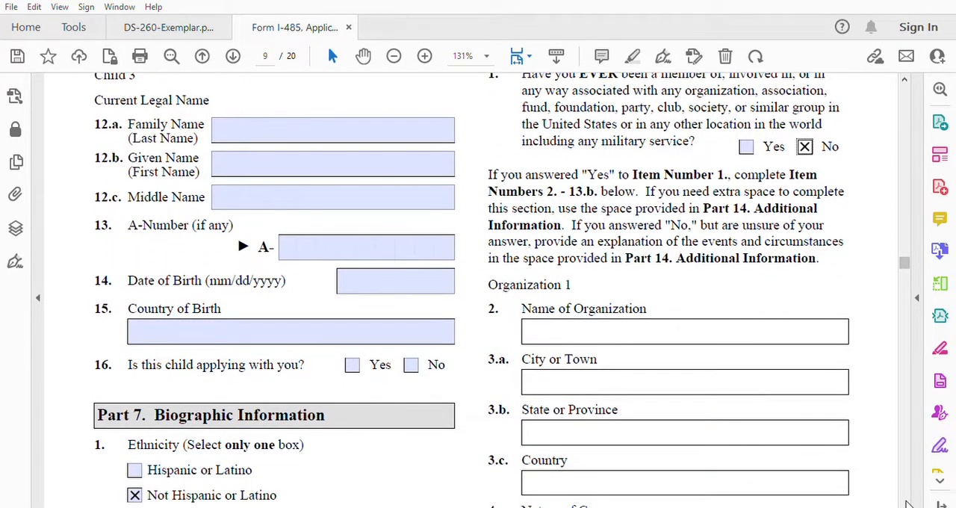
scroll(908, 505, "down", 4)
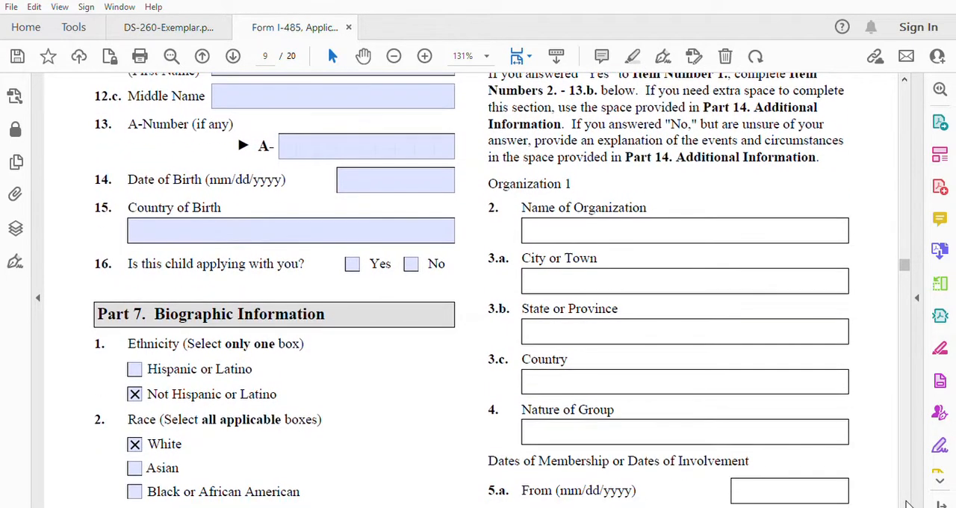
scroll(907, 505, "down", 5)
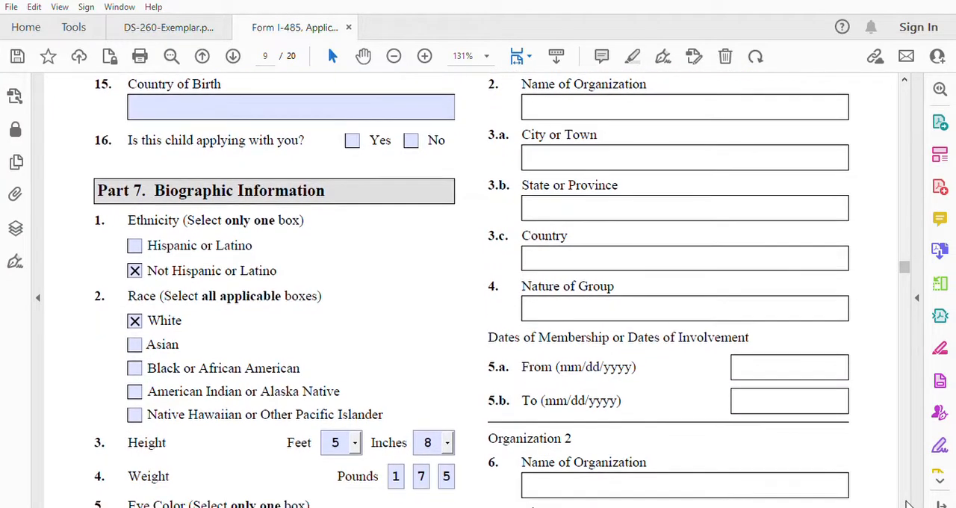
scroll(908, 505, "down", 2)
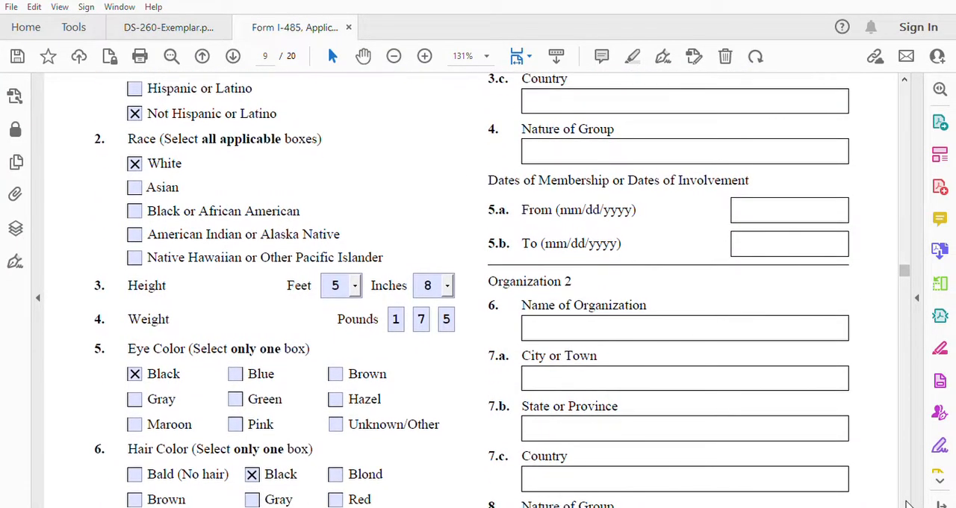
scroll(908, 505, "down", 6)
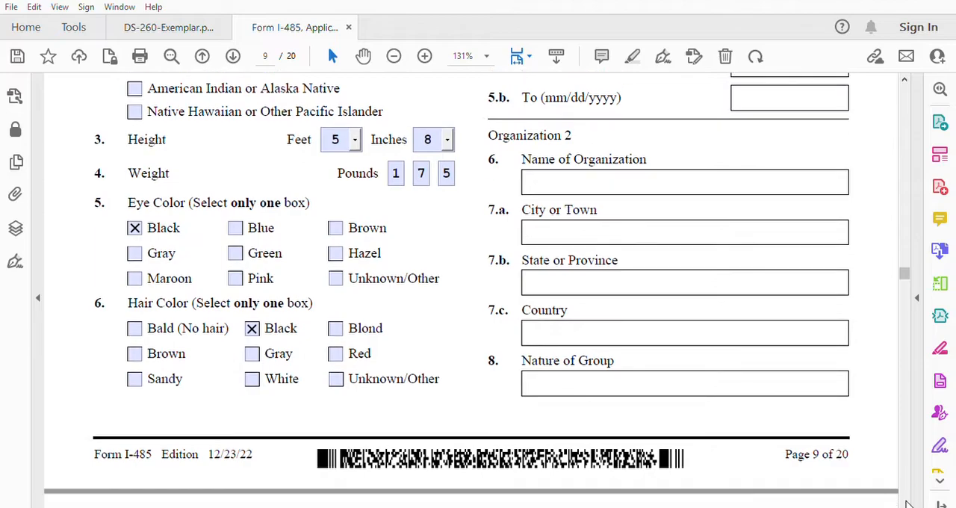
scroll(907, 506, "down", 6)
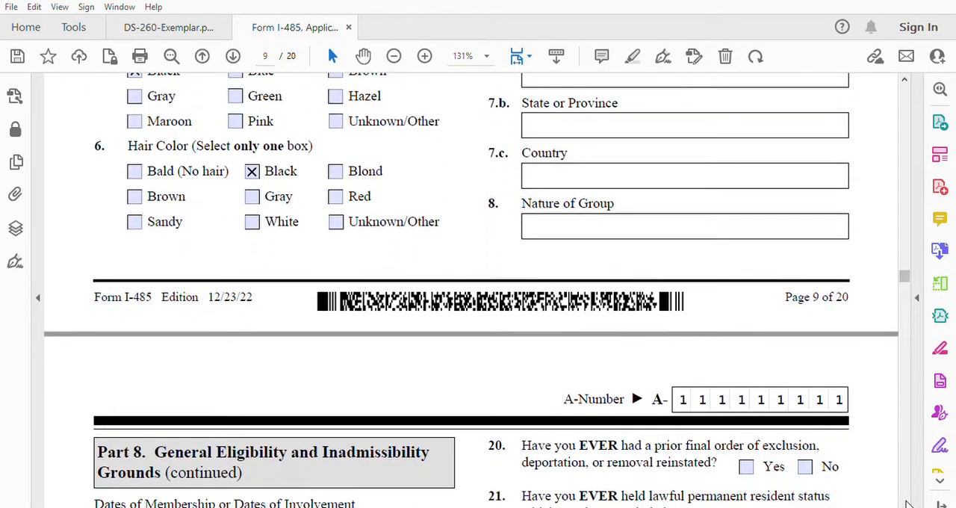
scroll(908, 506, "down", 3)
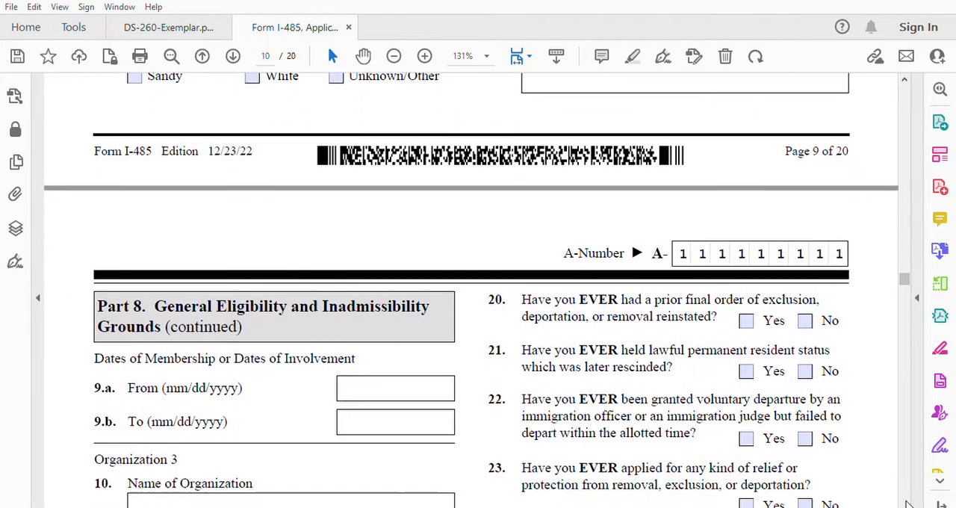
scroll(907, 505, "down", 1)
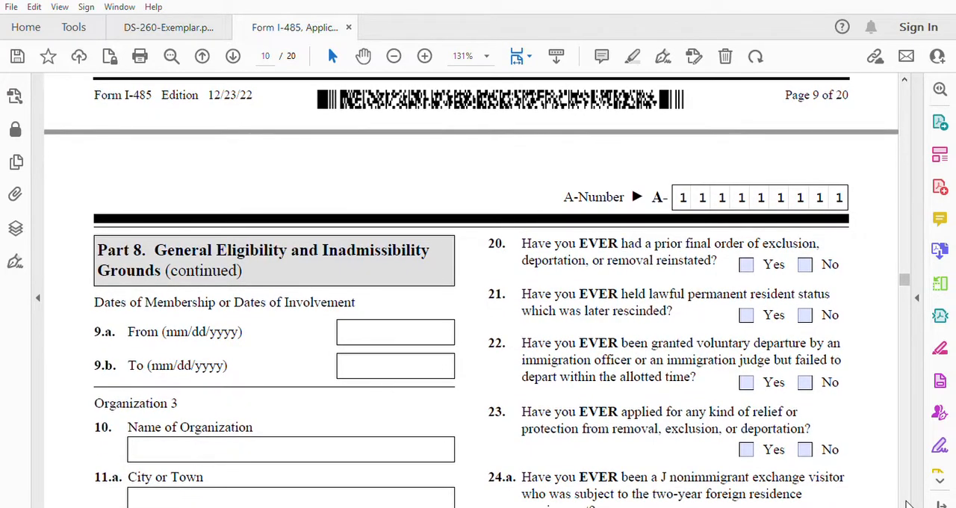
scroll(908, 506, "down", 1)
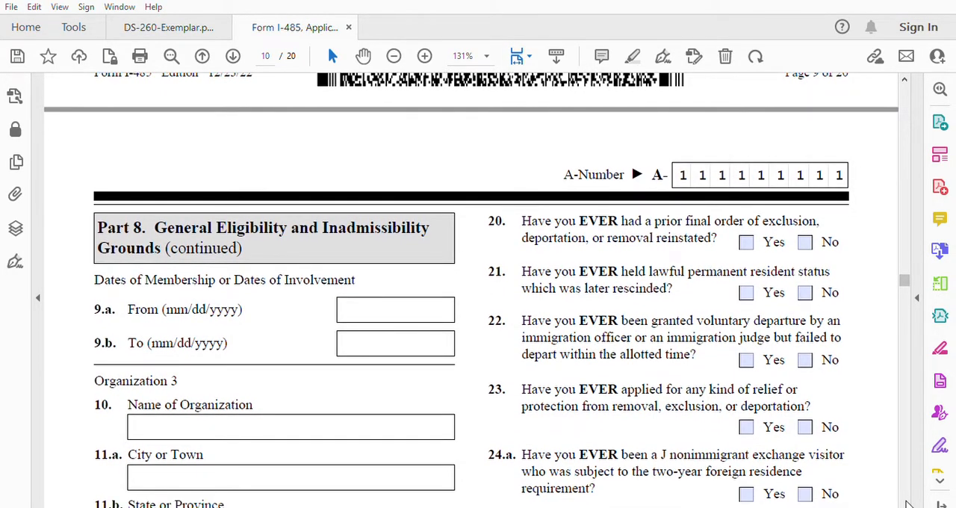
scroll(908, 505, "down", 3)
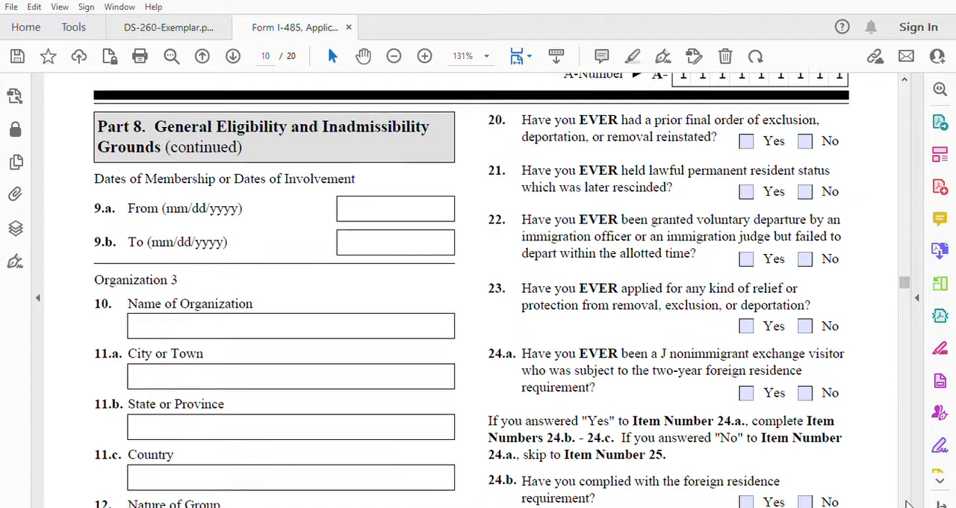
scroll(907, 506, "down", 5)
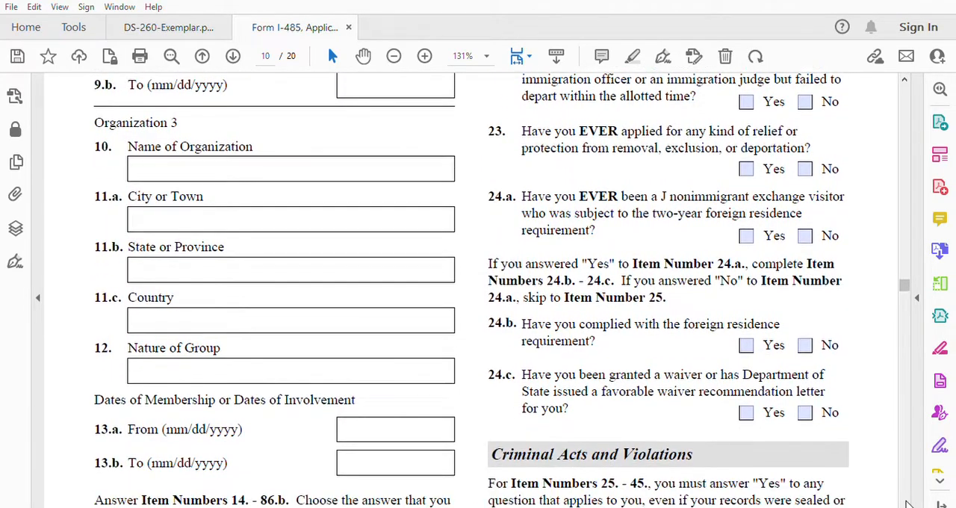
scroll(908, 505, "down", 6)
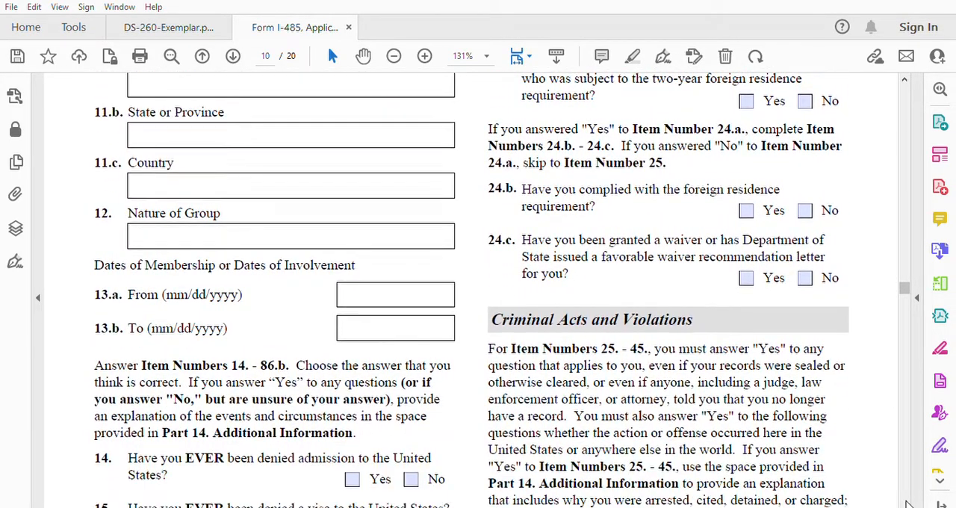
scroll(907, 506, "down", 5)
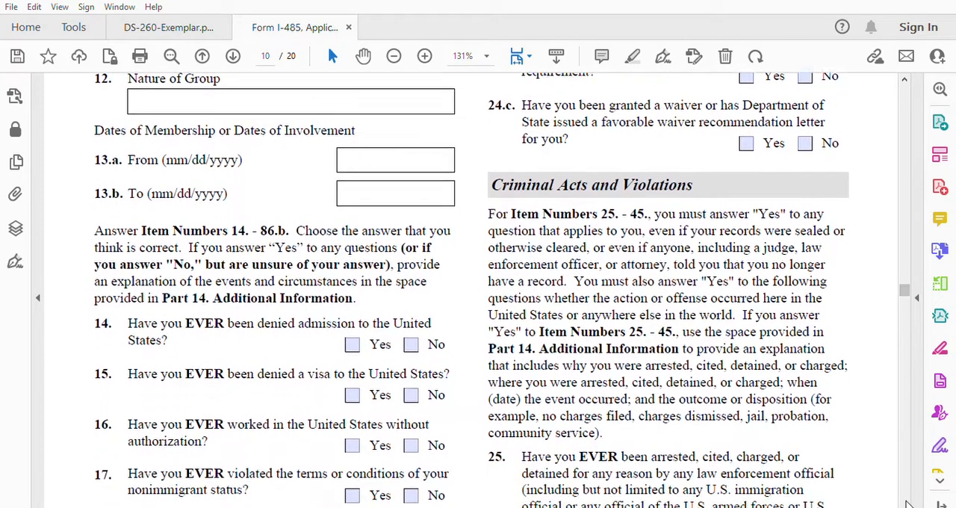
scroll(907, 506, "down", 3)
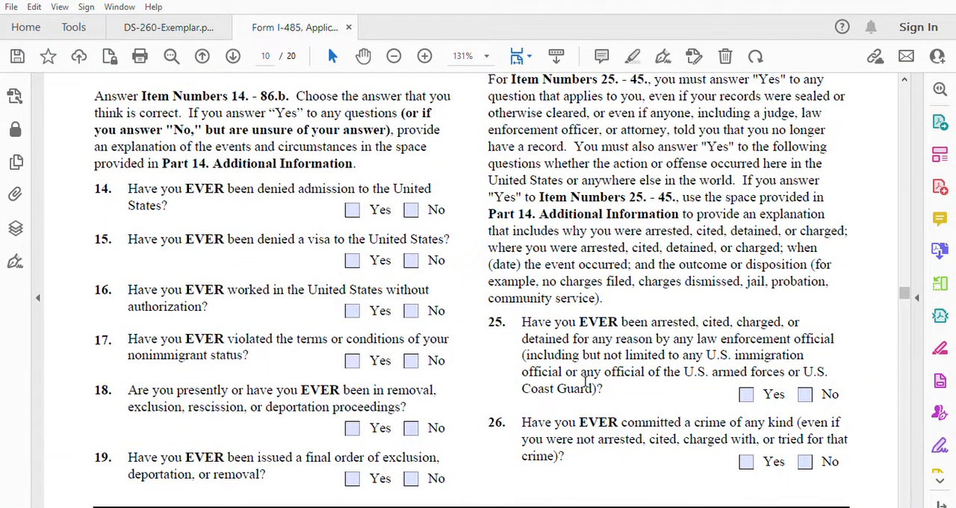
Step: Answer No to items 14 through 19 on denied admission or visa, unauthorized work, status violations, and removal proceedings or orders
left_click(411, 210)
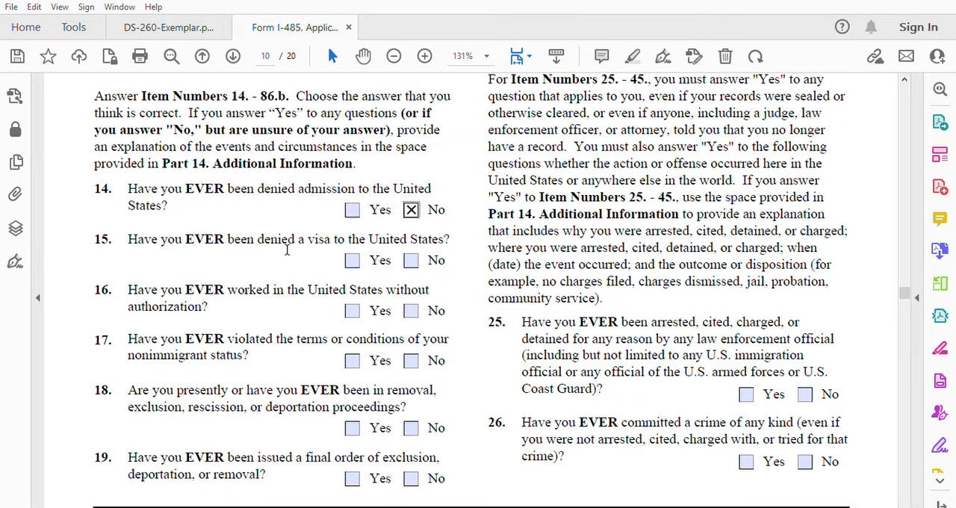
left_click(418, 257)
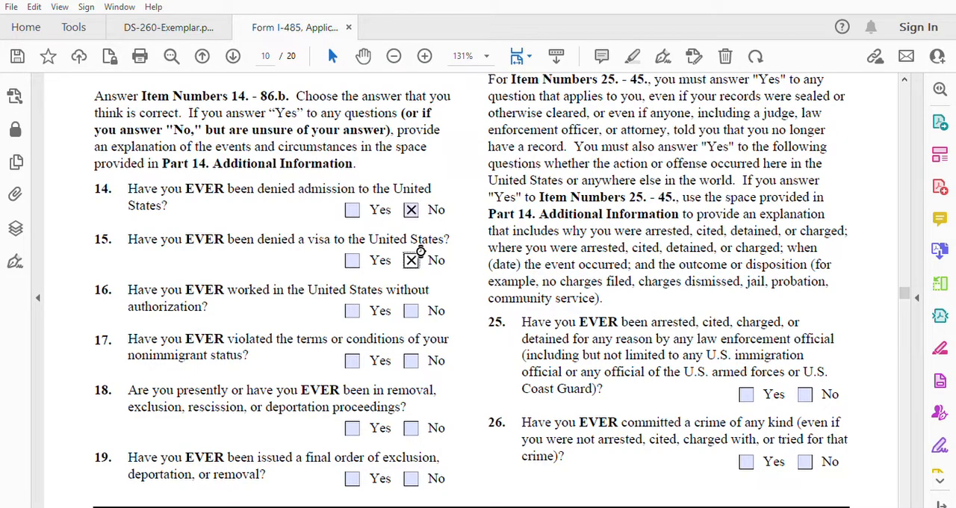
left_click(415, 310)
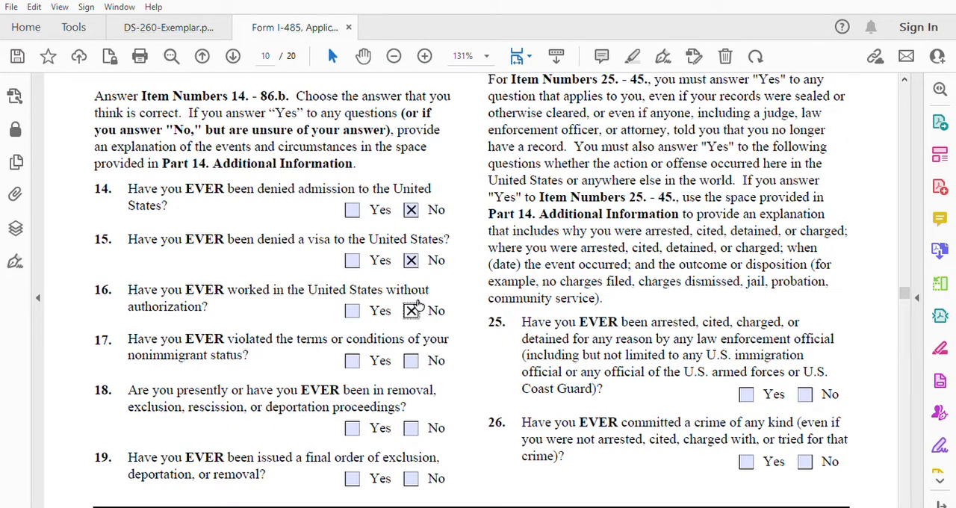
left_click(412, 358)
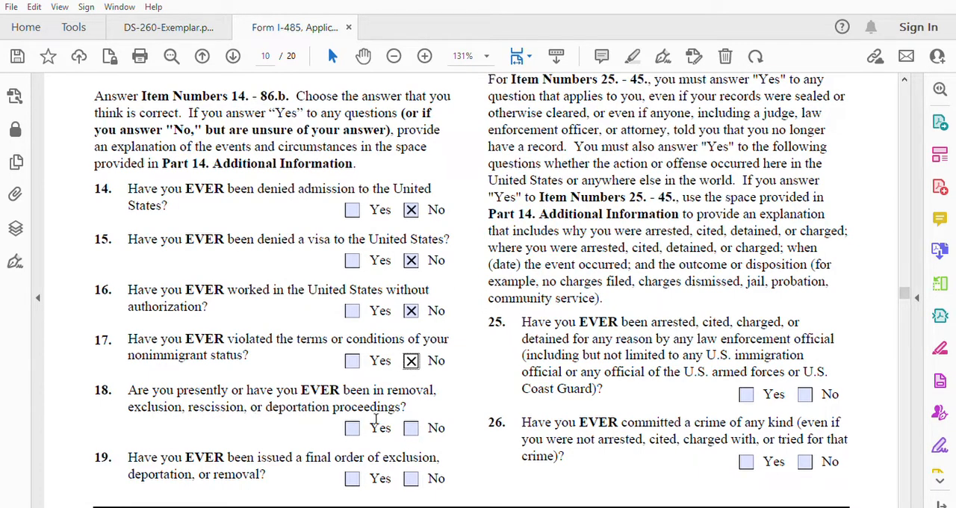
left_click(411, 427)
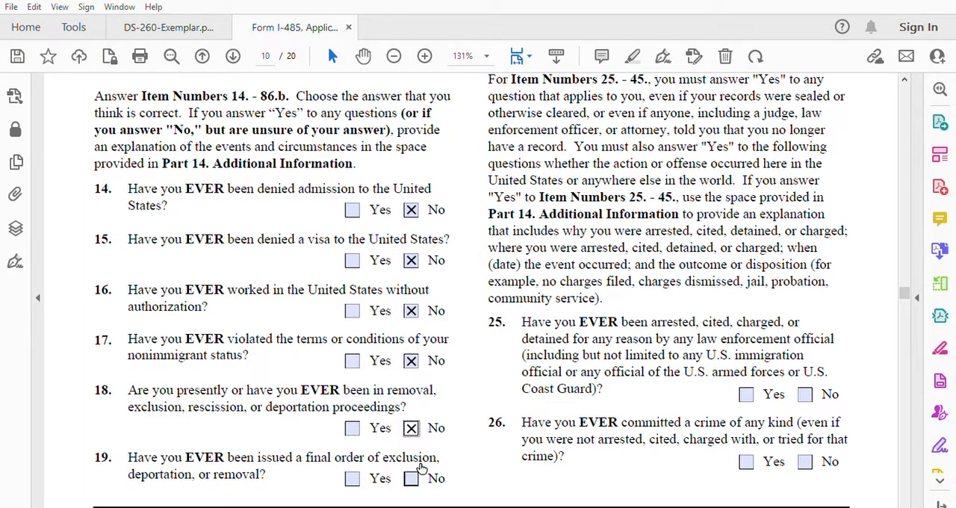
left_click(413, 475)
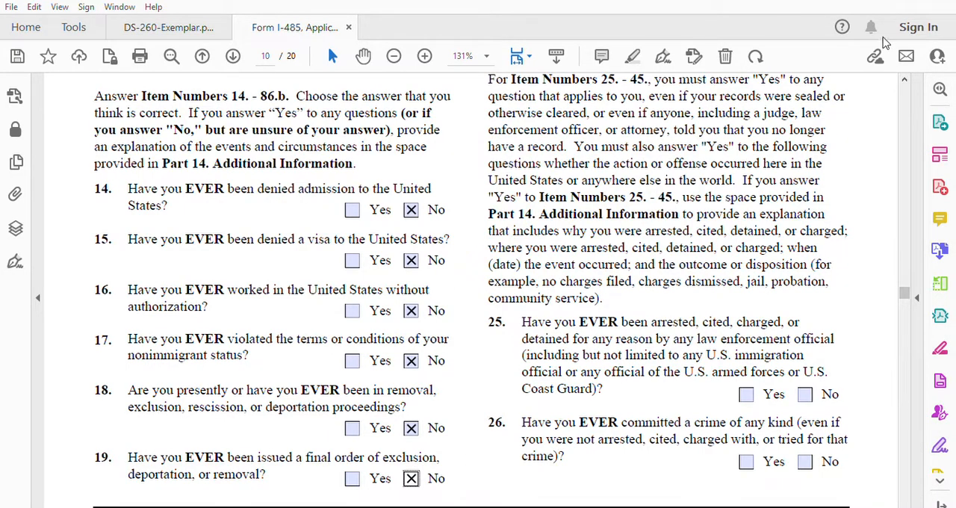
Step: Answer No to items 20 through 24.a on reinstated orders, rescinded residence, voluntary departure, relief from removal, and J exchange visitor status
left_click(904, 78)
scroll(904, 74, "up", 4)
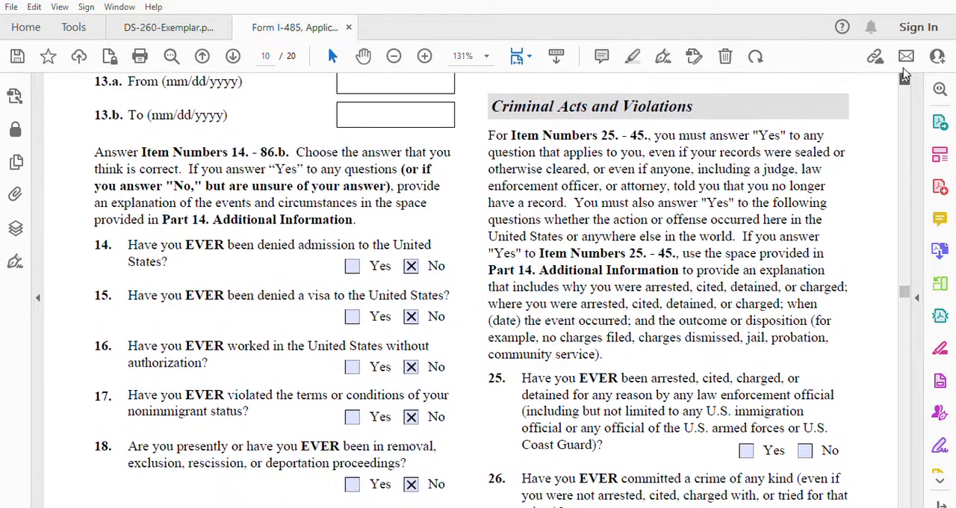
scroll(905, 75, "up", 4)
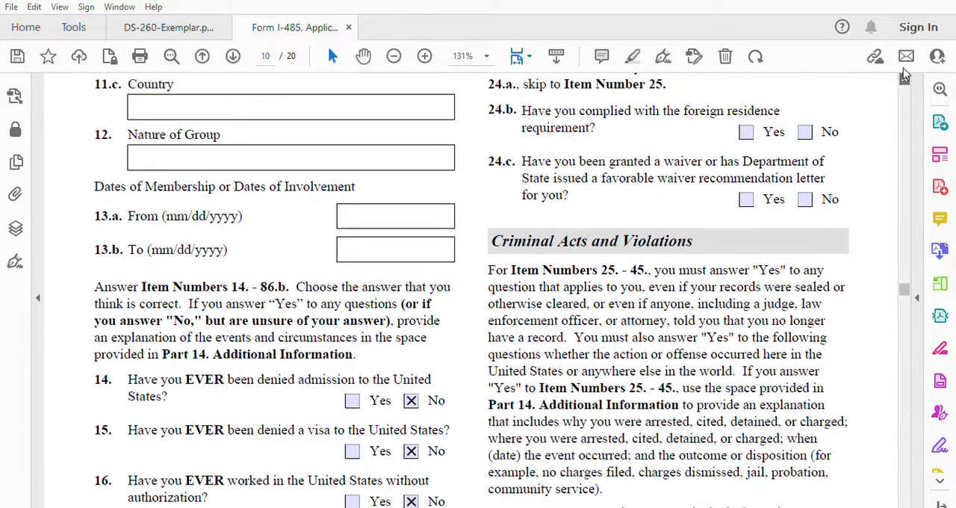
scroll(903, 74, "up", 4)
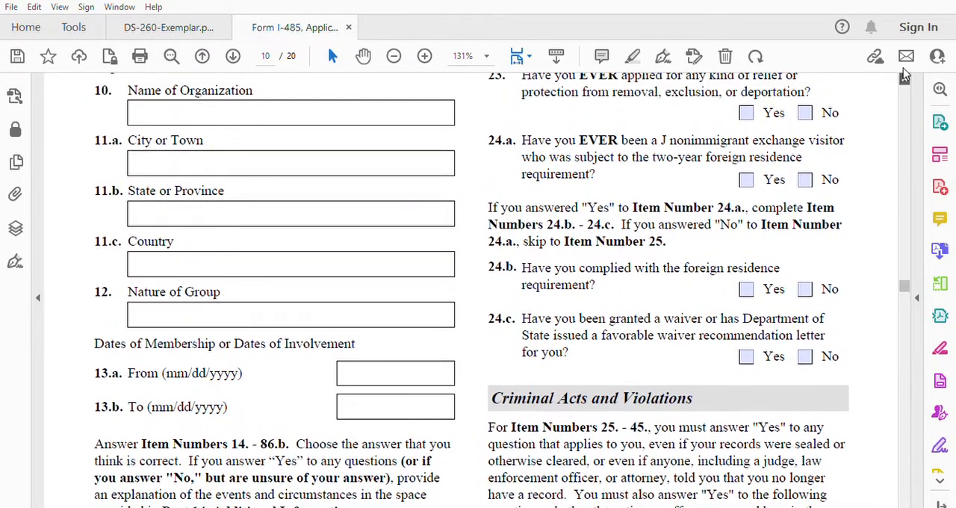
scroll(904, 75, "up", 4)
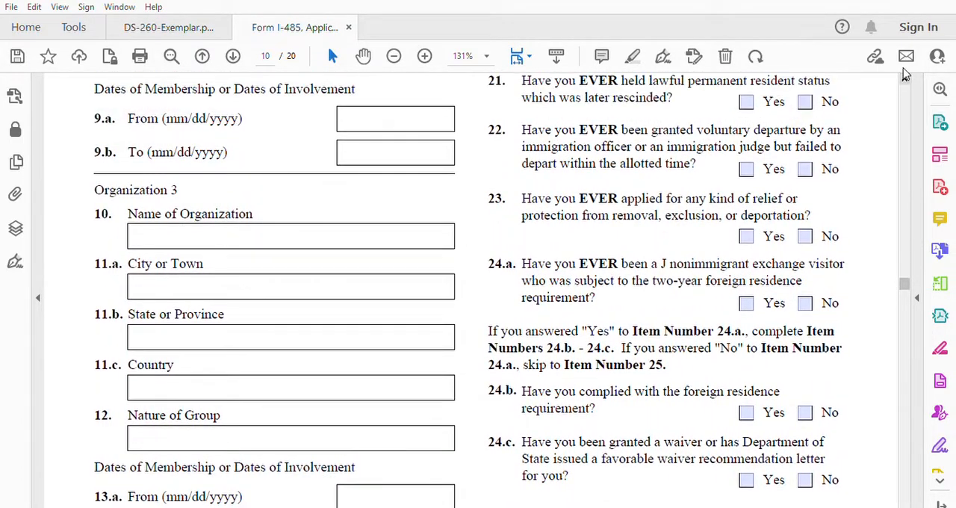
scroll(904, 74, "up", 1)
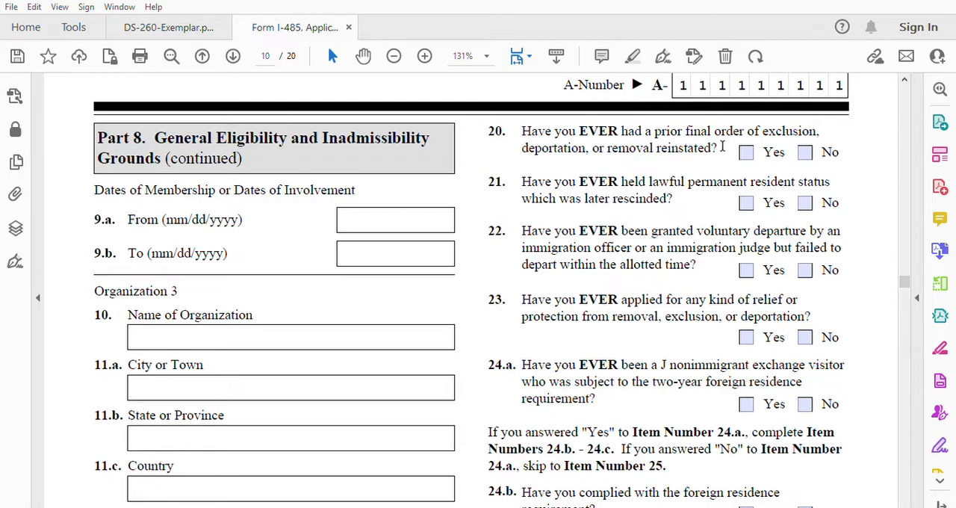
left_click(804, 152)
left_click(810, 198)
left_click(807, 269)
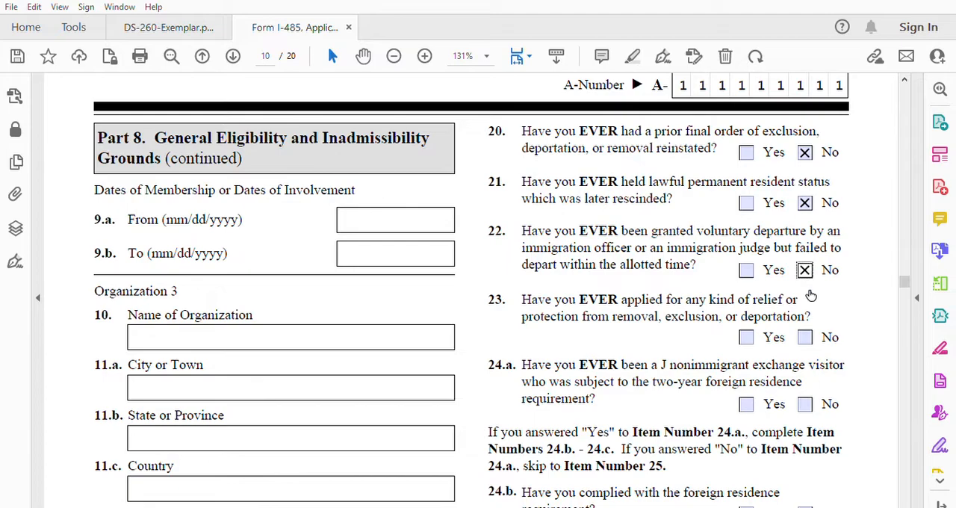
left_click(805, 337)
left_click(807, 403)
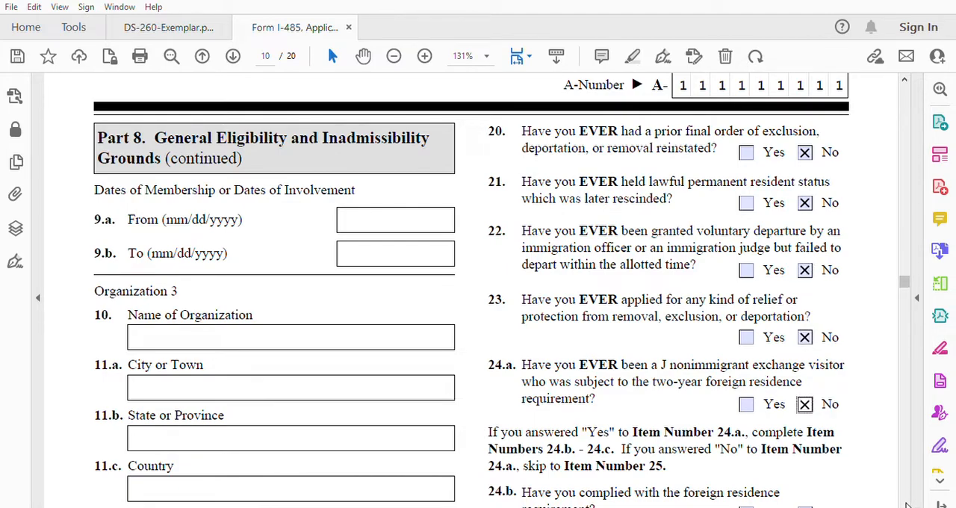
Step: Skip items 24.b and 24.c, and answer No to items 25 and 26 on arrests and crimes under Criminal Acts and Violations
scroll(908, 506, "down", 4)
scroll(908, 506, "down", 3)
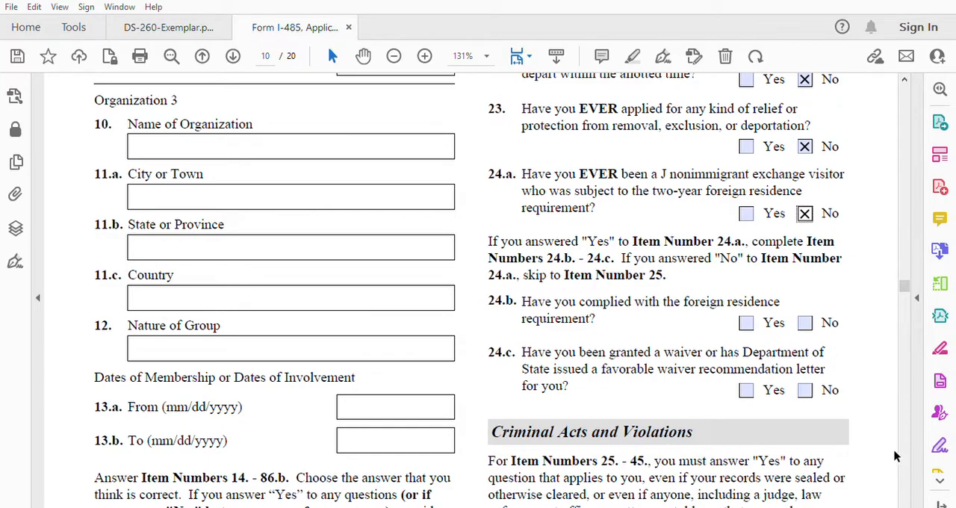
scroll(906, 504, "down", 3)
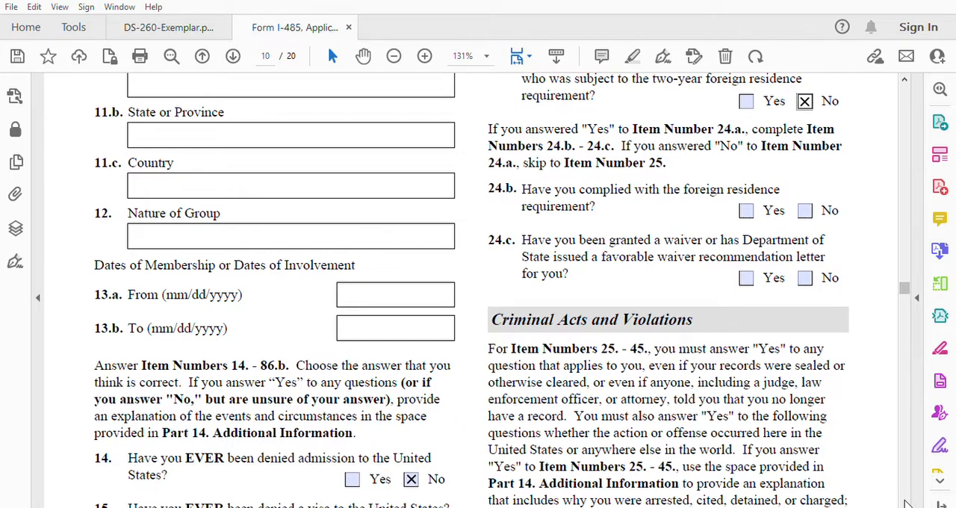
scroll(906, 504, "down", 2)
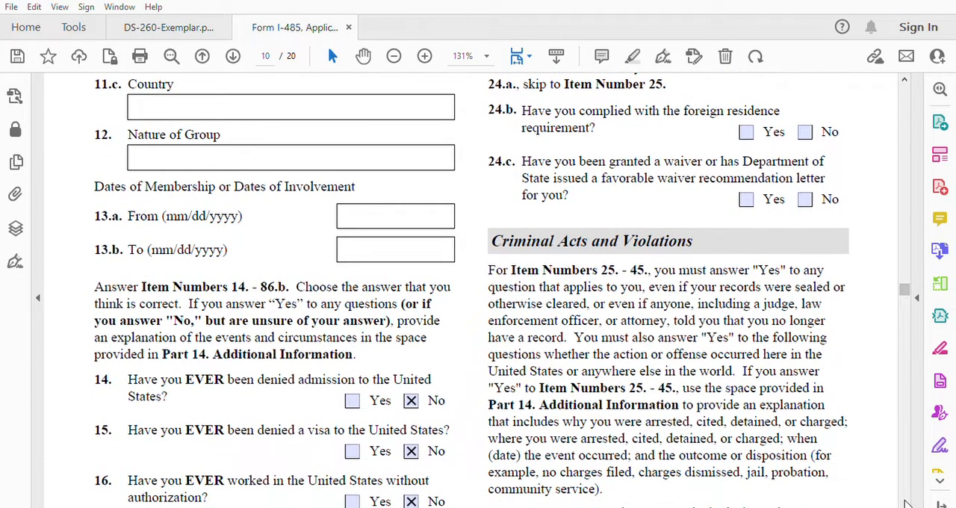
scroll(905, 504, "down", 4)
scroll(905, 504, "down", 3)
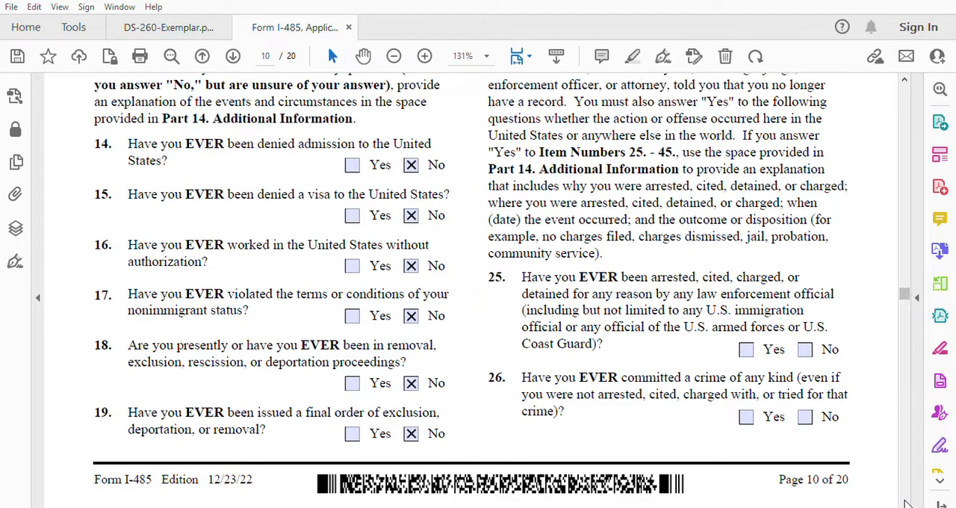
left_click(806, 349)
left_click(804, 416)
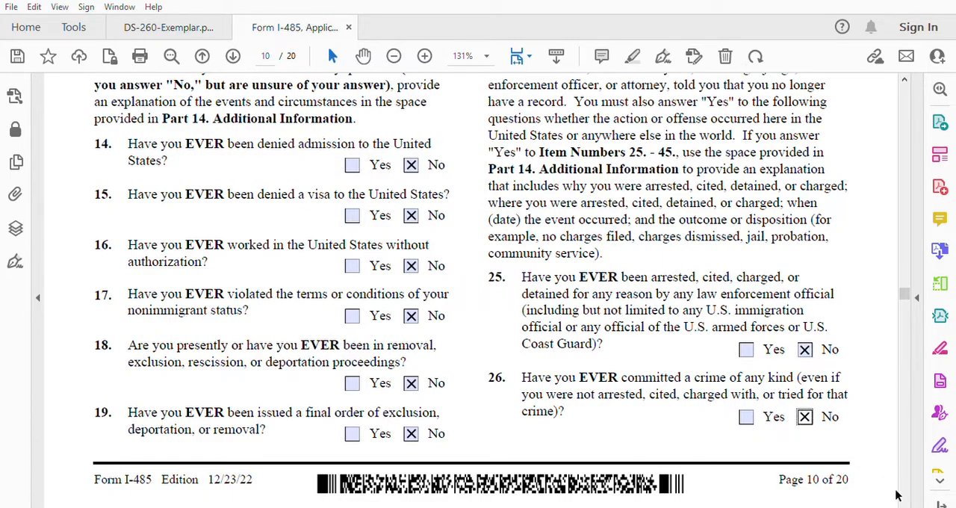
scroll(905, 505, "down", 5)
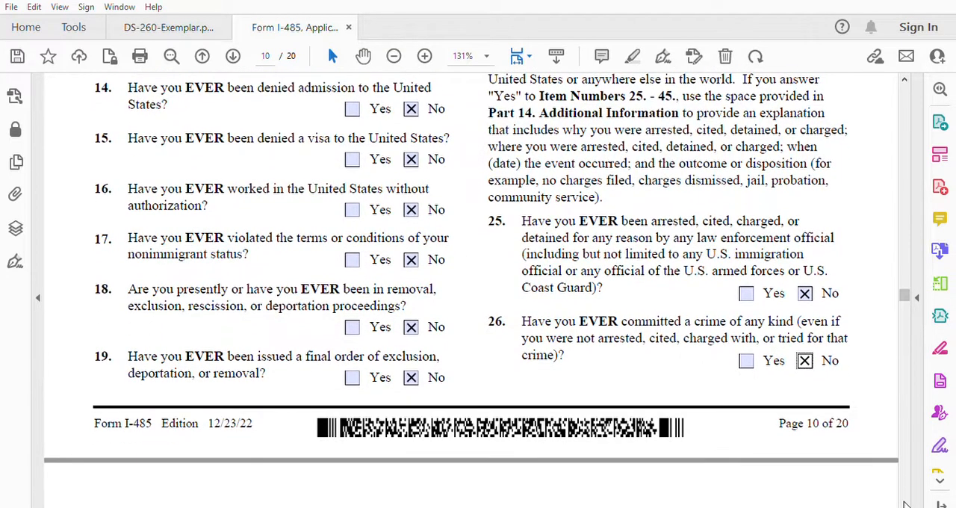
scroll(905, 504, "down", 5)
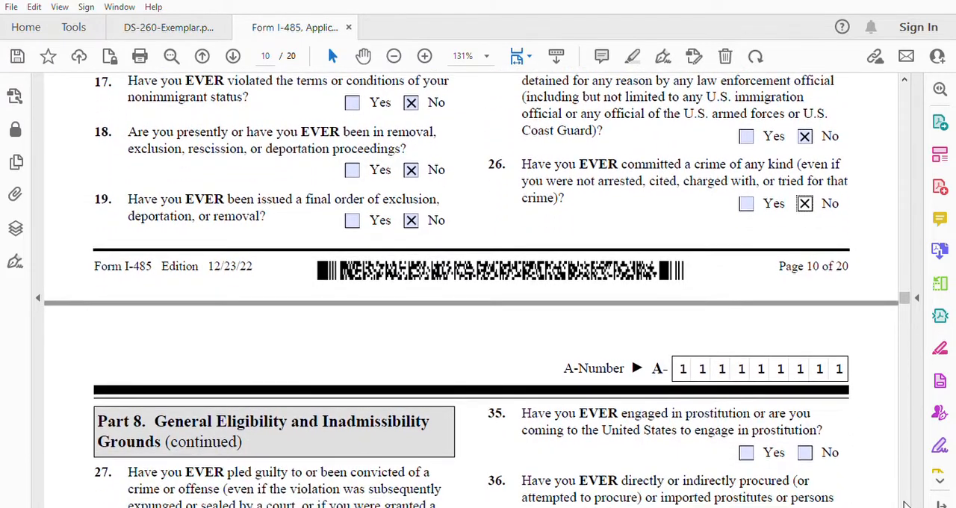
Step: Answer No to items 27 through 29 on guilty pleas or convictions, court-ordered punishment, and being a defendant in criminal proceedings
scroll(905, 505, "down", 5)
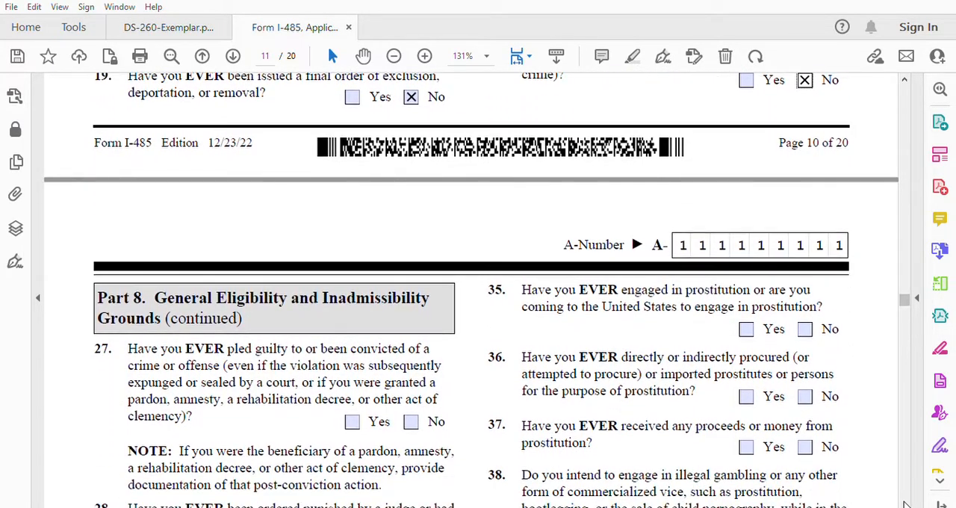
scroll(905, 505, "down", 4)
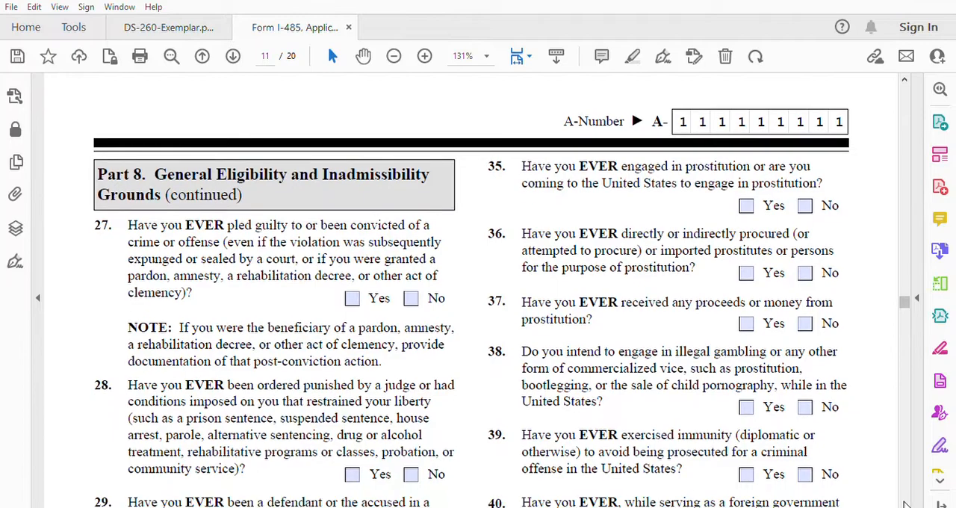
scroll(905, 505, "down", 1)
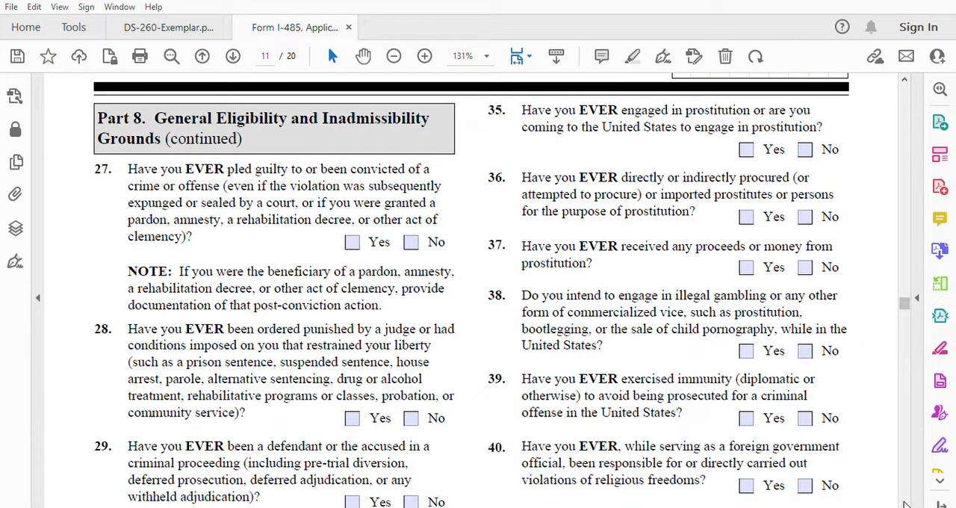
scroll(905, 505, "down", 1)
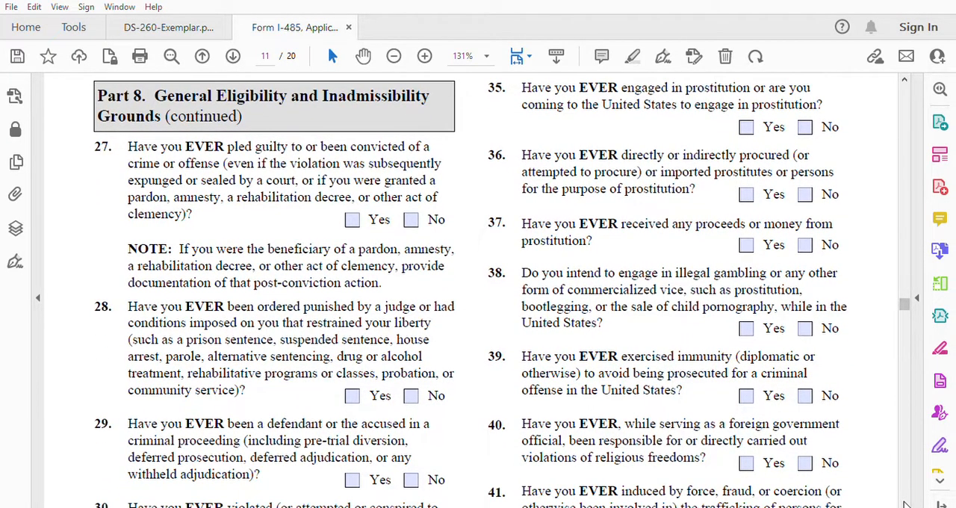
left_click(411, 219)
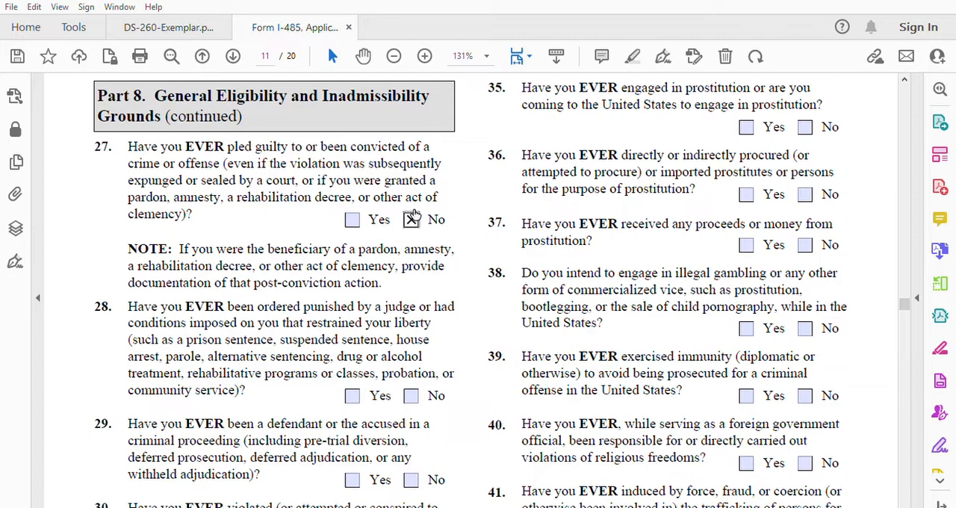
left_click(412, 395)
left_click(415, 477)
Step: Answer No to items 30 through 34 on controlled substance violations, multiple convictions, drug trafficking, and benefits from a relative's trafficking
scroll(905, 505, "down", 5)
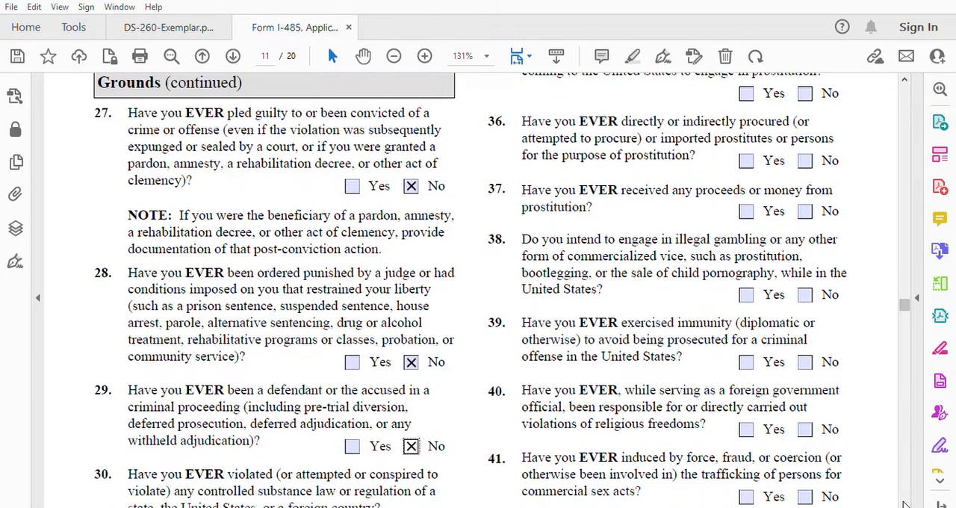
scroll(905, 505, "down", 4)
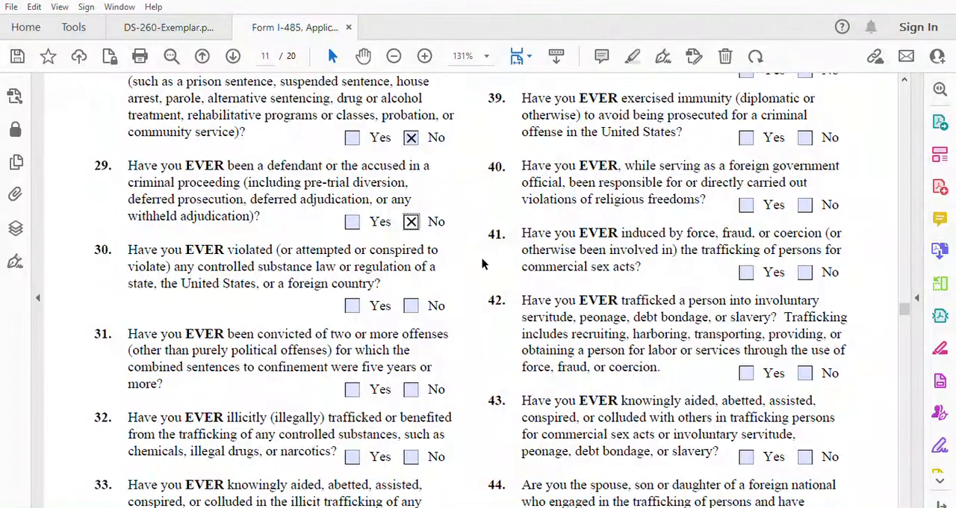
left_click(412, 305)
left_click(413, 388)
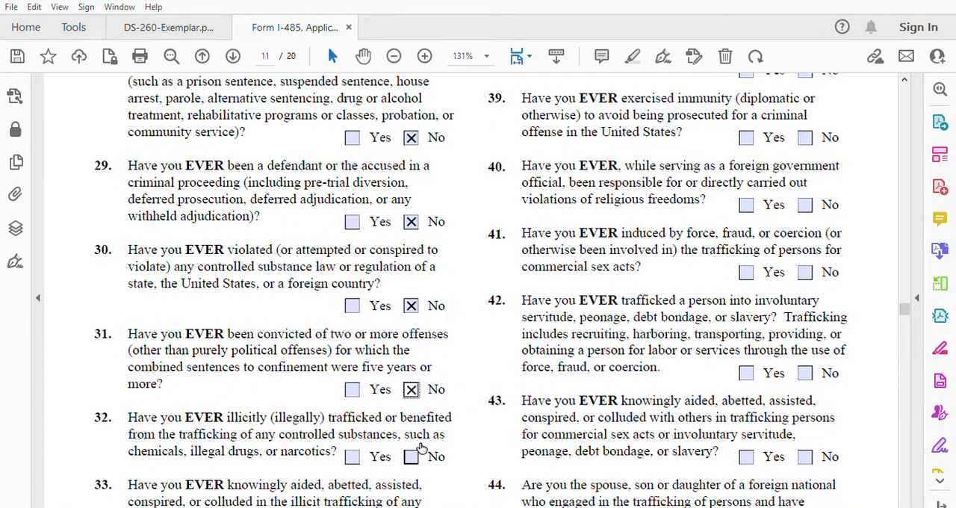
left_click(413, 455)
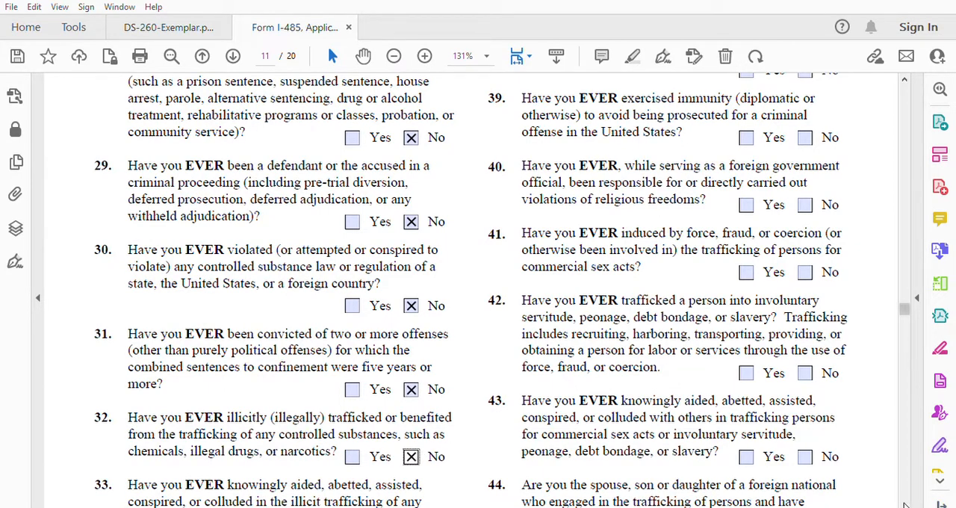
scroll(904, 505, "down", 3)
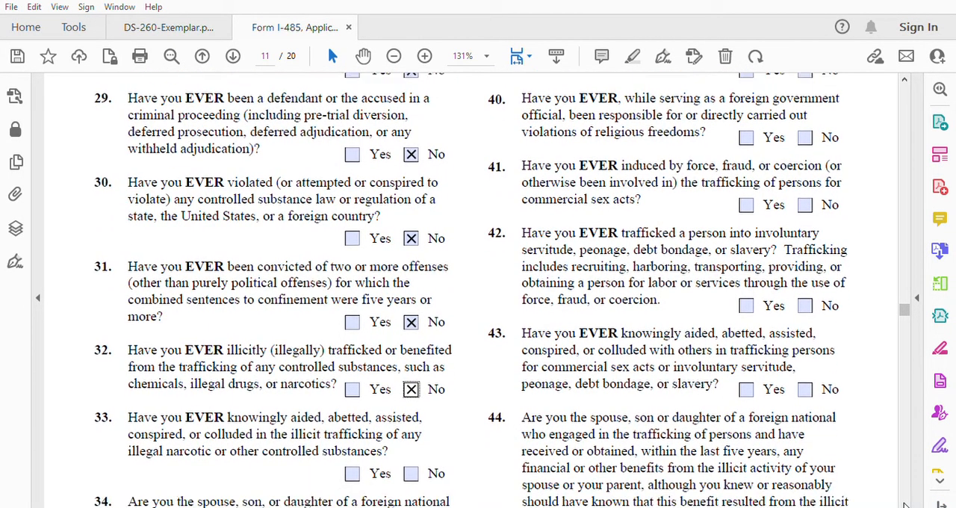
scroll(904, 506, "down", 5)
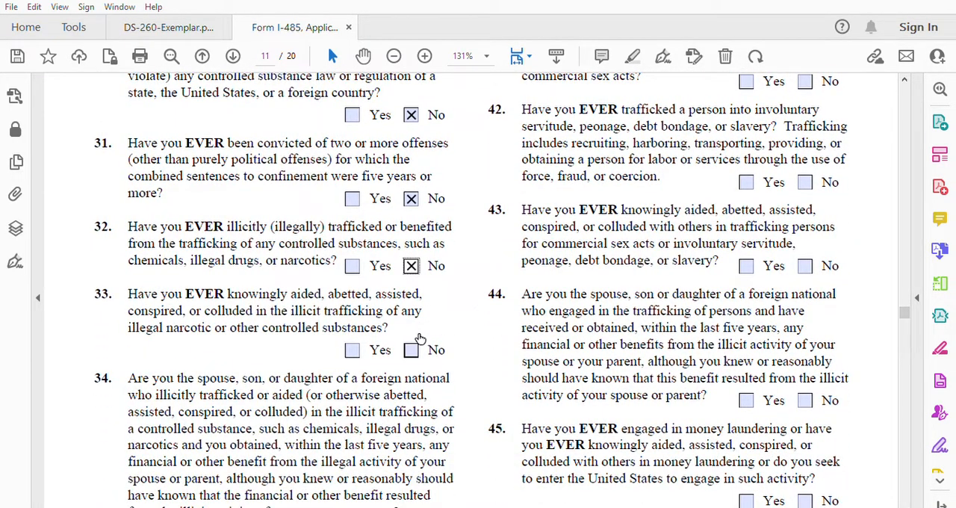
left_click(411, 349)
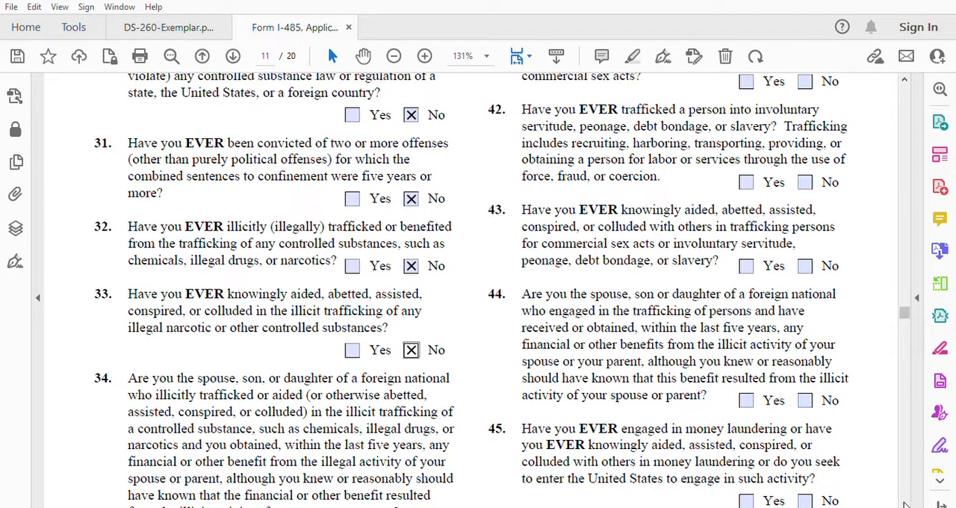
scroll(904, 505, "down", 3)
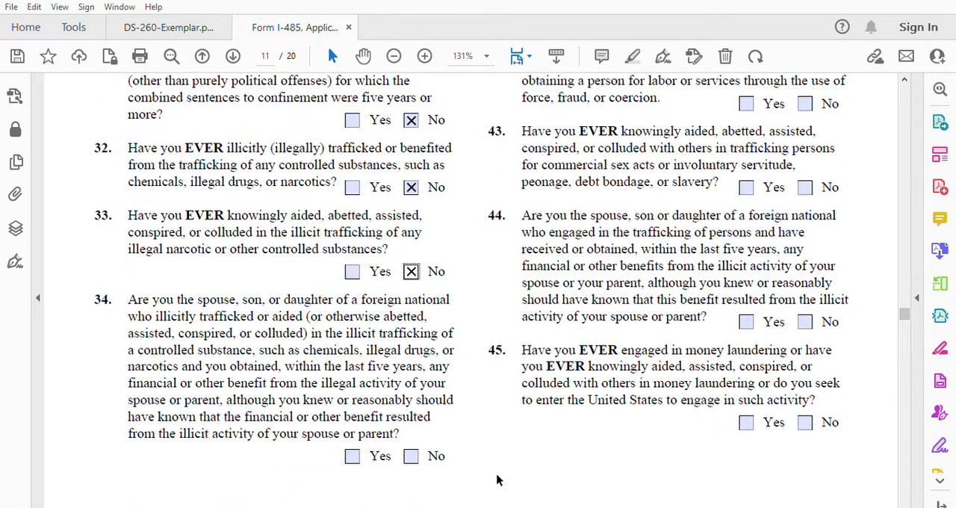
left_click(411, 456)
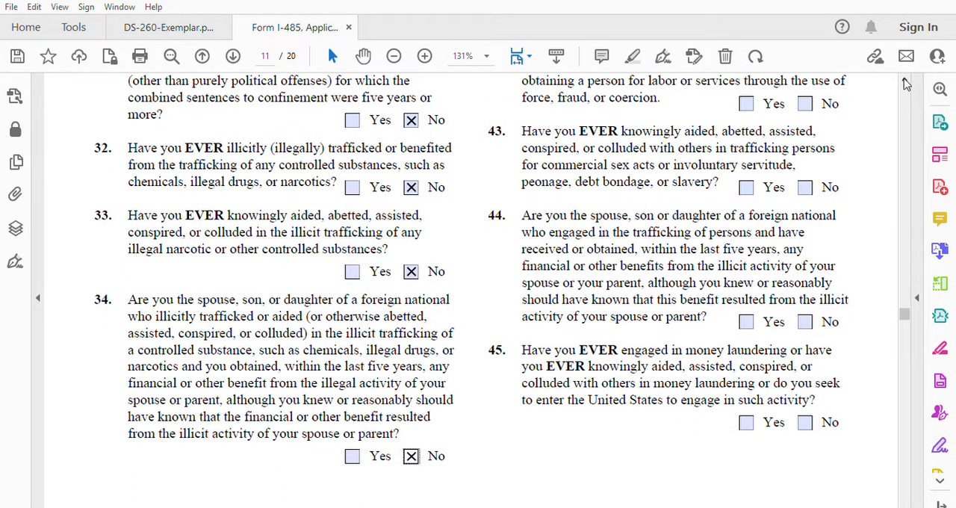
Step: Answer No to items 35 through 39 on prostitution, illegal gambling or commercialized vice, and exercising immunity from prosecution
scroll(904, 75, "up", 5)
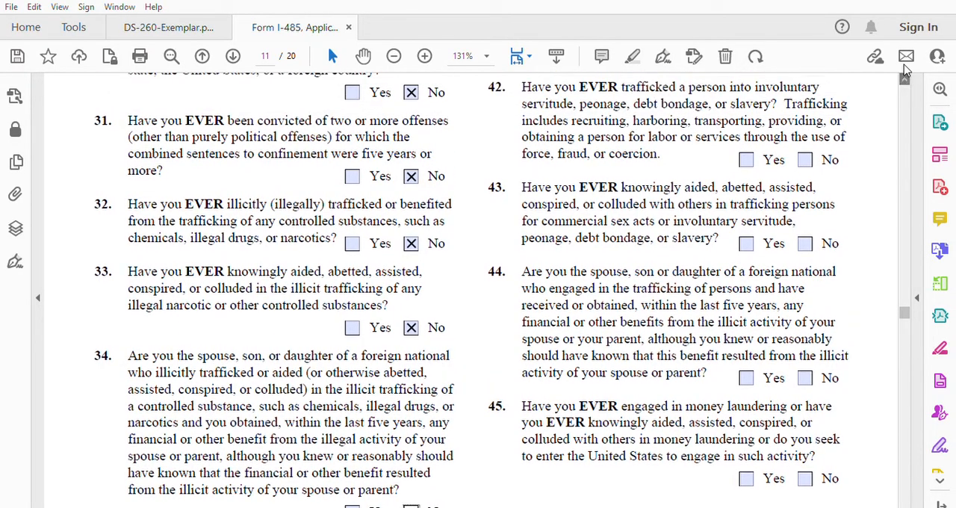
scroll(904, 75, "up", 4)
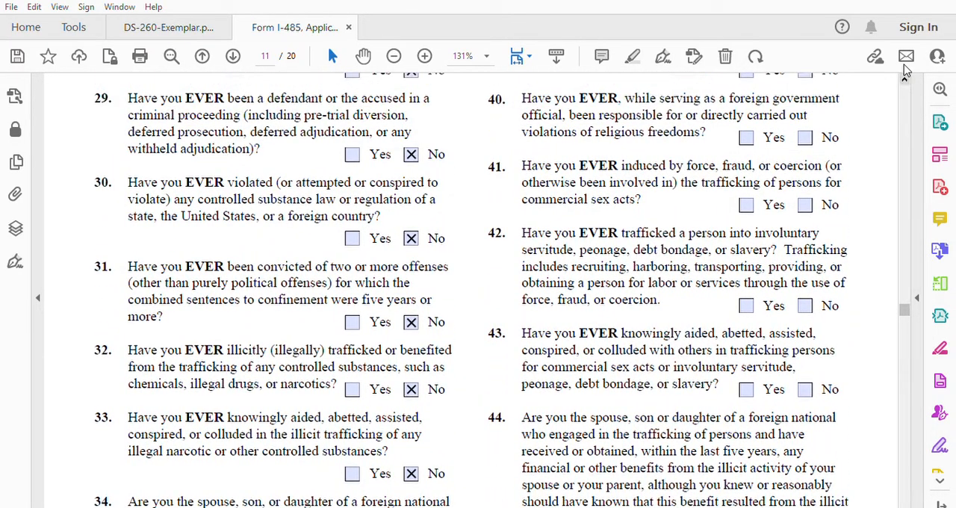
scroll(904, 75, "up", 5)
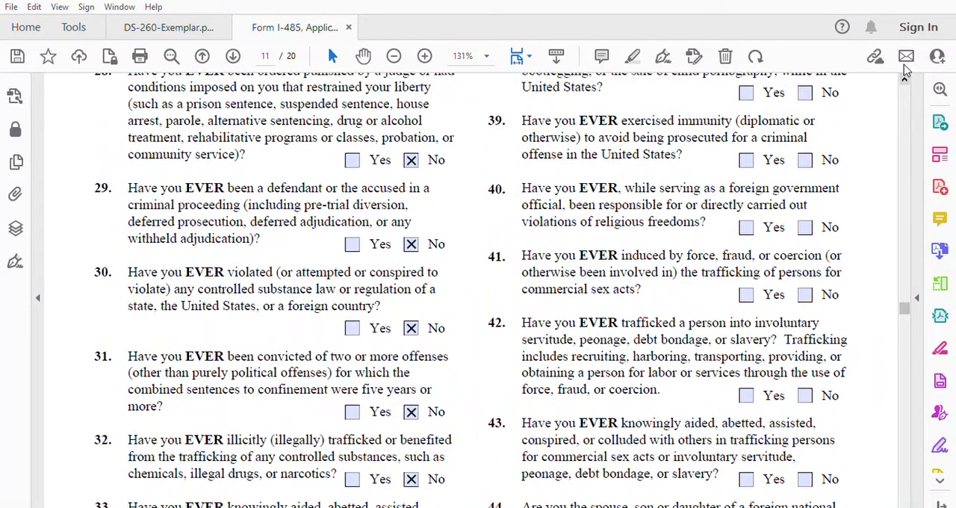
scroll(904, 71, "up", 5)
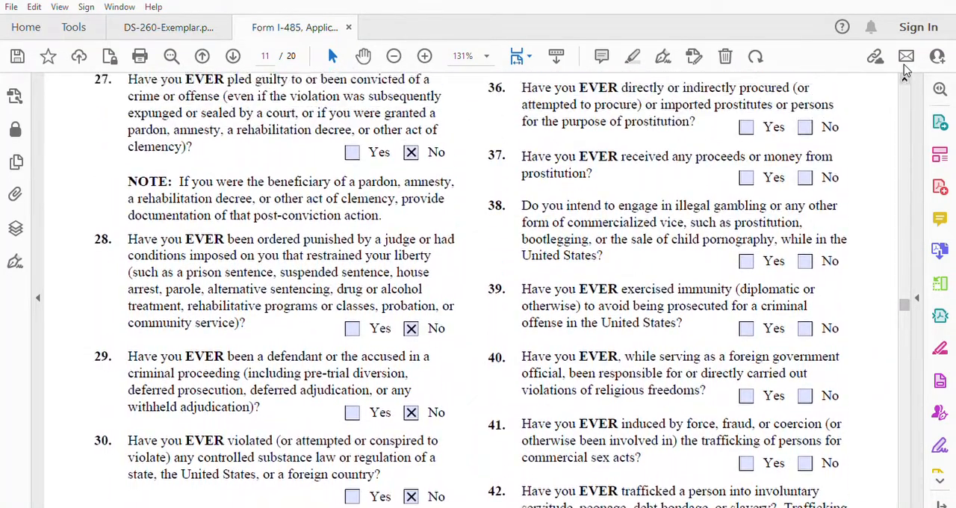
scroll(904, 70, "up", 1)
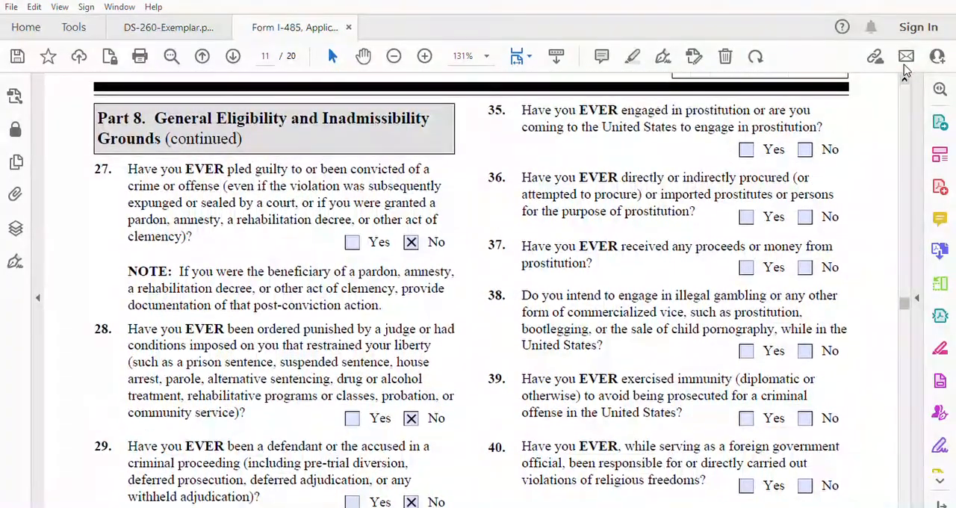
left_click(805, 149)
left_click(805, 216)
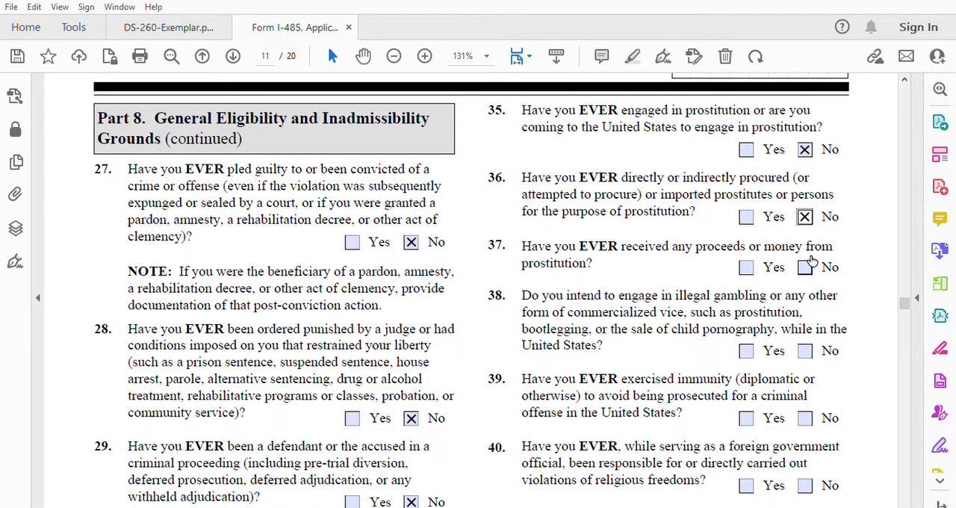
left_click(806, 266)
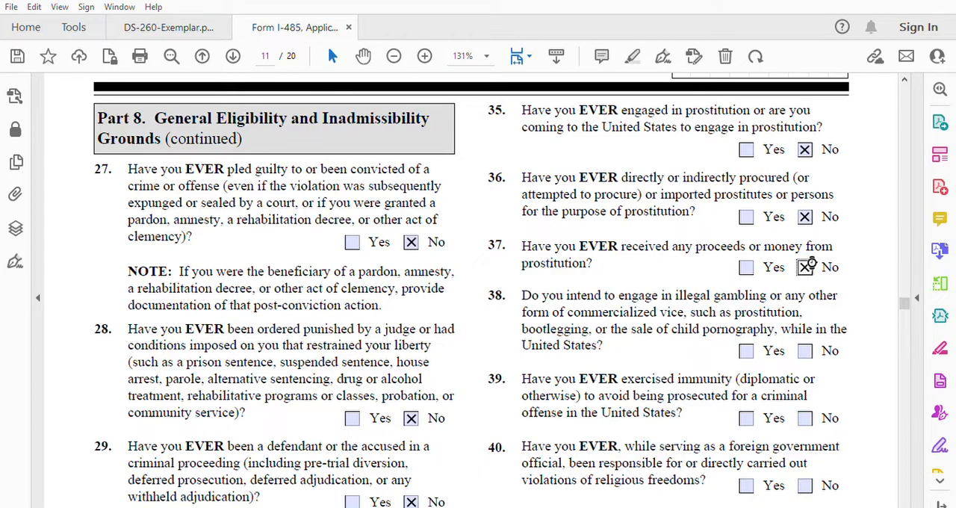
left_click(806, 350)
left_click(808, 417)
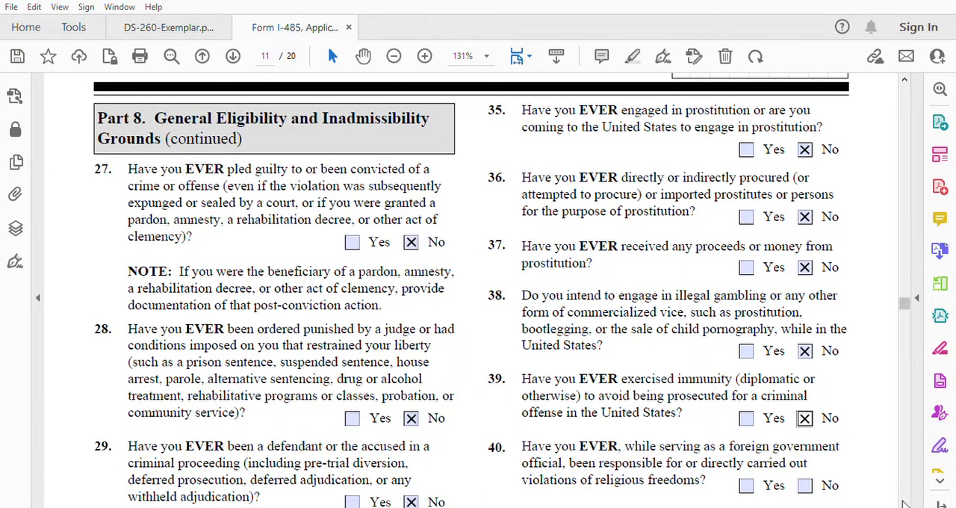
Step: Answer No to items 40 through 42 on religious freedom violations, trafficking for commercial sex acts, and trafficking into involuntary servitude
scroll(904, 504, "down", 3)
scroll(904, 504, "down", 2)
left_click(814, 306)
left_click(813, 368)
left_click(811, 471)
Step: Answer No to items 43 through 45 on aiding human trafficking, benefiting from a relative's trafficking, and money laundering
scroll(907, 504, "down", 4)
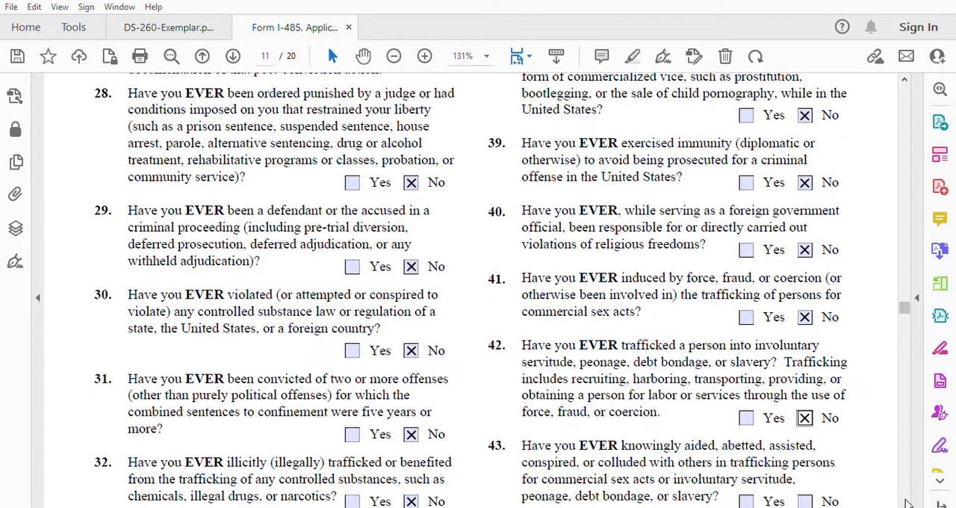
scroll(907, 504, "down", 4)
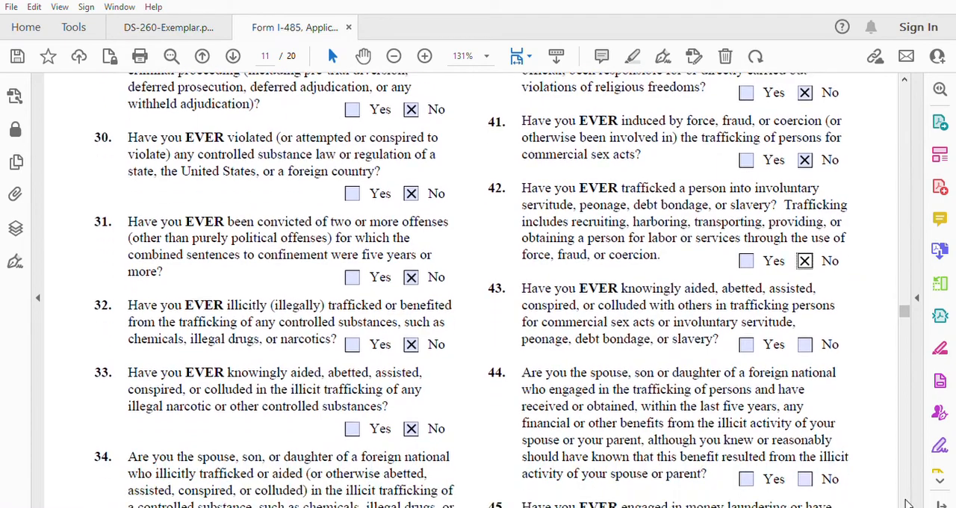
scroll(907, 504, "down", 3)
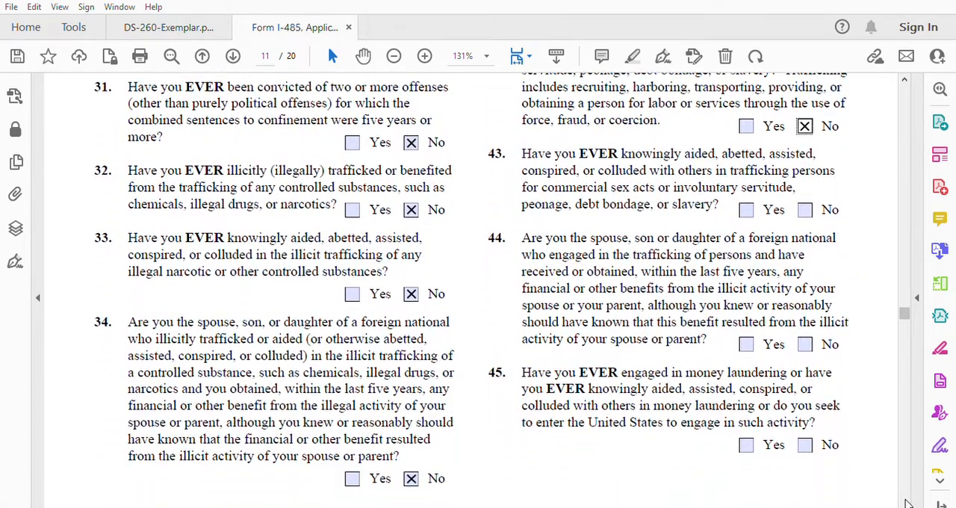
left_click_drag(811, 198, 812, 194)
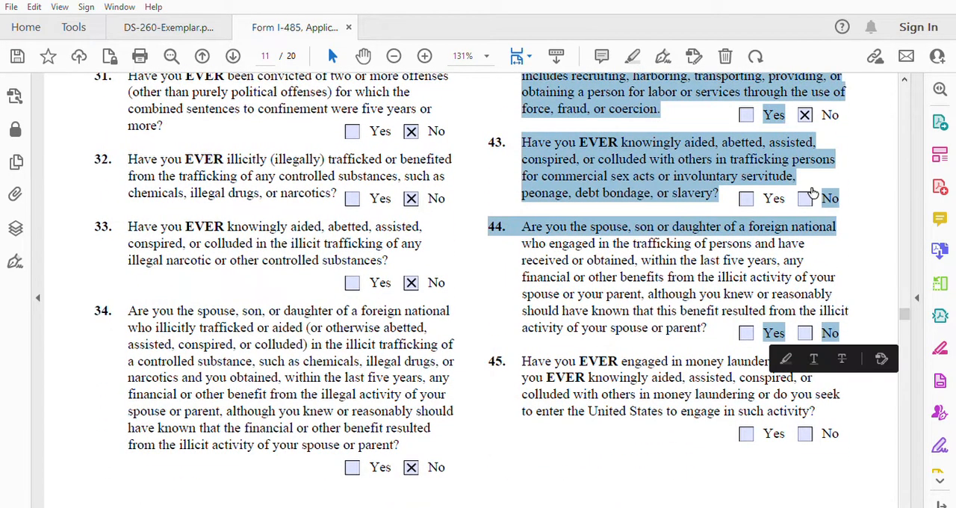
left_click(811, 194)
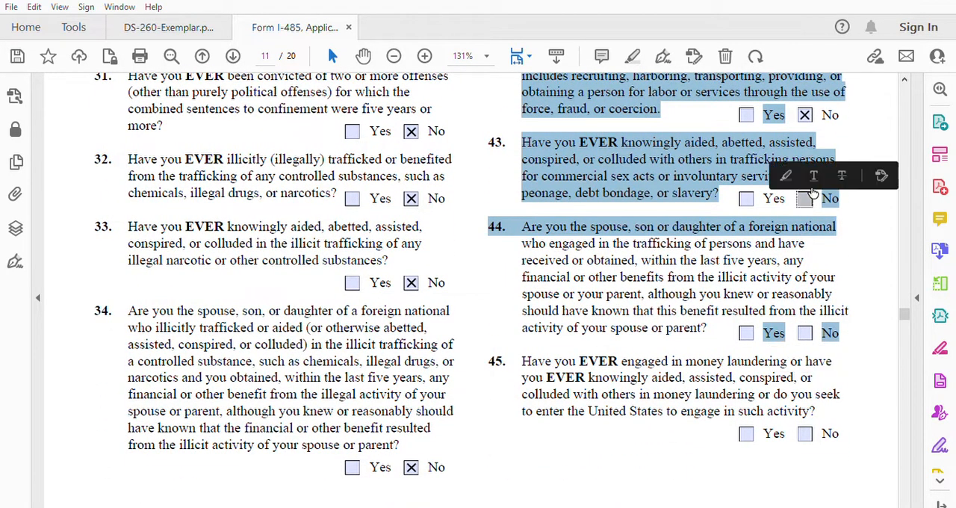
left_click(808, 330)
left_click(806, 435)
Step: Answer No to items 46.a through 46.e on intended espionage, export violations, government overthrow, endangering U.S. security, and other unlawful activity
scroll(906, 501, "down", 3)
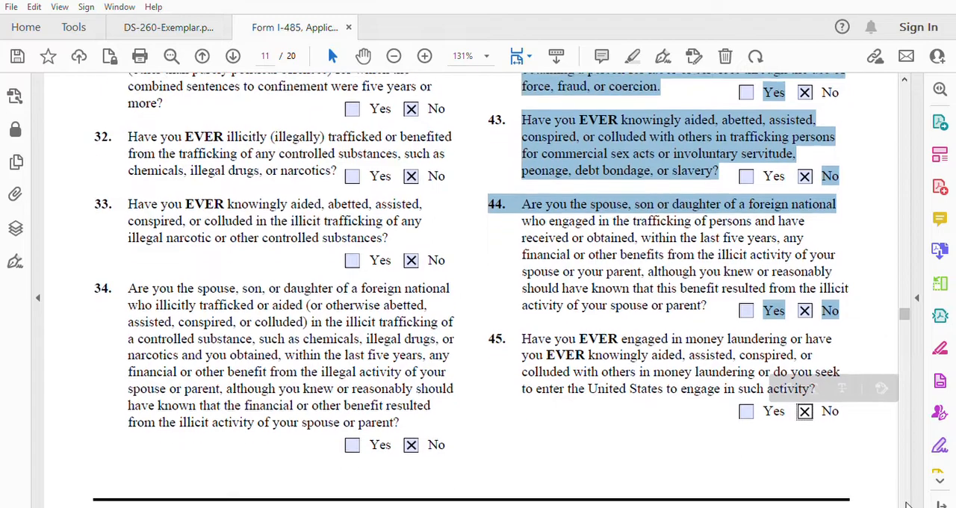
scroll(906, 505, "down", 3)
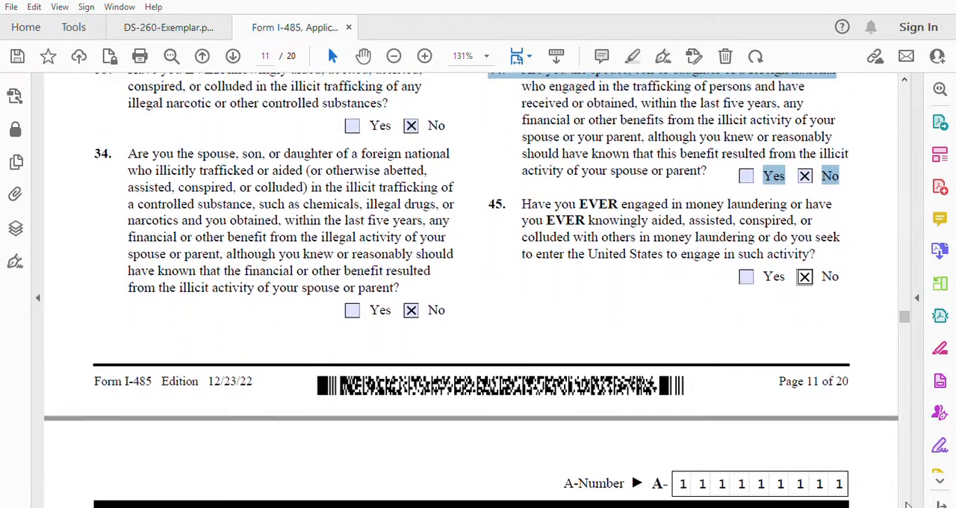
scroll(906, 505, "down", 3)
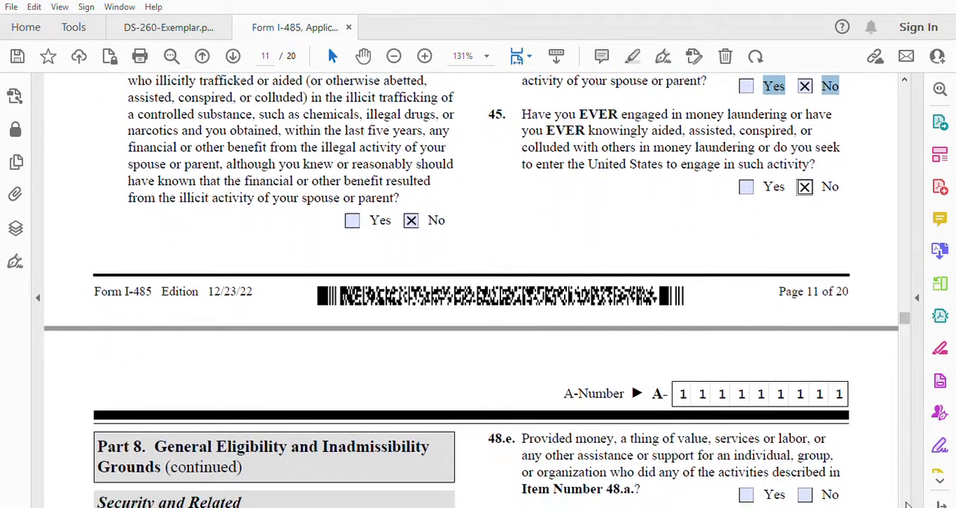
scroll(906, 504, "down", 4)
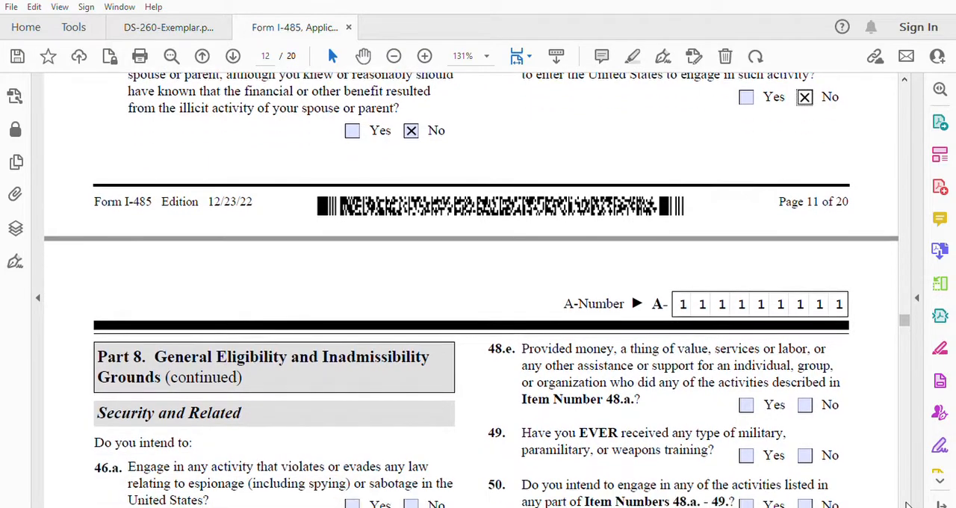
scroll(906, 505, "down", 3)
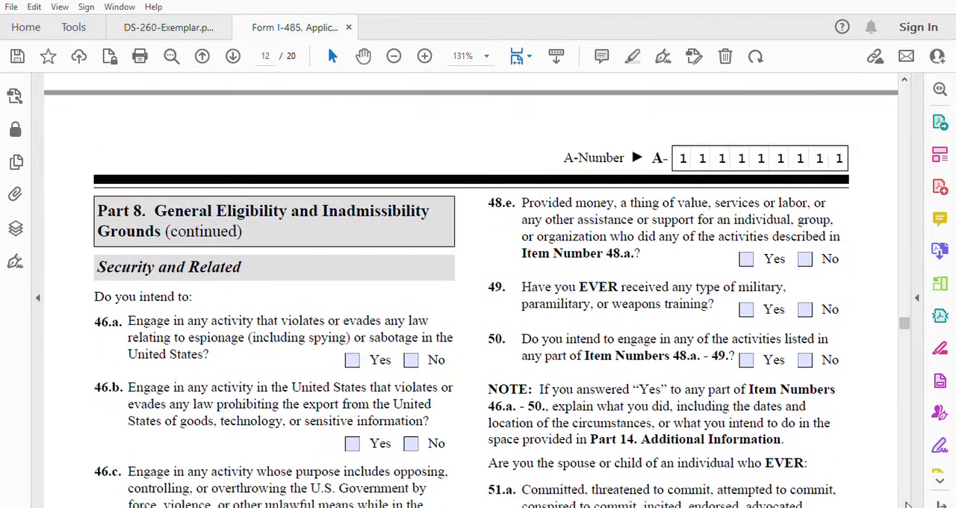
scroll(906, 505, "down", 3)
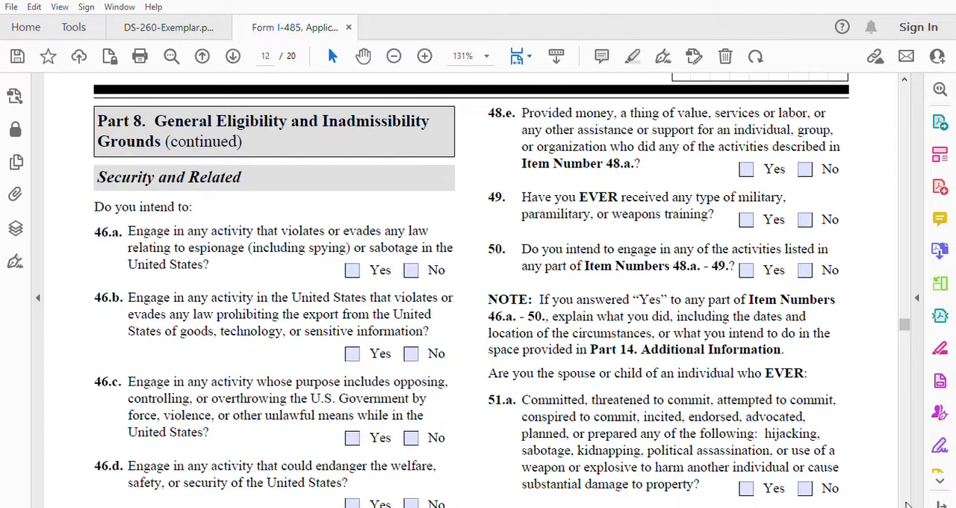
scroll(905, 505, "down", 1)
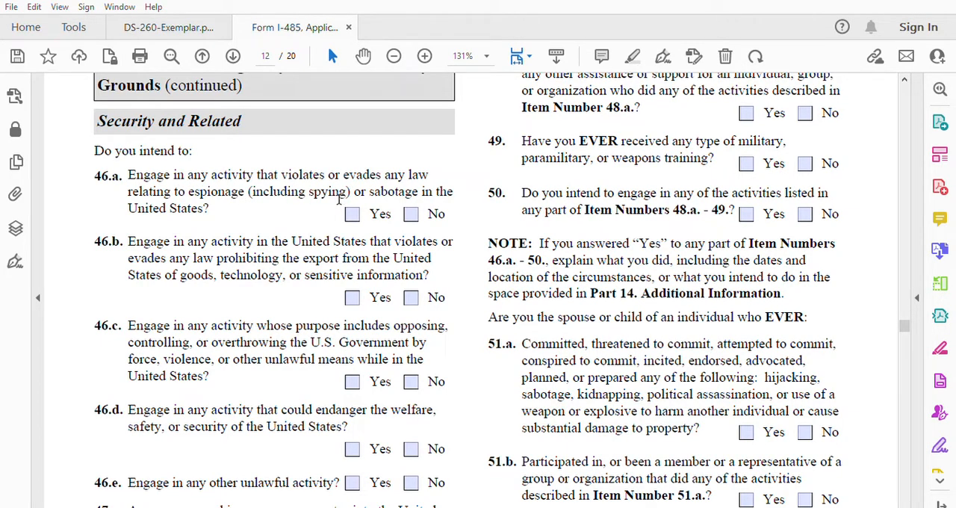
left_click(412, 213)
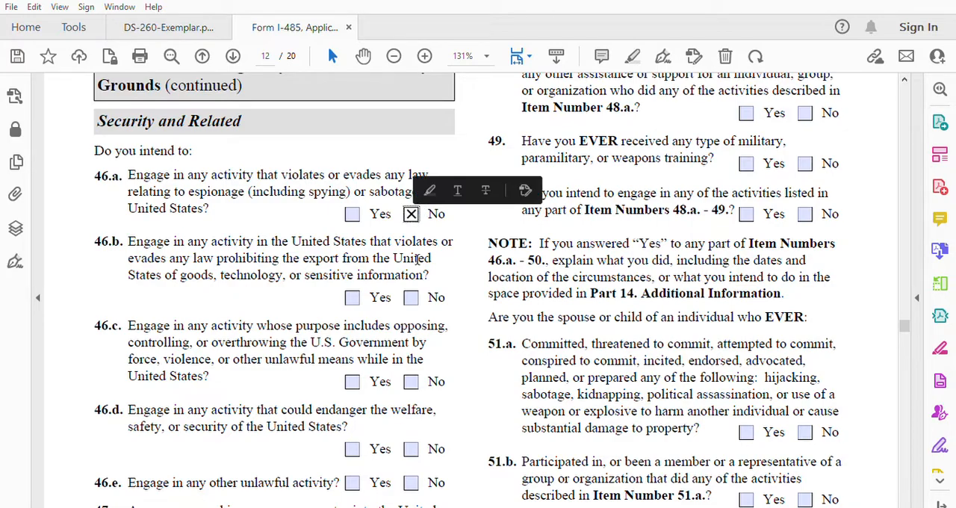
left_click(413, 297)
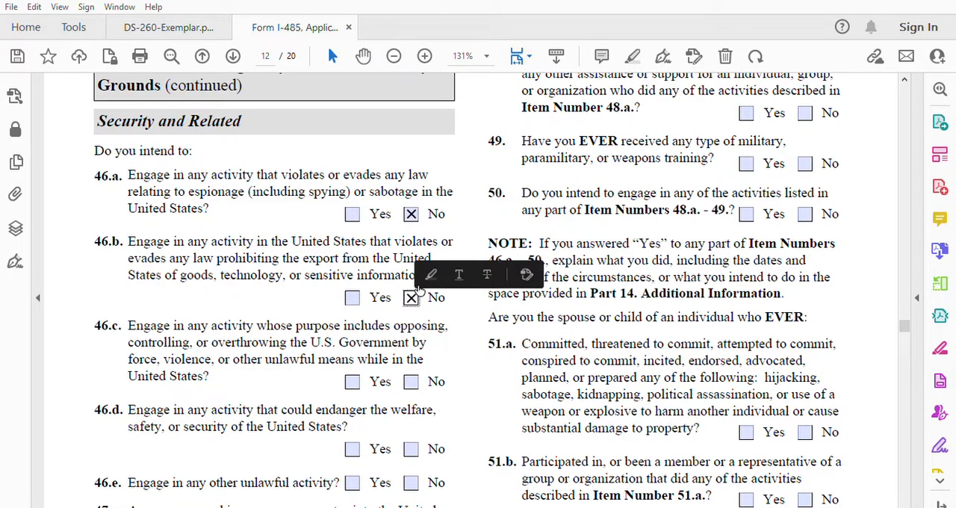
left_click(412, 381)
left_click(410, 449)
left_click(412, 482)
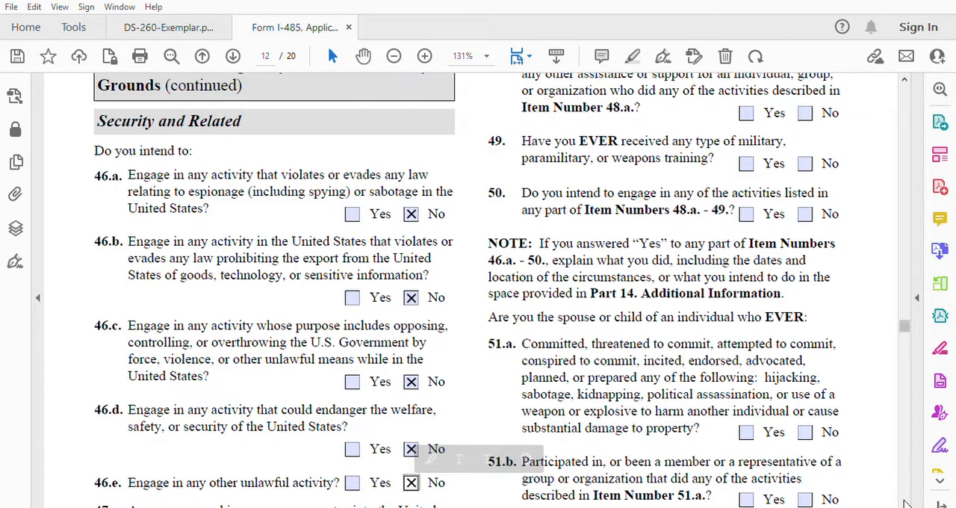
Step: Answer No to item 47 on adverse foreign policy consequences and items 48.a through 48.d on committing or supporting violent acts
scroll(905, 504, "down", 5)
scroll(905, 504, "down", 2)
left_click(412, 374)
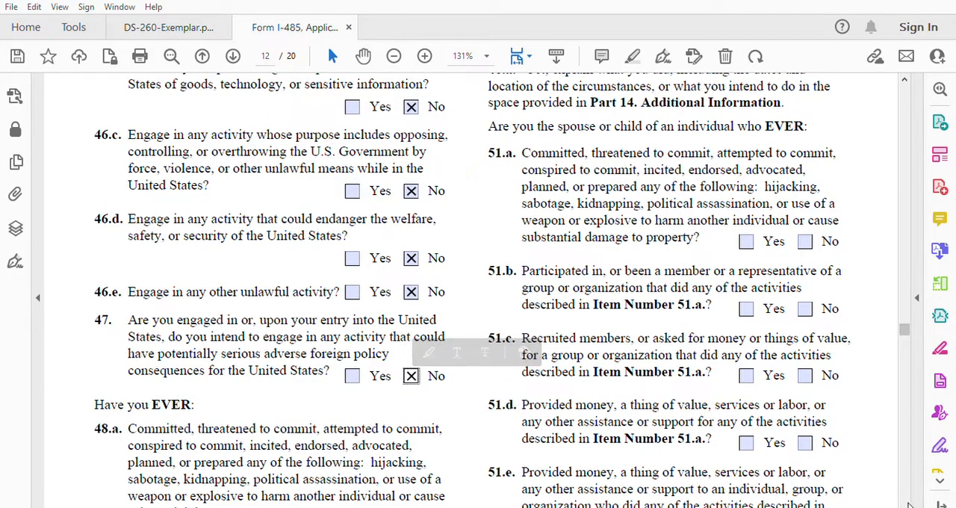
scroll(909, 505, "down", 5)
scroll(909, 505, "down", 2)
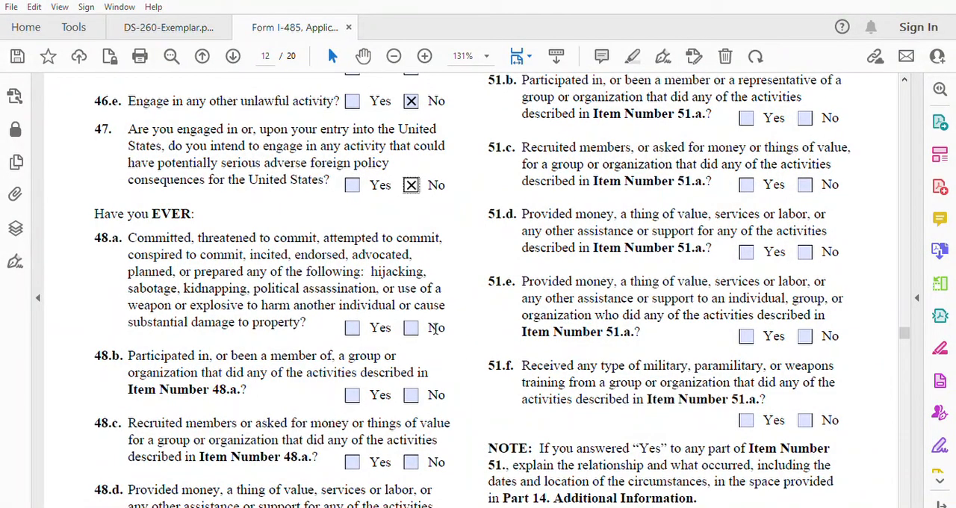
left_click(413, 327)
left_click(411, 394)
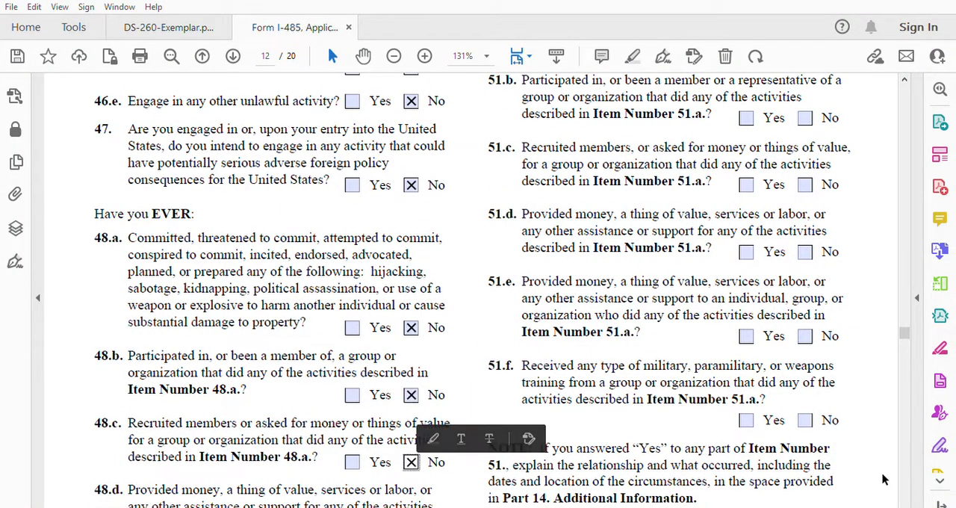
scroll(908, 506, "down", 3)
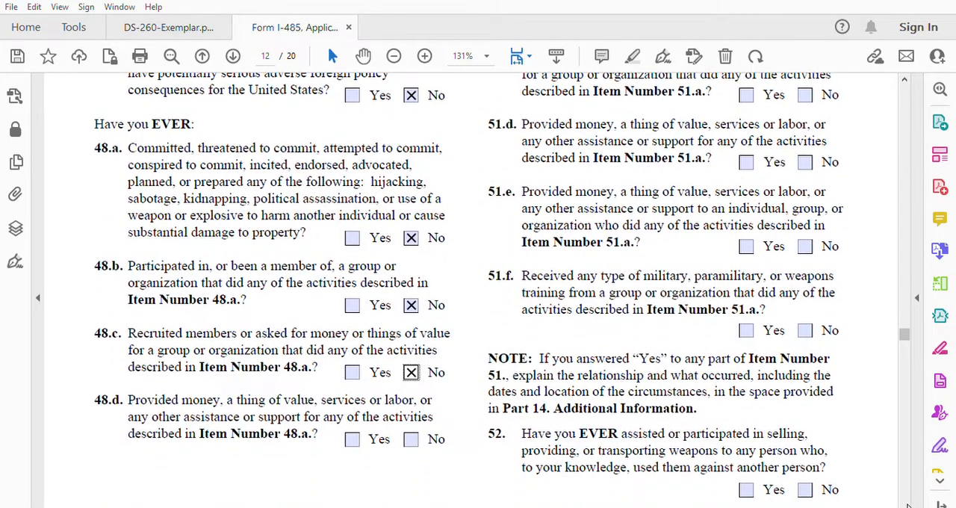
left_click(413, 421)
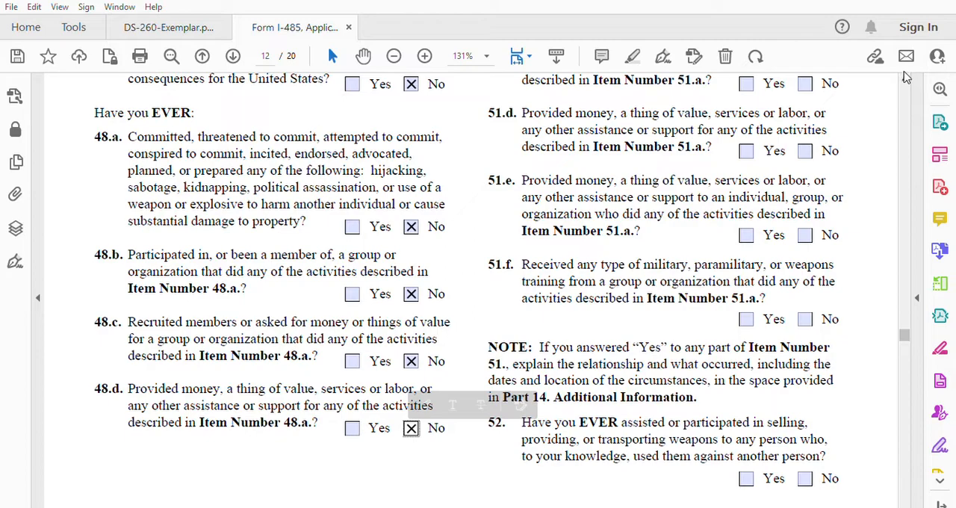
Step: Answer No to items 48.e, 49, and 50 on assisting violent actors, military or weapons training, and intent to engage in listed activities
scroll(905, 77, "up", 3)
scroll(905, 75, "up", 4)
scroll(905, 75, "up", 3)
scroll(905, 75, "up", 3)
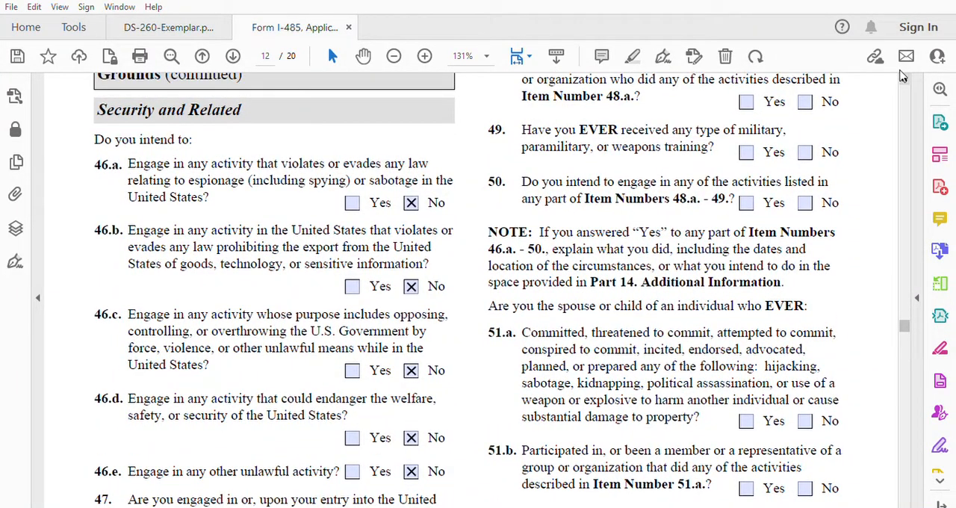
scroll(902, 75, "up", 2)
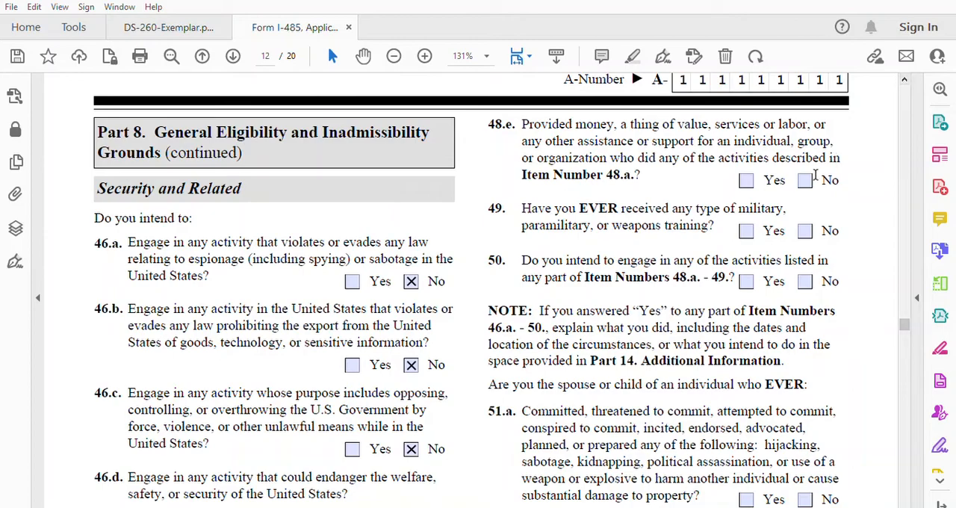
left_click(805, 180)
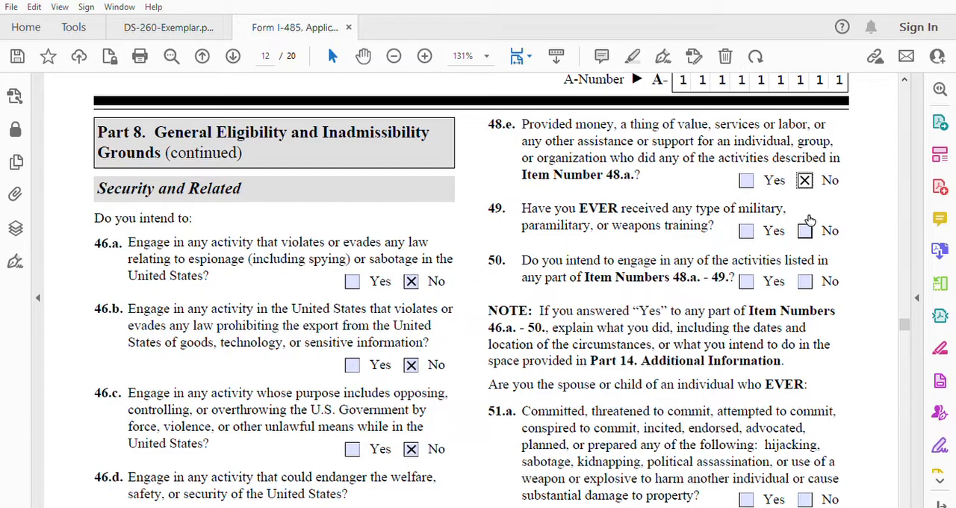
left_click(805, 229)
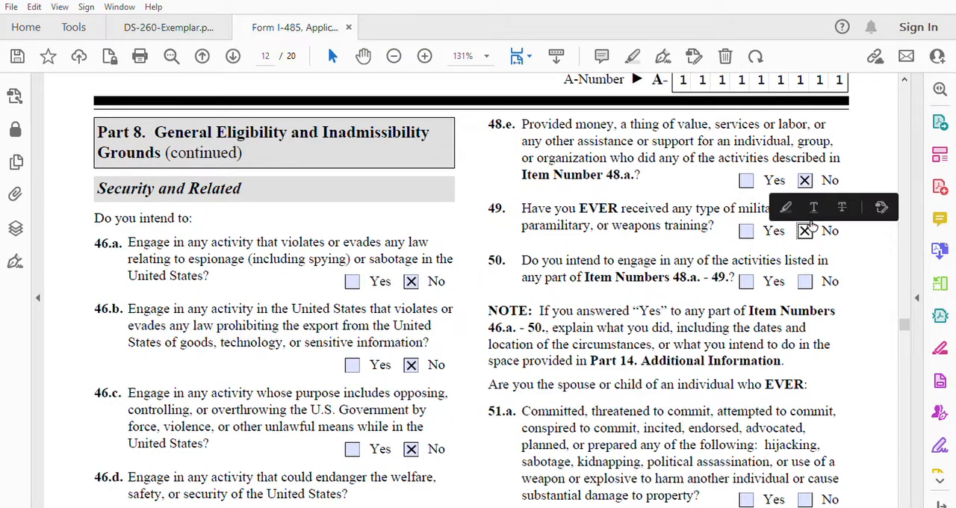
left_click(806, 278)
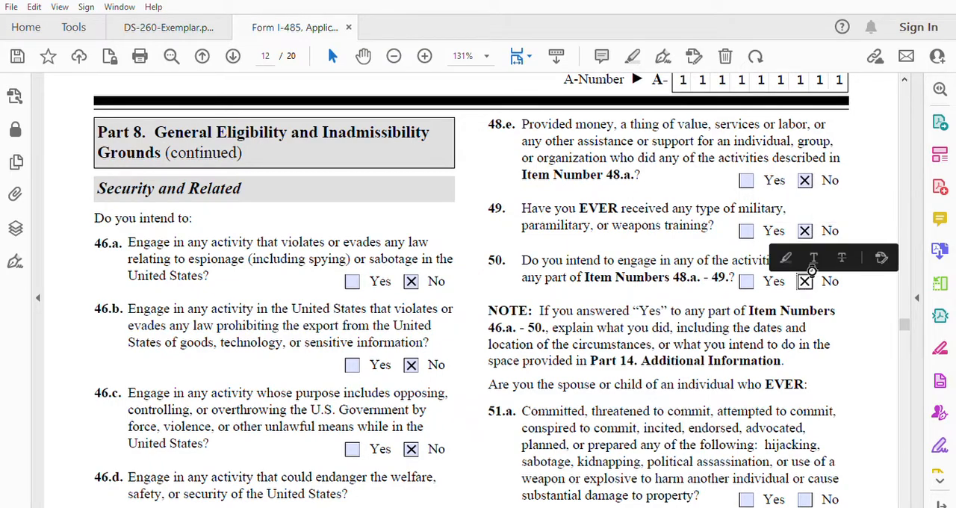
Step: Answer No to items 51.a through 51.c on a spouse or parent committing violent acts, joining such groups, or recruiting for them
left_click(905, 501)
left_click_drag(906, 502, 906, 502)
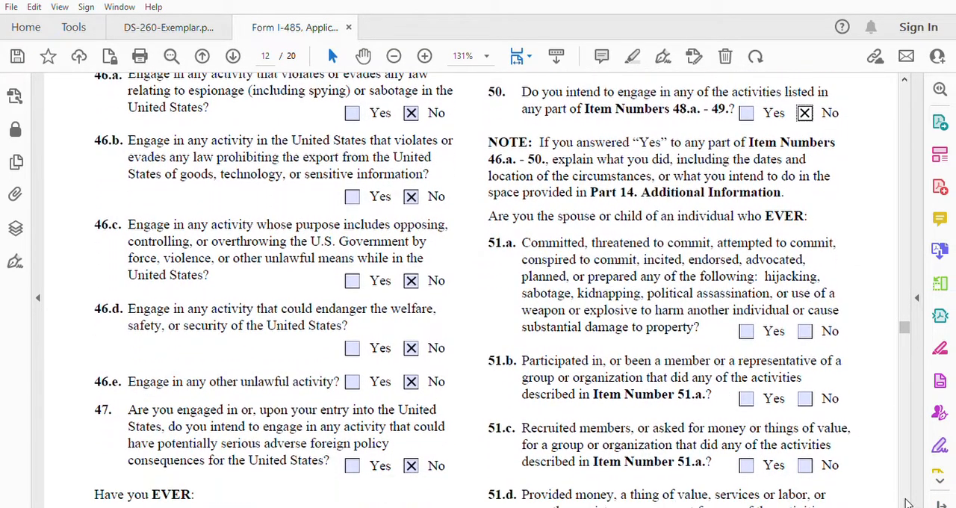
left_click(805, 330)
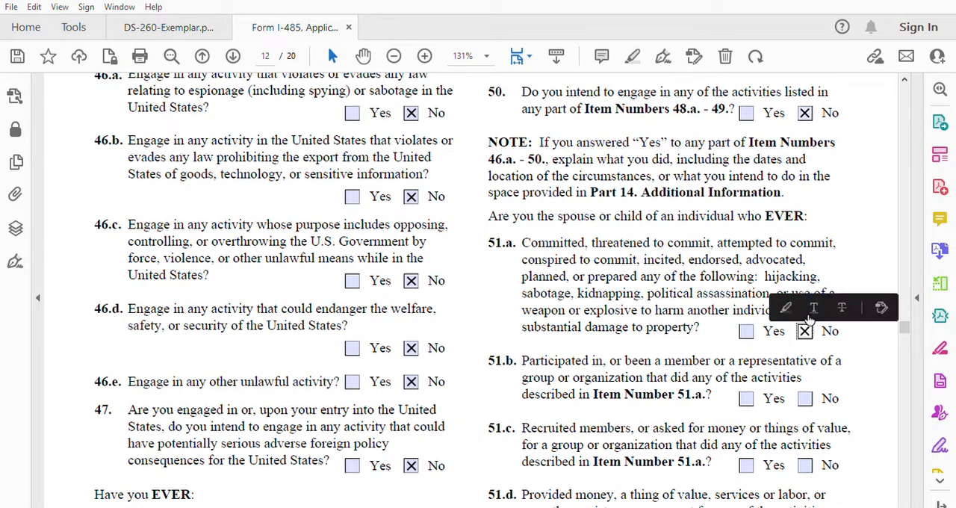
left_click(808, 397)
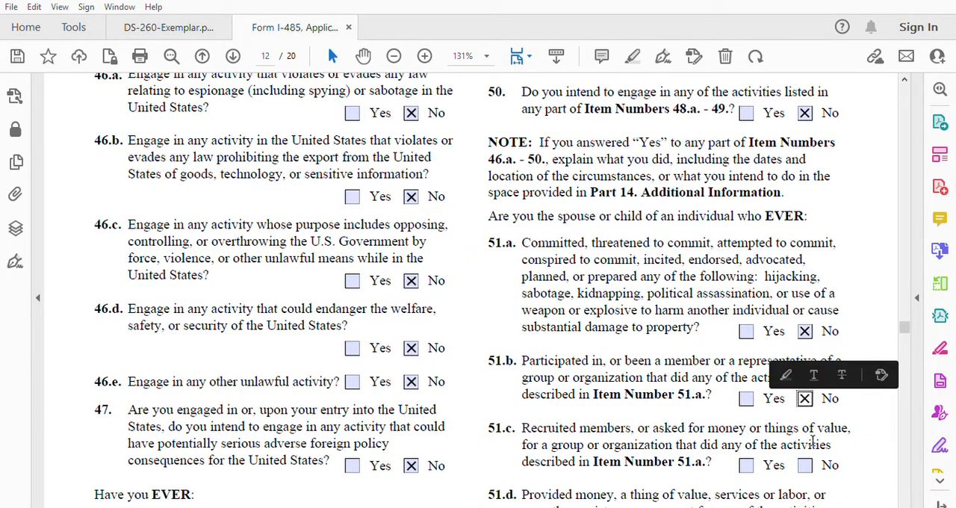
left_click(805, 464)
Step: Answer No to items 51.d through 51.f on a relative's support or training, and to item 52 on selling or transporting weapons
scroll(496, 290, "down", 5)
scroll(496, 290, "down", 5)
scroll(497, 290, "down", 2)
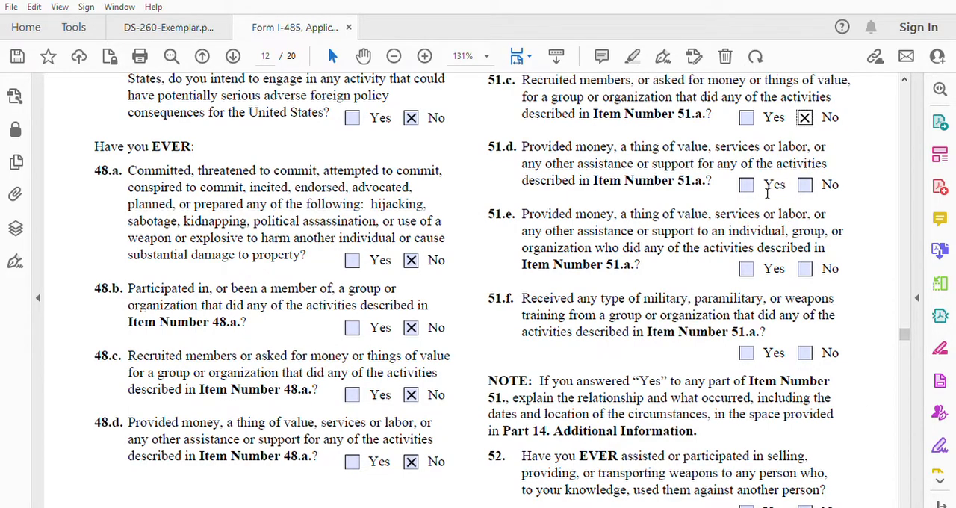
left_click(805, 185)
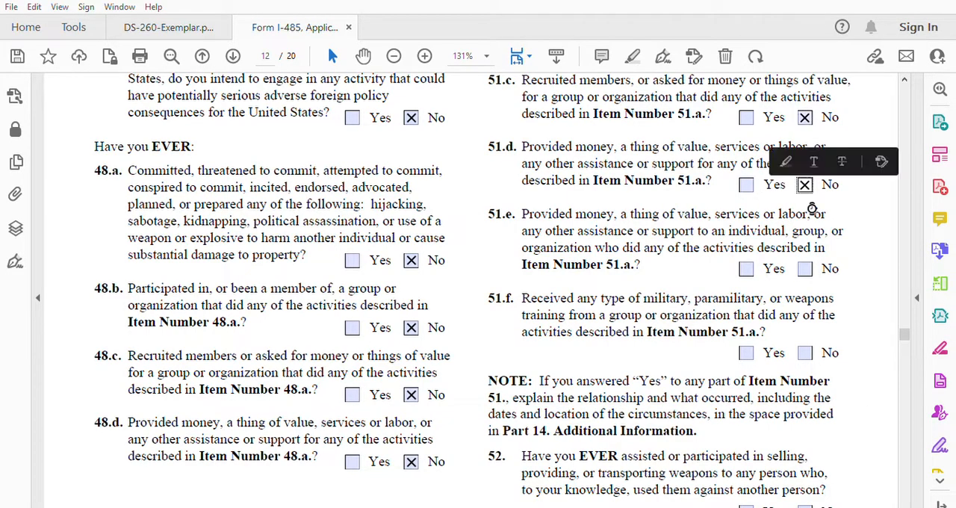
left_click(807, 269)
left_click(807, 351)
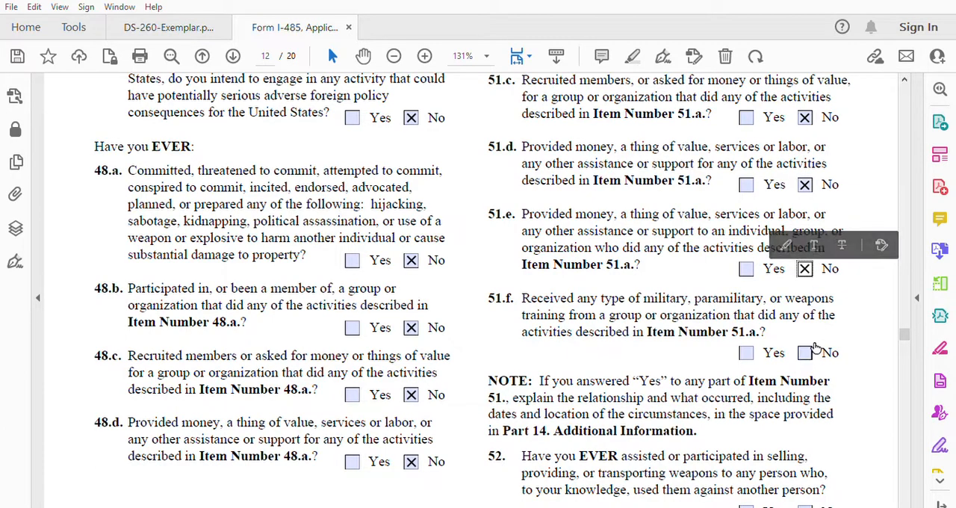
left_click(807, 505)
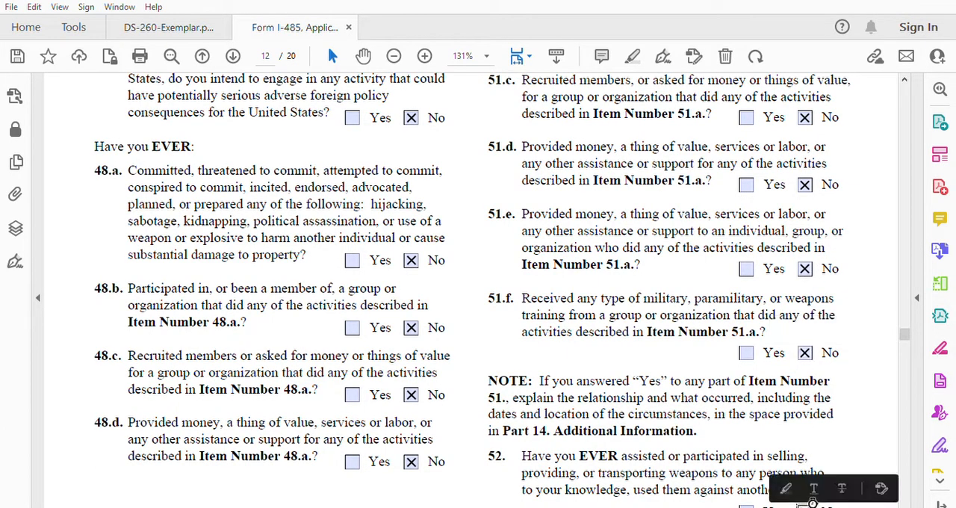
Step: Answer No to items 53 through 56 on detention facility work, weapon-using groups, armed group service, and Communist or totalitarian party membership
left_click(904, 502)
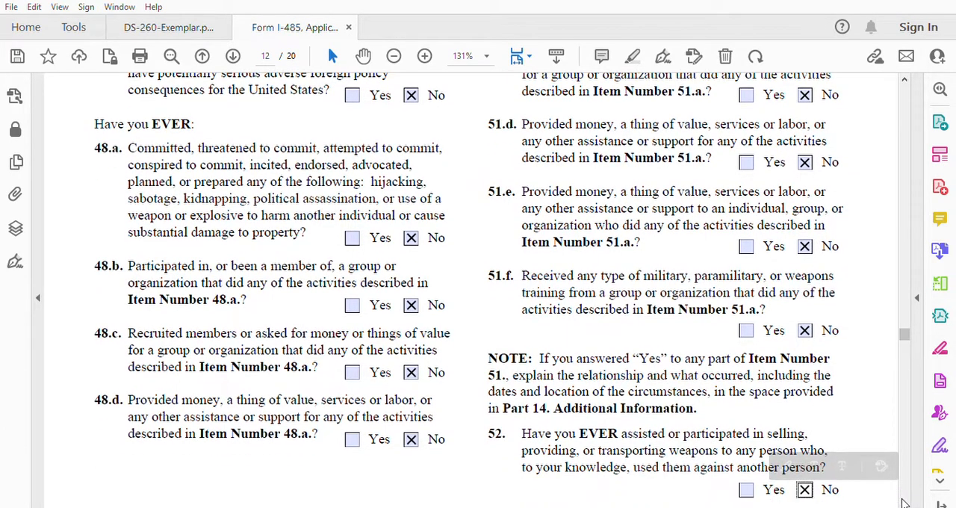
left_click(904, 503)
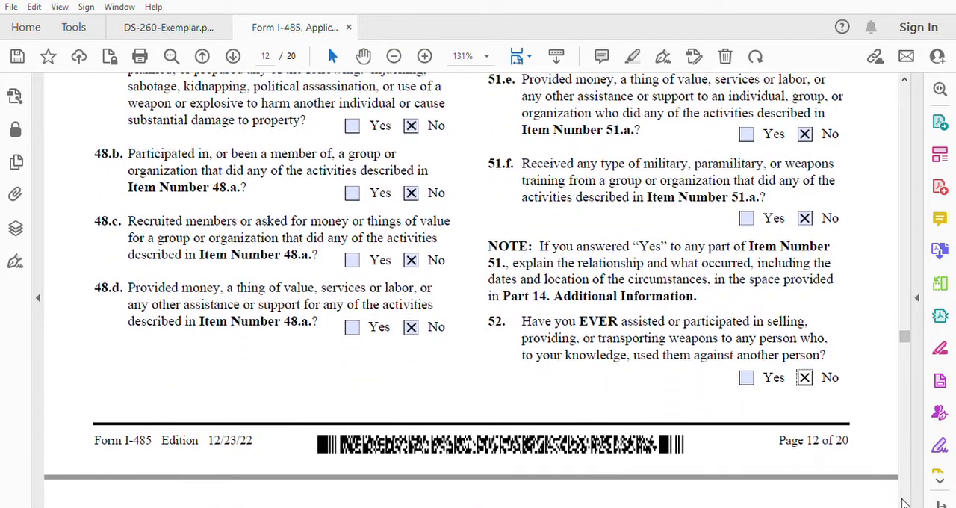
left_click(904, 502)
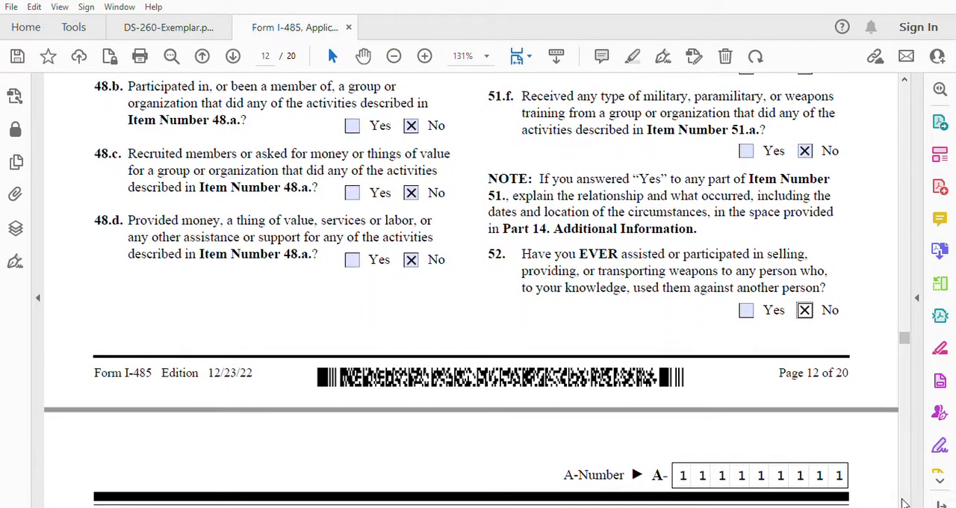
left_click(904, 503)
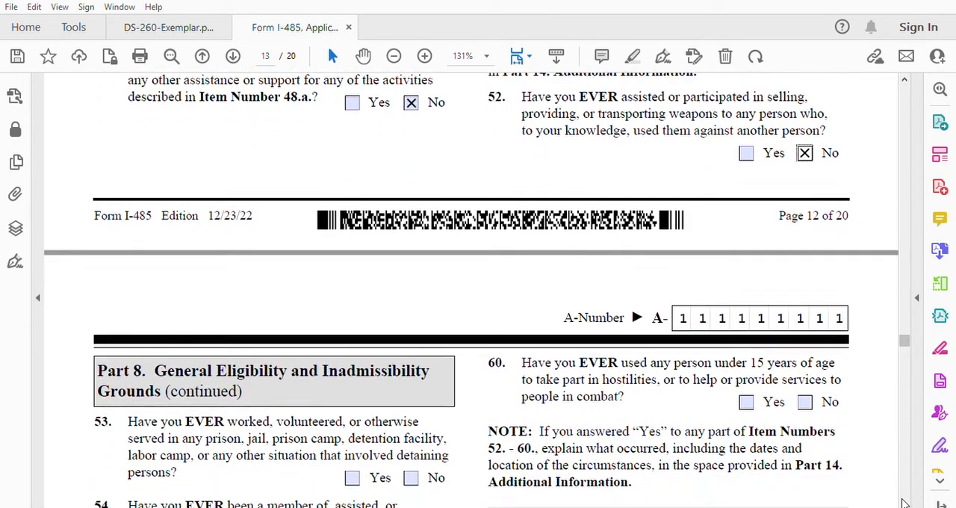
left_click(904, 503)
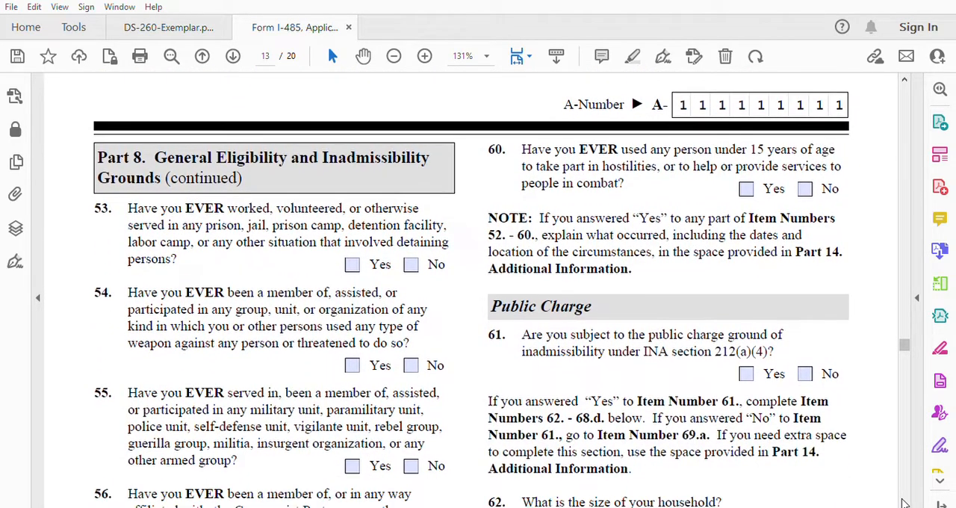
left_click(904, 503)
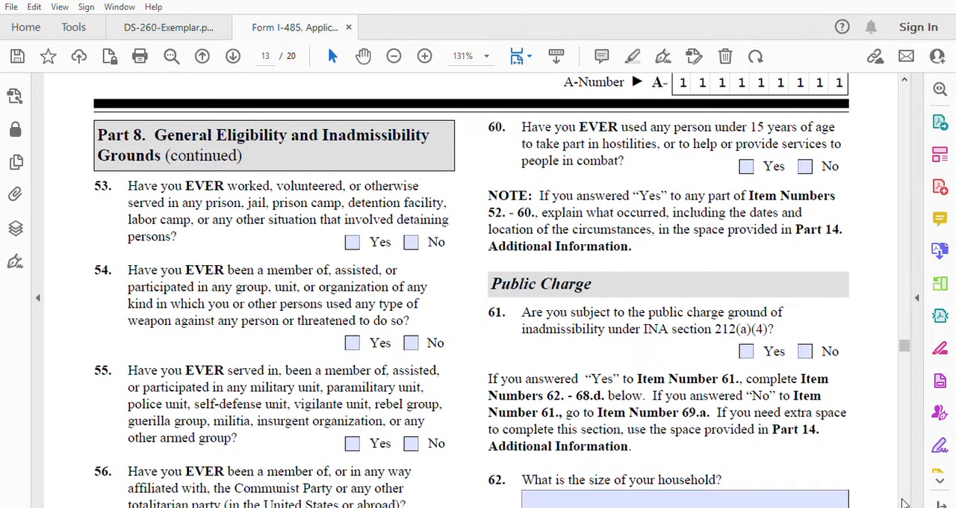
left_click(903, 503)
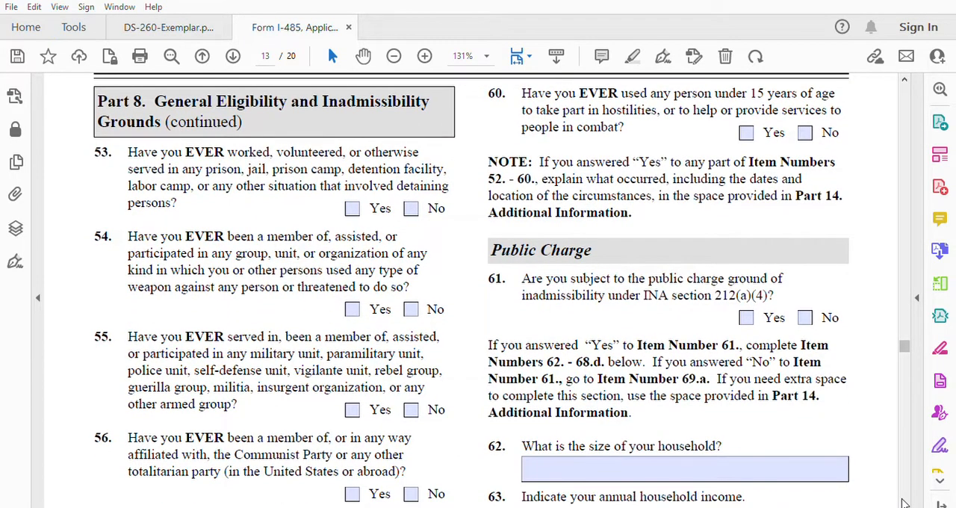
left_click(903, 503)
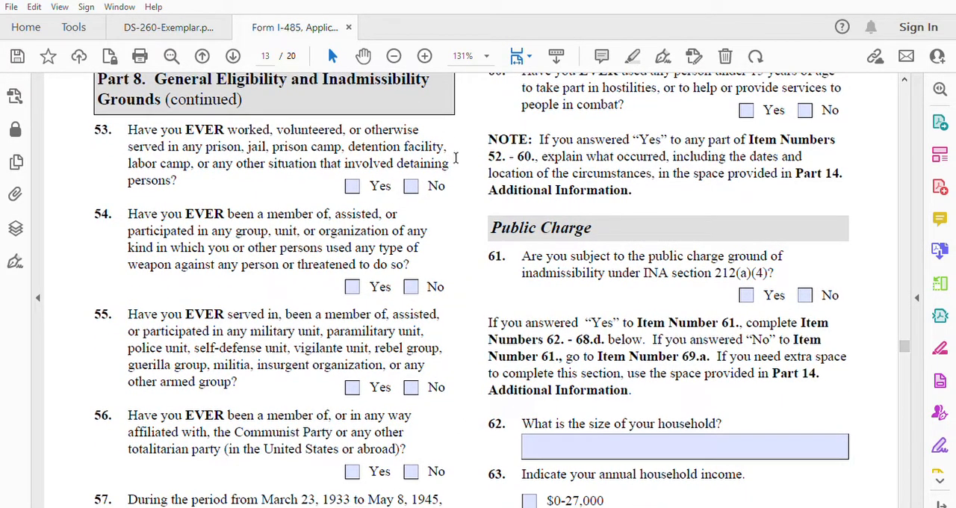
left_click(411, 185)
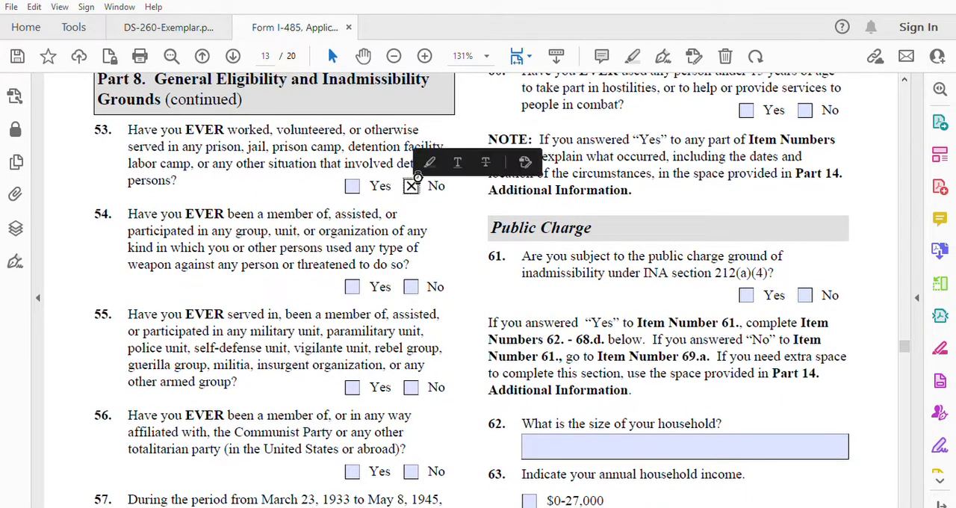
left_click(418, 286)
left_click(413, 387)
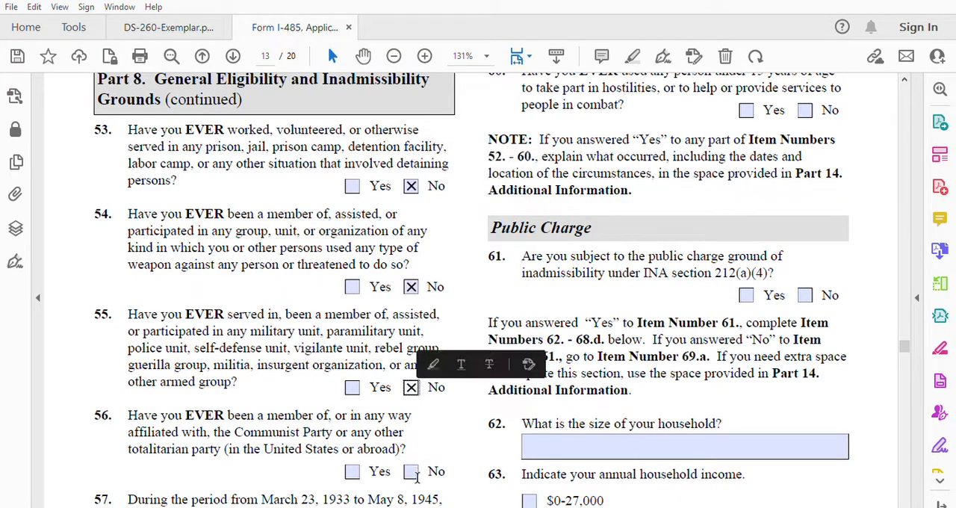
left_click(411, 470)
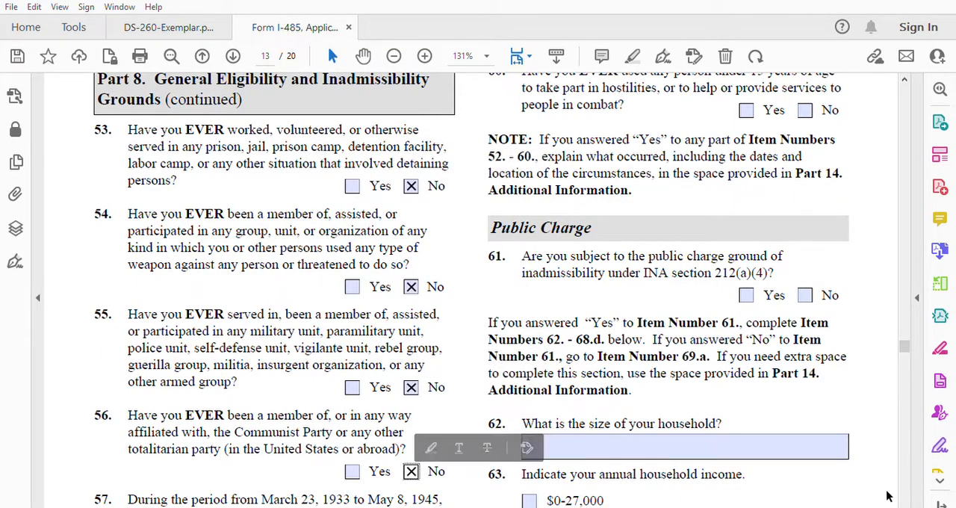
Step: Answer No to item 57 on Nazi-associated persecution and items 58.a through 58.d on torture, killing, severe injury, and non-consensual sexual contact
left_click(905, 505)
left_click_drag(905, 505, 905, 505)
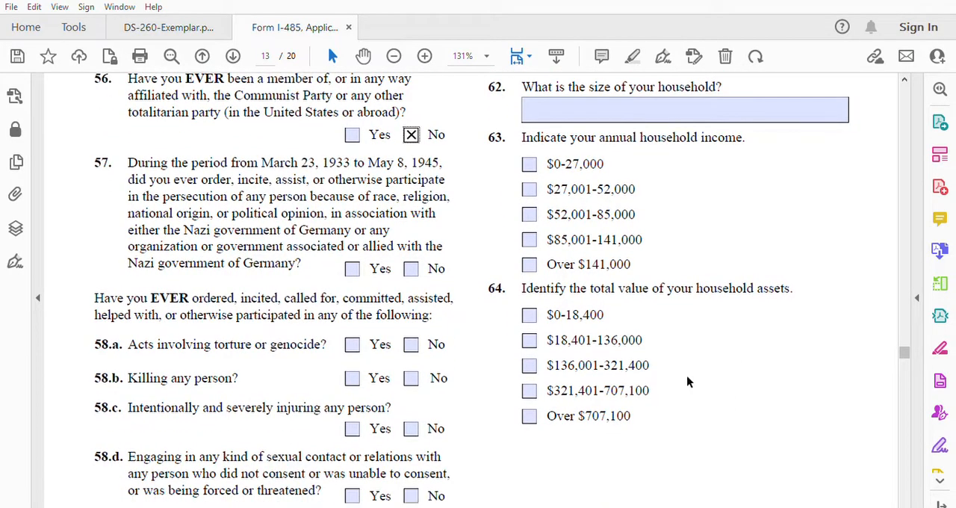
left_click(410, 268)
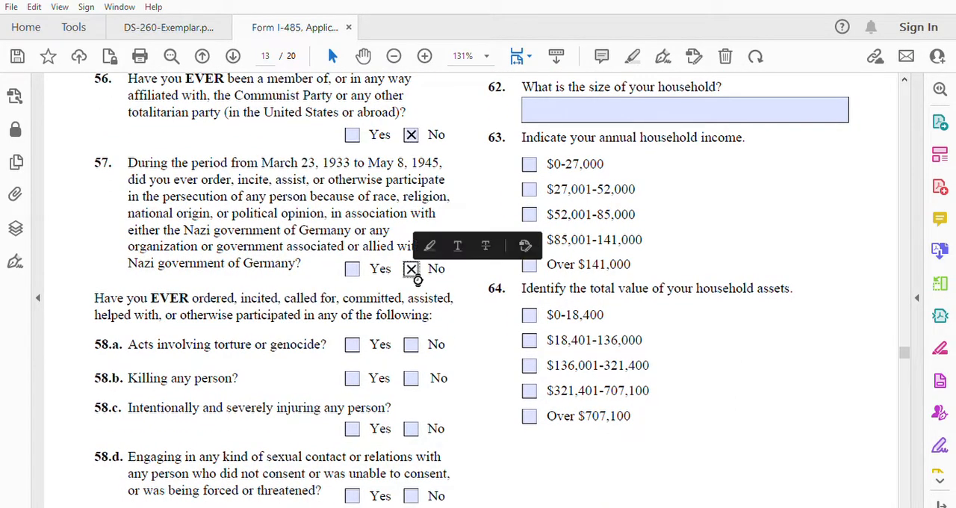
left_click(413, 372)
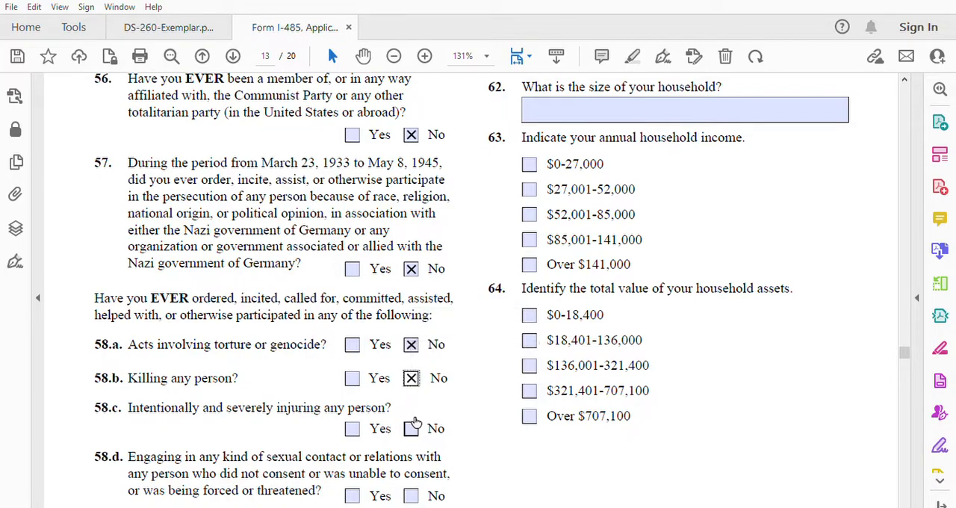
left_click(411, 428)
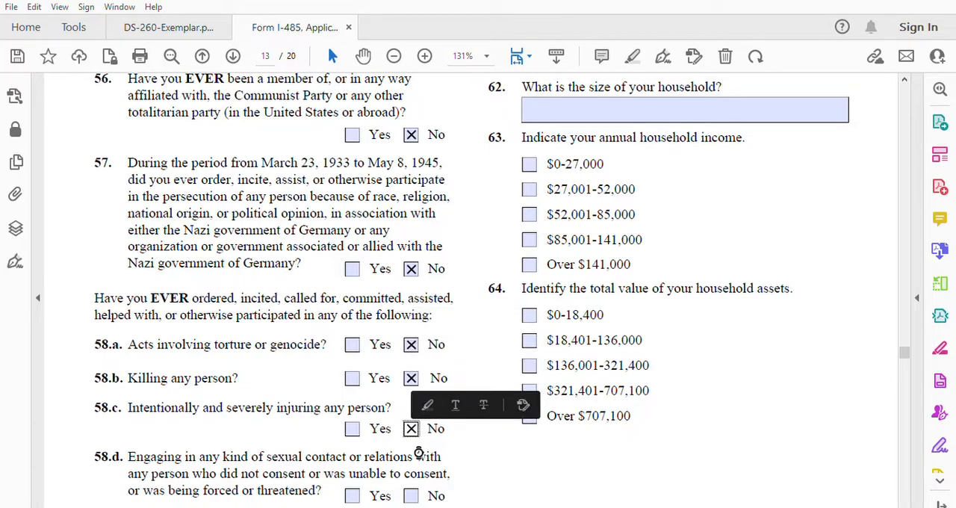
left_click(411, 495)
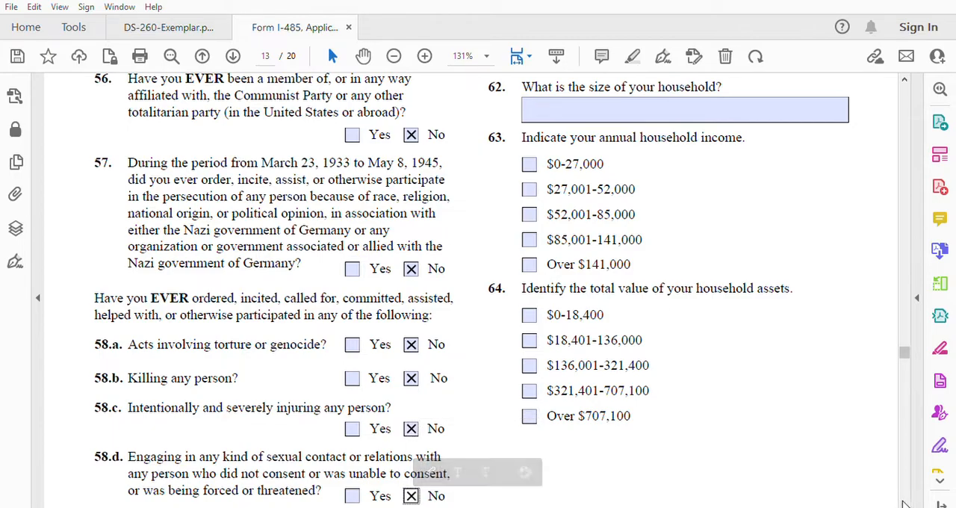
Step: Answer No to item 58.e on limiting religious beliefs and item 59 on recruiting persons under 15 for an armed force
left_click(904, 504)
left_click(904, 504)
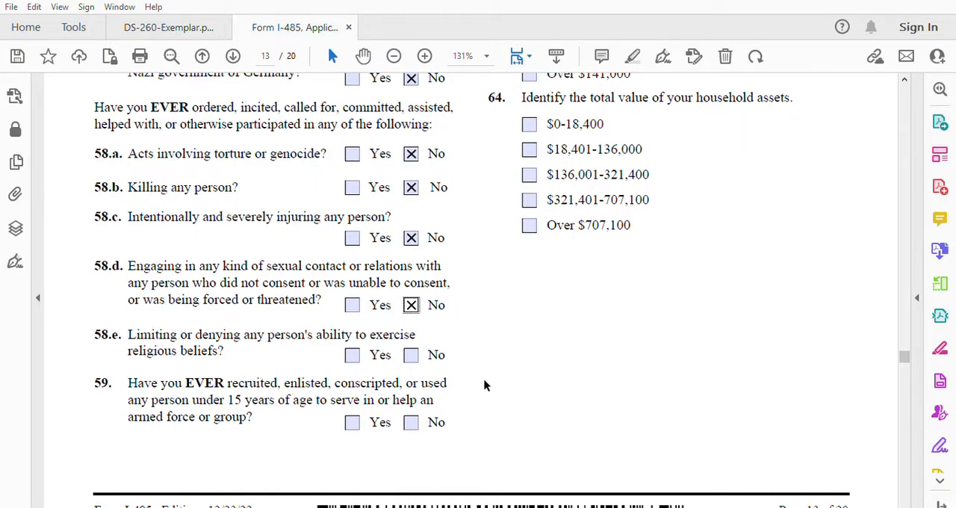
left_click(413, 350)
left_click(417, 421)
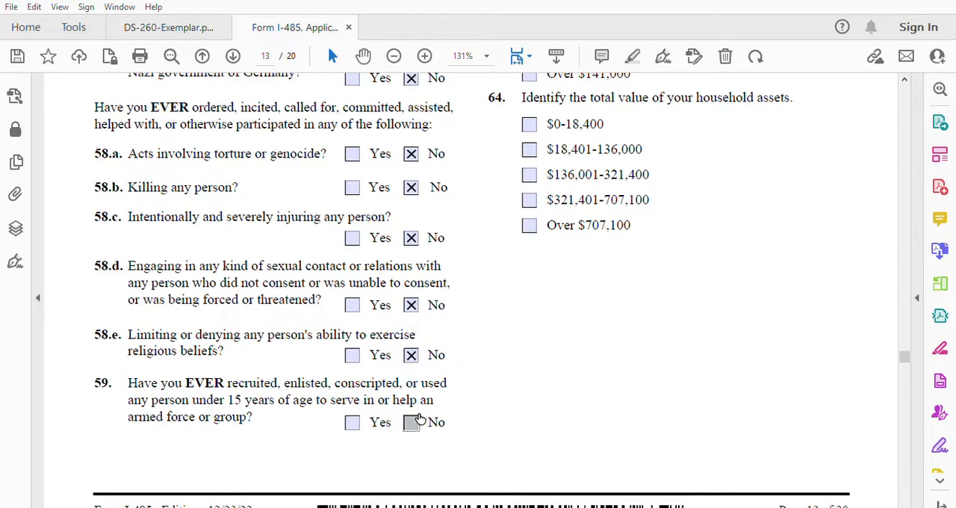
Step: Answer No to item 60 on using any person under 15 years of age in hostilities or combat services
left_click(905, 78)
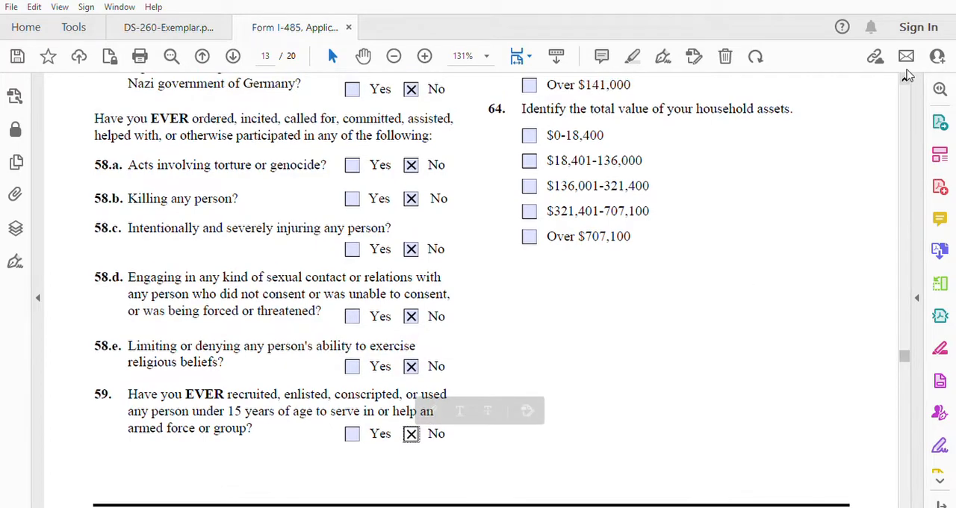
scroll(907, 74, "up", 5)
scroll(908, 74, "up", 4)
scroll(907, 75, "up", 4)
scroll(907, 75, "up", 4)
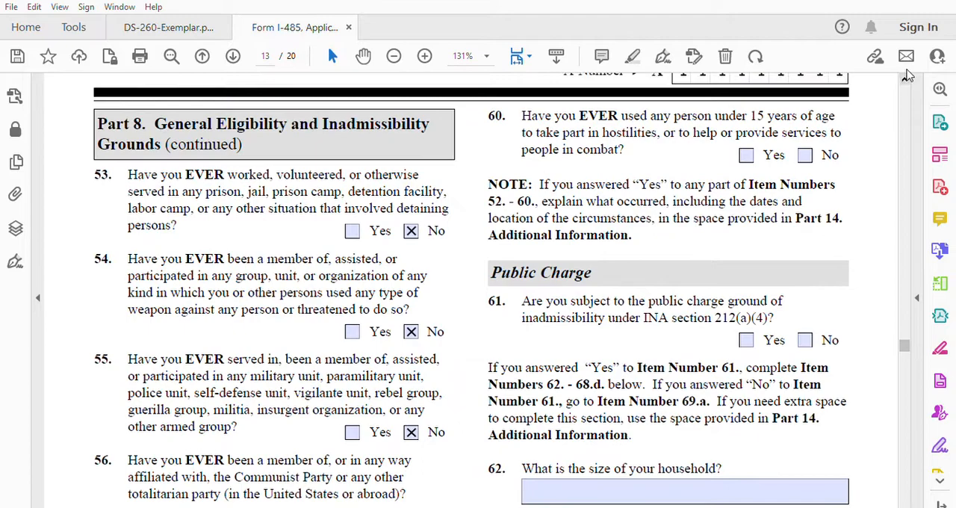
scroll(907, 75, "up", 1)
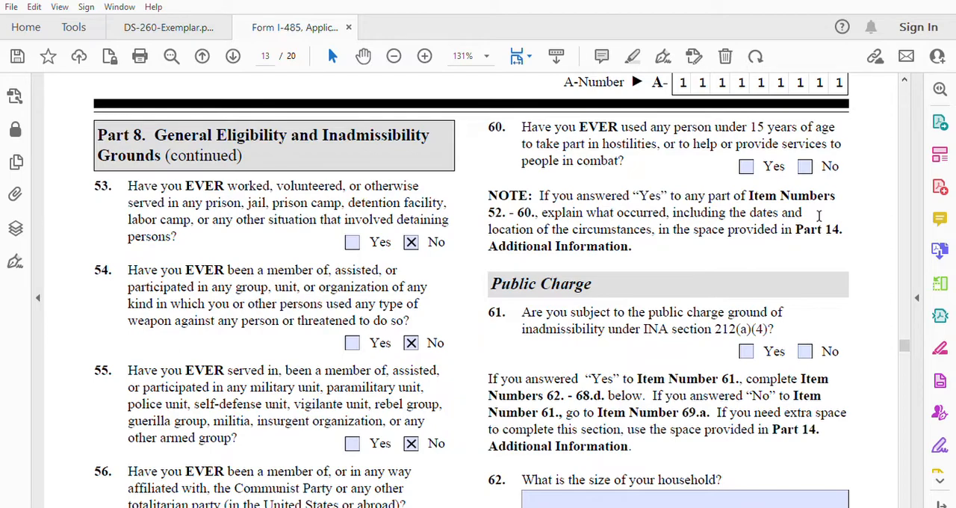
left_click(806, 165)
Step: Answer Yes to item 61 on the public charge ground of inadmissibility and enter 2 as the household size in item 62
scroll(905, 505, "down", 3)
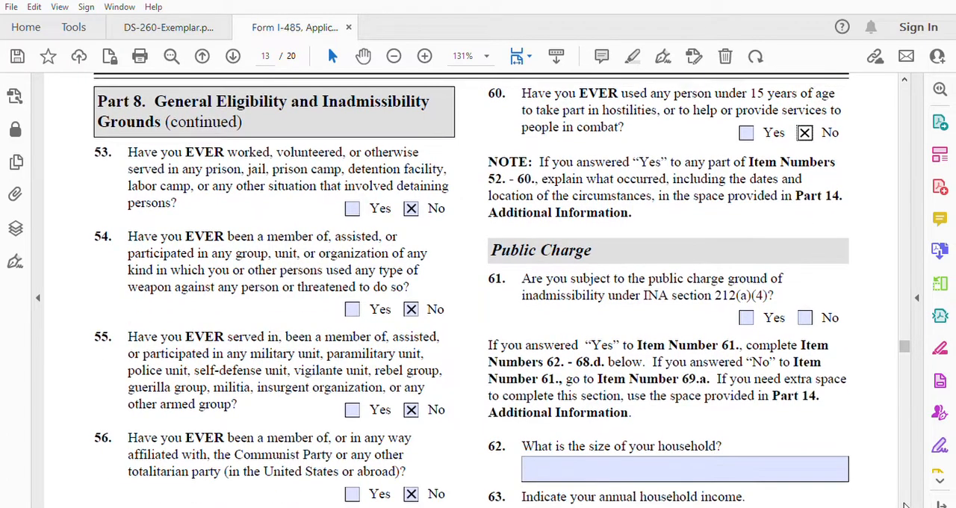
scroll(905, 505, "down", 2)
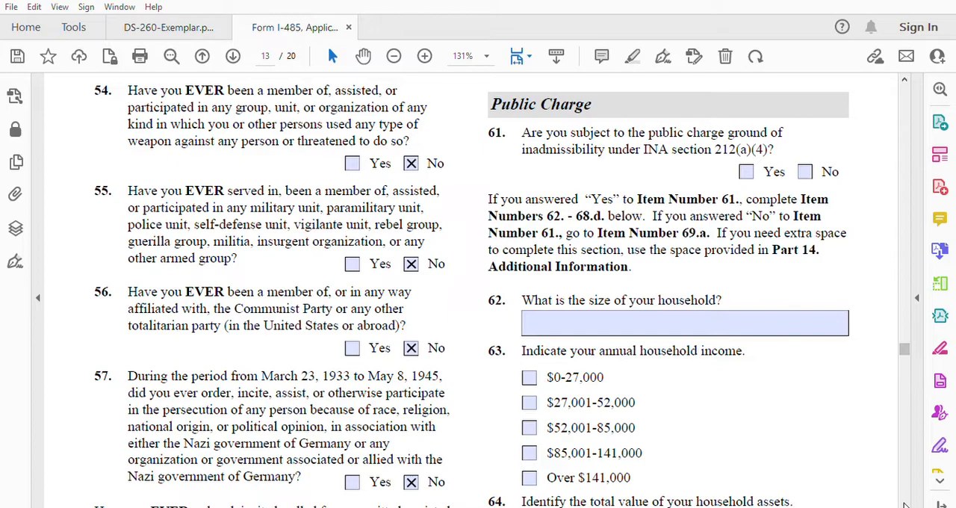
left_click(747, 171)
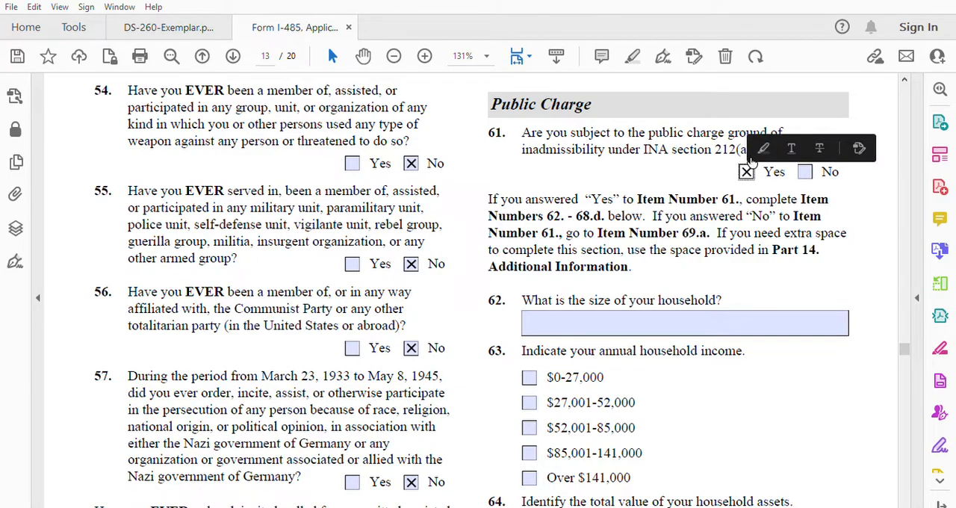
left_click(632, 317)
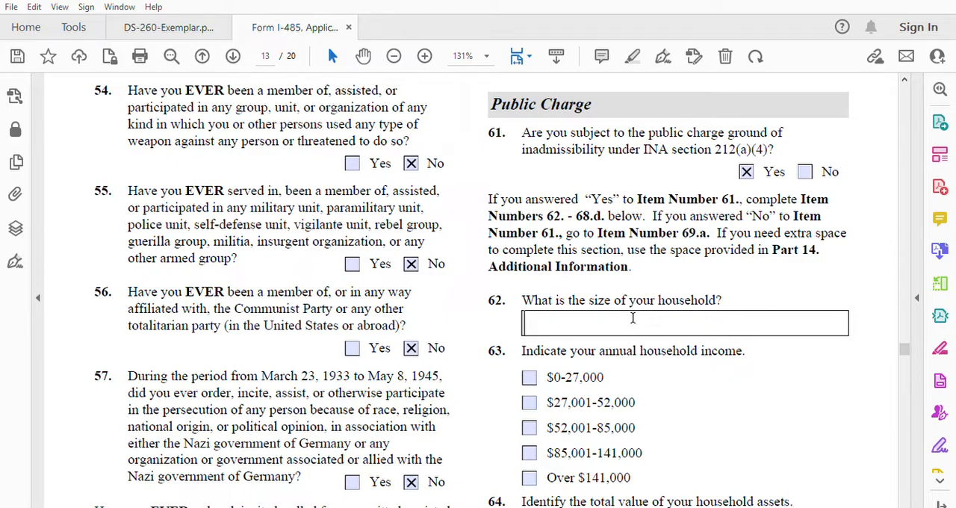
type("2")
Step: Mark the annual household income in item 63 as $52,001-85,000 and the household assets in item 64 as $136,001-321,400
left_click(529, 427)
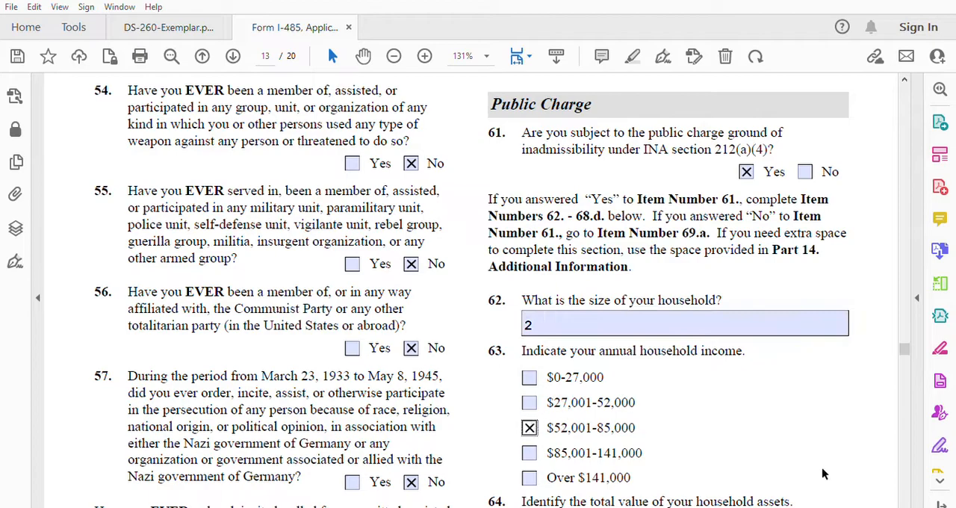
left_click(903, 502)
left_click(903, 501)
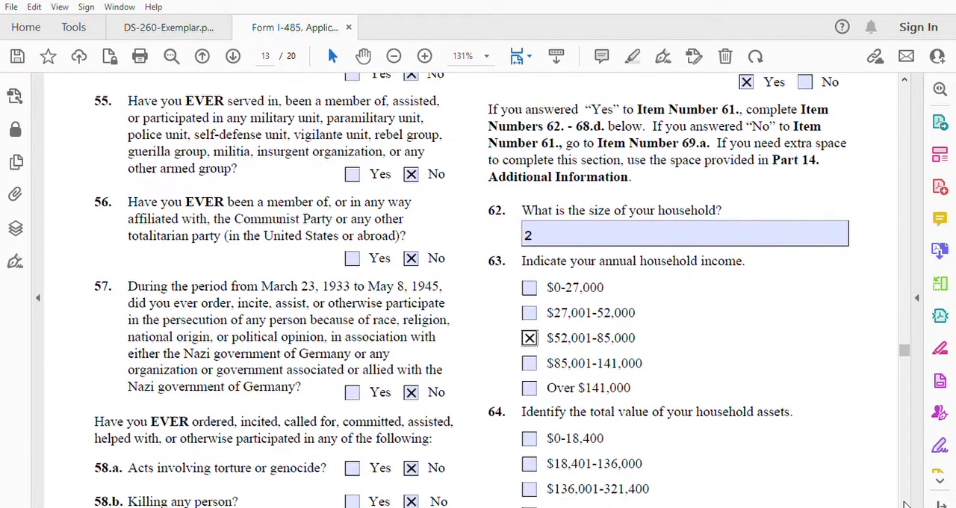
left_click(904, 501)
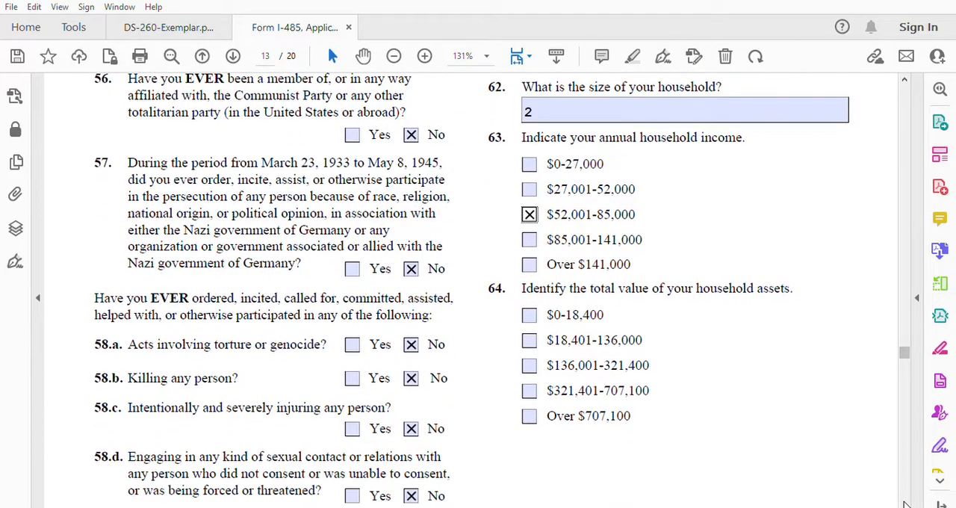
left_click(537, 335)
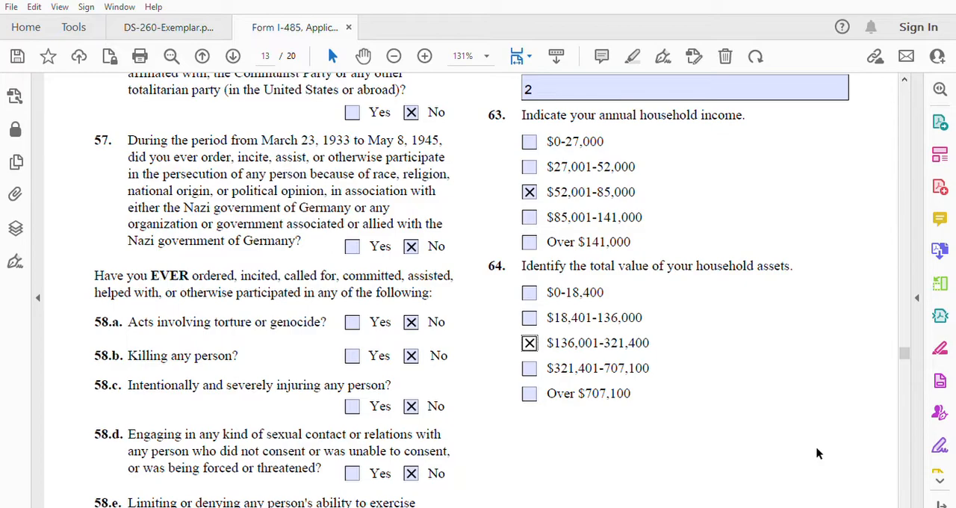
Step: Mark household liabilities in item 65 as $10,101-57,700 and education in item 66 as High school diploma, GED, or alternative credential
left_click(905, 502)
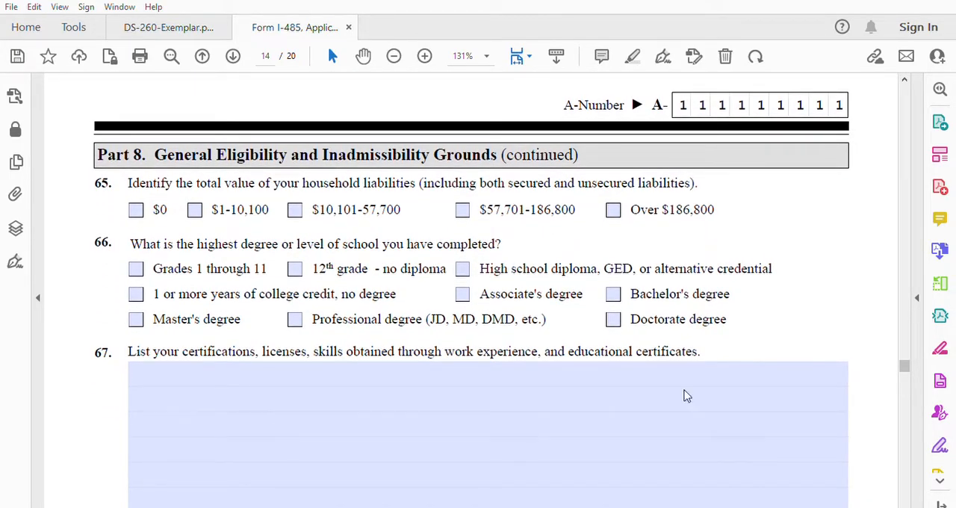
left_click(295, 209)
scroll(904, 503, "down", 3)
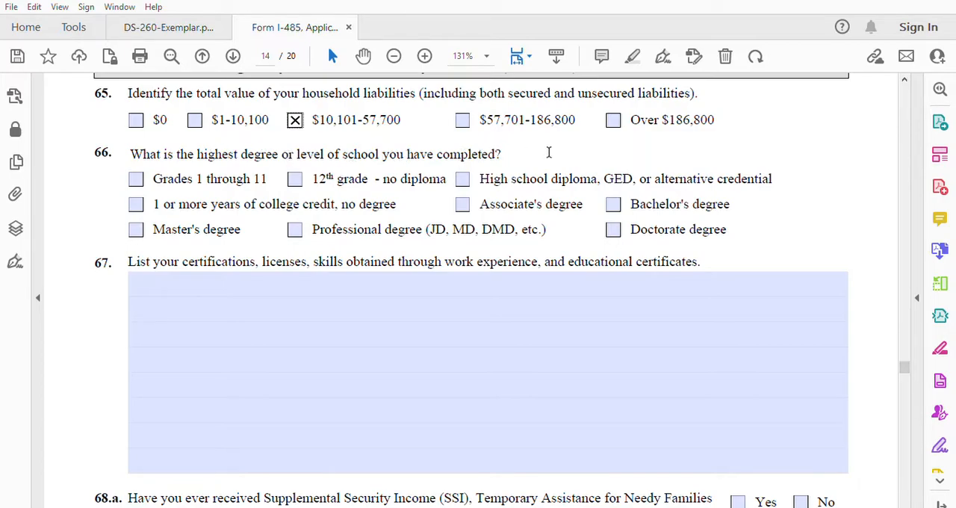
left_click(466, 173)
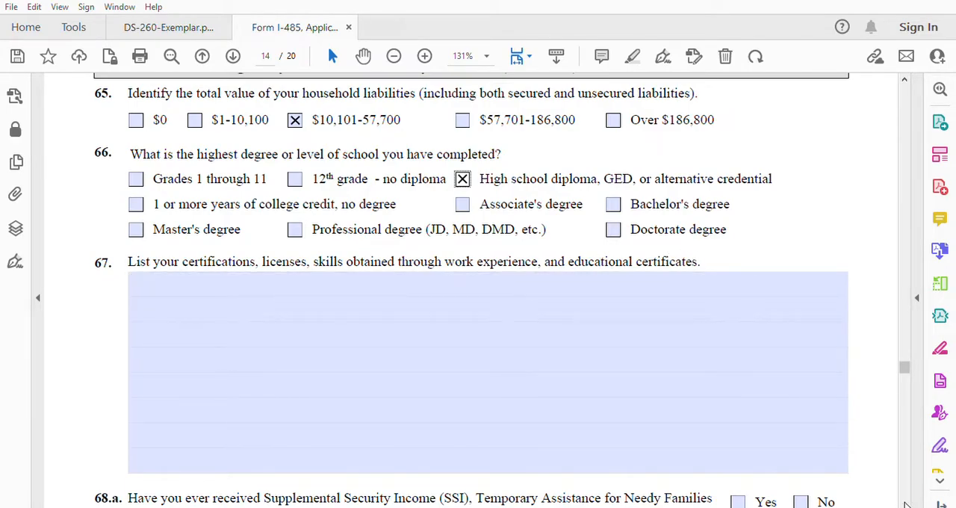
Step: Answer No to item 68.a on receiving cash benefit assistance and item 68.b on long-term institutionalization at government expense
scroll(905, 505, "down", 5)
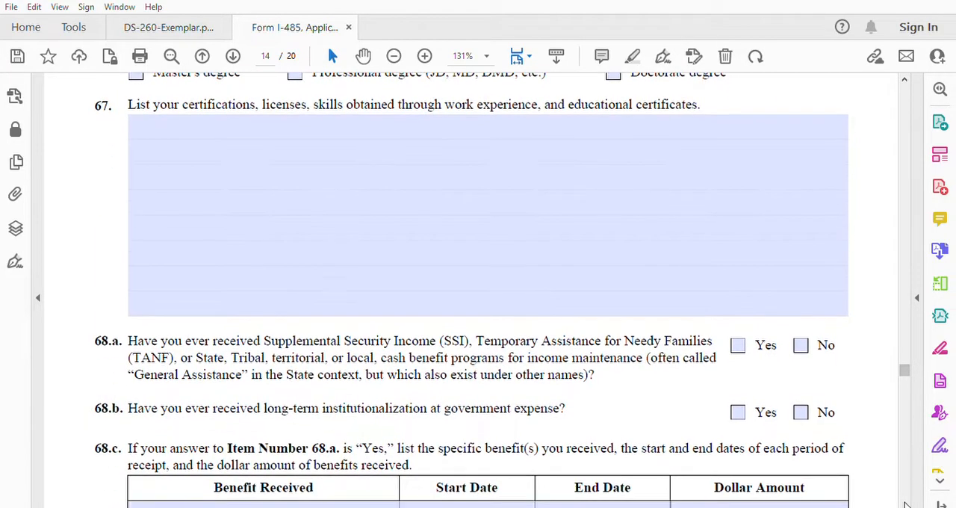
scroll(905, 504, "down", 3)
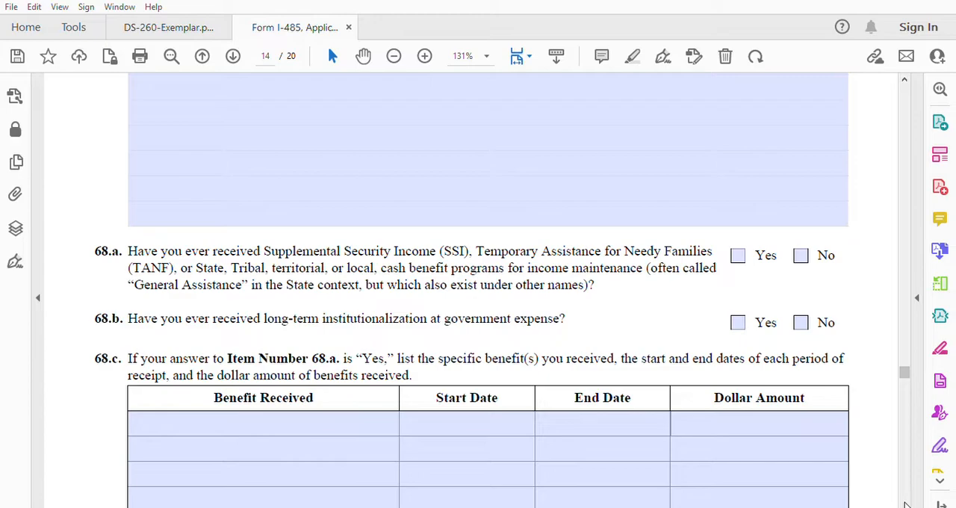
left_click(804, 250)
left_click(801, 318)
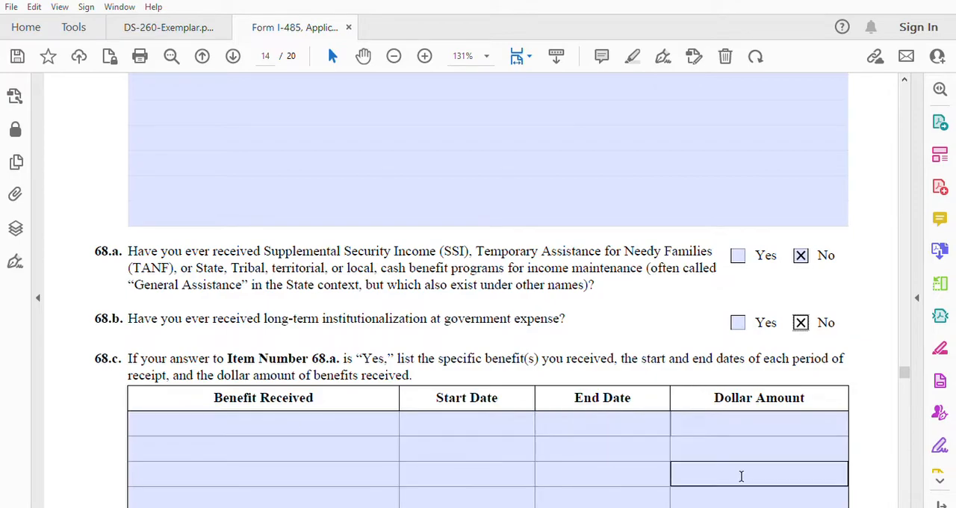
Step: Answer No to items 69.a and 69.b on missed removal proceedings and item 70 on submitting fraudulent documentation
scroll(905, 505, "down", 5)
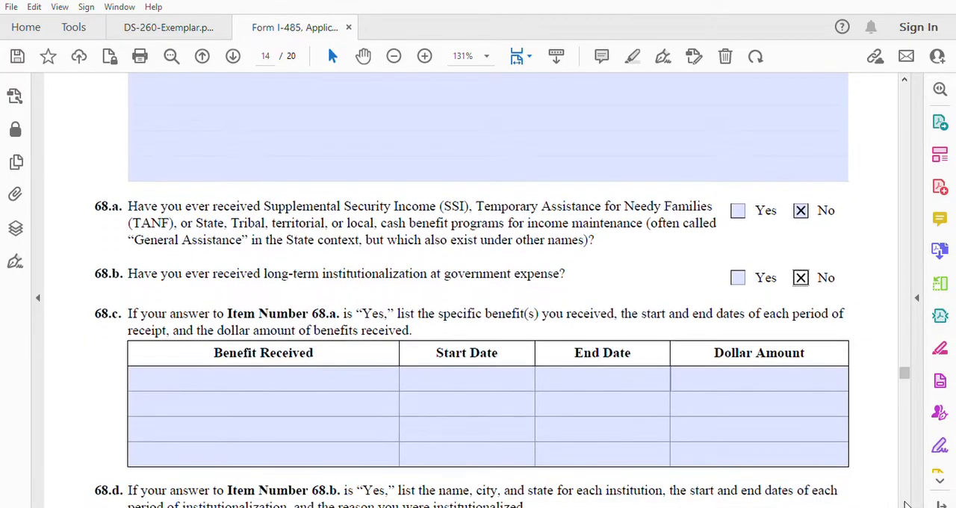
scroll(906, 505, "down", 3)
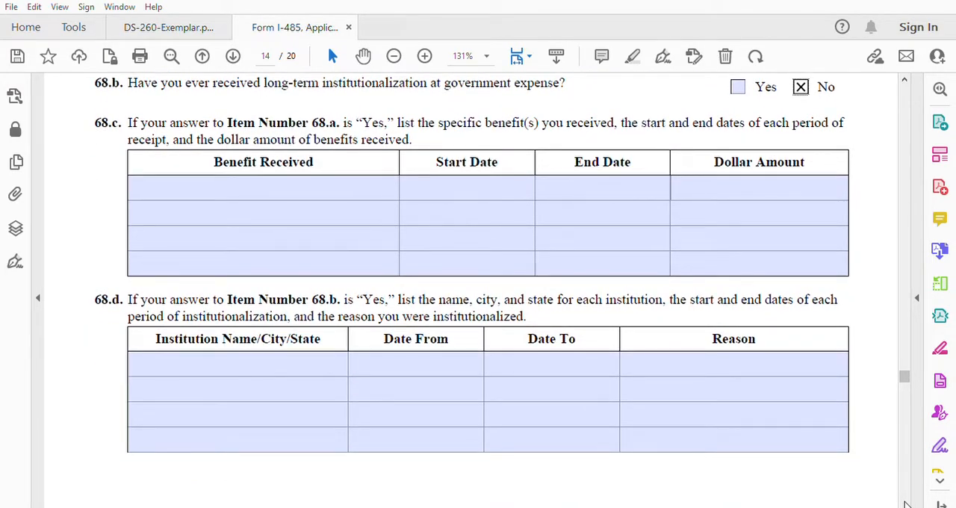
scroll(905, 505, "down", 4)
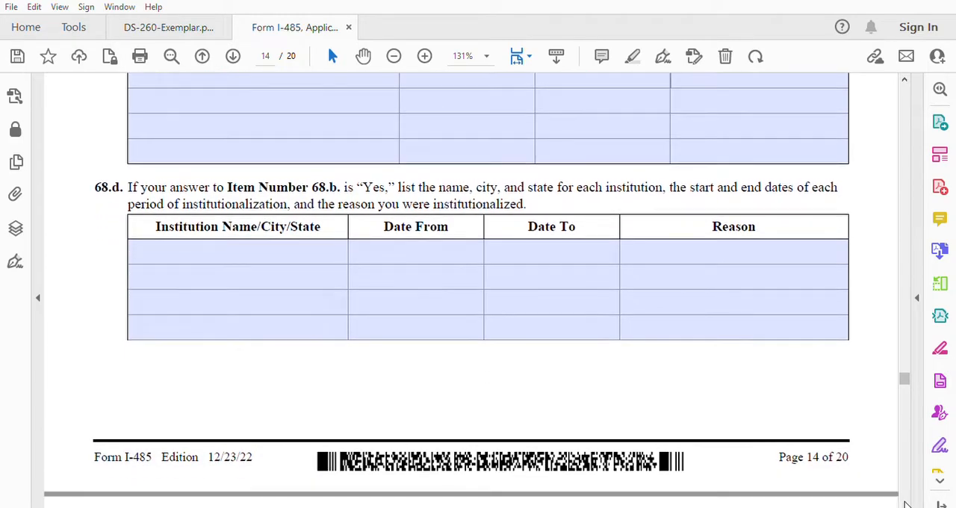
scroll(906, 505, "down", 5)
scroll(905, 505, "down", 5)
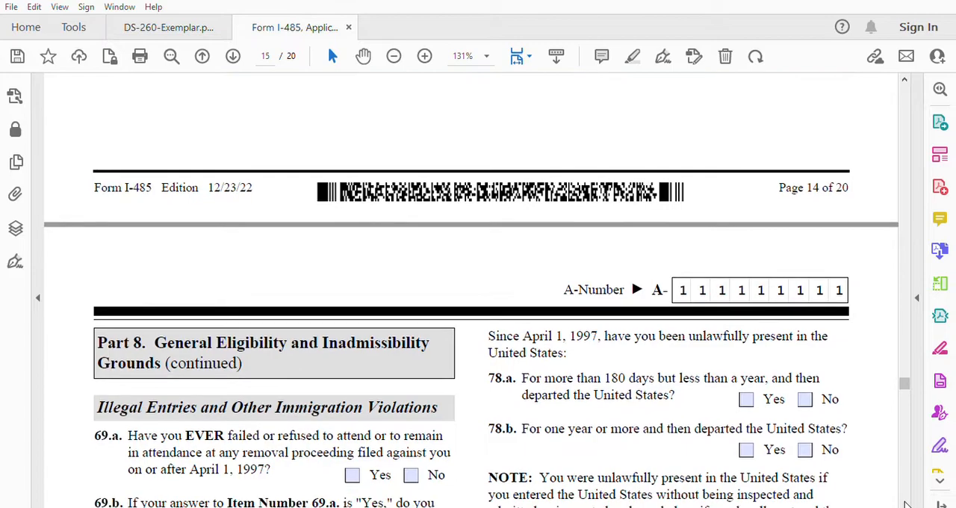
scroll(906, 505, "down", 5)
scroll(906, 505, "down", 3)
scroll(906, 505, "down", 3)
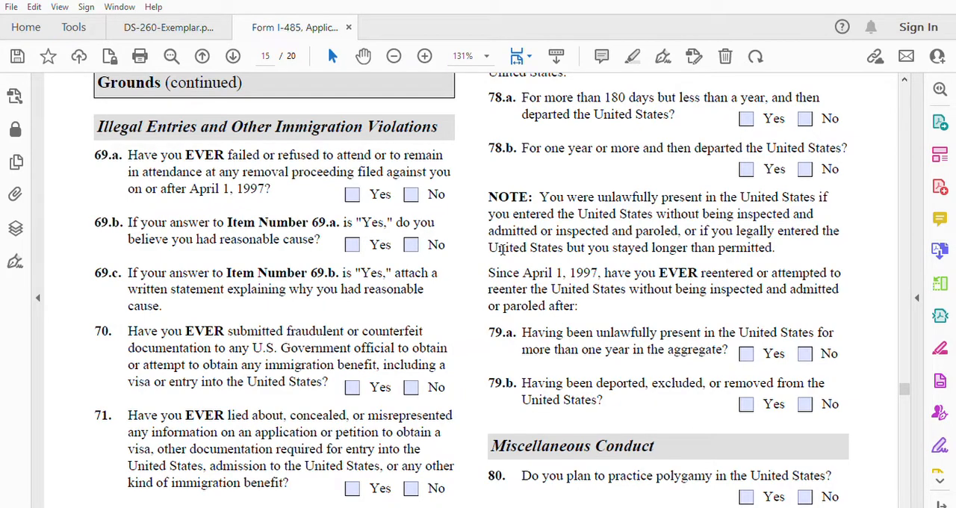
left_click(411, 194)
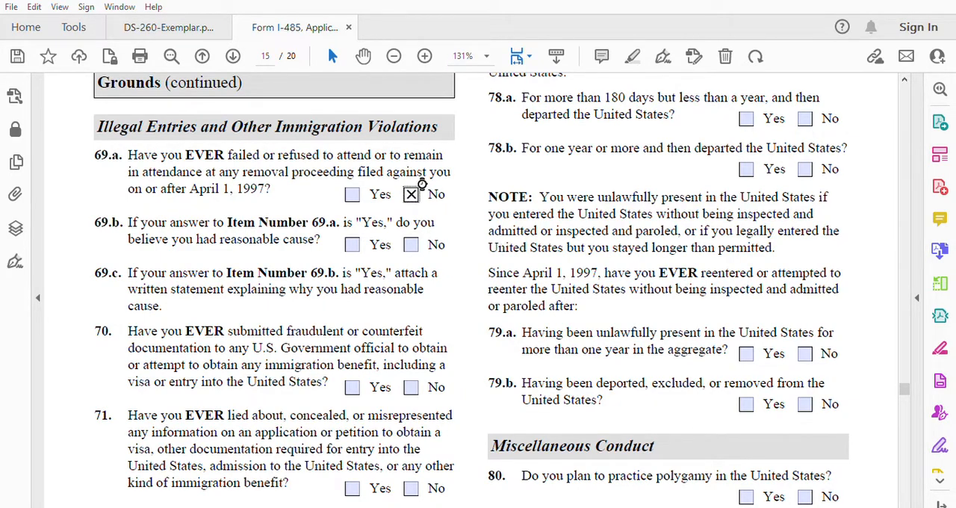
left_click(411, 244)
left_click(411, 386)
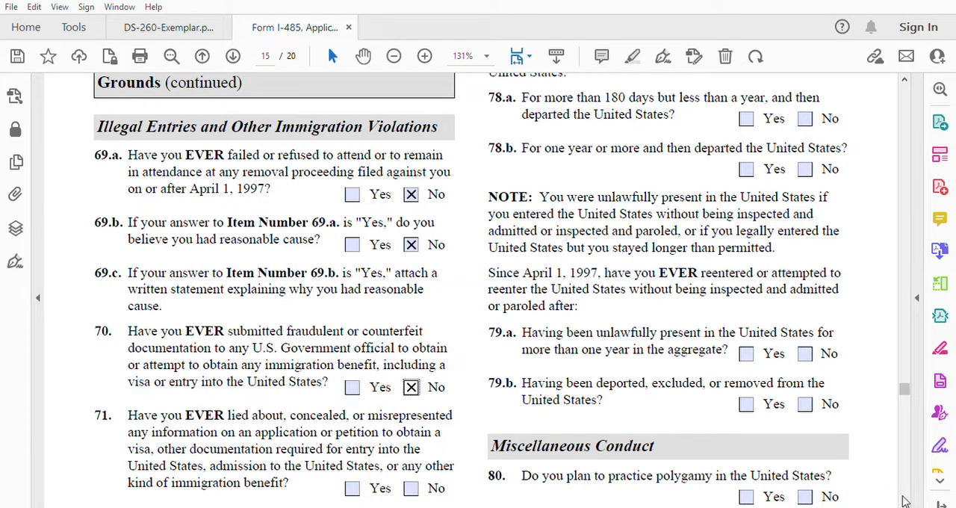
Step: Answer No to items 71 through 75, covering misrepresentation, false citizenship claims, stowaway entry, alien smuggling and civil penalty orders
scroll(905, 502, "down", 1)
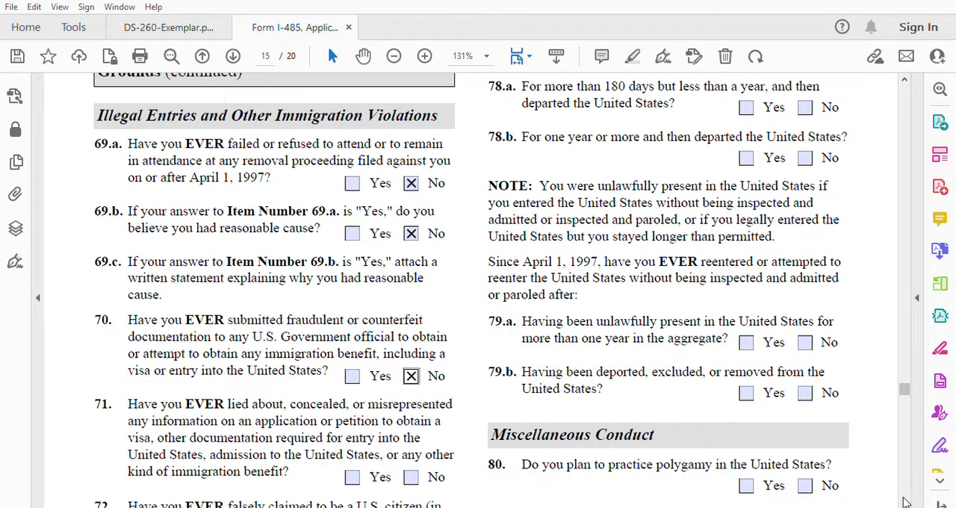
scroll(905, 502, "down", 5)
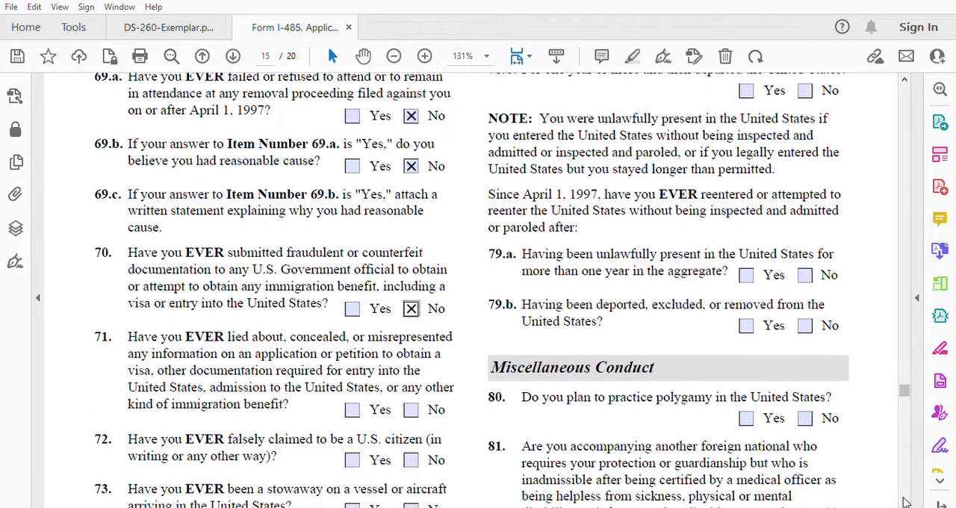
scroll(905, 502, "down", 4)
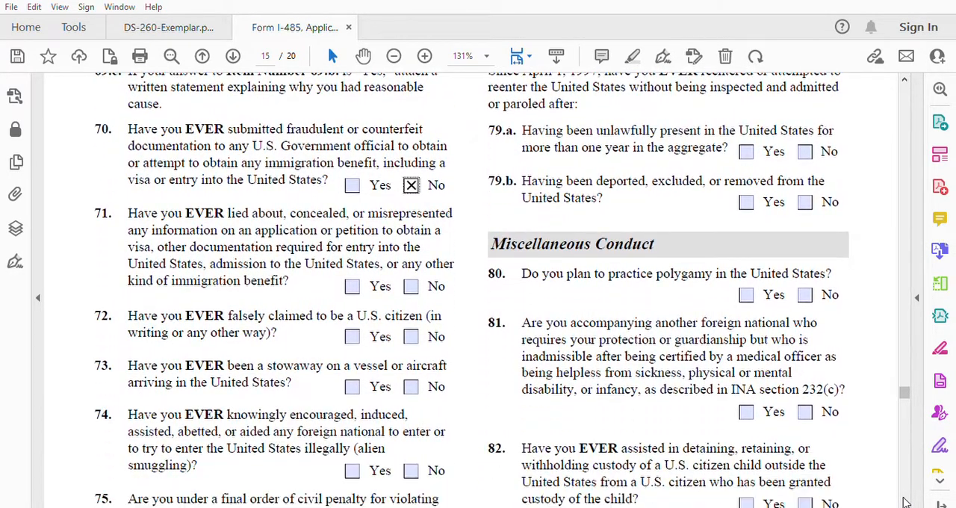
left_click(412, 285)
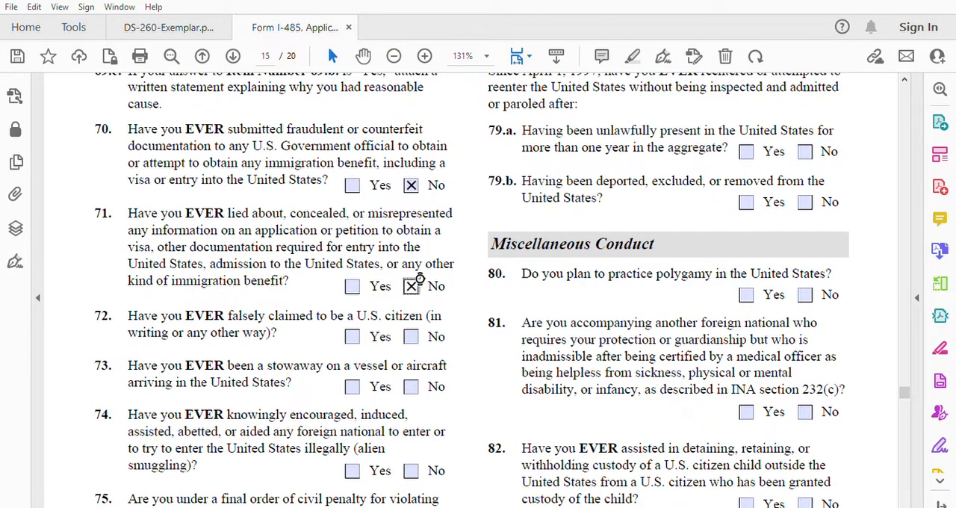
left_click(412, 335)
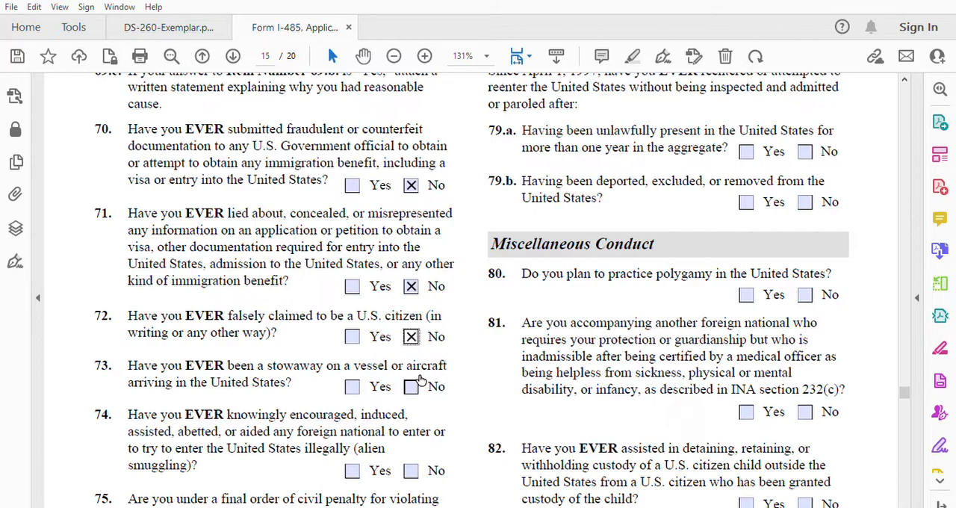
left_click(417, 384)
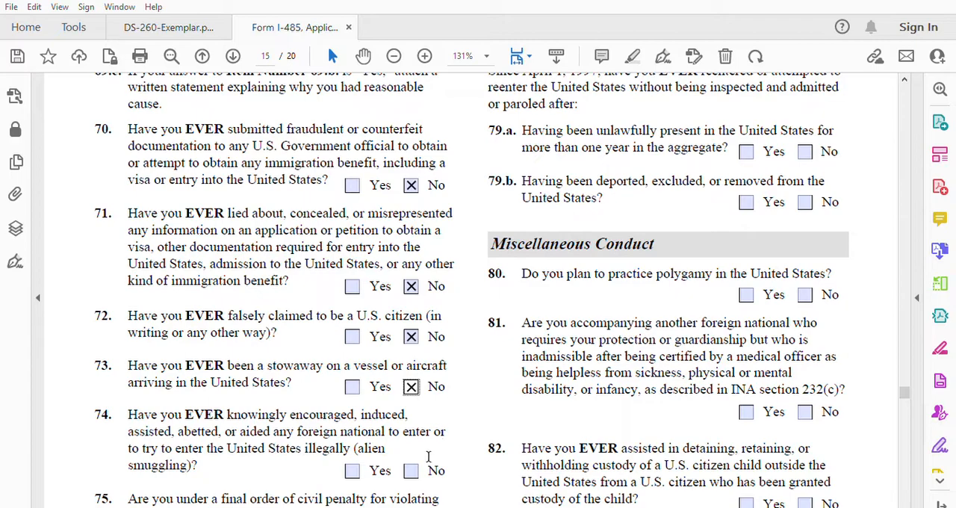
left_click(412, 470)
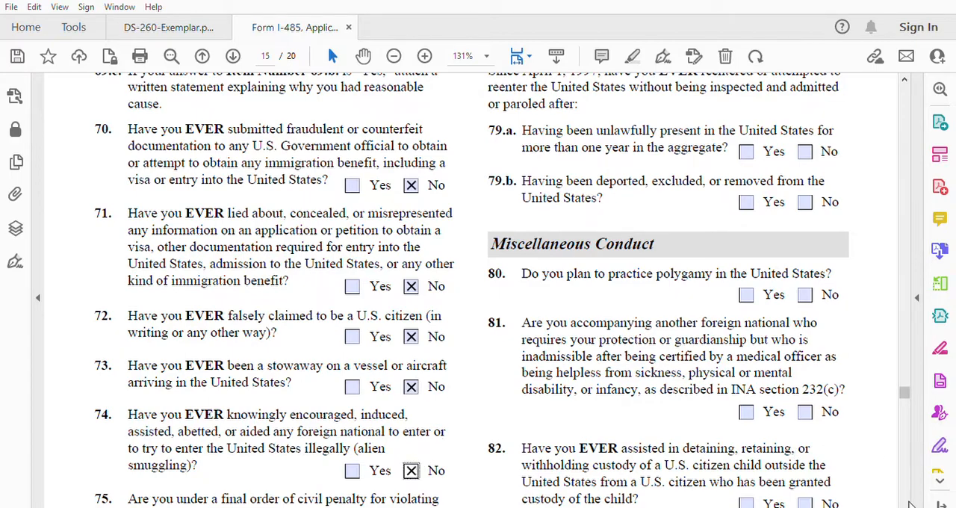
scroll(909, 505, "down", 3)
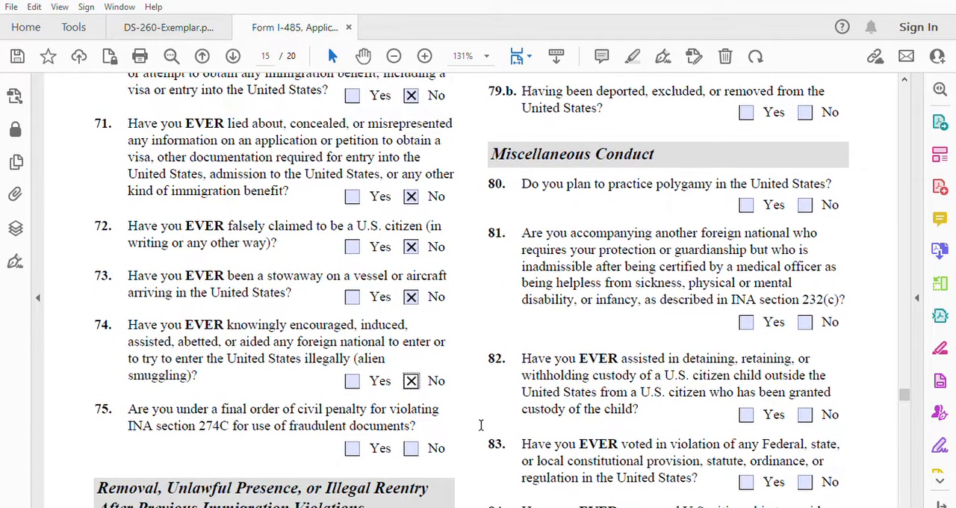
left_click(413, 447)
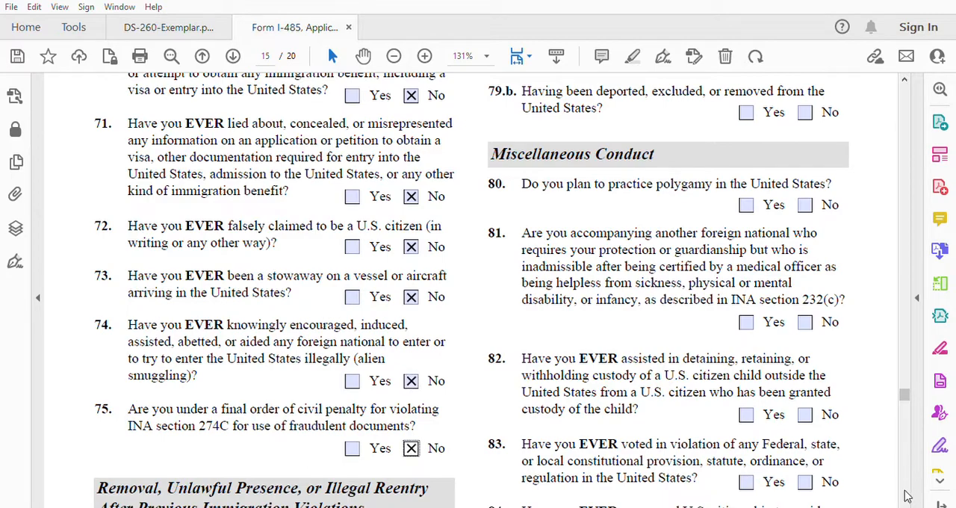
Step: Answer No to item 76 on exclusion, deportation or removal and item 77 on entering without inspection
scroll(905, 501, "down", 5)
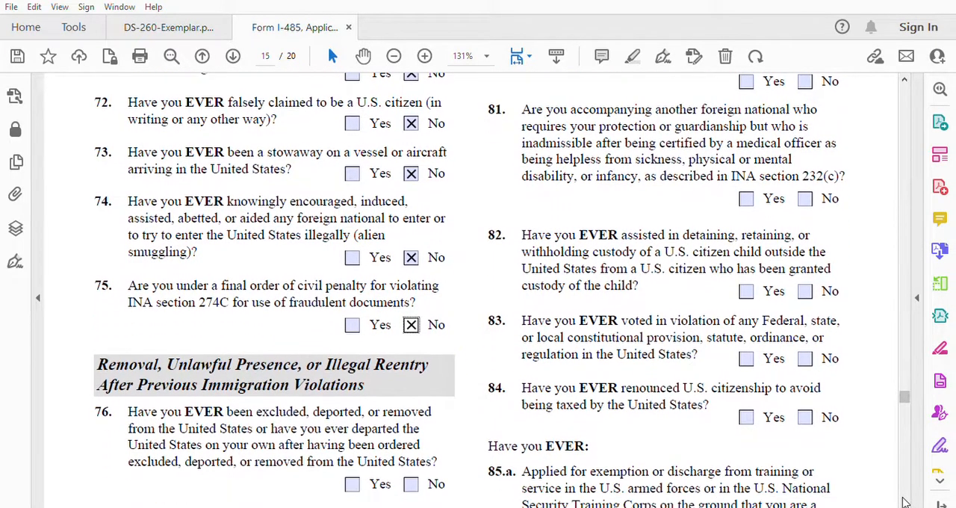
scroll(905, 502, "down", 1)
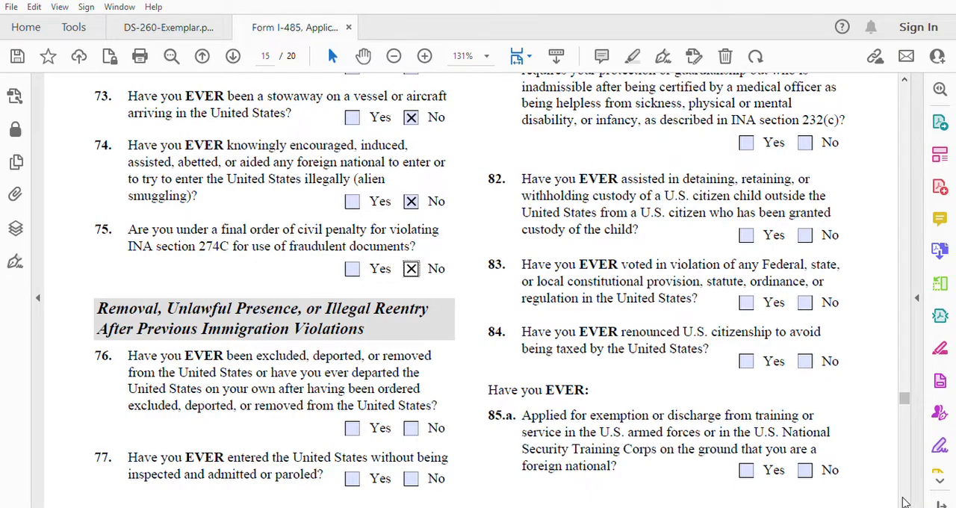
left_click(411, 427)
left_click(411, 478)
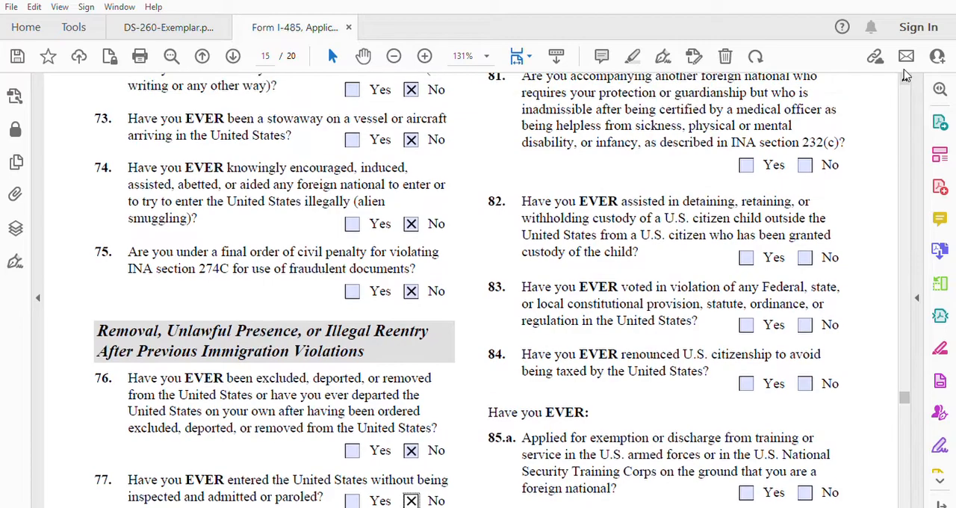
Step: Answer No to items 78.a and 78.b on unlawful presence in the United States since April 1, 1997
scroll(903, 78, "up", 2)
scroll(905, 75, "up", 4)
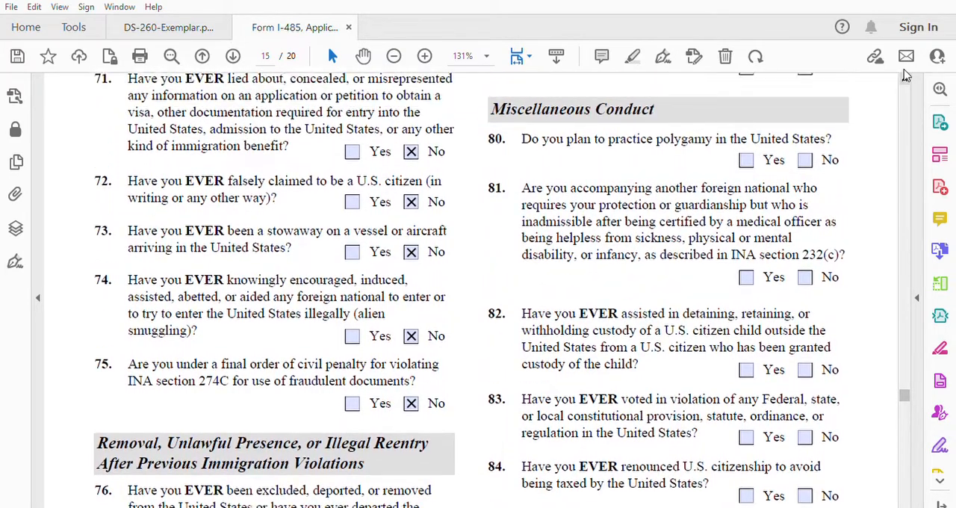
scroll(906, 75, "up", 4)
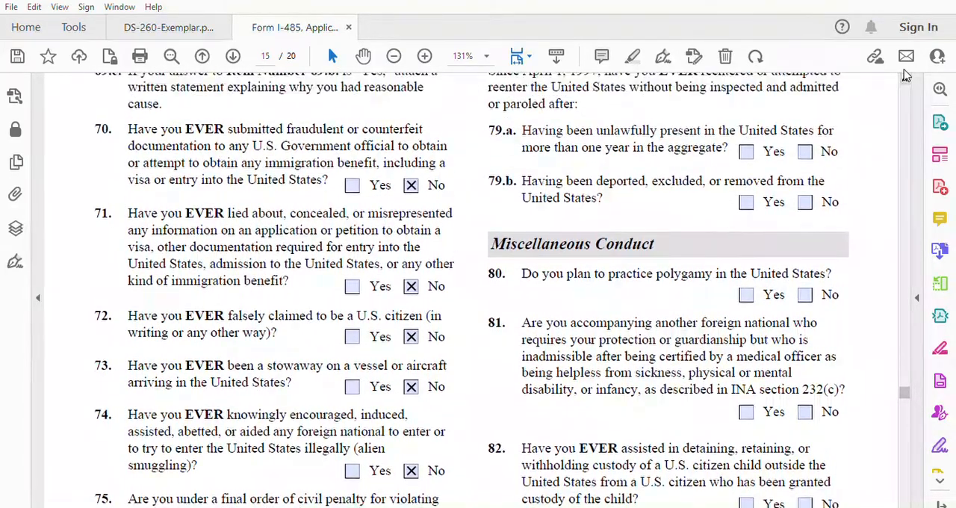
scroll(905, 74, "up", 4)
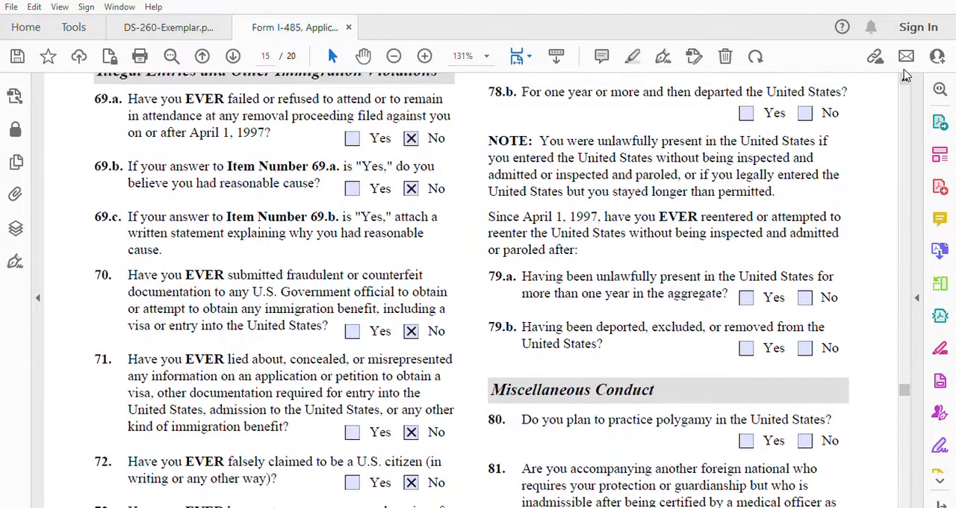
scroll(905, 75, "up", 3)
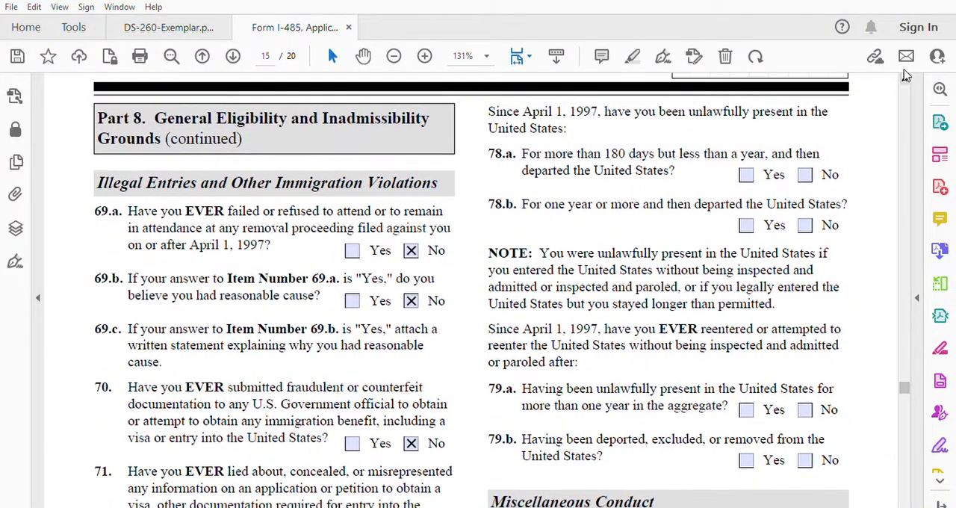
scroll(905, 74, "up", 1)
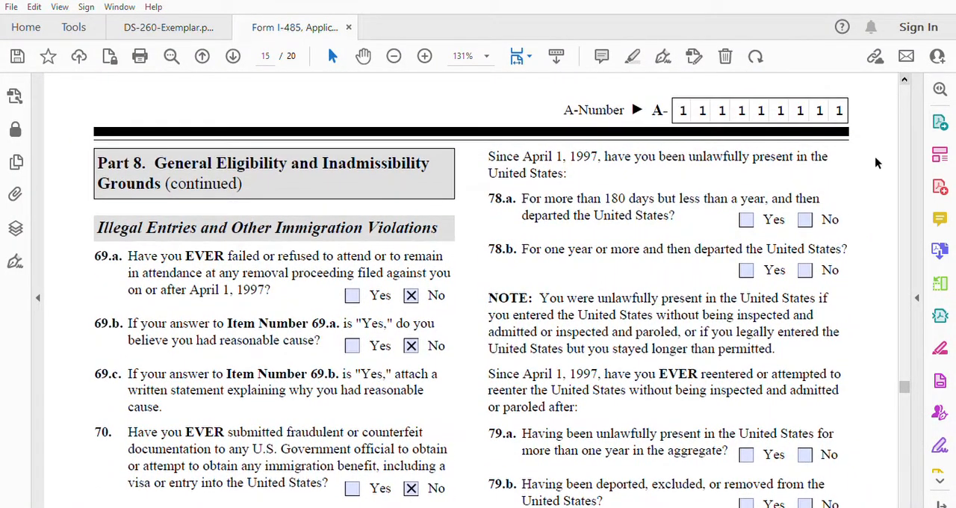
left_click(807, 219)
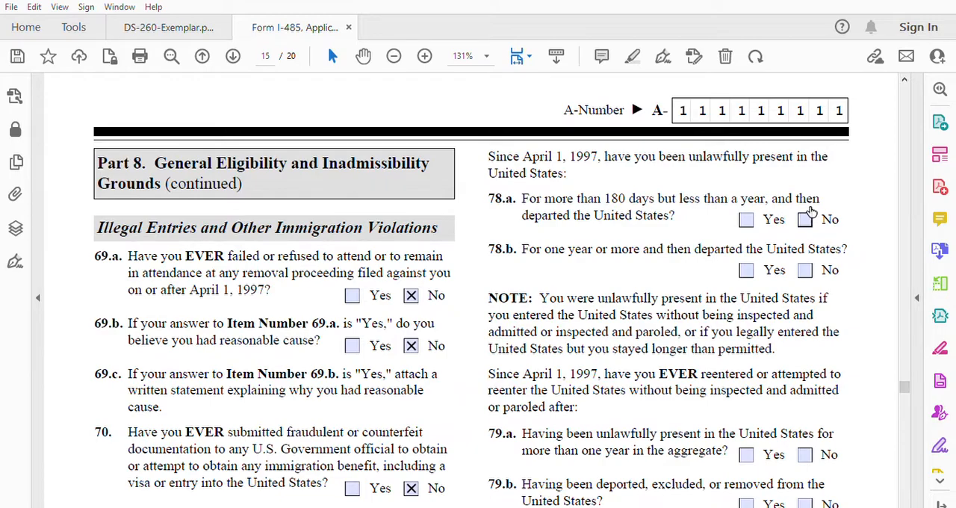
left_click(806, 269)
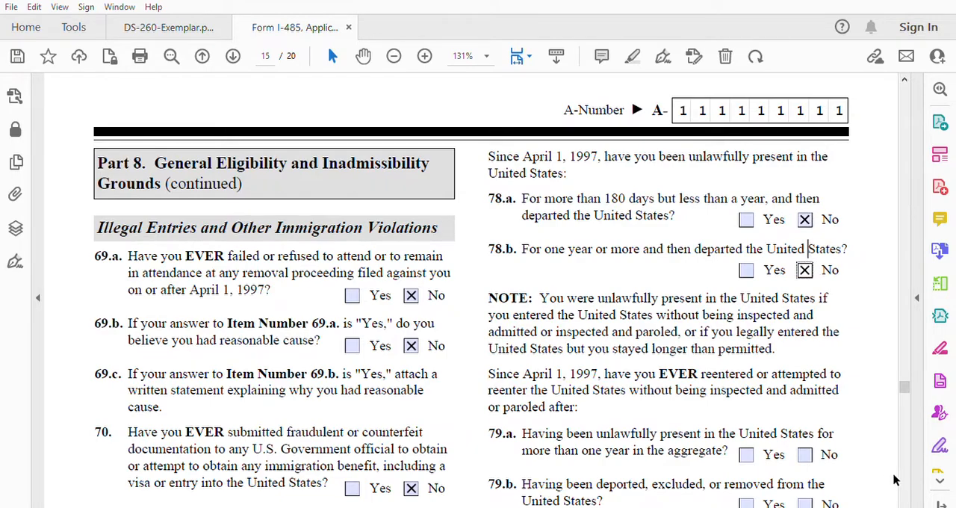
Step: Answer No to items 79.a and 79.b on reentering without inspection after unlawful presence or removal
scroll(905, 504, "down", 3)
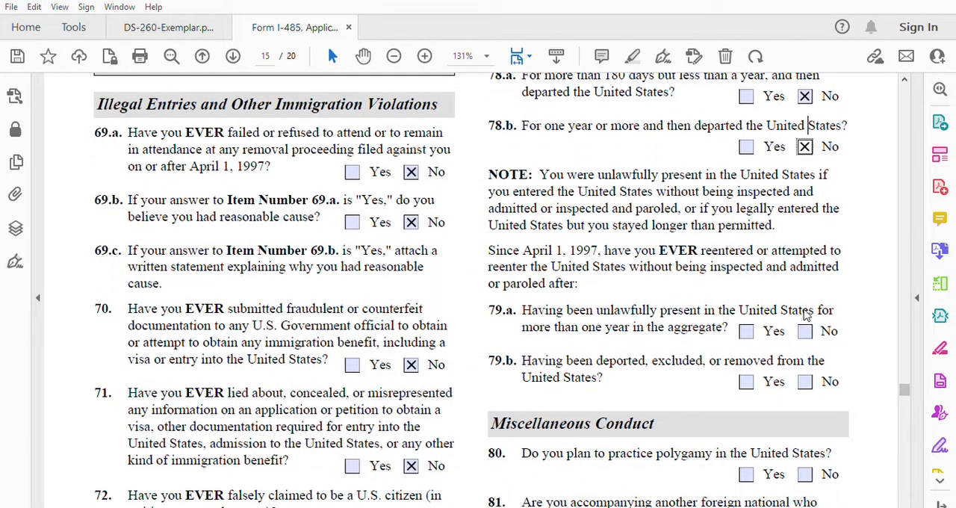
left_click(804, 331)
left_click(808, 374)
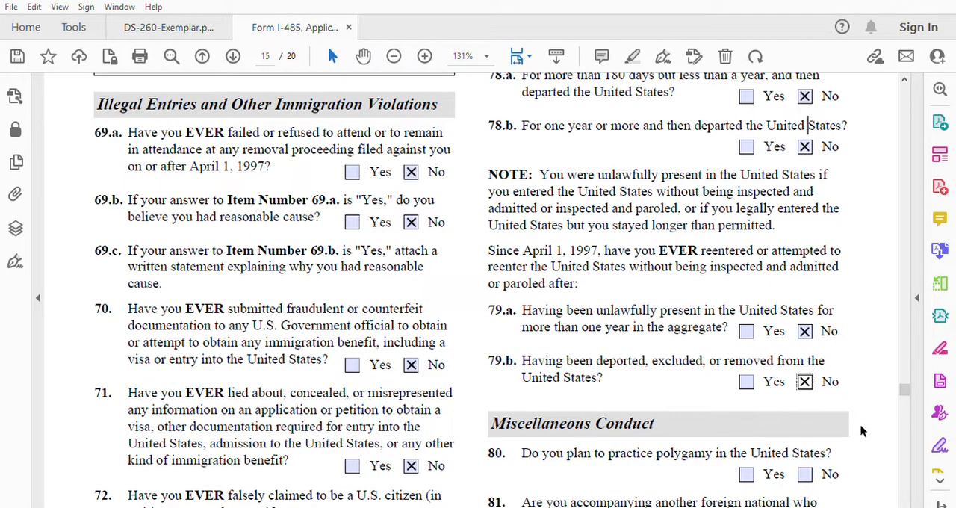
Step: Under Miscellaneous Conduct, answer No to item 80 on polygamy, item 81 on accompanying an inadmissible foreign national and item 82 on withholding child custody
left_click(811, 468)
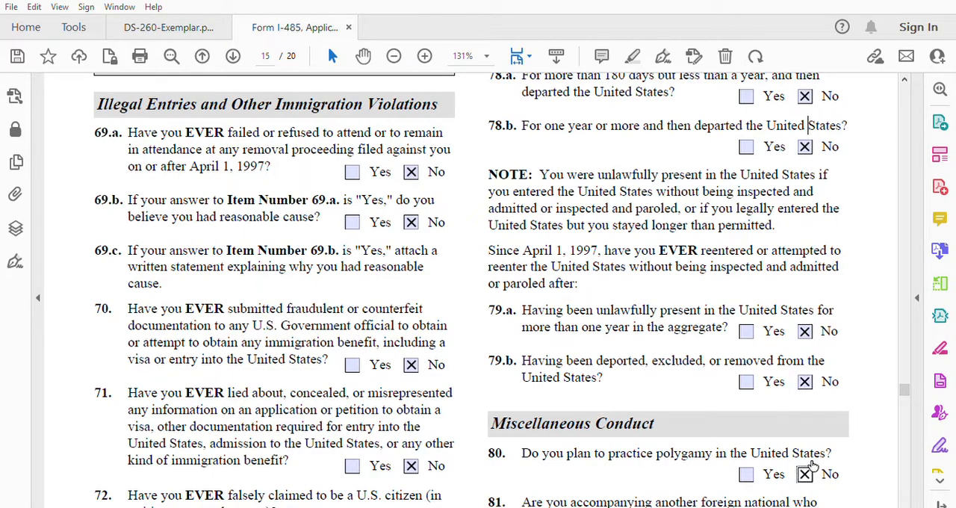
left_click(904, 504)
scroll(903, 504, "down", 4)
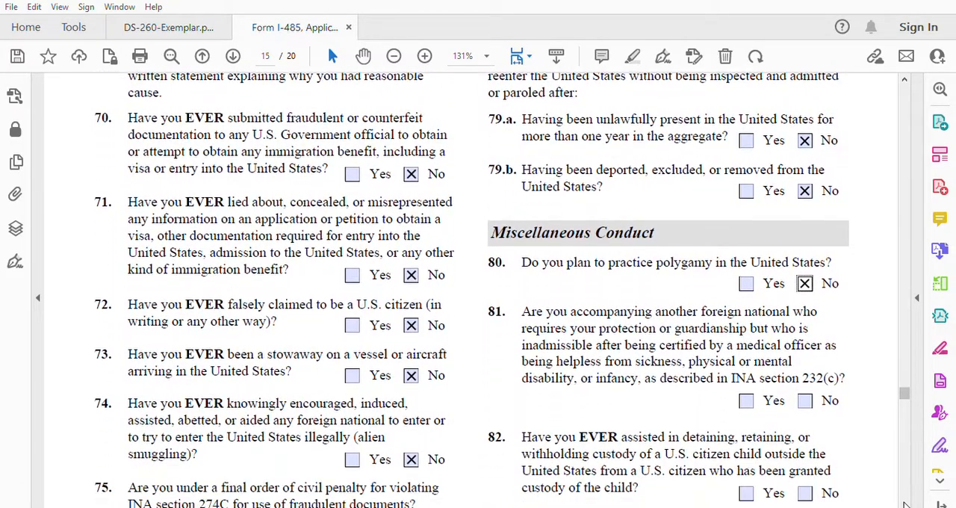
scroll(904, 504, "down", 1)
left_click(805, 377)
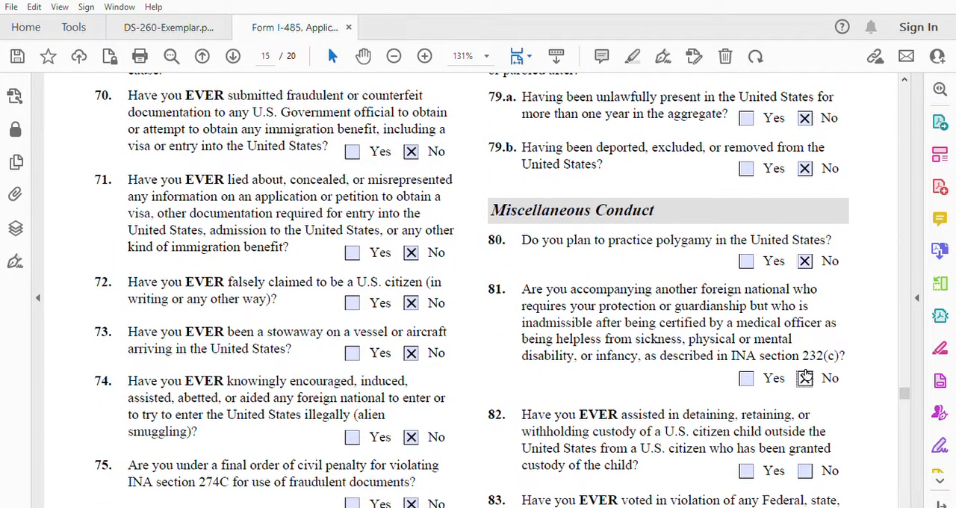
left_click(807, 469)
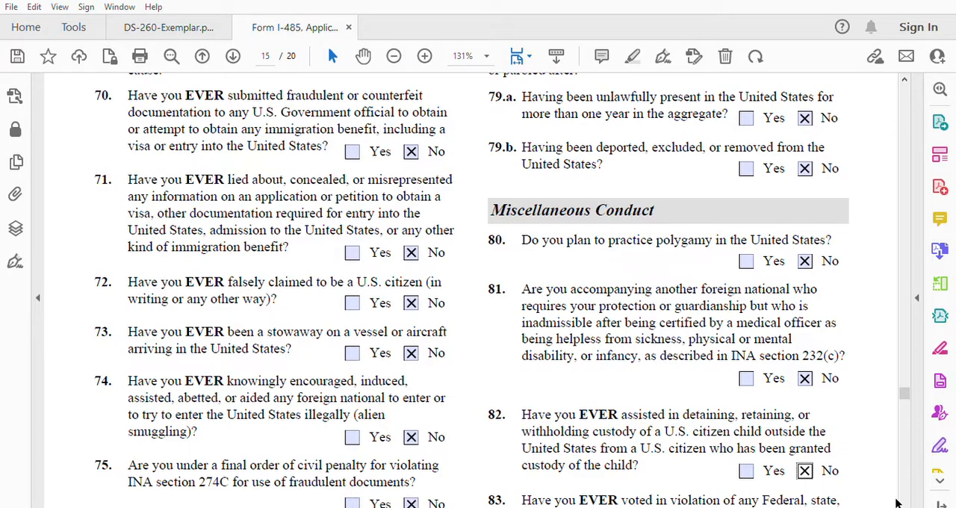
Step: Answer No to item 83 on unlawful voting and item 84 on renouncing U.S. citizenship to avoid taxes
scroll(904, 503, "down", 3)
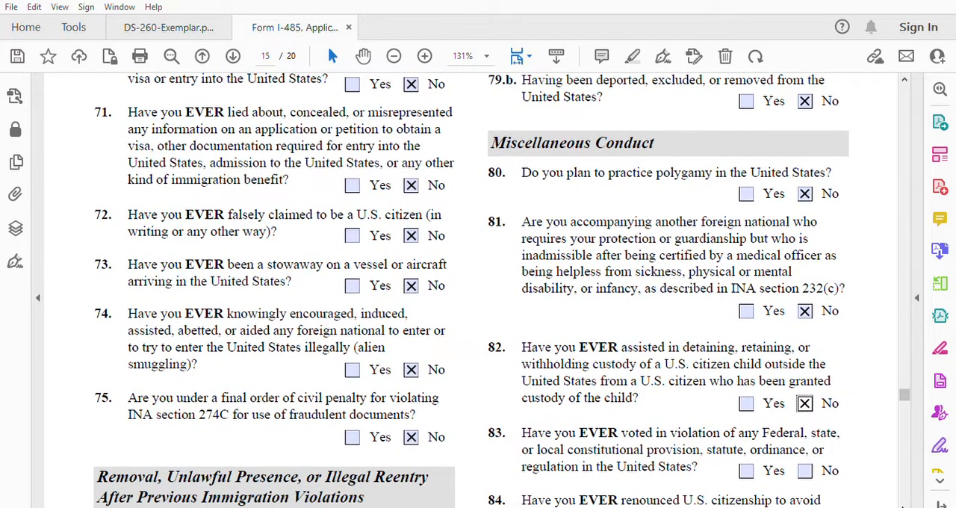
scroll(903, 504, "down", 2)
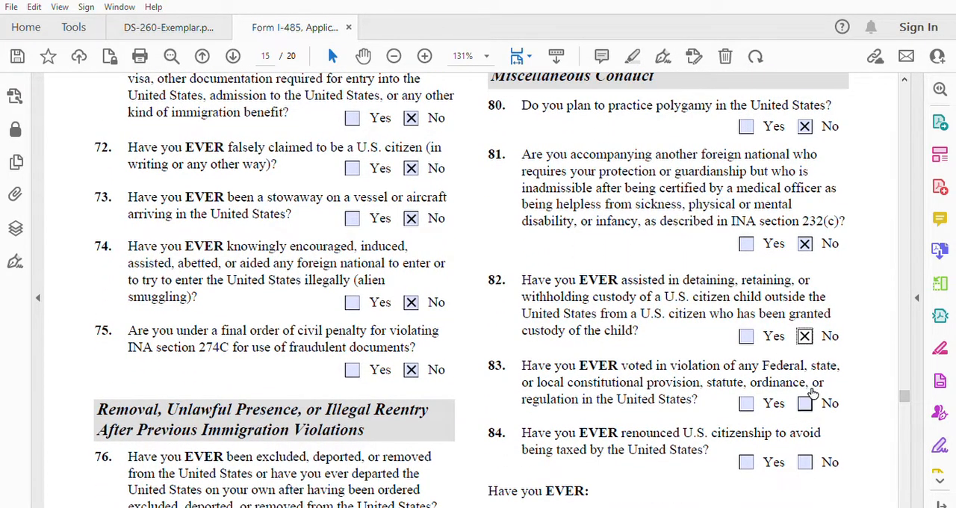
left_click(808, 401)
left_click(809, 460)
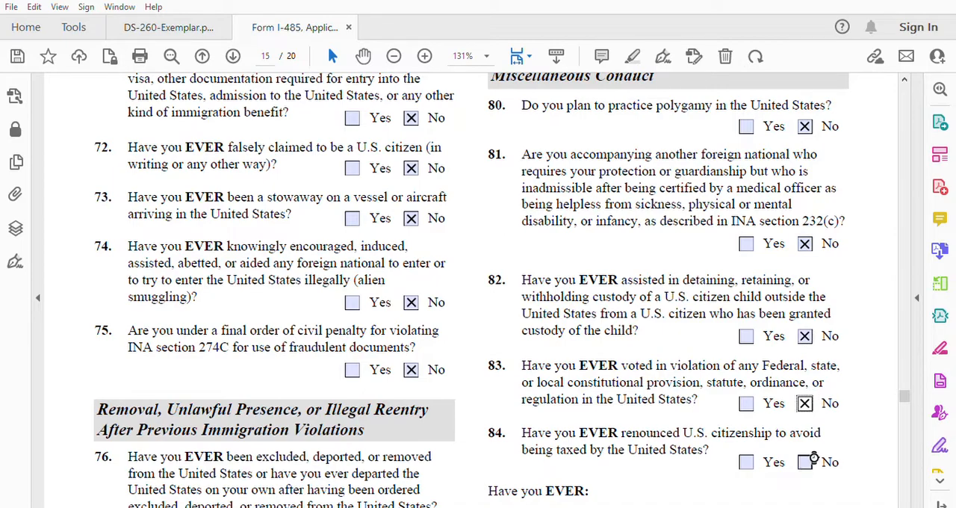
scroll(907, 504, "down", 3)
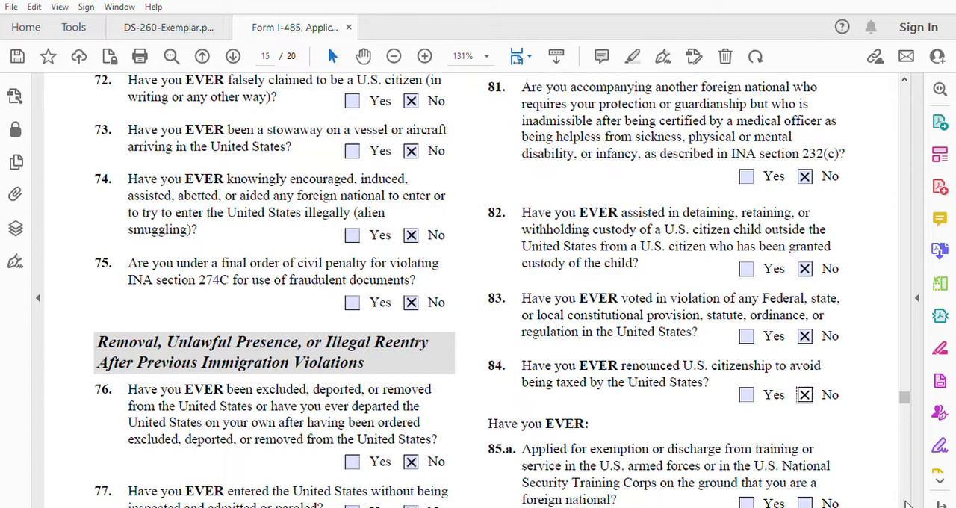
scroll(905, 506, "down", 2)
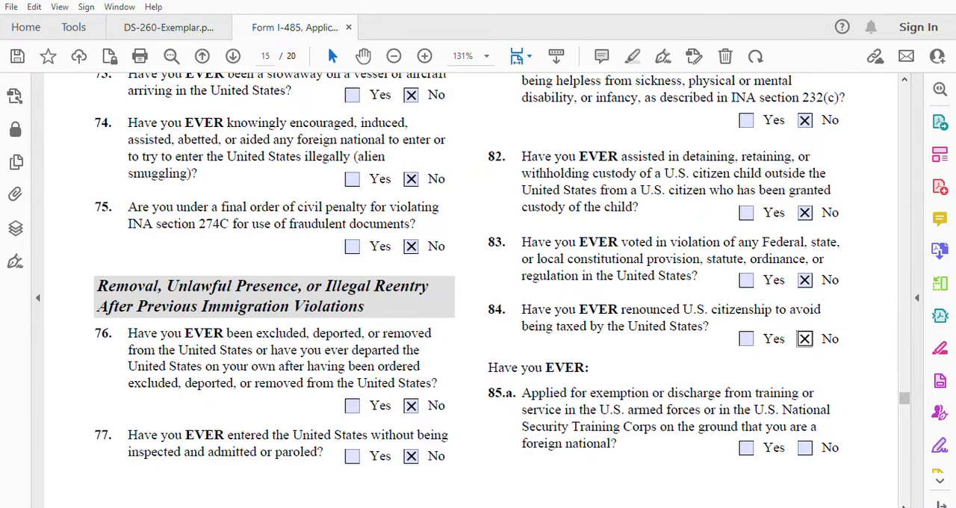
Step: Answer No to item 85.a on applying for exemption or discharge from U.S. military training or service as a foreign national
scroll(905, 506, "down", 3)
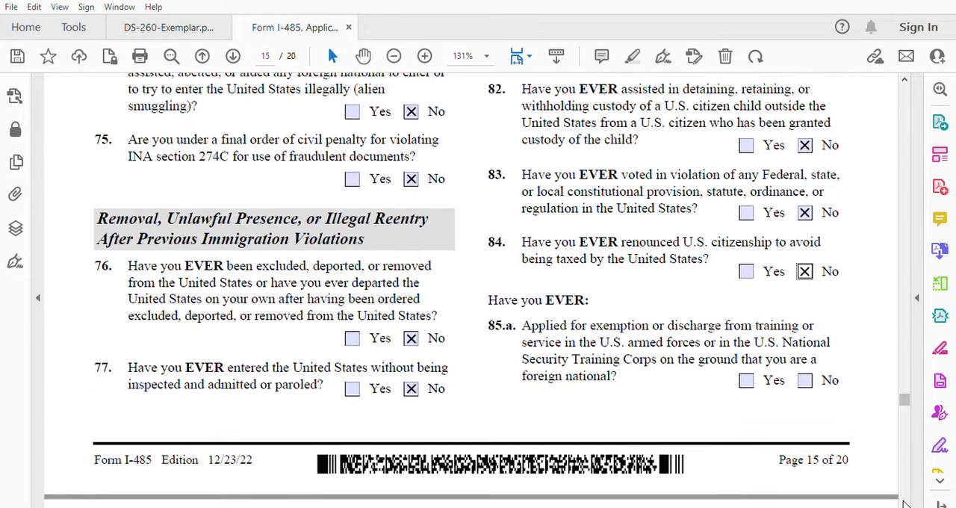
scroll(905, 506, "down", 1)
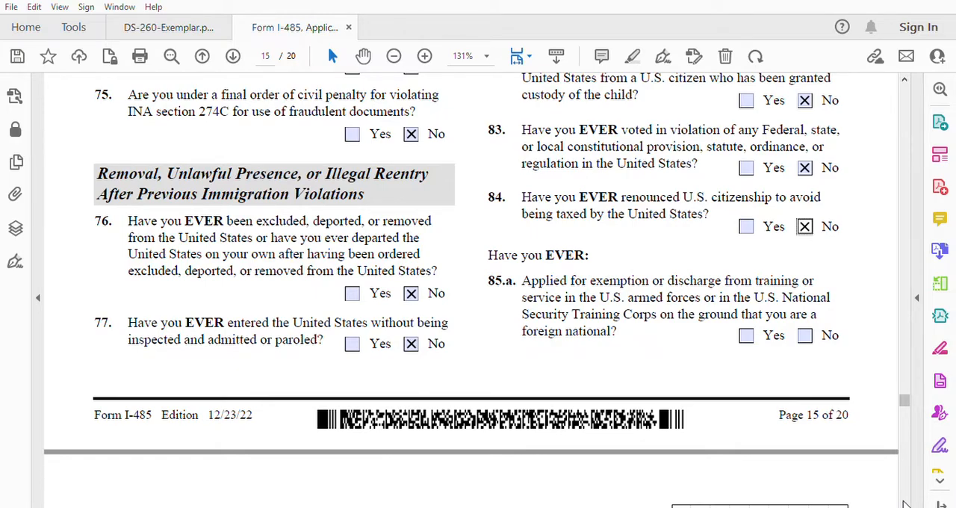
left_click(805, 335)
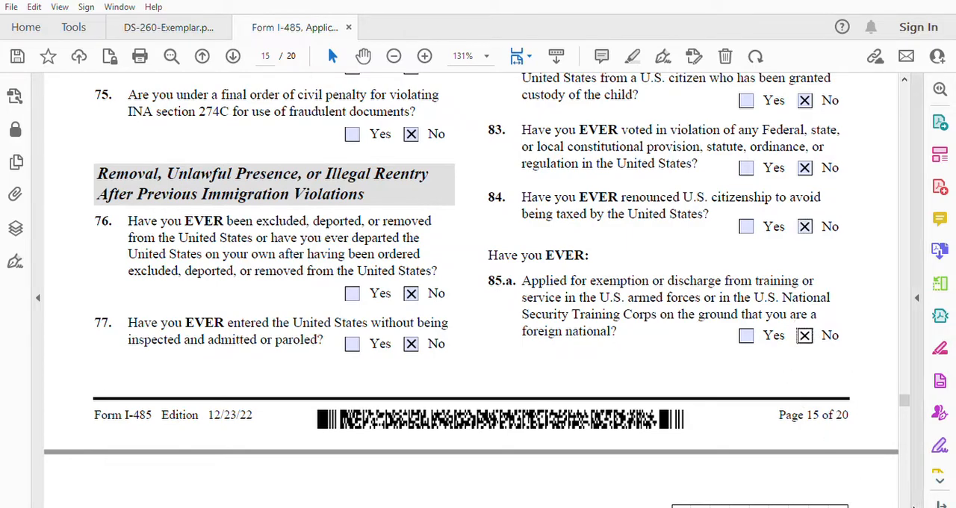
Step: Answer No to item 85.b on discharge from service, item 85.c on desertion and item 86.a on evading wartime military service
scroll(905, 505, "down", 1)
scroll(905, 505, "down", 5)
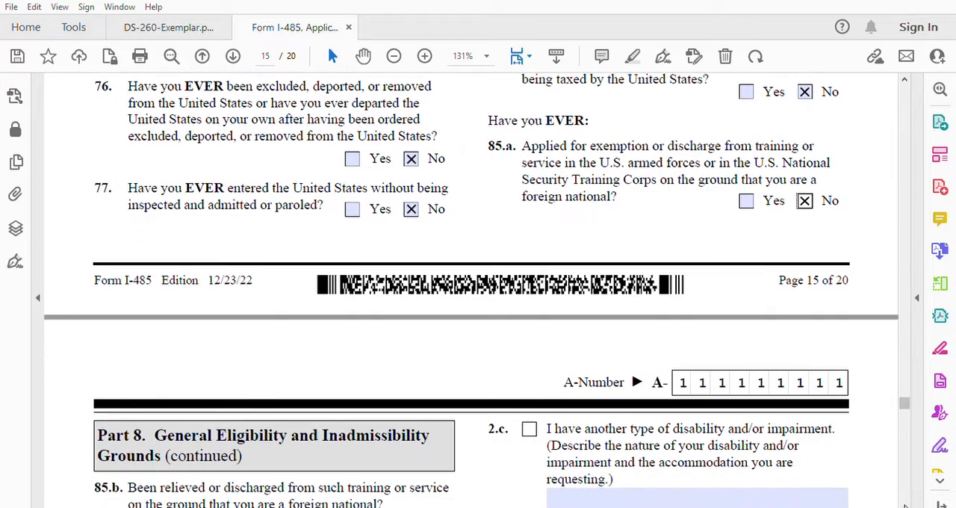
scroll(905, 506, "down", 3)
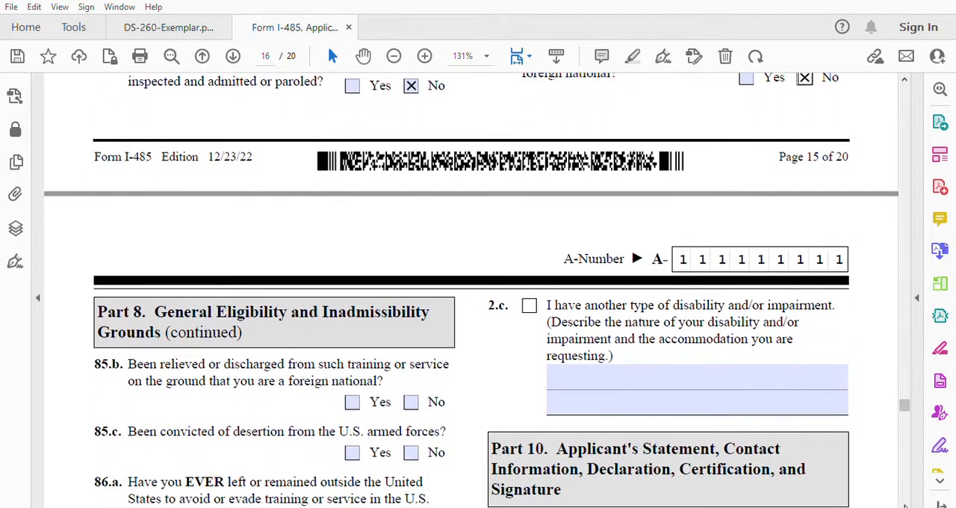
scroll(905, 505, "down", 3)
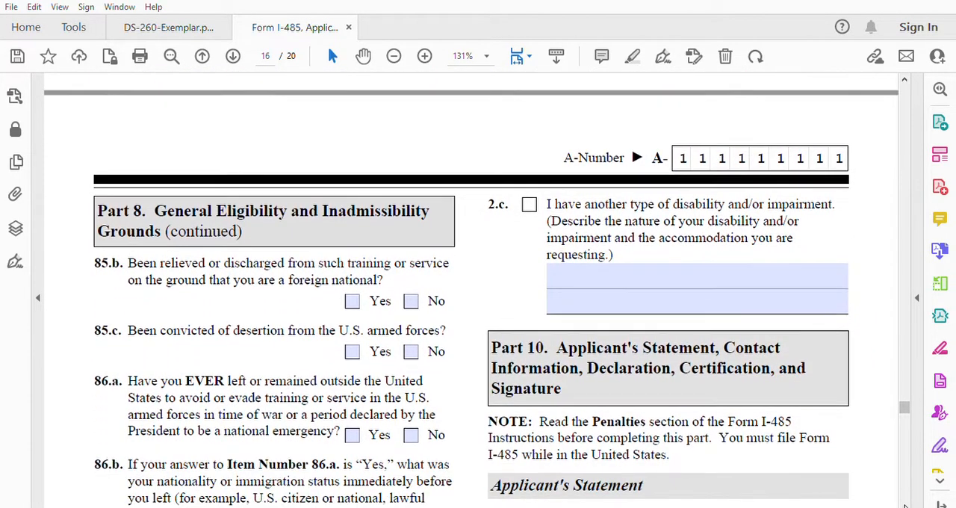
scroll(905, 506, "down", 2)
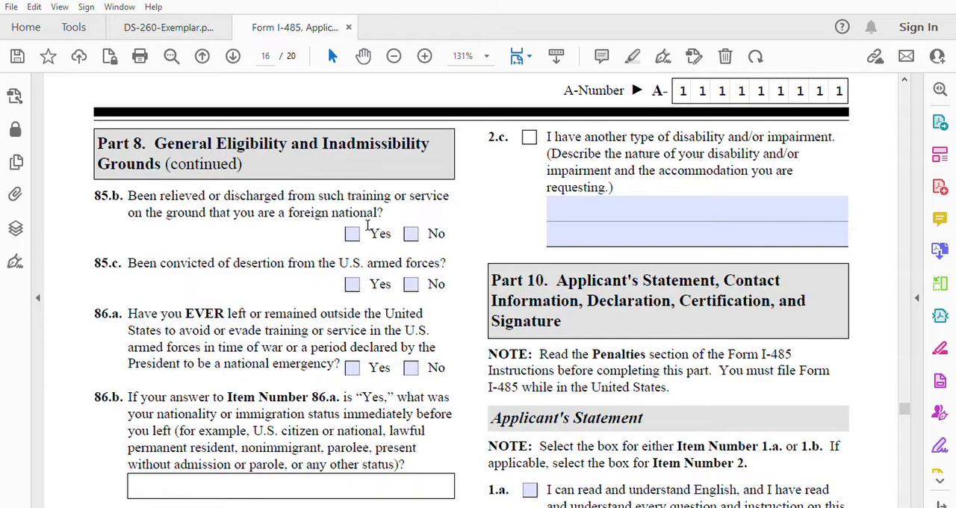
left_click(411, 233)
left_click(416, 280)
left_click(418, 362)
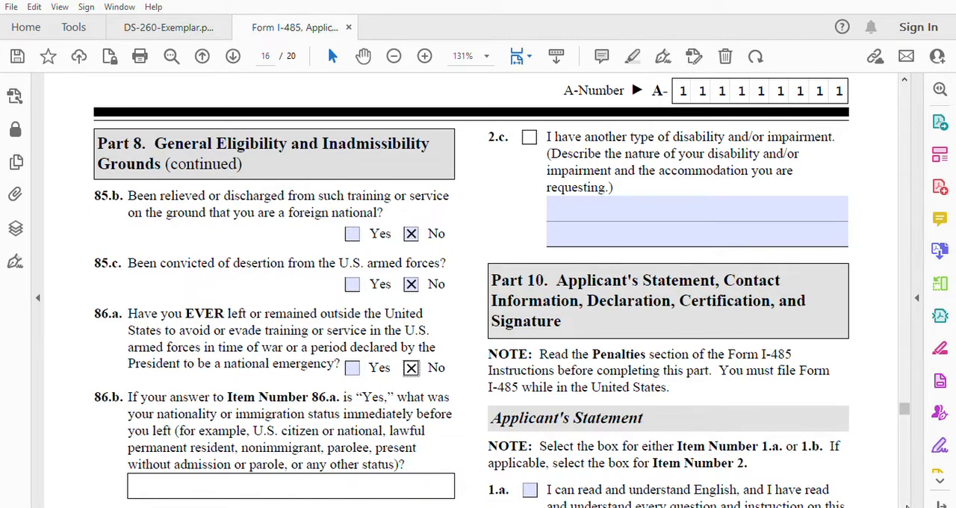
Step: In Part 9, answer No to item 1 on requesting an accommodation because of disabilities or impairments
scroll(905, 505, "down", 6)
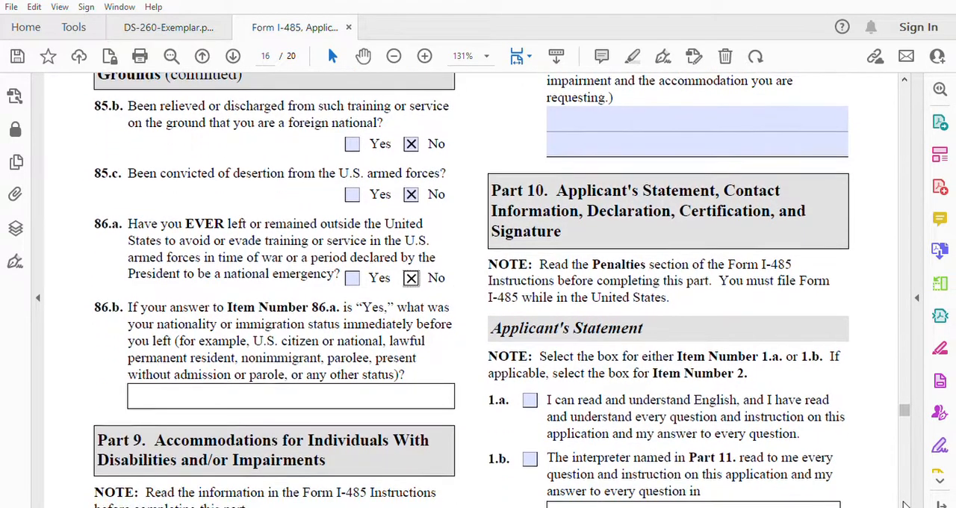
scroll(905, 505, "down", 3)
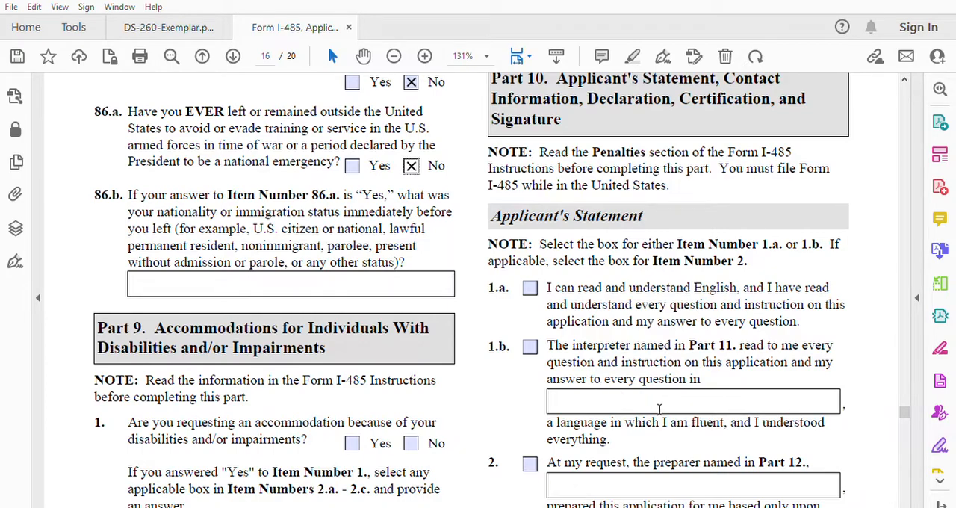
scroll(905, 506, "down", 3)
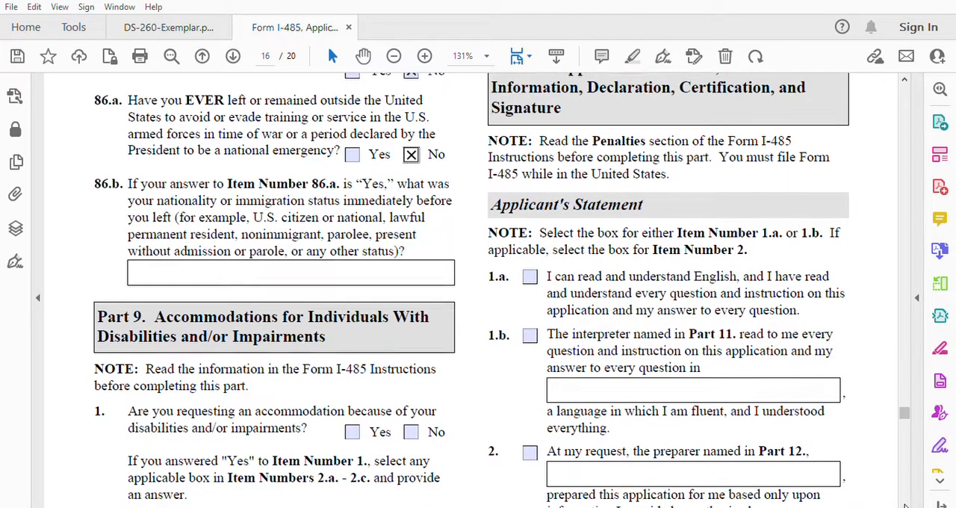
scroll(905, 506, "down", 3)
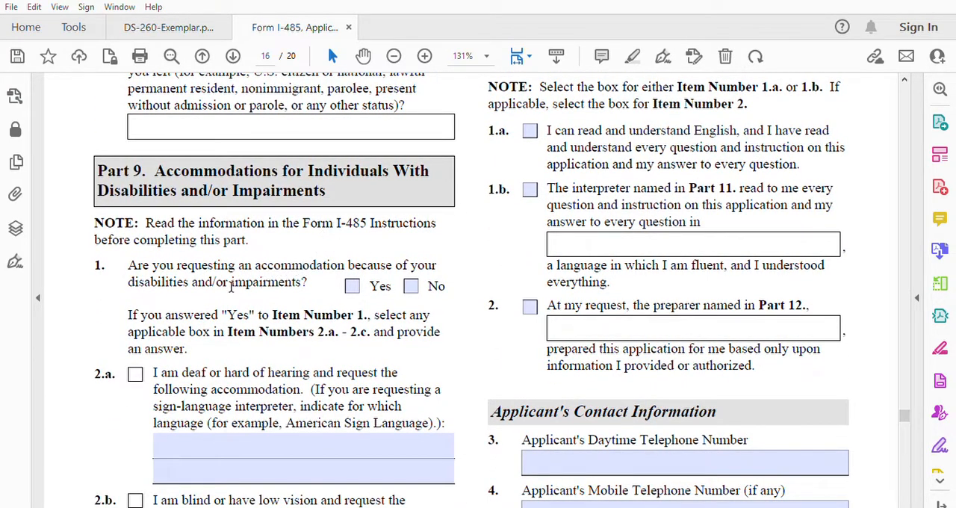
left_click(411, 285)
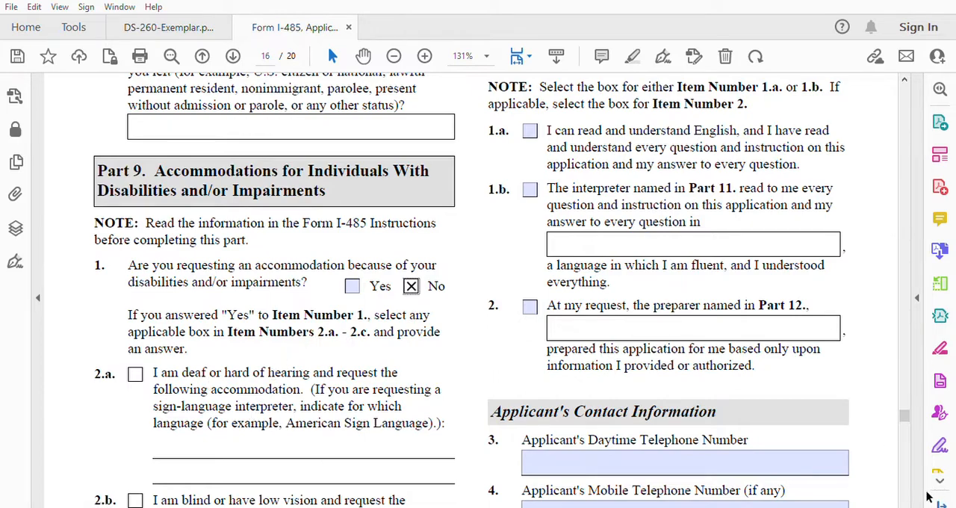
Step: In the Part 10 Applicant's Statement, select item 1.a stating that the applicant can read and understand English
scroll(905, 507, "down", 1)
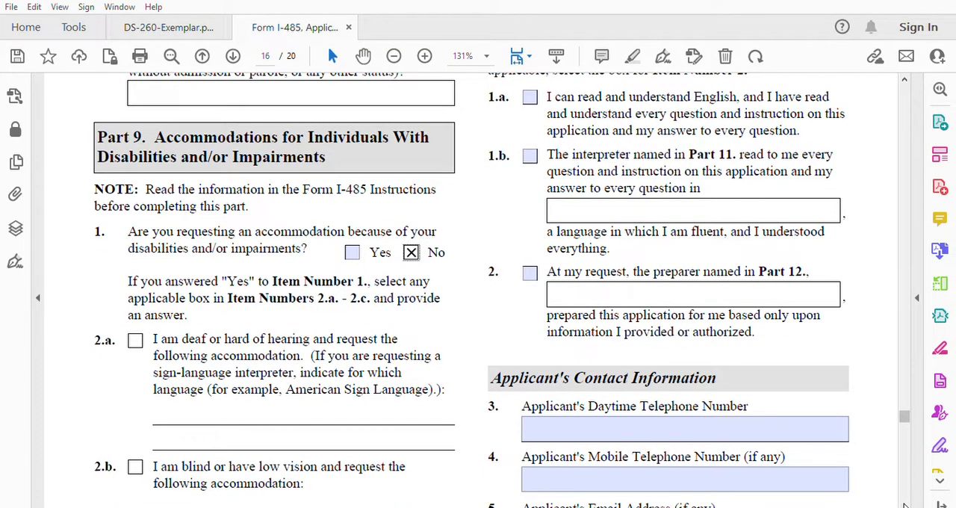
scroll(905, 507, "down", 4)
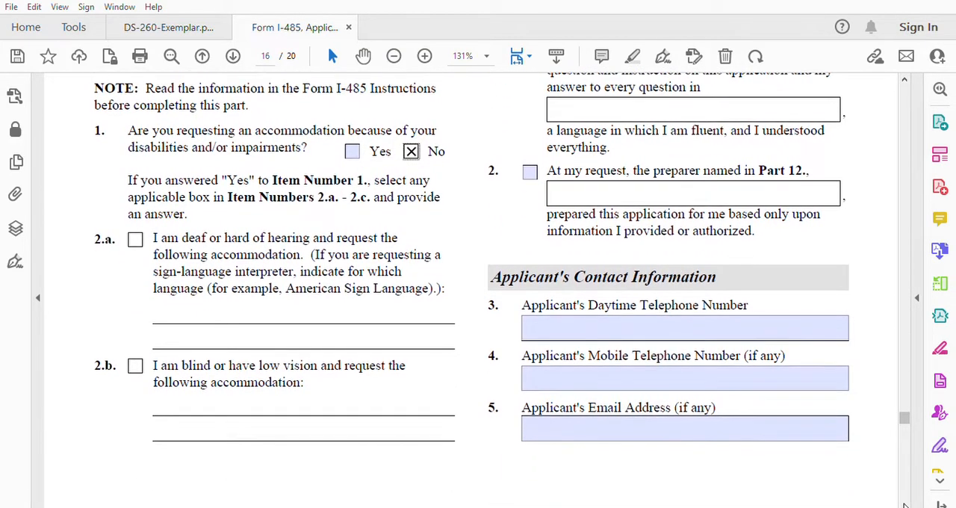
left_click(904, 78)
left_click_drag(905, 76, 905, 76)
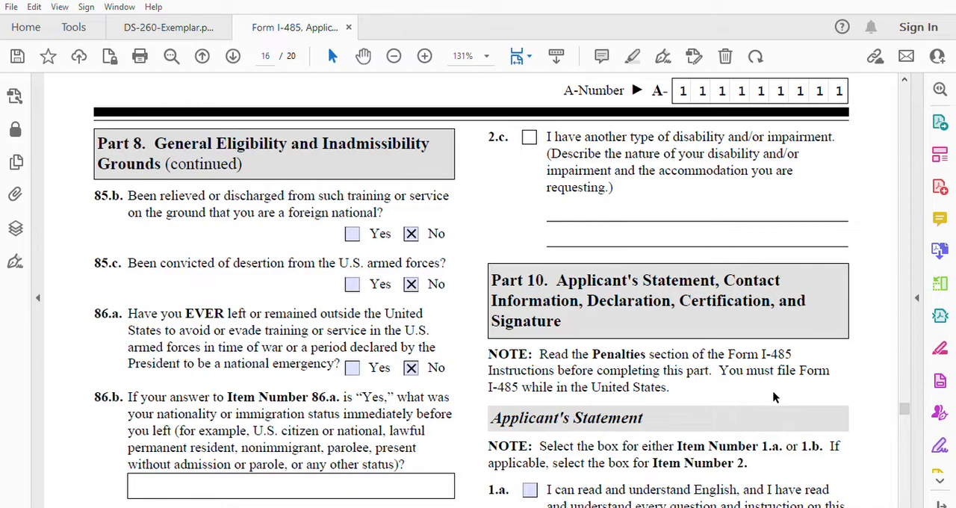
left_click_drag(903, 503, 904, 503)
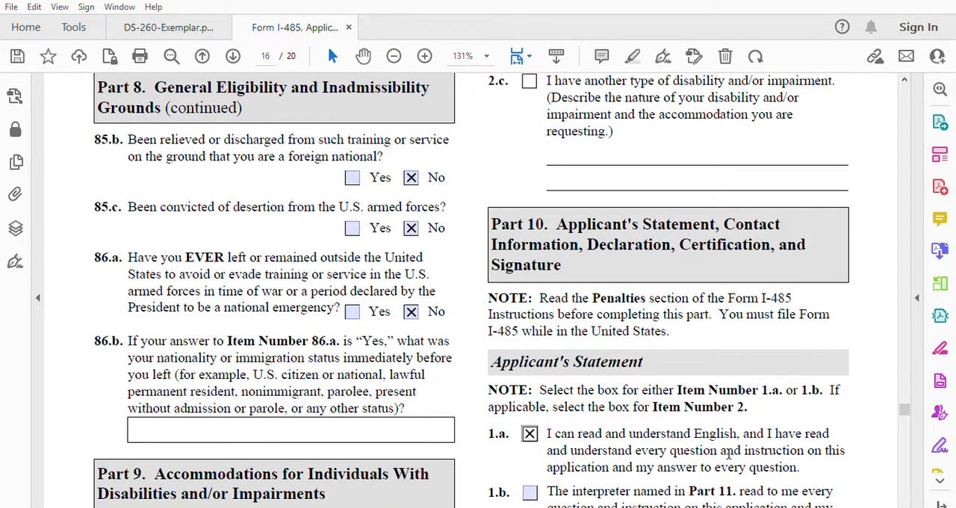
Step: Enter the applicant's mobile telephone number in item 4 of the Applicant's Contact Information
left_click_drag(905, 504, 905, 504)
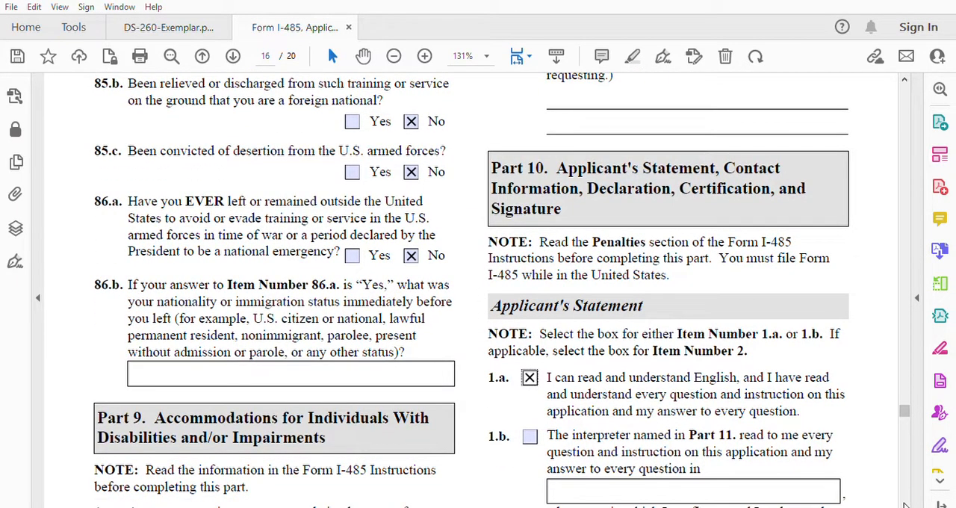
left_click_drag(904, 505, 904, 505)
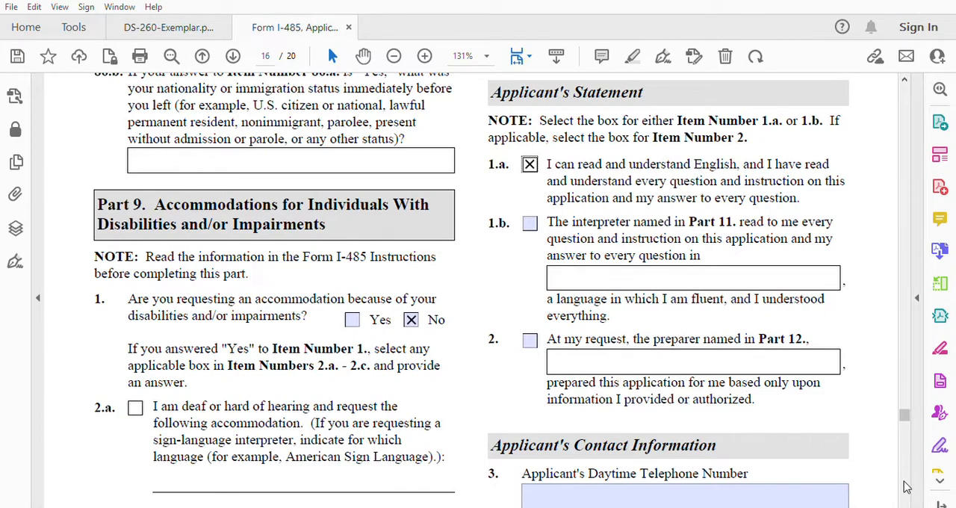
scroll(905, 505, "down", 2)
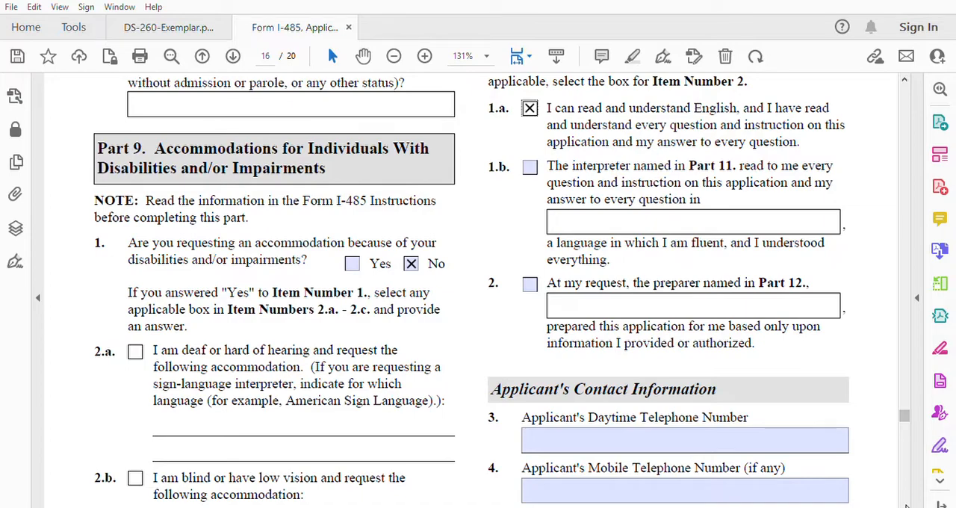
scroll(904, 505, "down", 4)
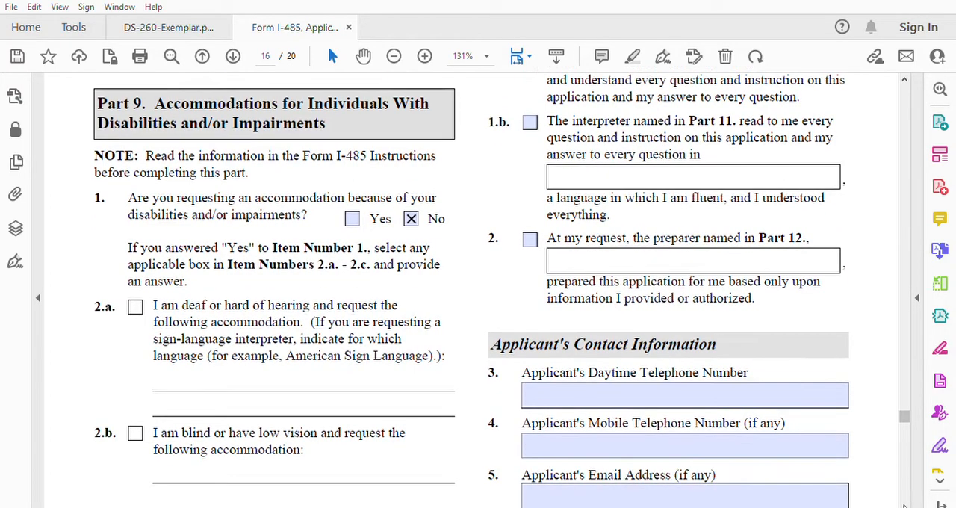
scroll(904, 505, "down", 3)
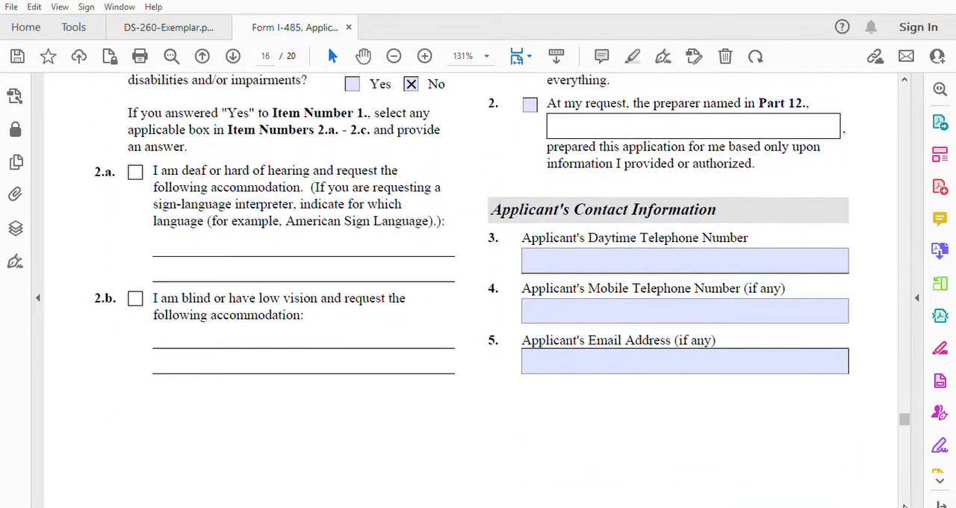
left_click(549, 282)
type("317222222")
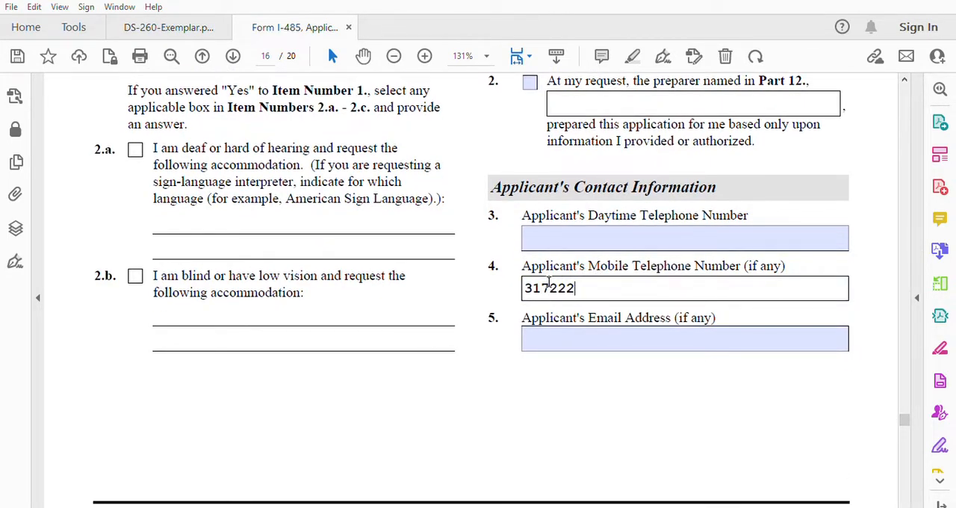
Step: Fill in the applicant's email address in item 5 of the Applicant's Contact Information
left_click(548, 329)
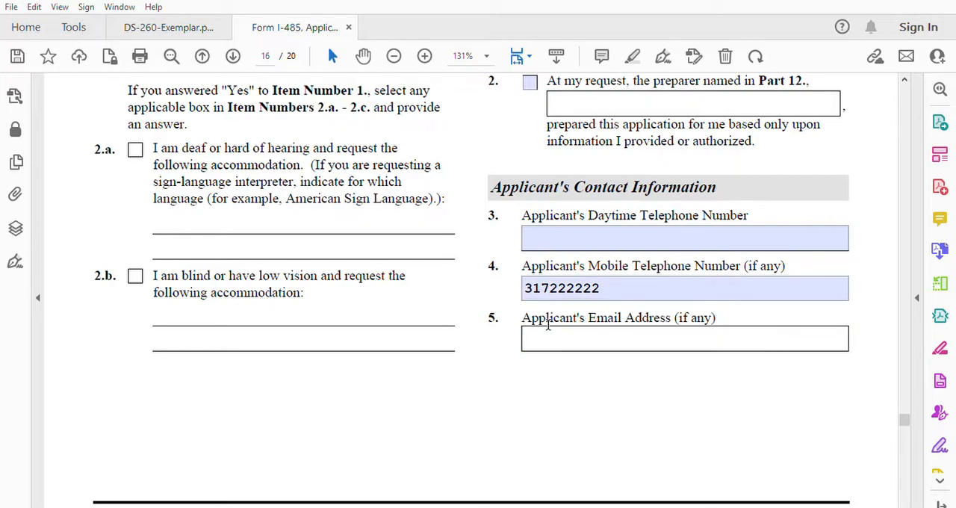
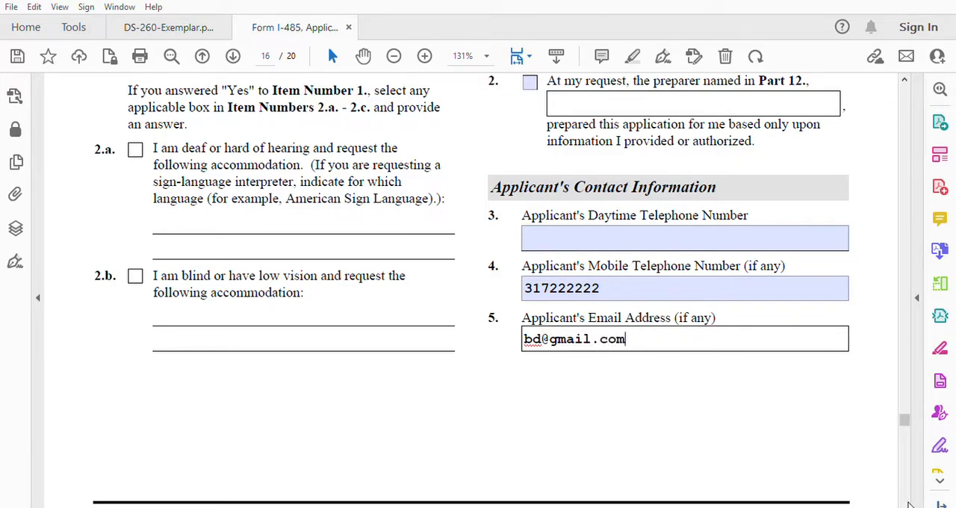
Step: Set the date of signature in item 6.b of the Applicant's Signature section to 04/15/2023
scroll(907, 505, "down", 2)
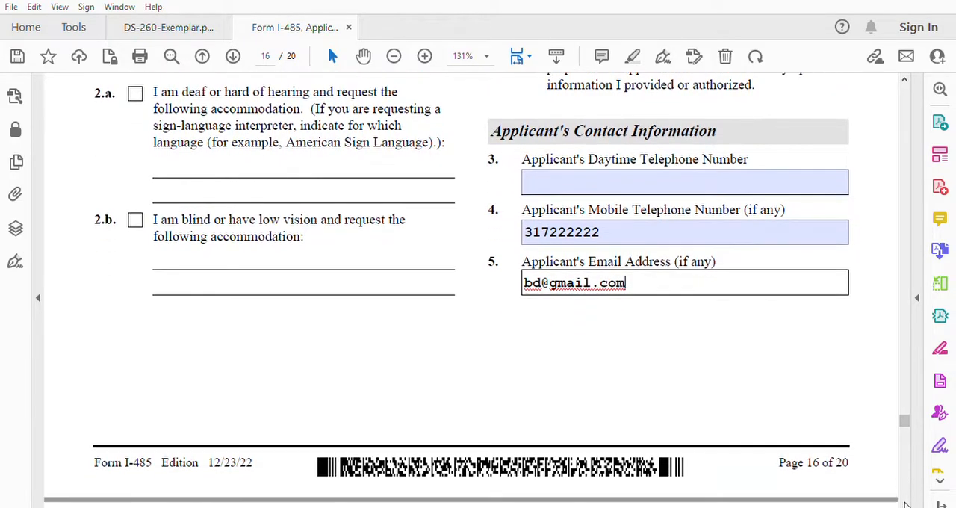
scroll(906, 504, "down", 4)
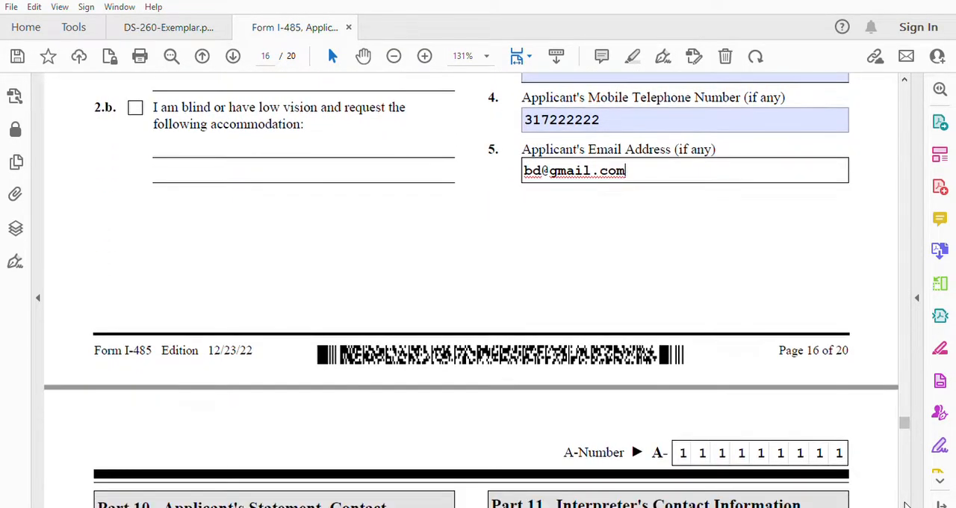
scroll(906, 504, "down", 4)
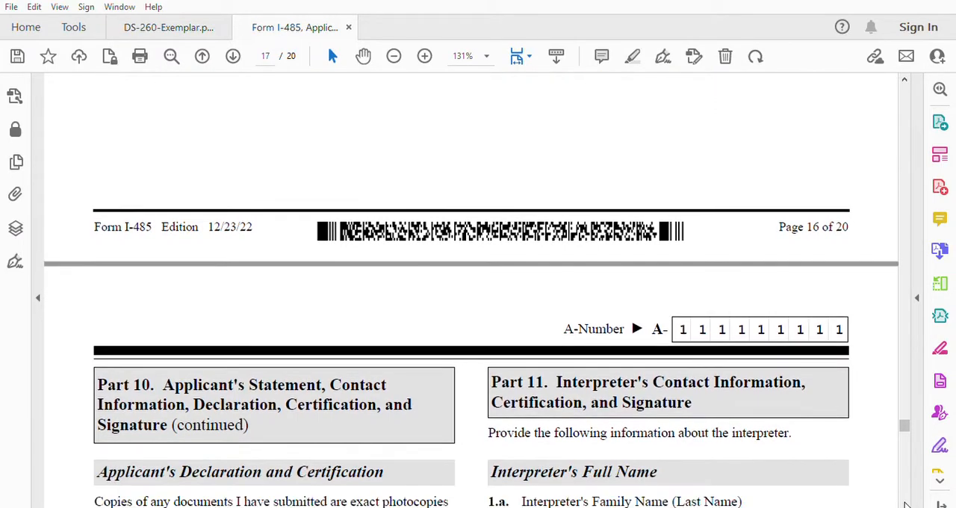
scroll(906, 505, "down", 4)
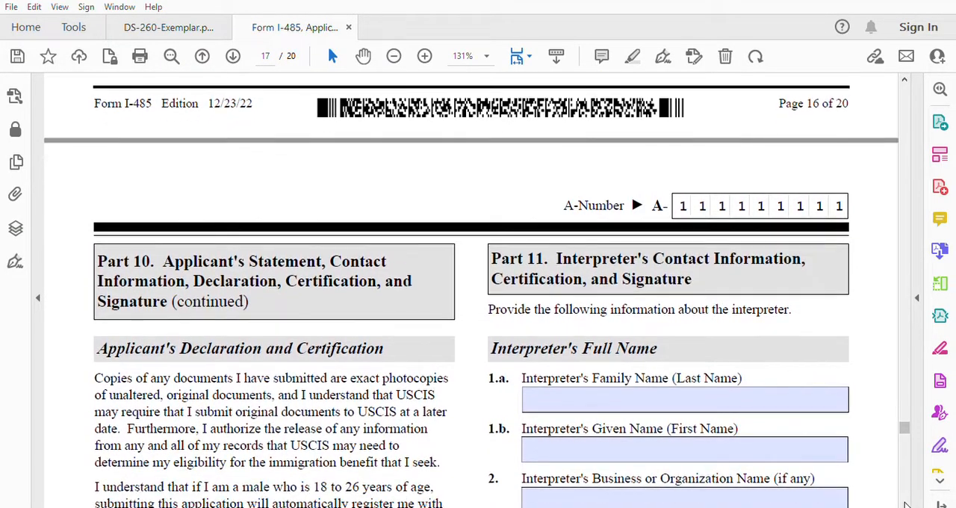
scroll(906, 505, "down", 4)
scroll(906, 504, "down", 5)
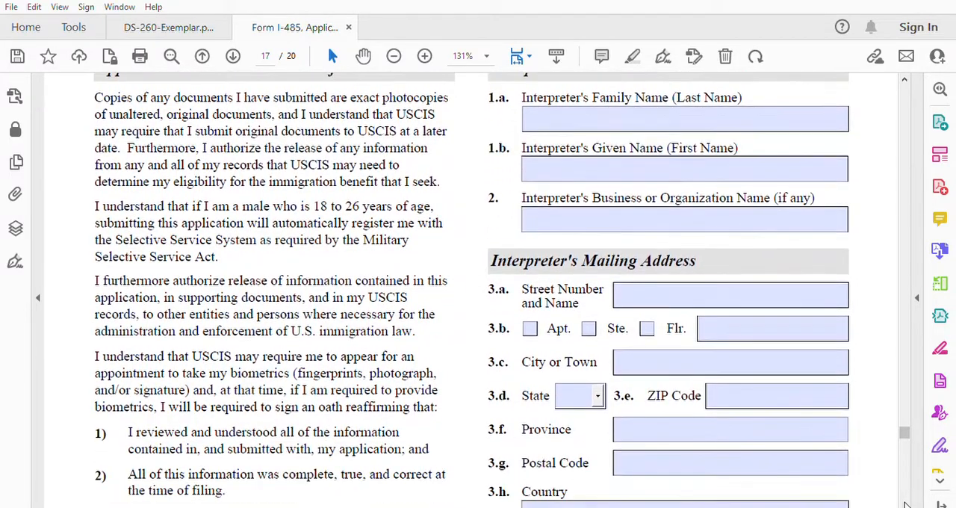
scroll(906, 505, "down", 5)
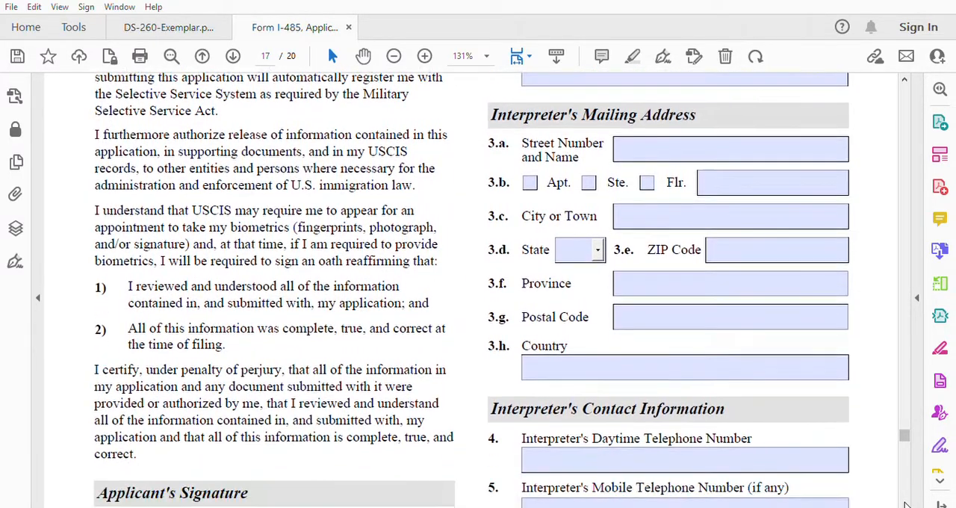
scroll(906, 504, "down", 5)
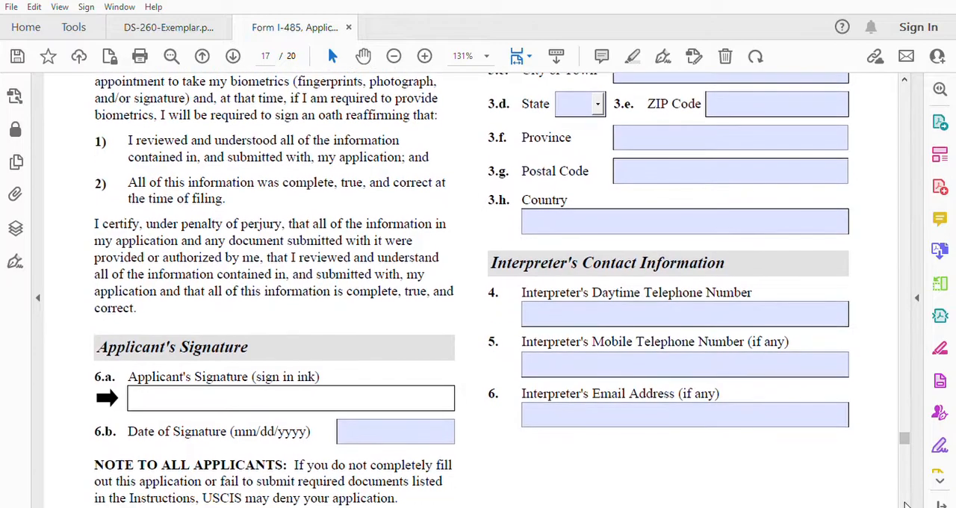
scroll(906, 505, "down", 3)
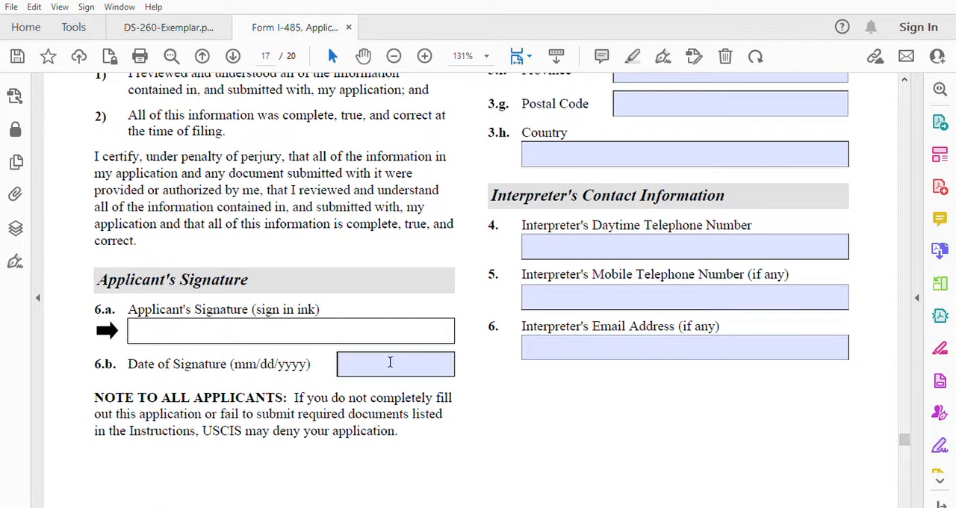
left_click(363, 362)
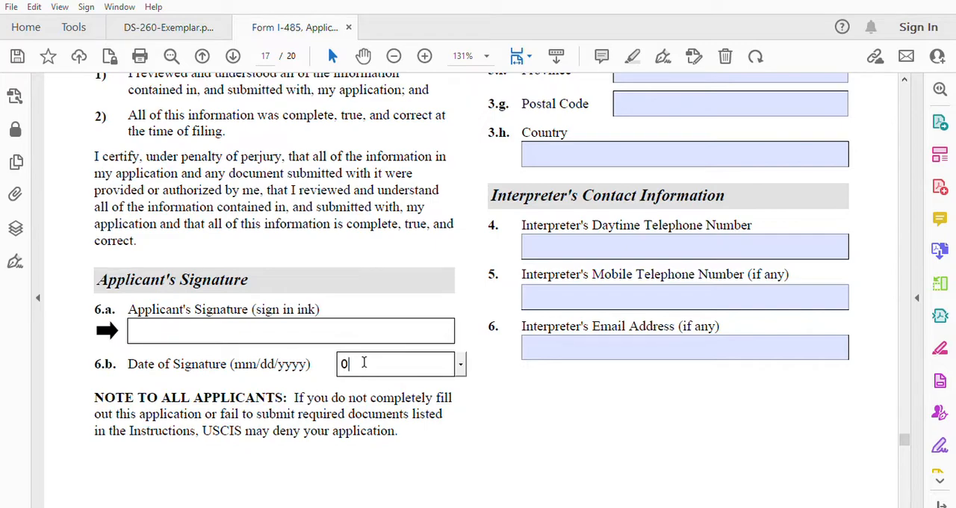
type("04/15/2023")
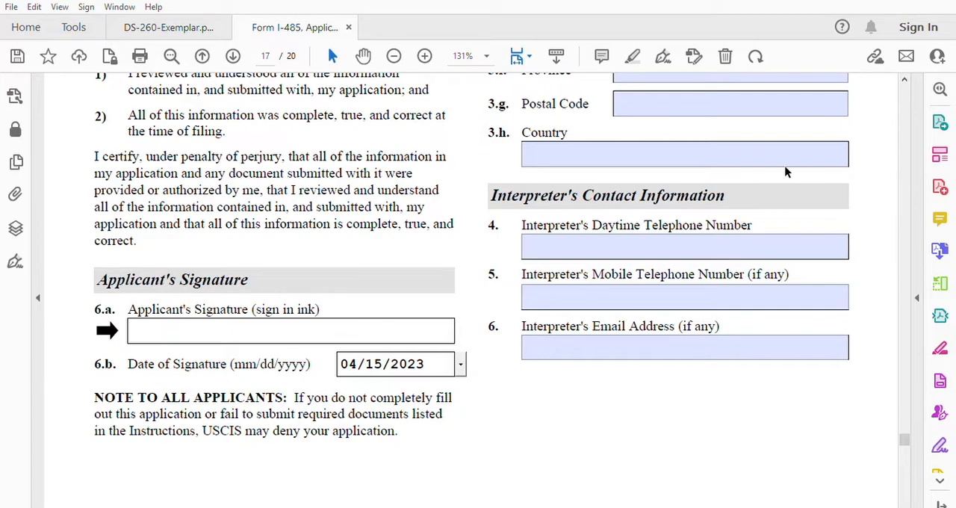
Step: Review the Part 11 interpreter's name, mailing address and contact information fields alongside the applicant's declaration and signature on page 17
scroll(905, 73, "up", 5)
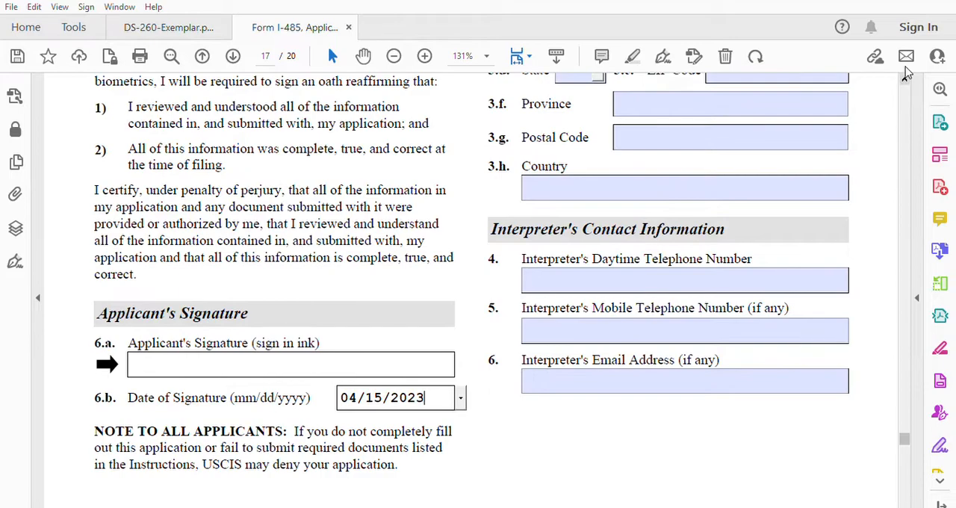
scroll(906, 73, "up", 4)
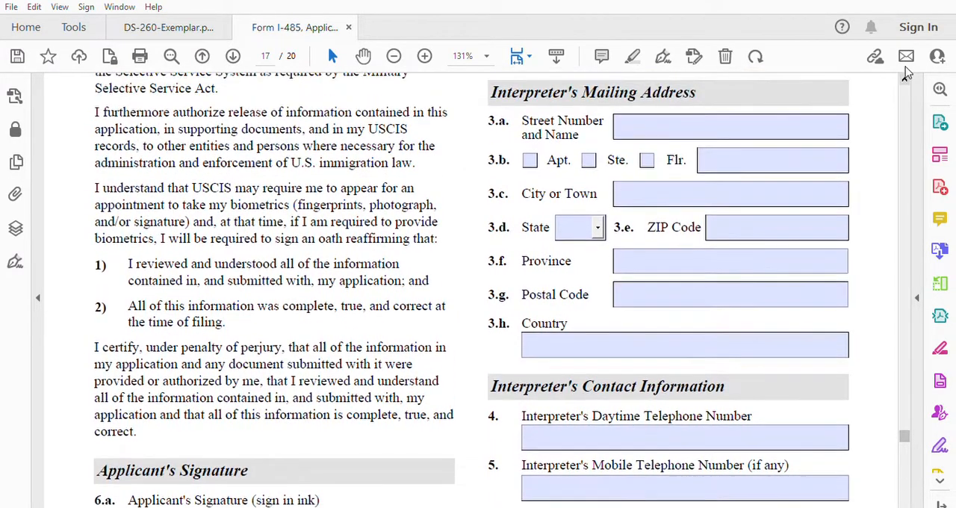
scroll(906, 73, "up", 3)
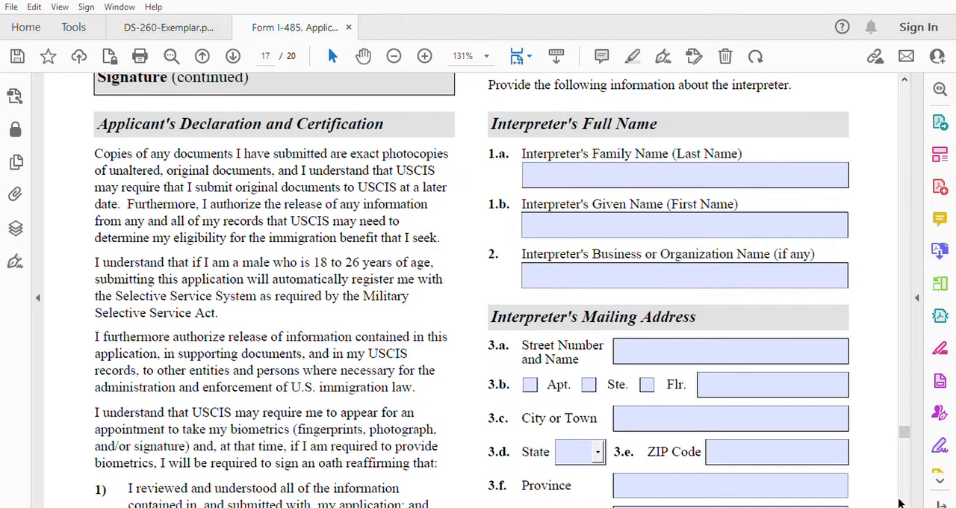
left_click(904, 502)
scroll(904, 503, "down", 4)
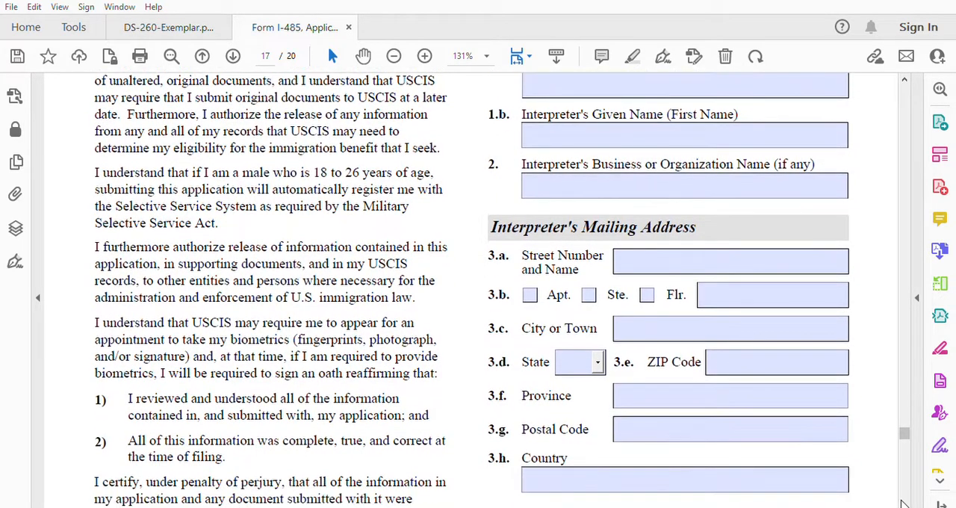
scroll(903, 502, "down", 5)
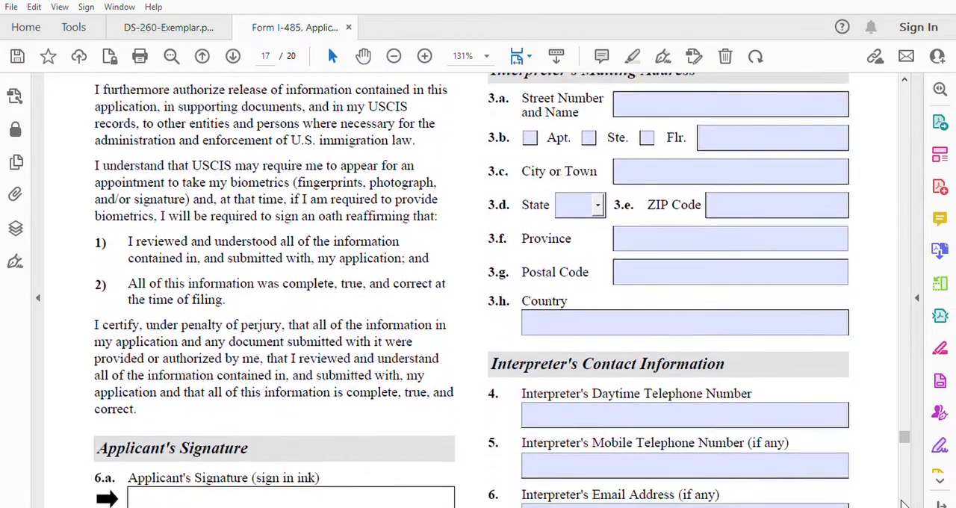
scroll(904, 502, "down", 5)
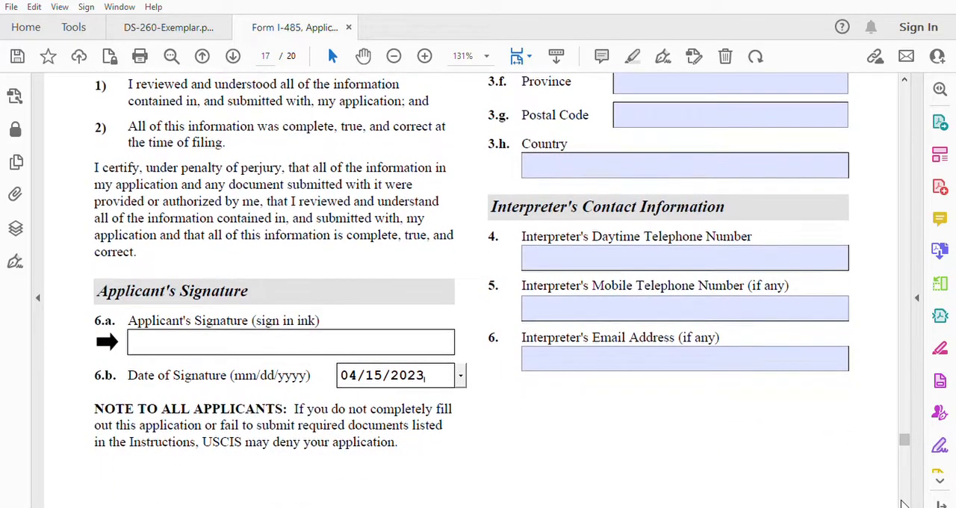
scroll(904, 502, "down", 5)
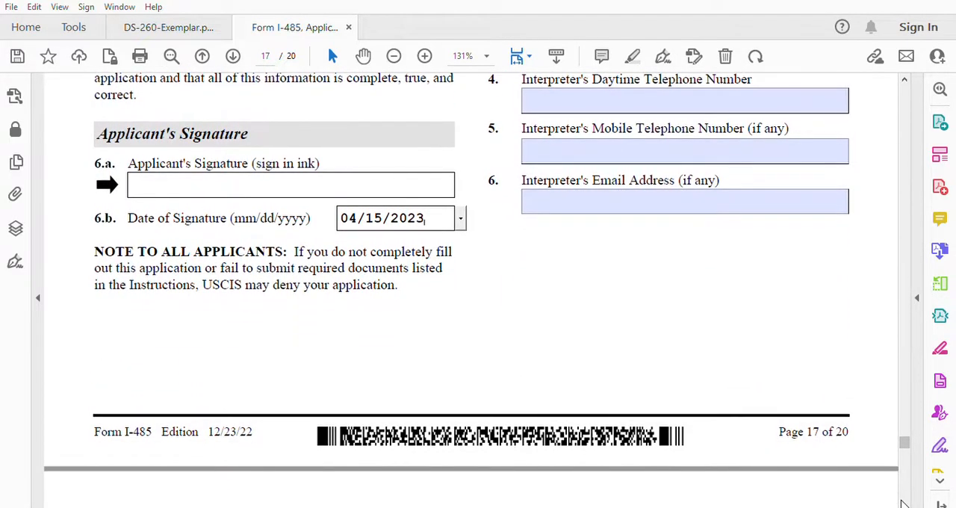
scroll(904, 503, "down", 3)
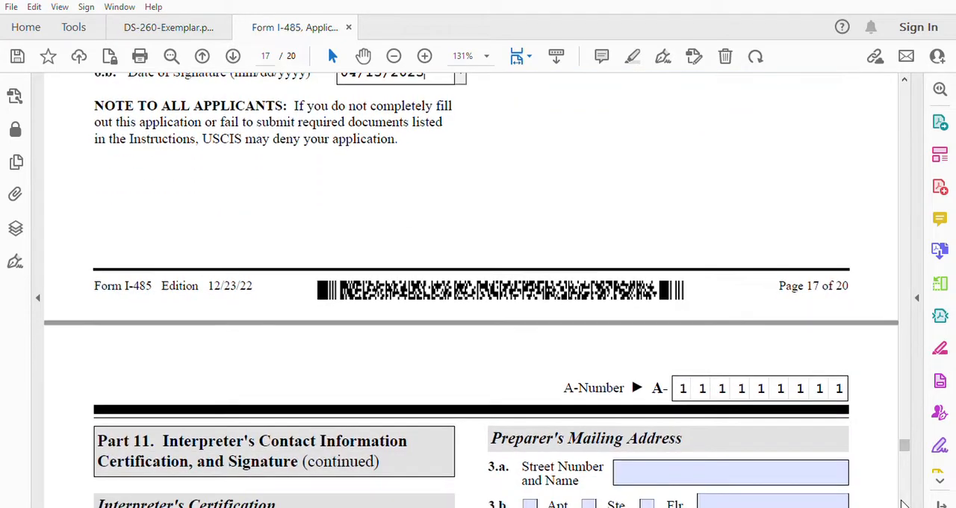
Step: Review the interpreter's certification and signature in Part 11 and the preparer's information and statement fields in Part 12 on page 18
scroll(904, 503, "down", 4)
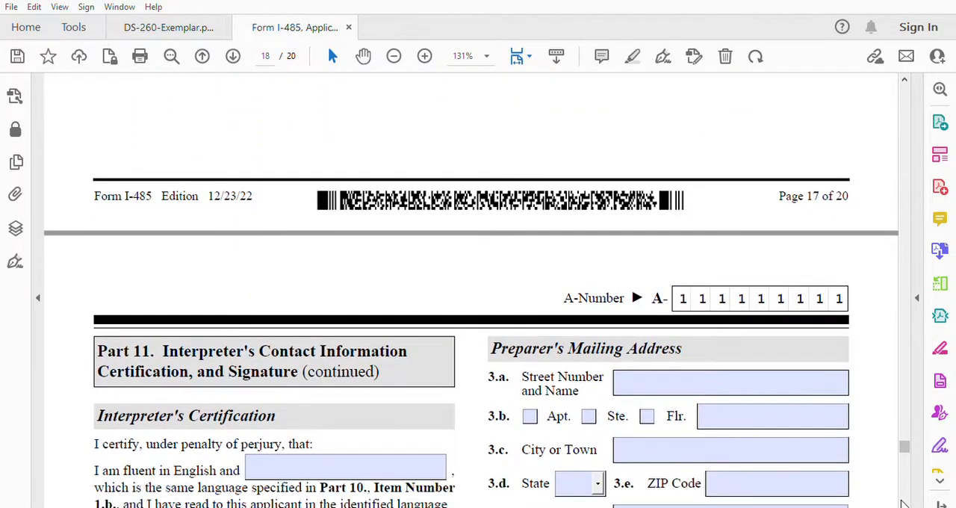
scroll(904, 502, "down", 2)
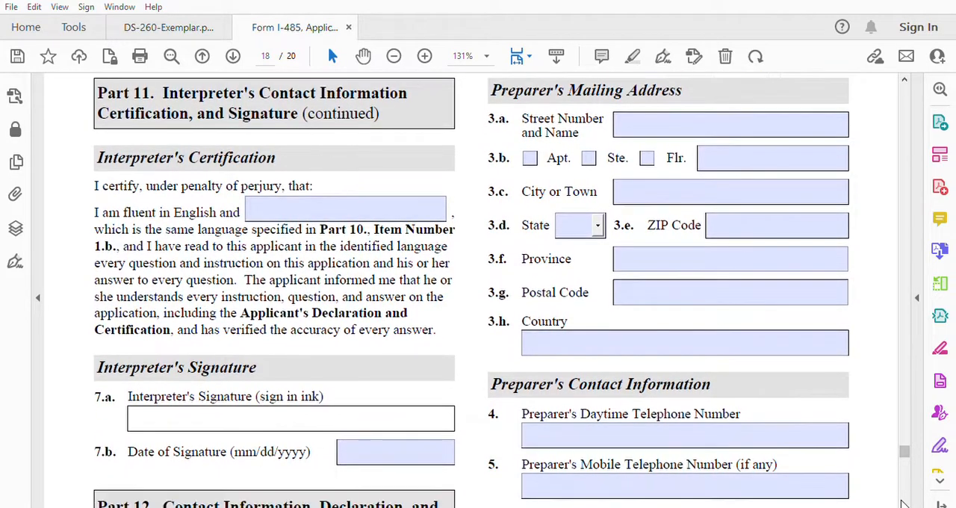
scroll(904, 503, "down", 3)
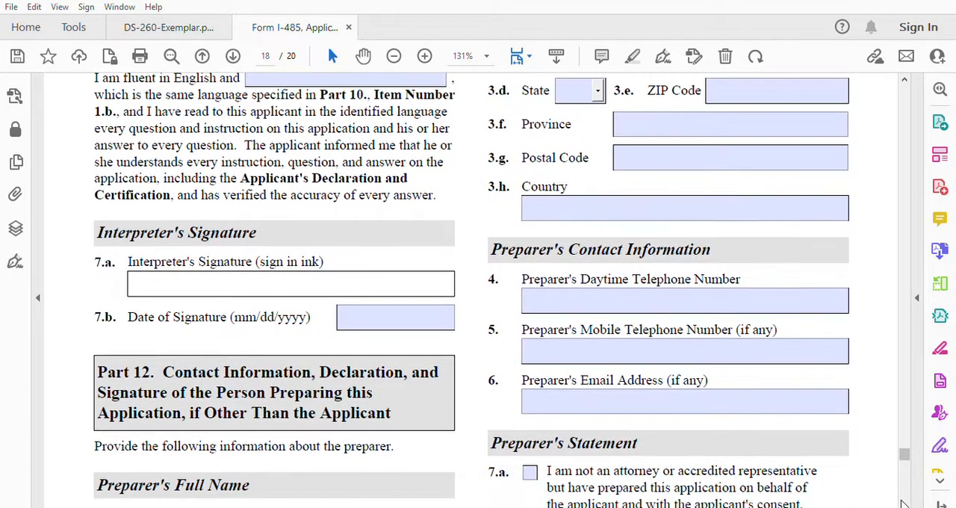
scroll(903, 502, "down", 1)
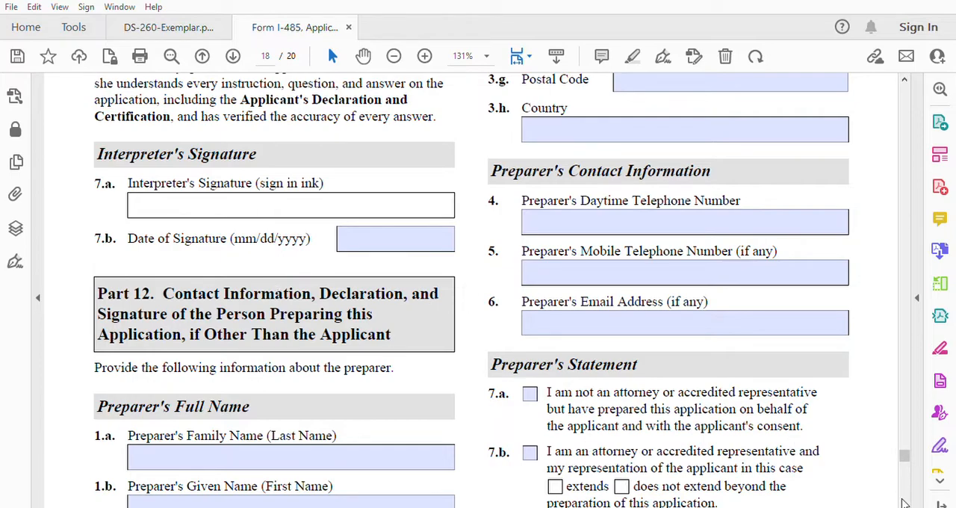
scroll(904, 503, "down", 3)
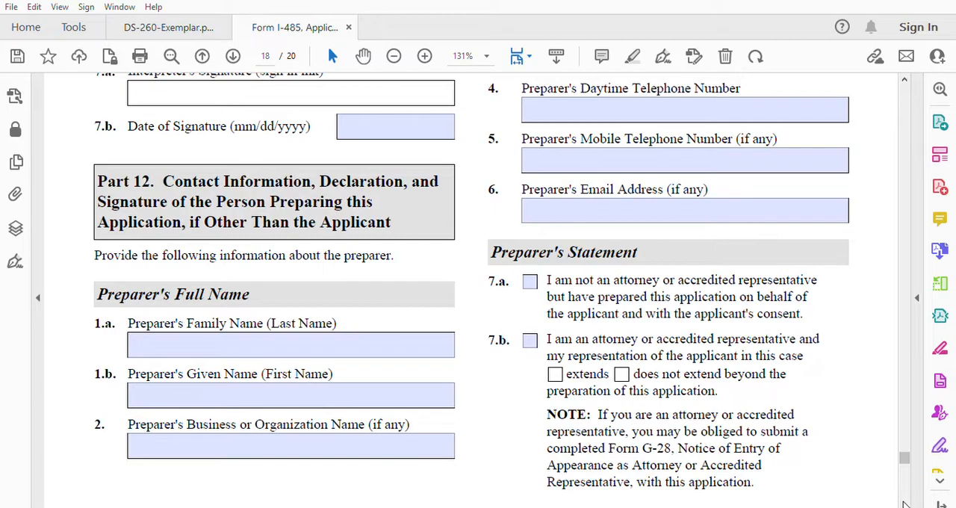
scroll(903, 502, "down", 3)
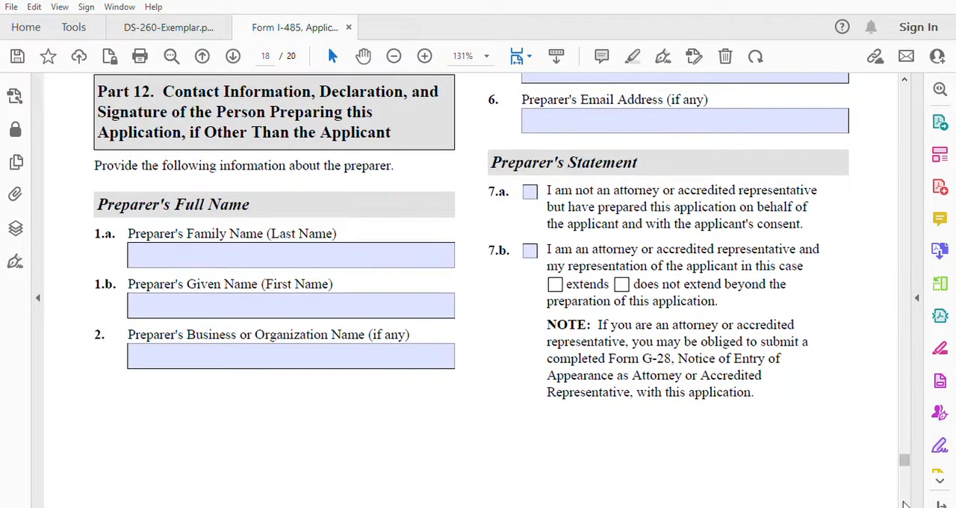
scroll(904, 502, "down", 3)
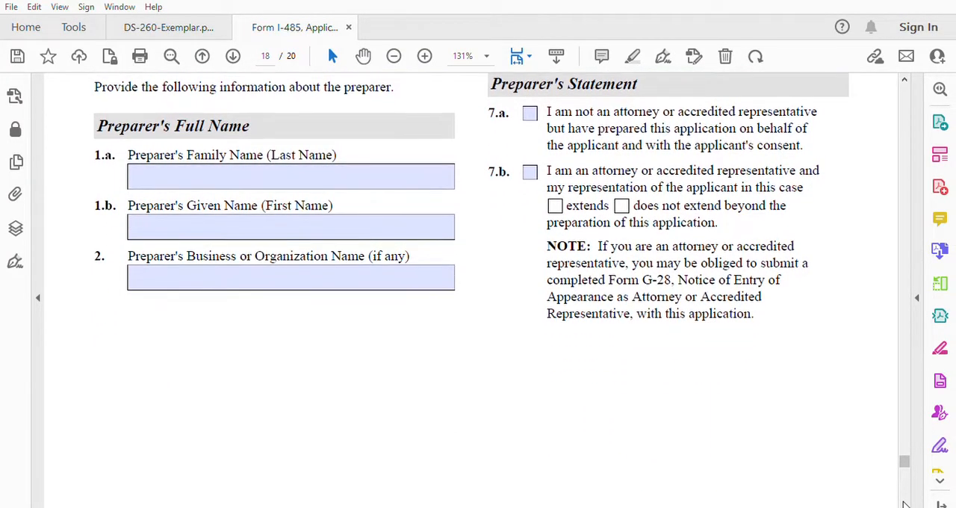
scroll(904, 502, "down", 5)
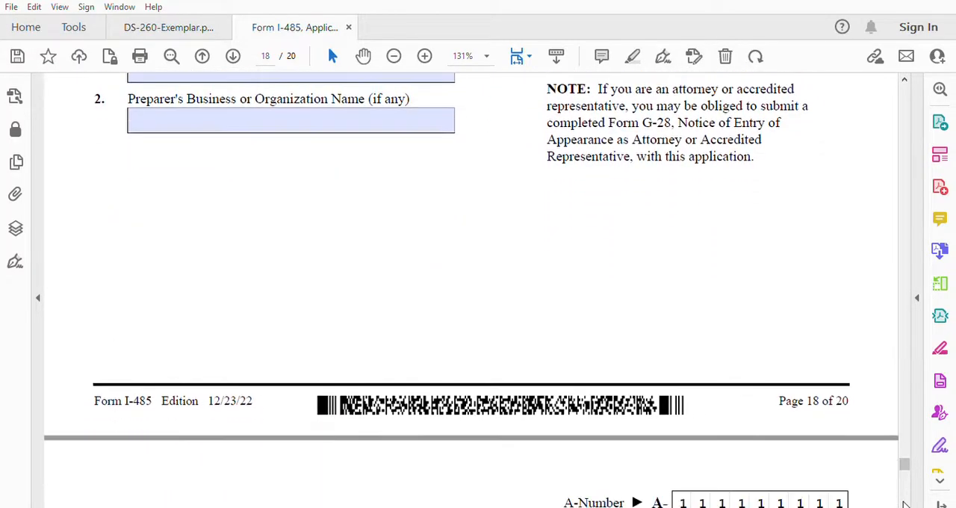
Step: Examine the preparer's certification and signature in Part 12 and the Part 13 Signature at Interview section with its note on page 19
scroll(904, 503, "down", 4)
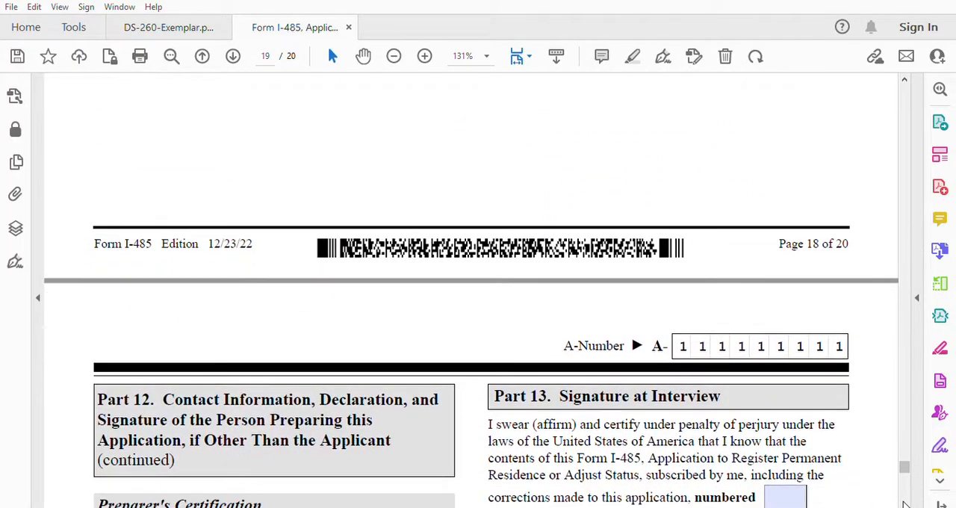
scroll(905, 505, "down", 2)
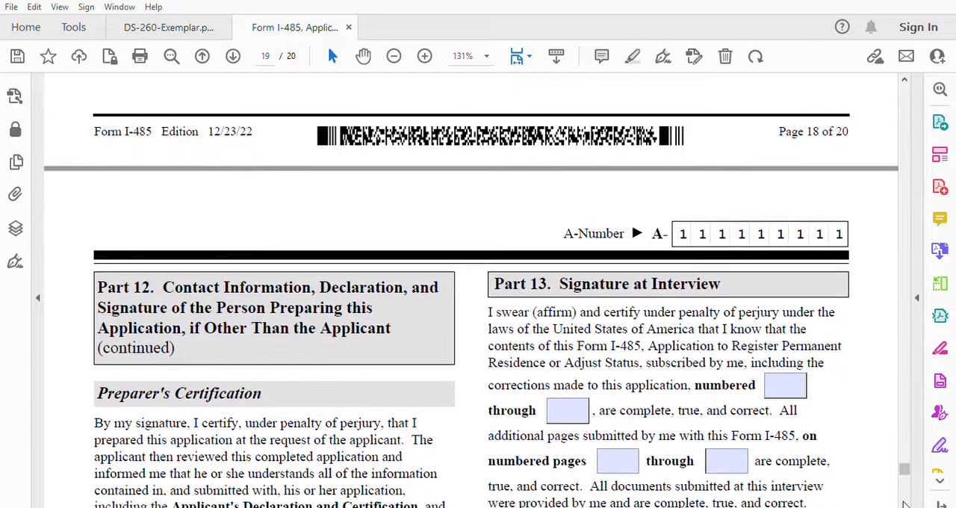
scroll(905, 505, "down", 3)
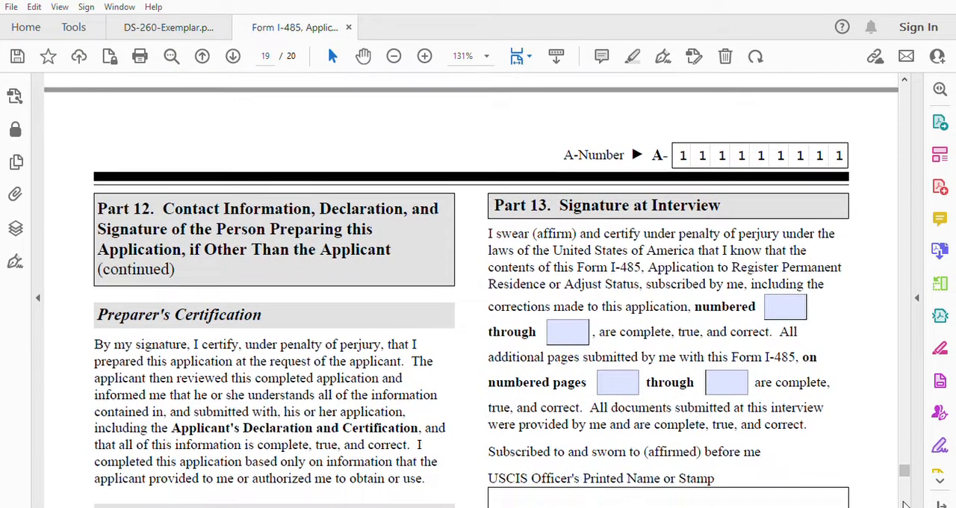
scroll(905, 505, "down", 1)
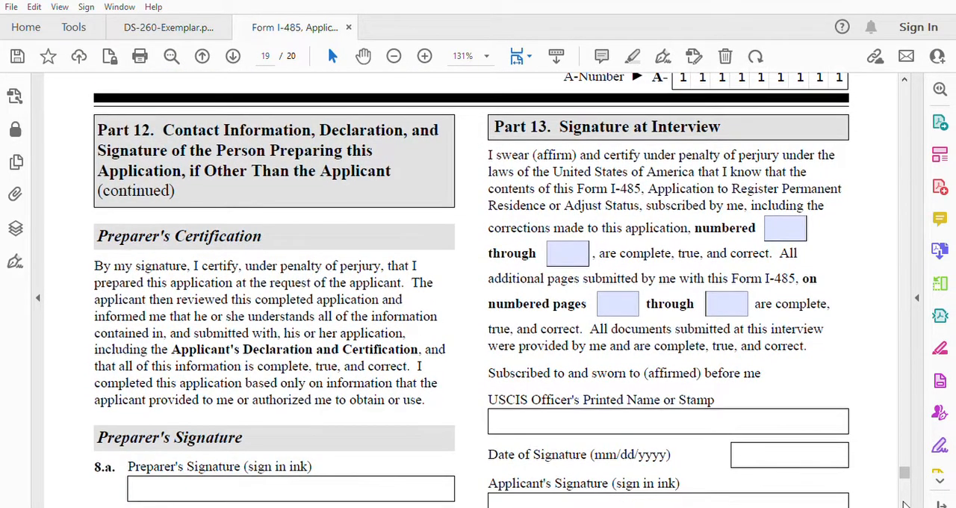
scroll(905, 504, "down", 2)
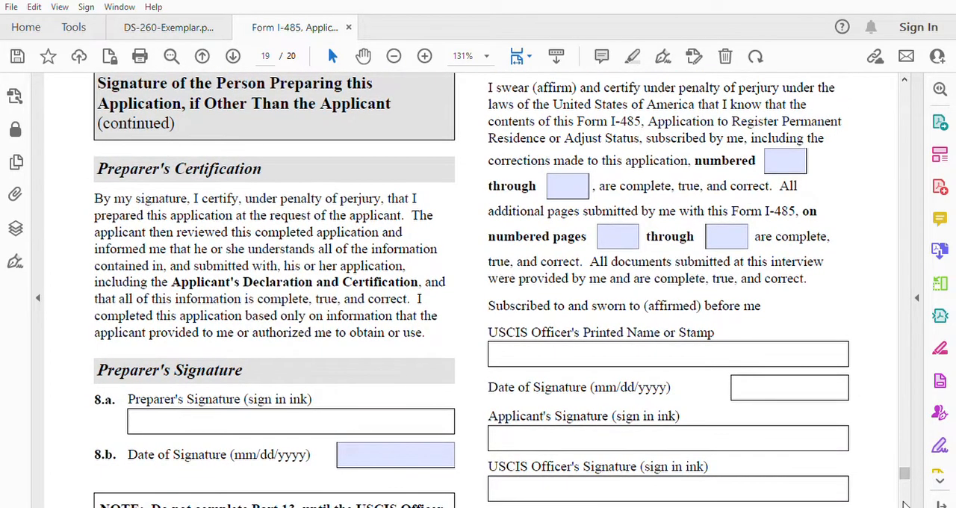
scroll(905, 505, "down", 1)
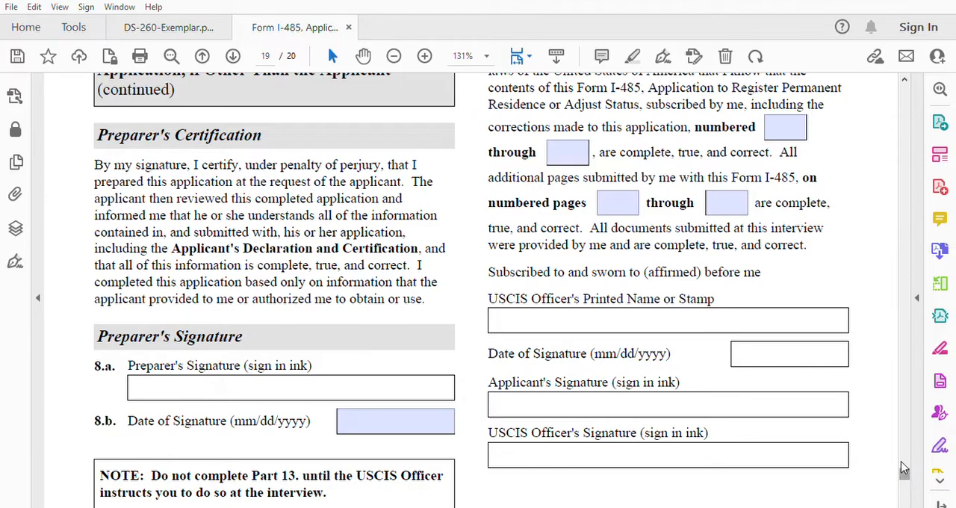
left_click(905, 503)
left_click(905, 503)
left_click(905, 503)
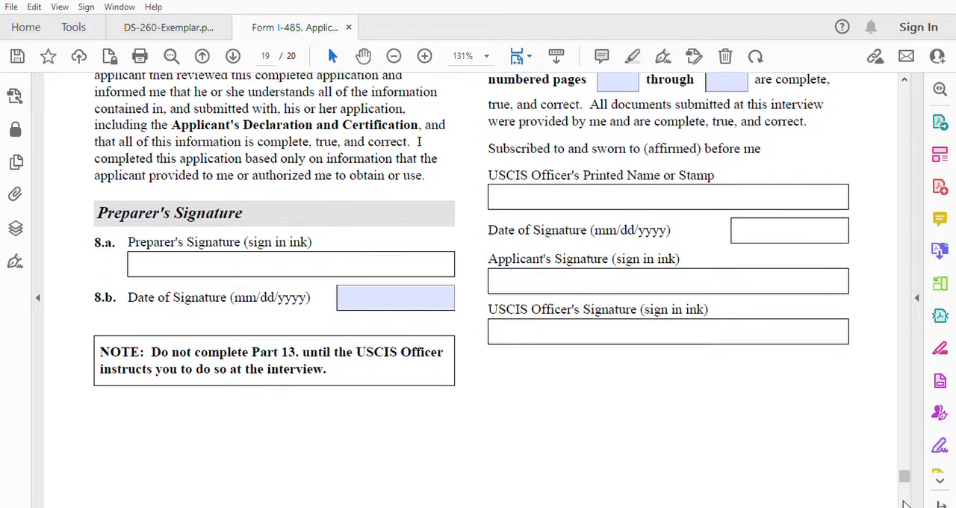
left_click(905, 503)
left_click(905, 503)
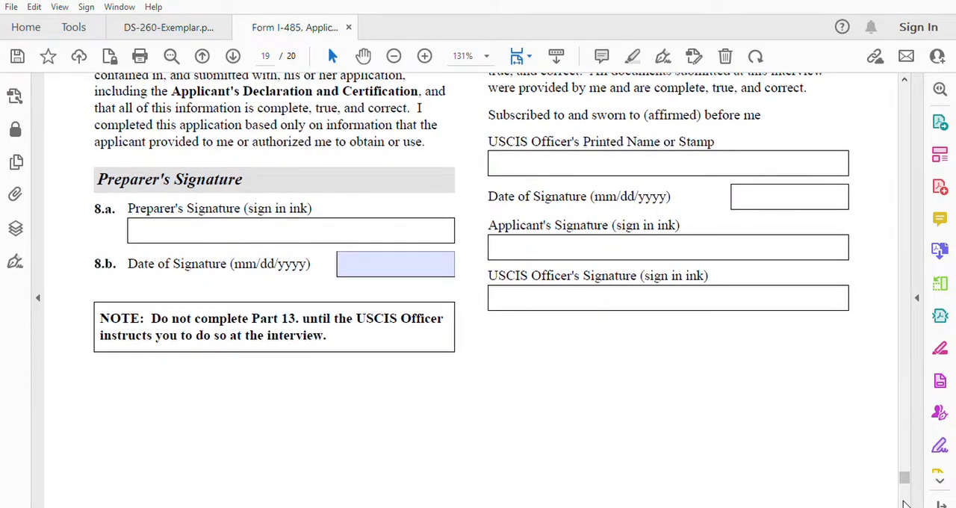